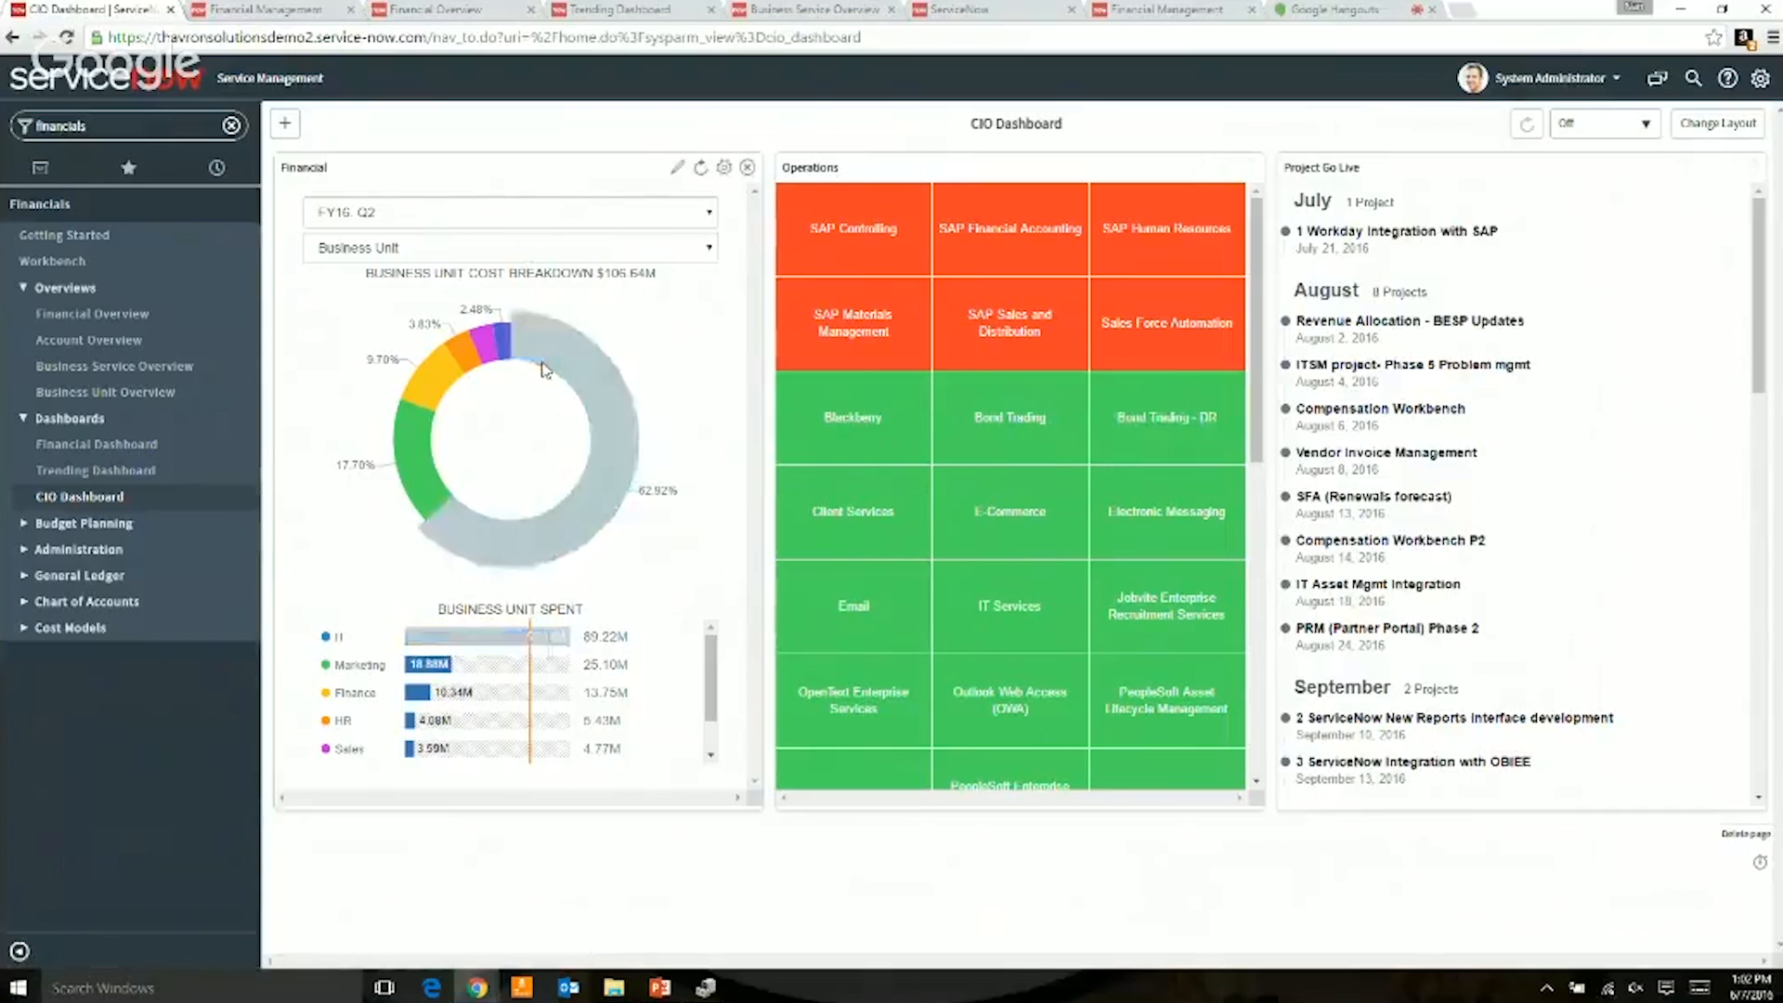
- View the segment choices in the CIO Dashboard's Financial widget, keeping Business Unit selected
{"action": "left_click", "coordinate": [562, 257]}
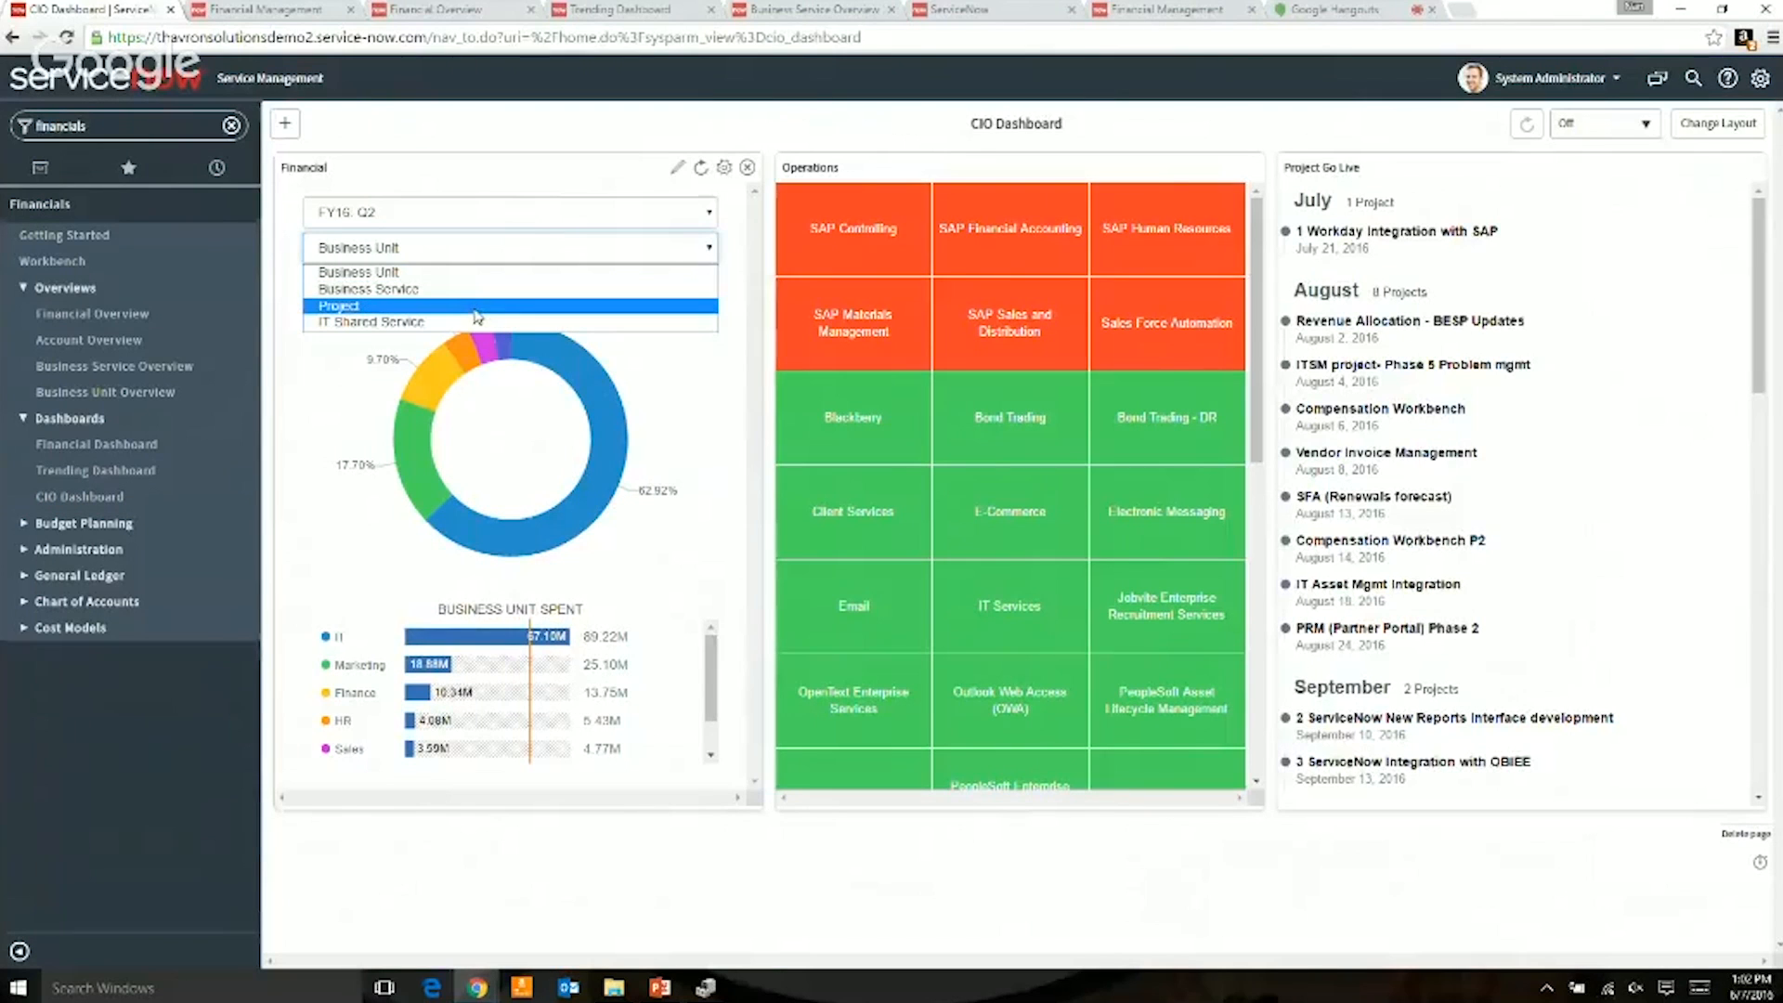
{"action": "left_click", "coordinate": [563, 170]}
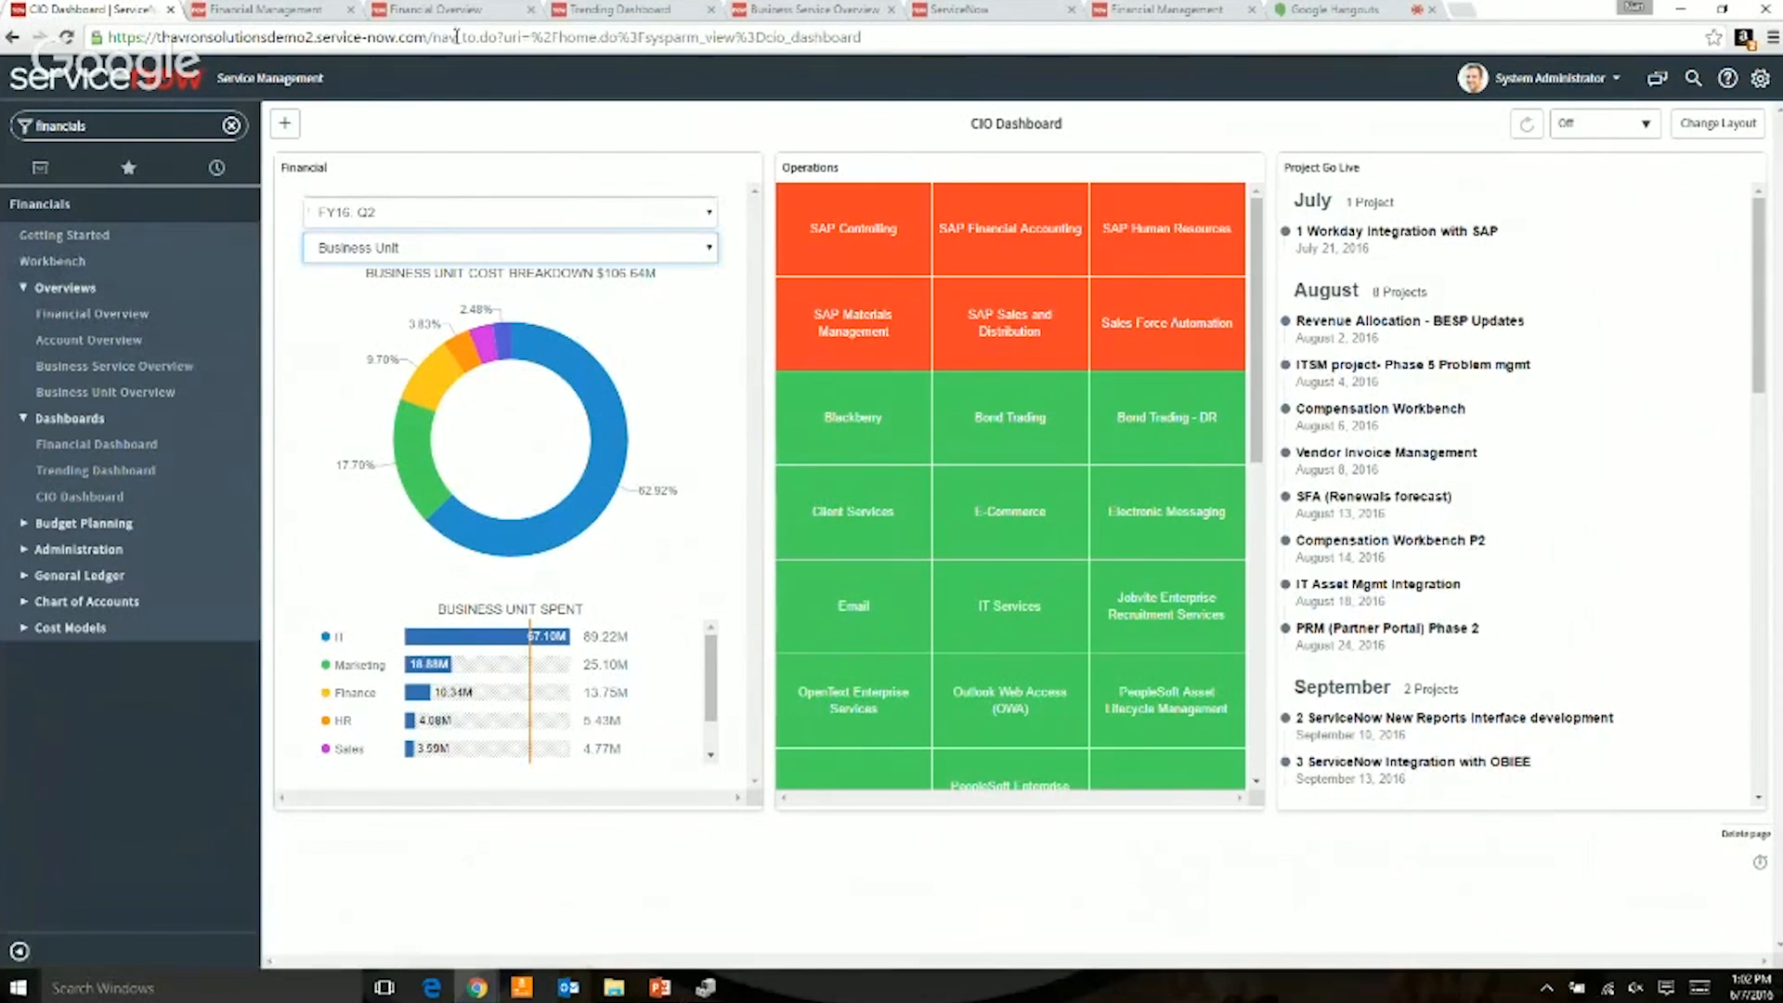
- Examine the Financial Overview charts for IT spending, segments and buckets, and view the cost allocation trends on the Trending Dashboard
{"action": "left_click", "coordinate": [458, 11]}
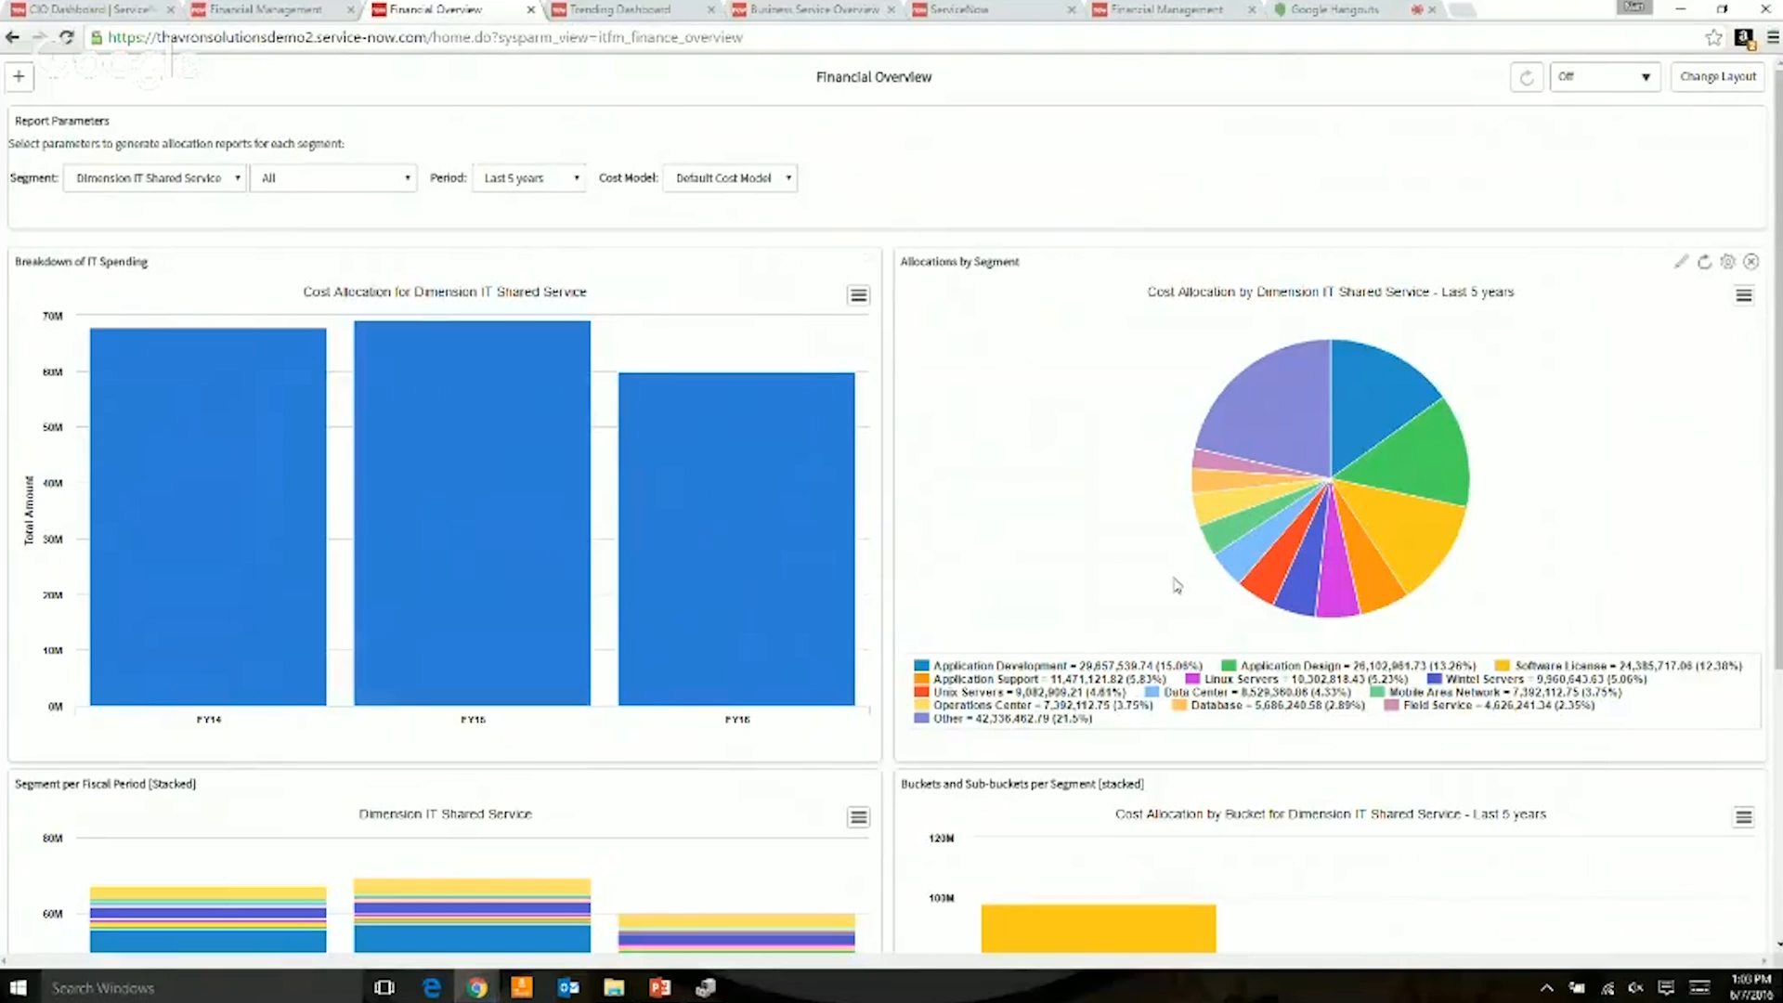
{"action": "mouse_move", "coordinate": [1308, 460]}
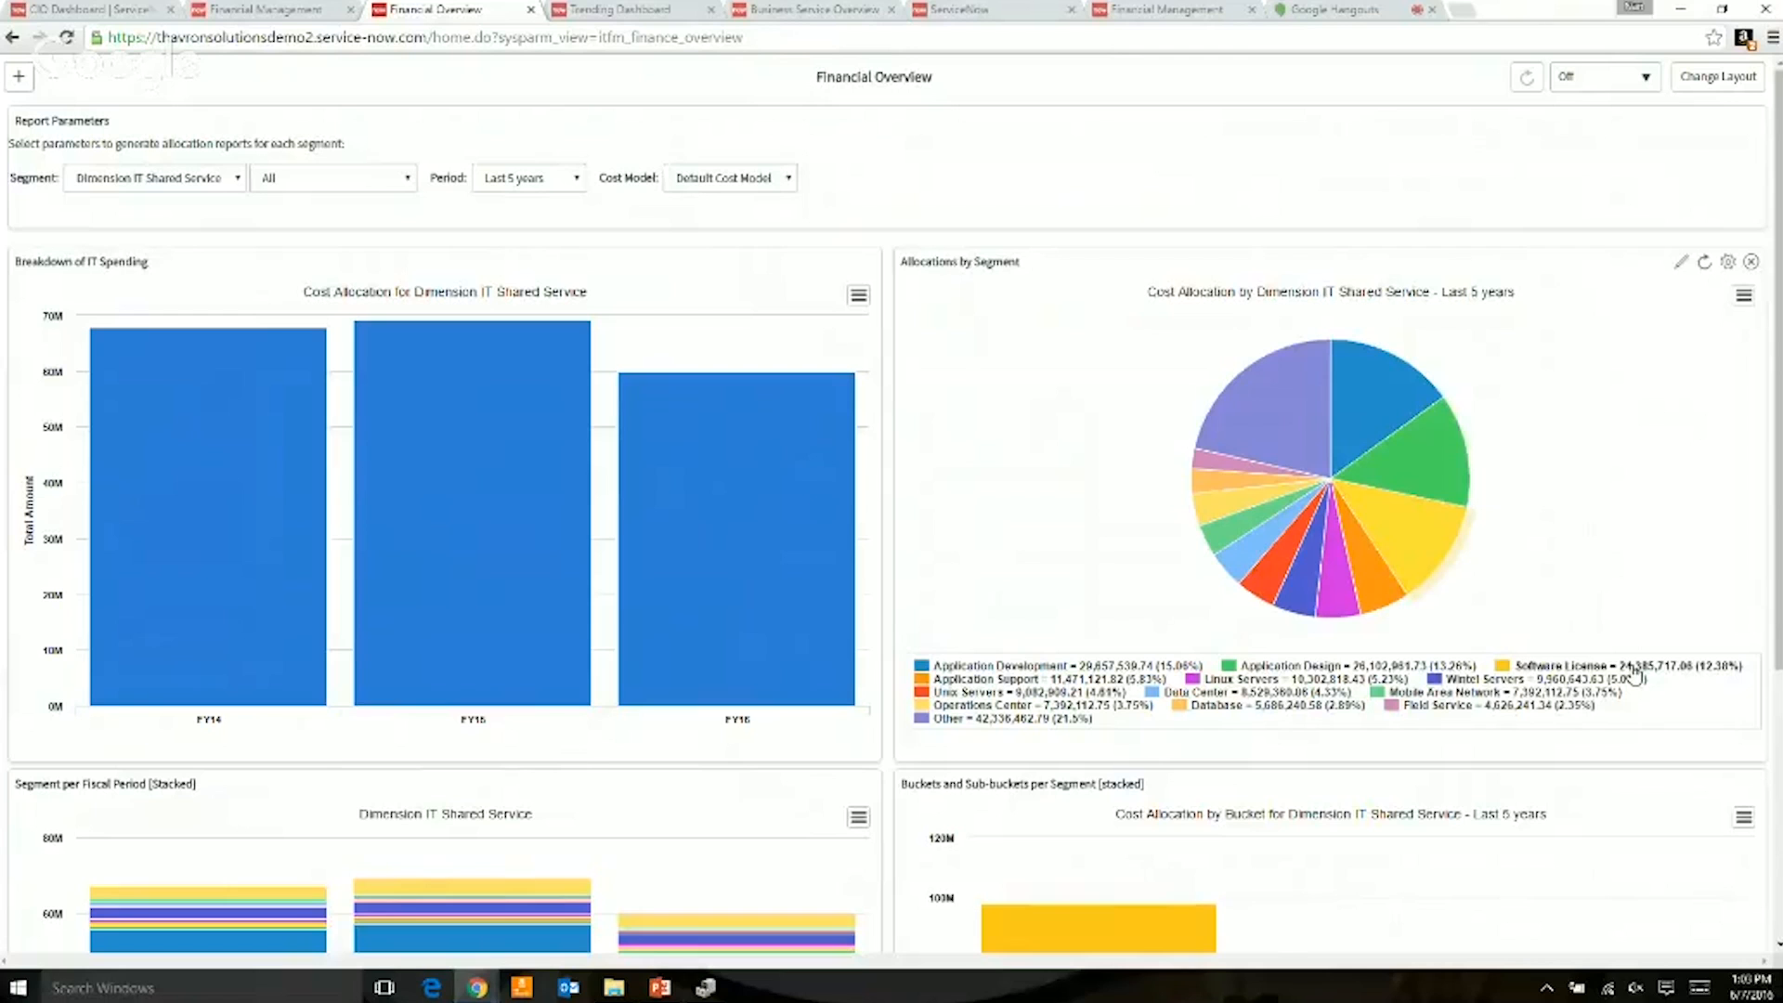
{"action": "scroll", "coordinate": [1428, 745], "scroll_direction": "down", "scroll_amount": 3}
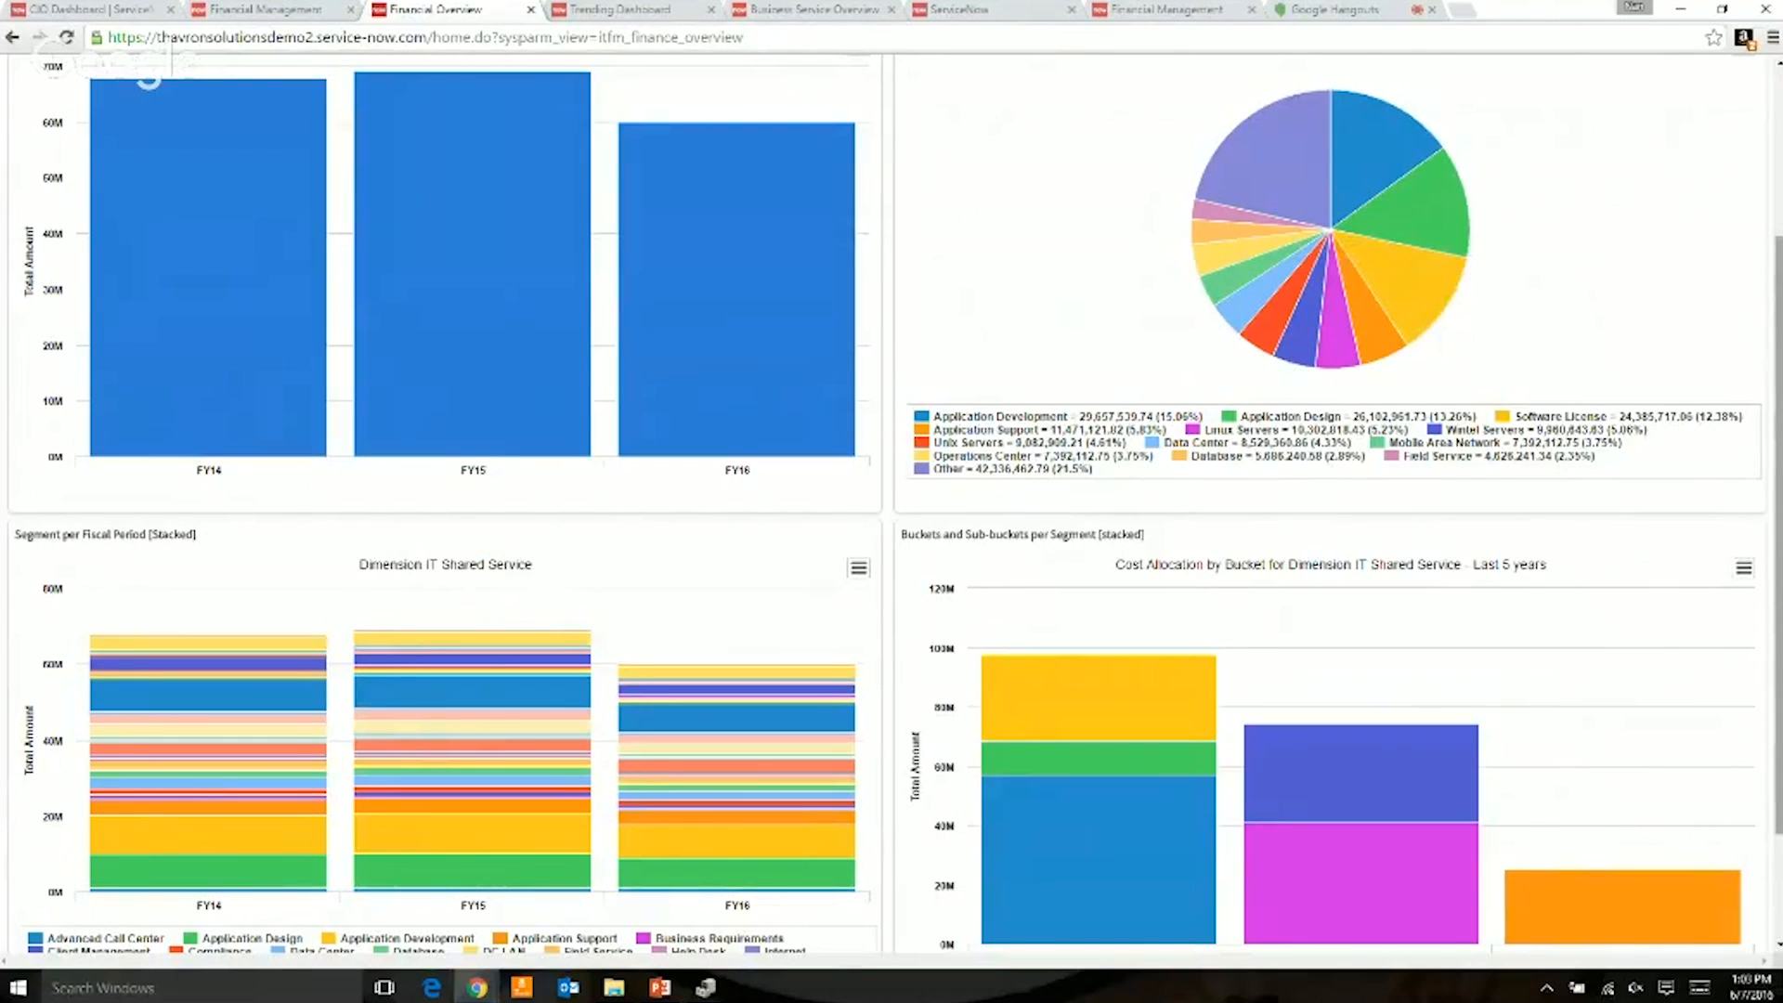
{"action": "left_click_drag", "start_coordinate": [1777, 306], "coordinate": [1777, 408]}
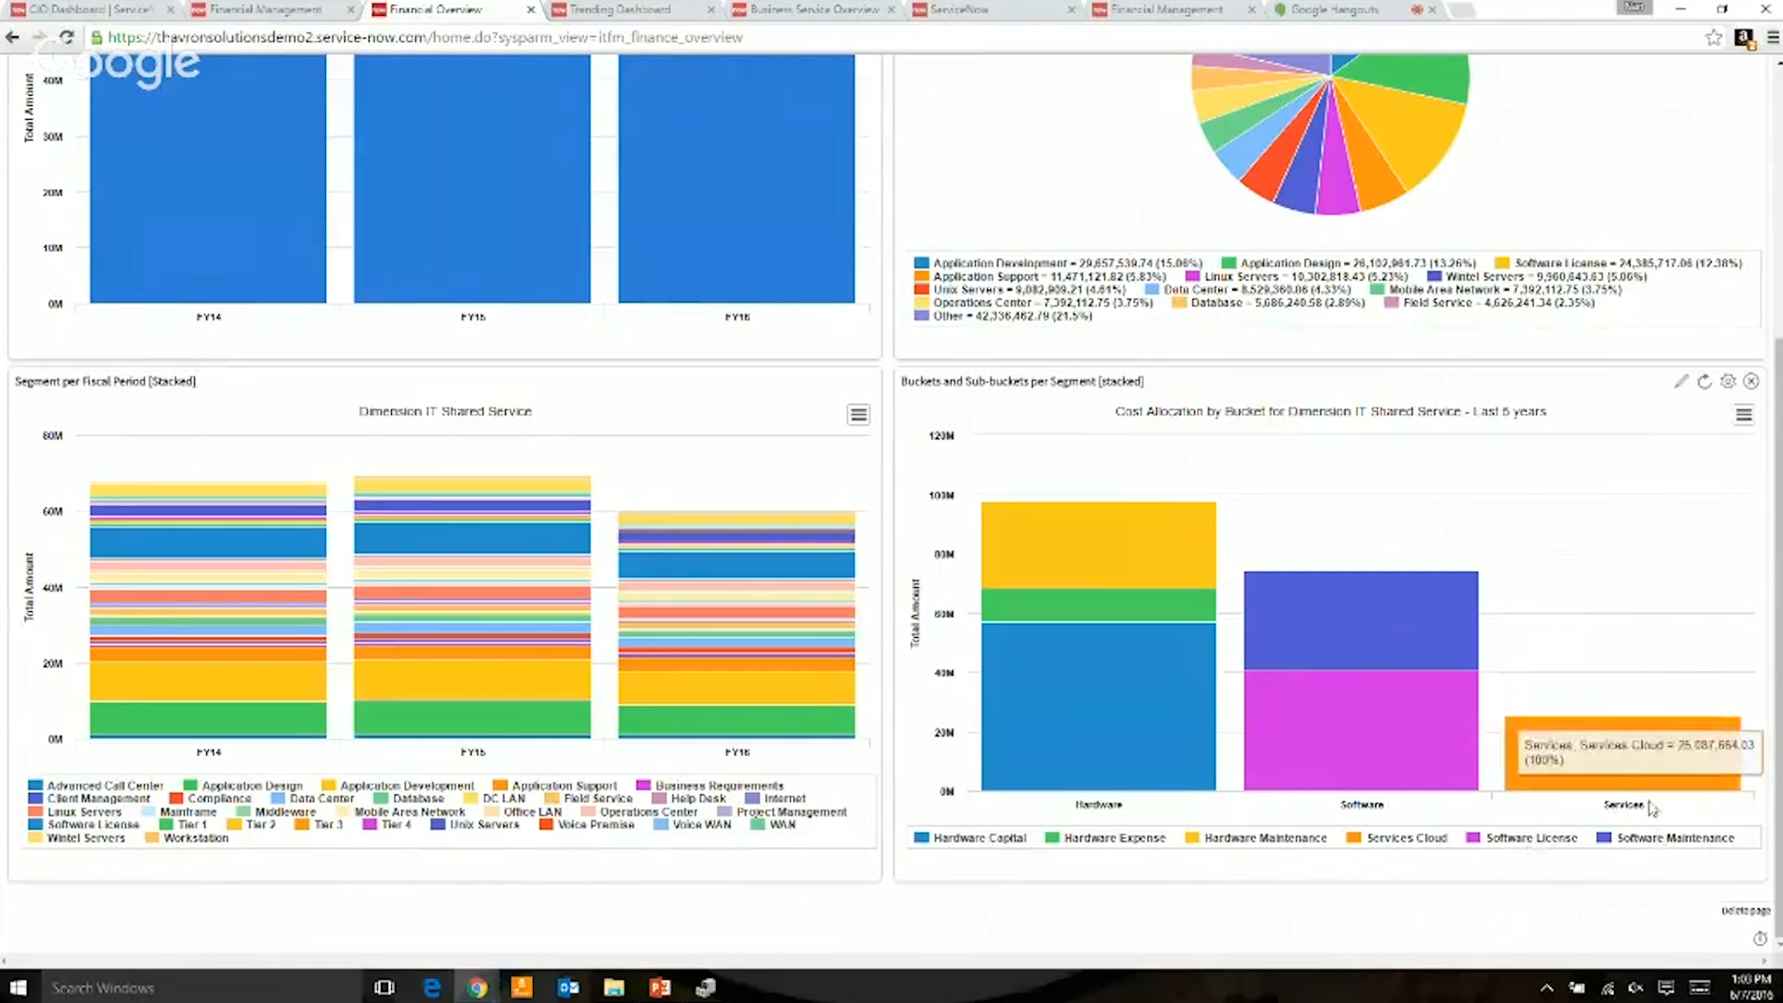
{"action": "mouse_move", "coordinate": [1278, 618]}
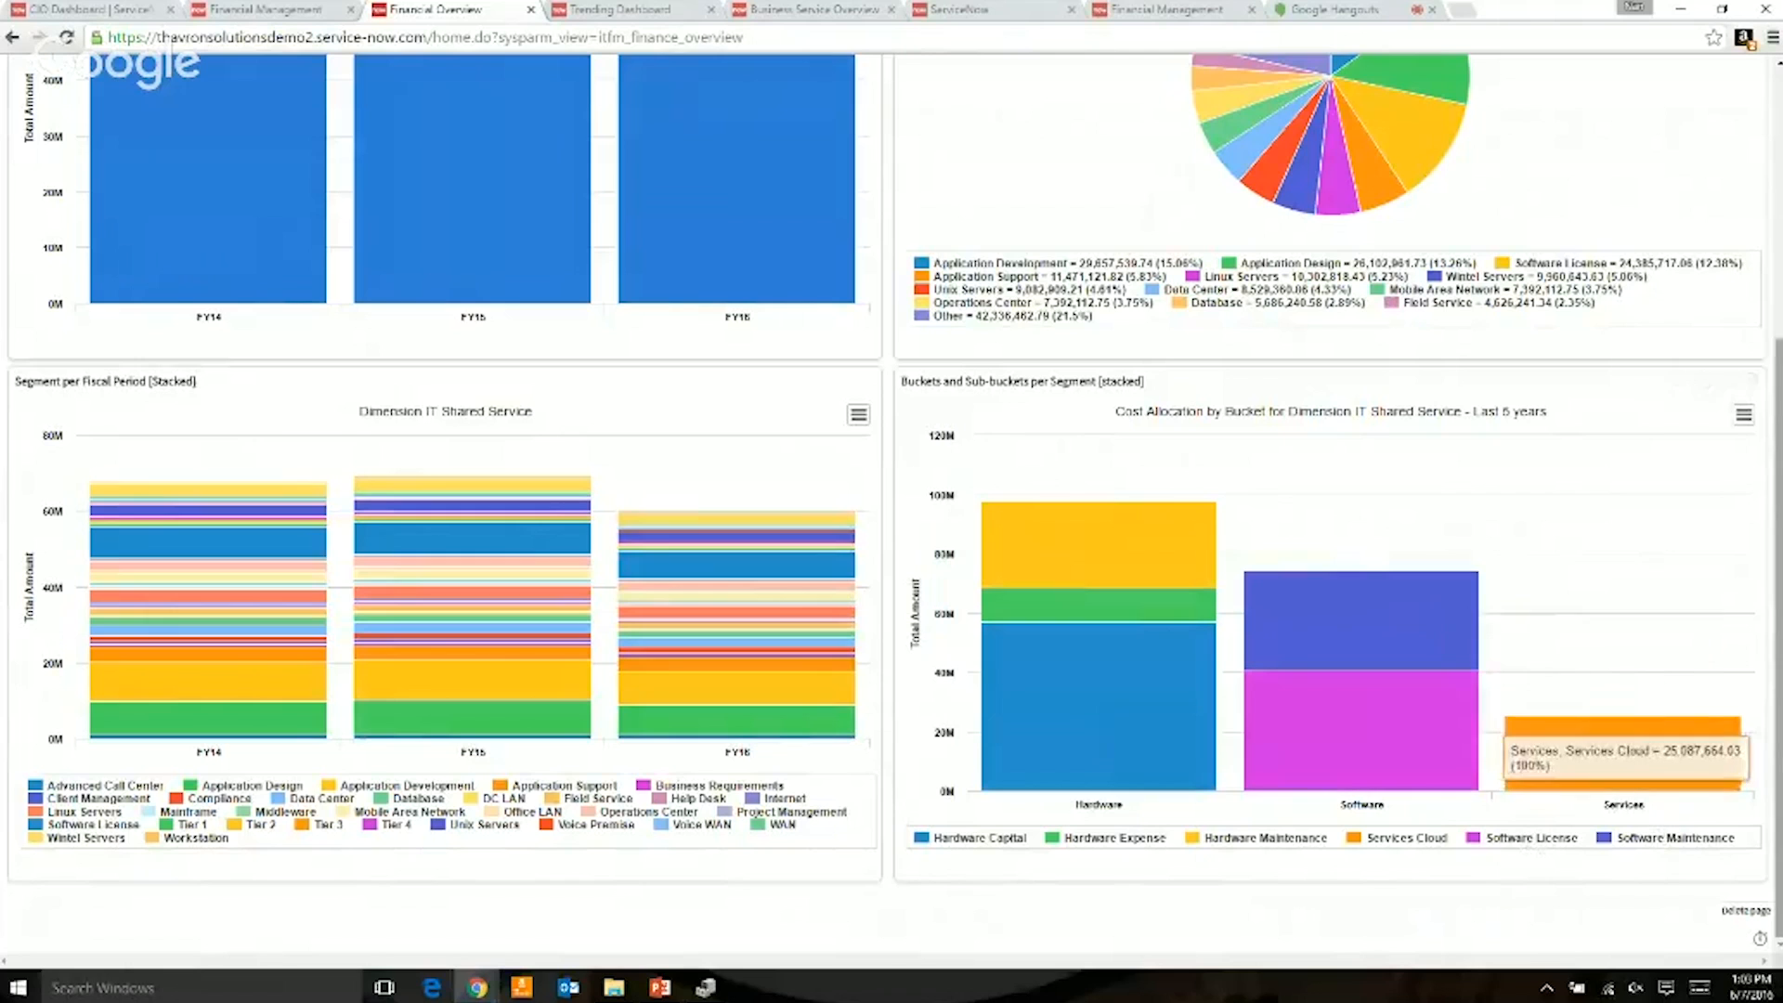
{"action": "mouse_move", "coordinate": [1484, 727]}
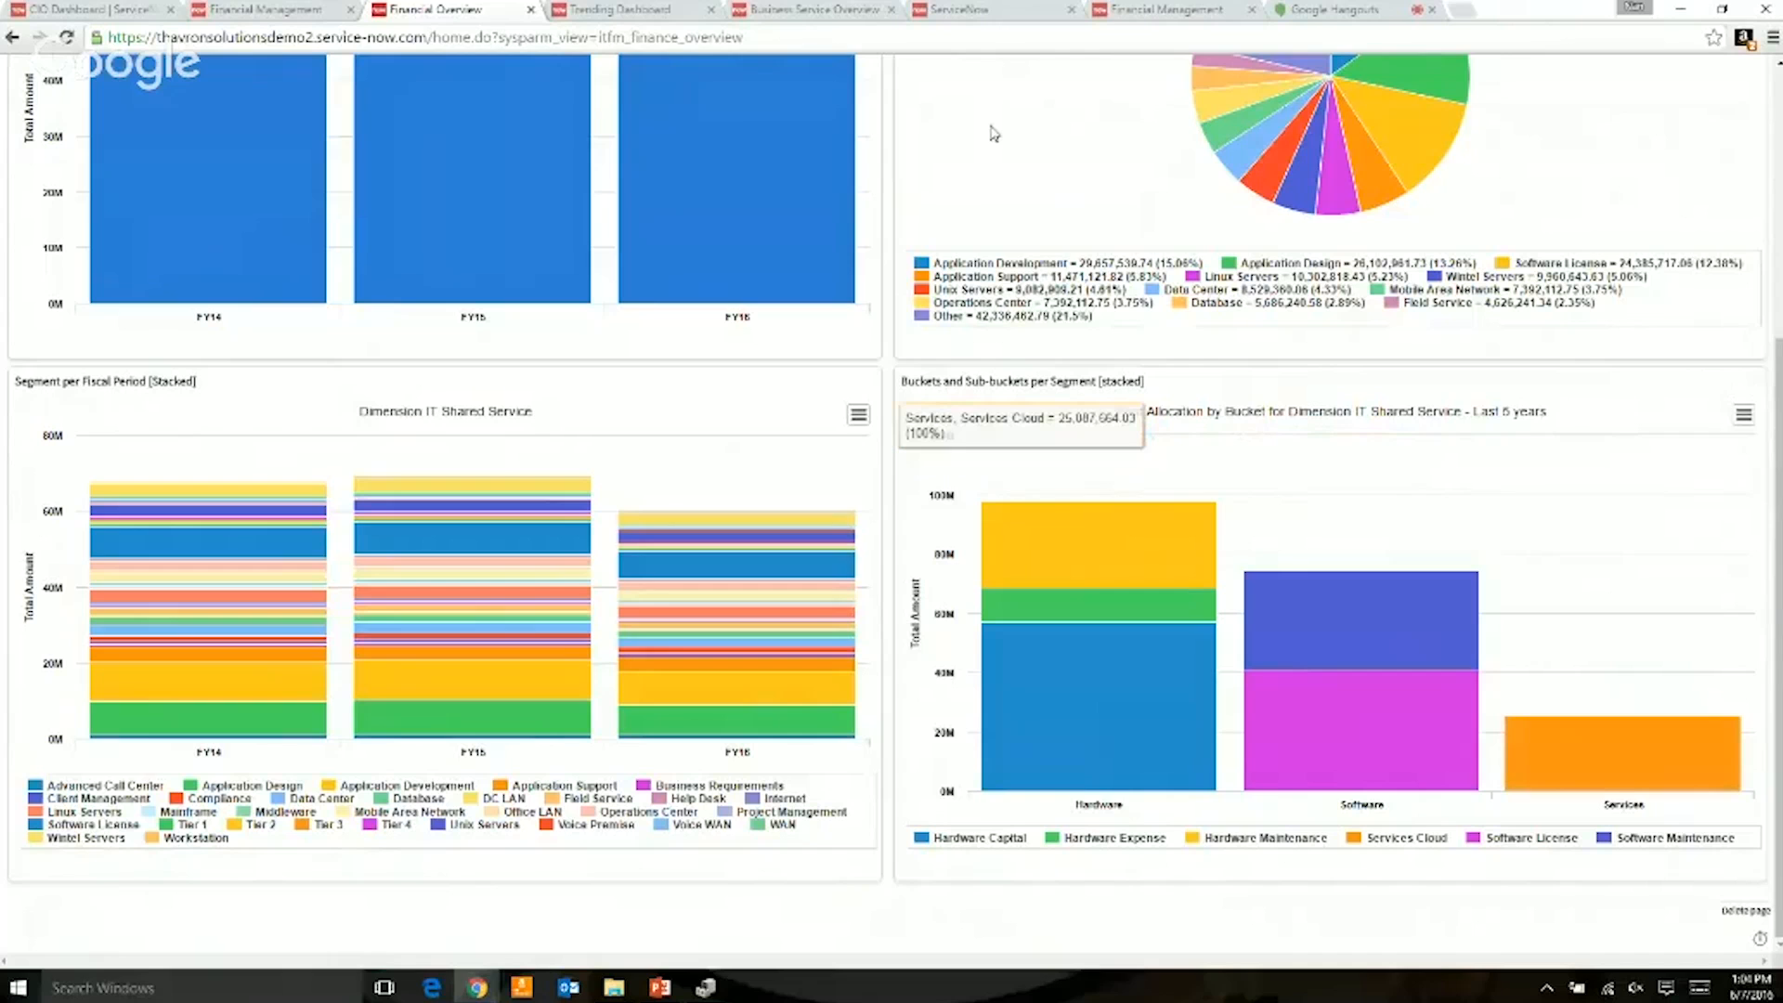
{"action": "scroll", "coordinate": [994, 135], "scroll_direction": "up", "scroll_amount": 4}
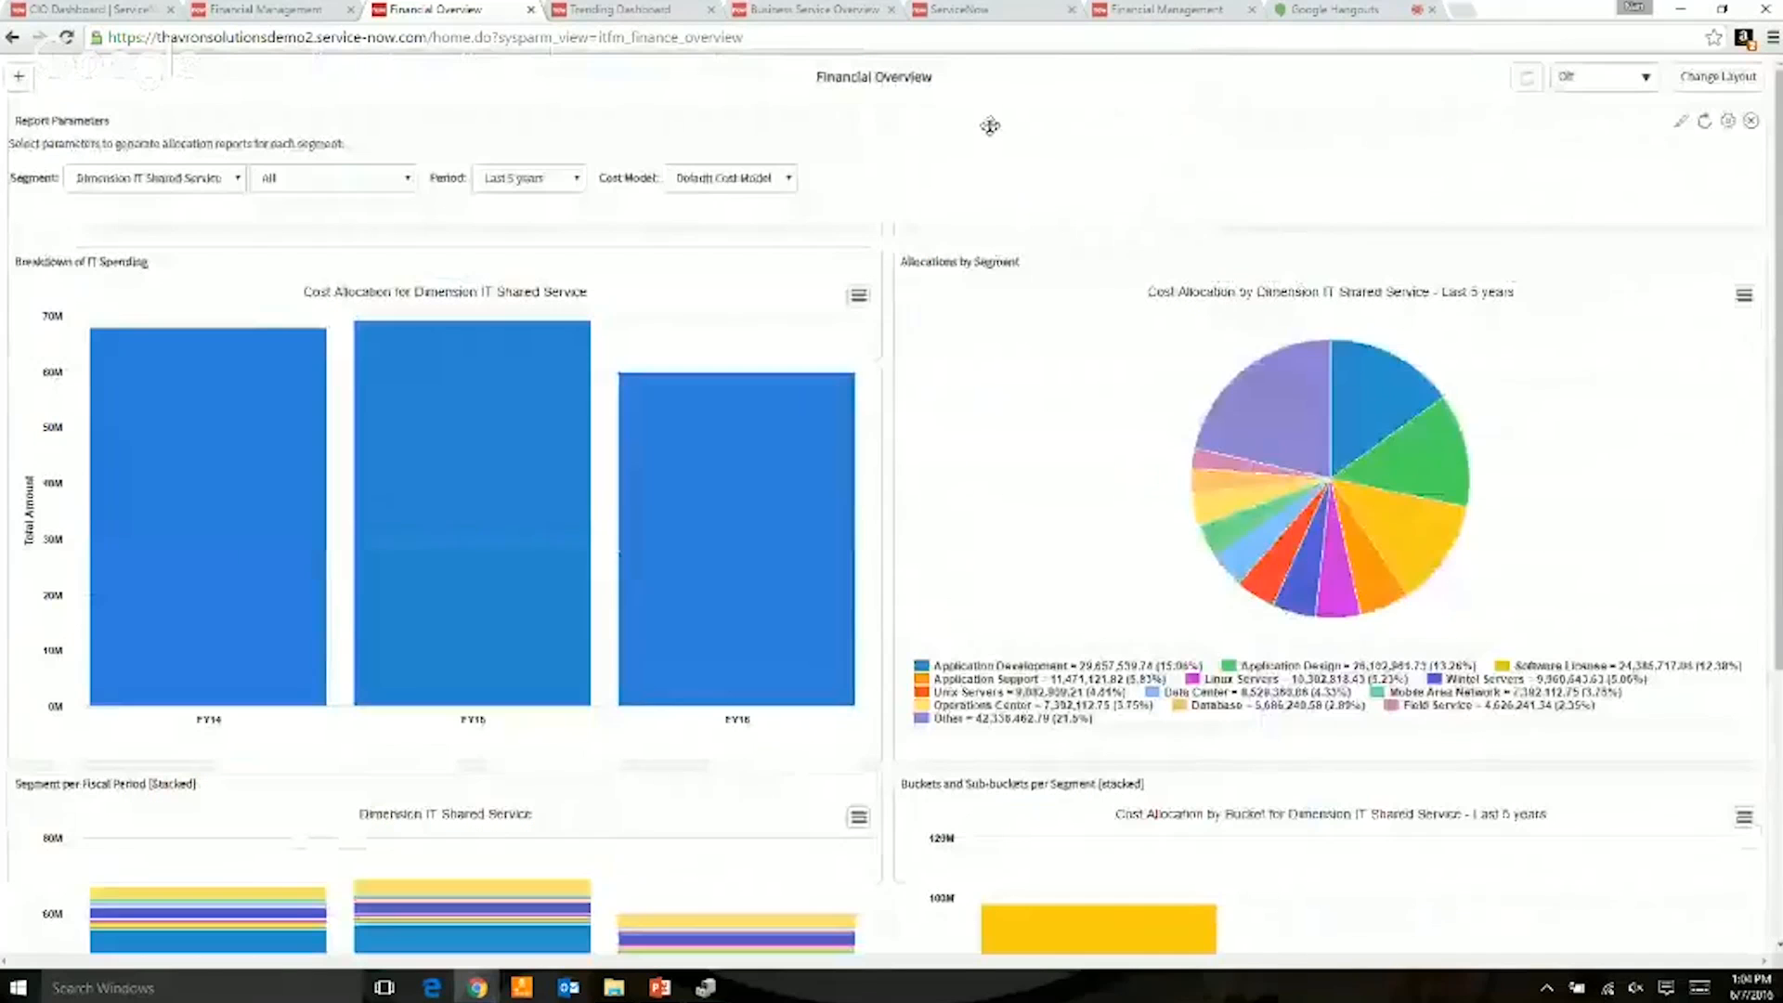
{"action": "left_click", "coordinate": [643, 9]}
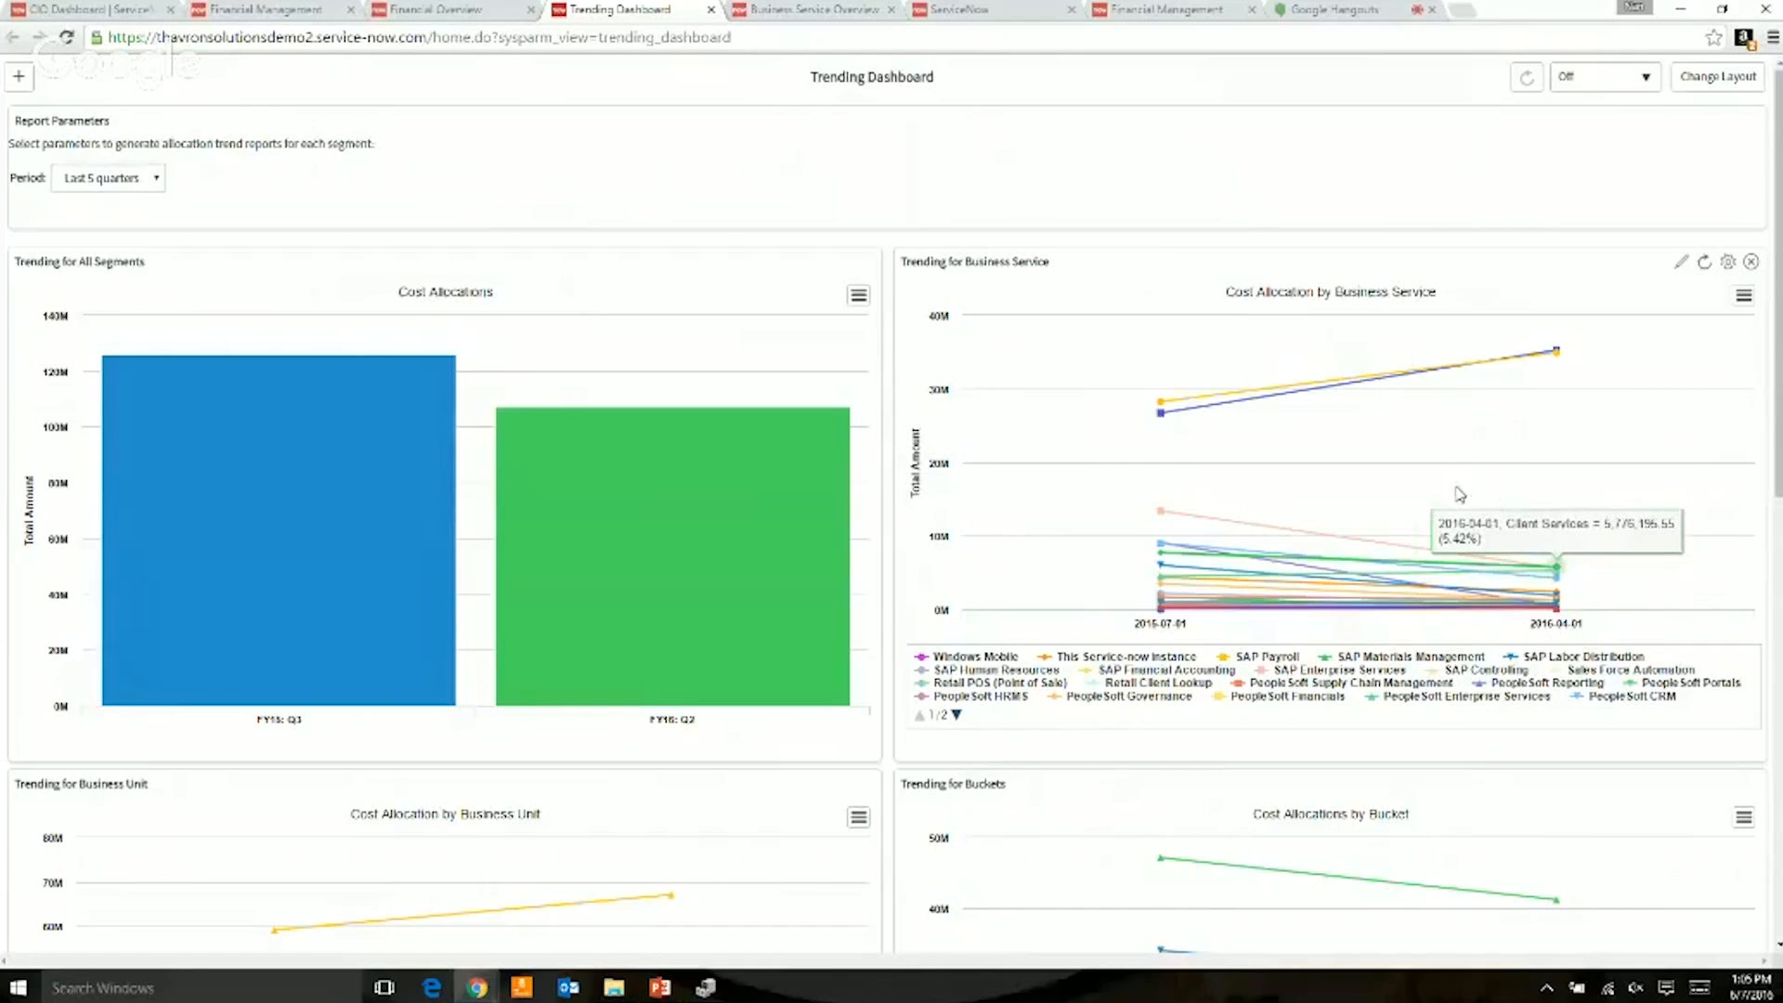
- Open the Financial Management Configuration page and switch Create Detailed Allocation Lines on and back off
{"action": "left_click", "coordinate": [63, 12]}
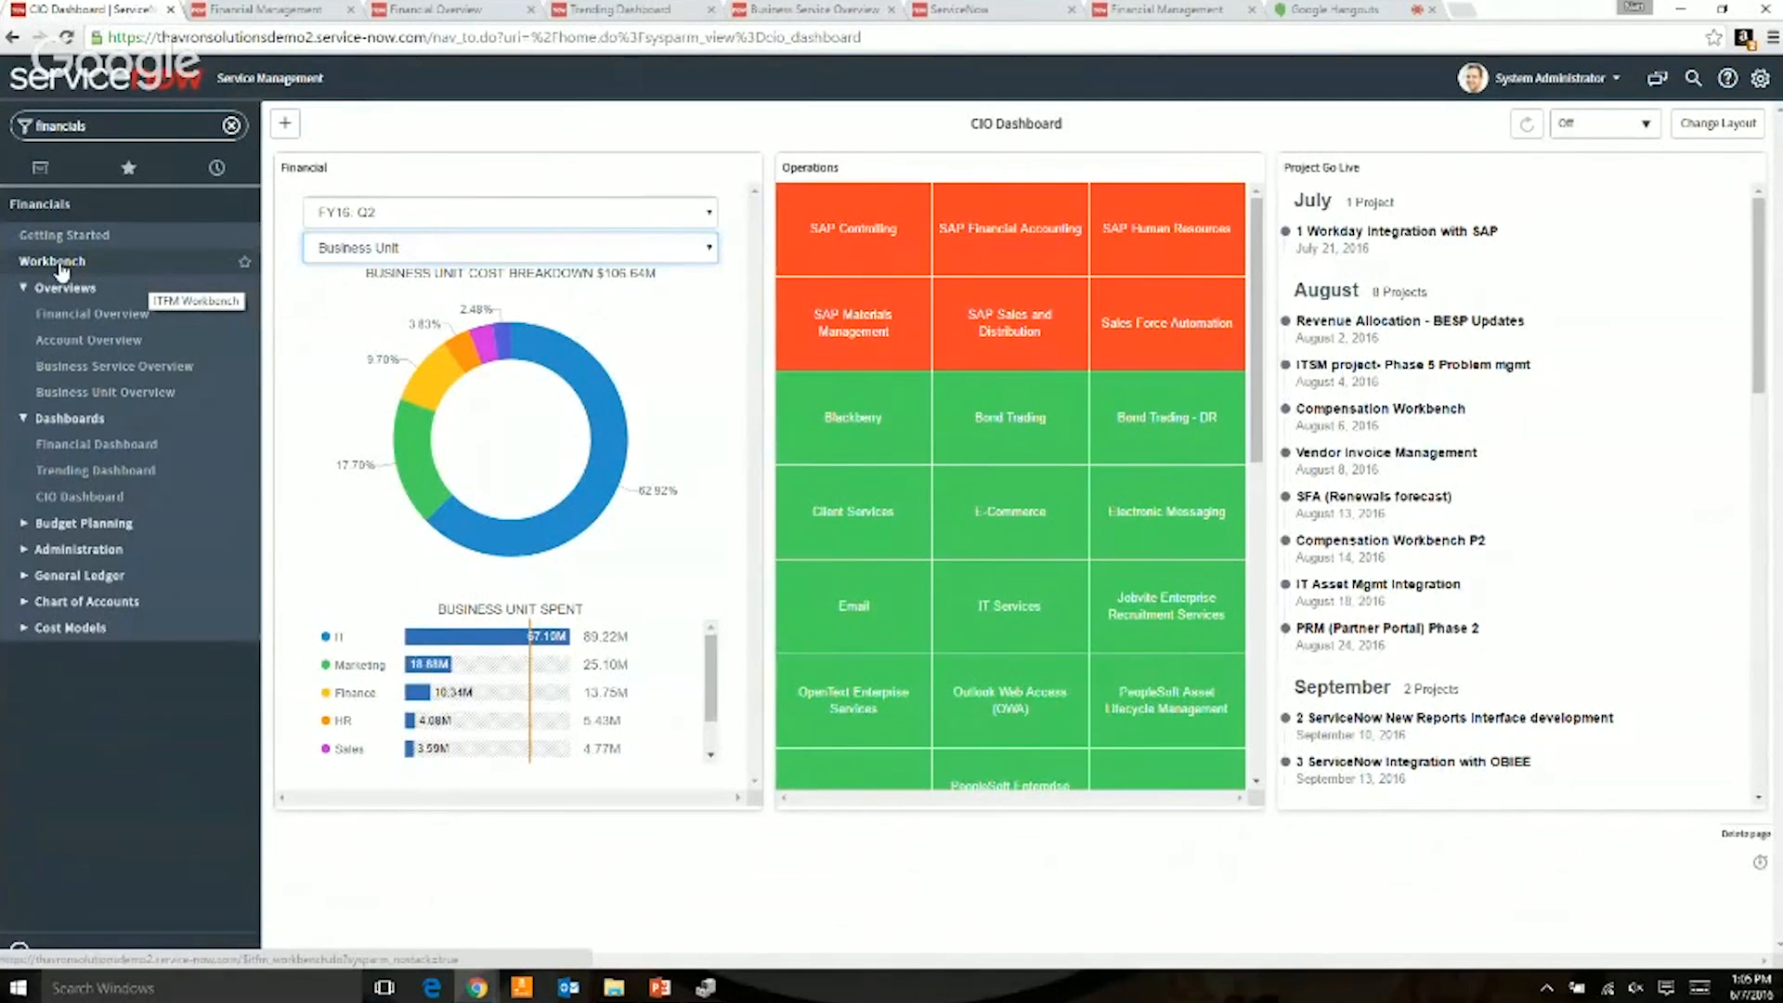
{"action": "left_click", "coordinate": [279, 14]}
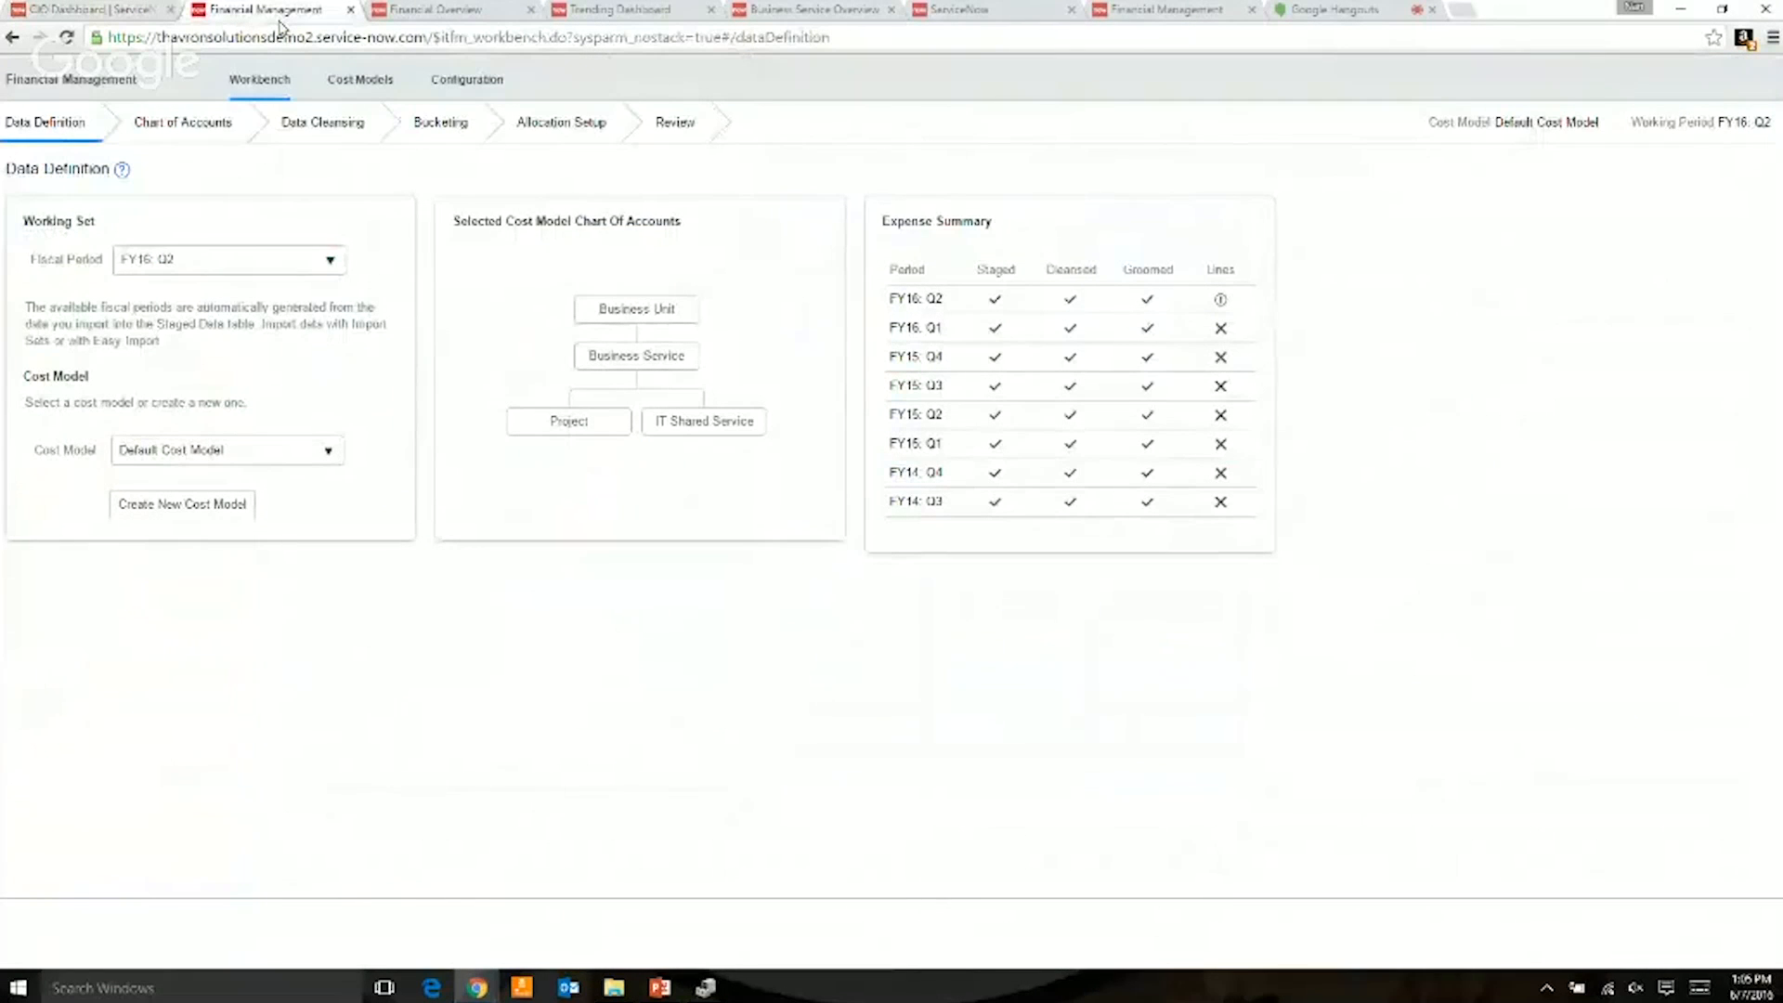
{"action": "left_click", "coordinate": [435, 91]}
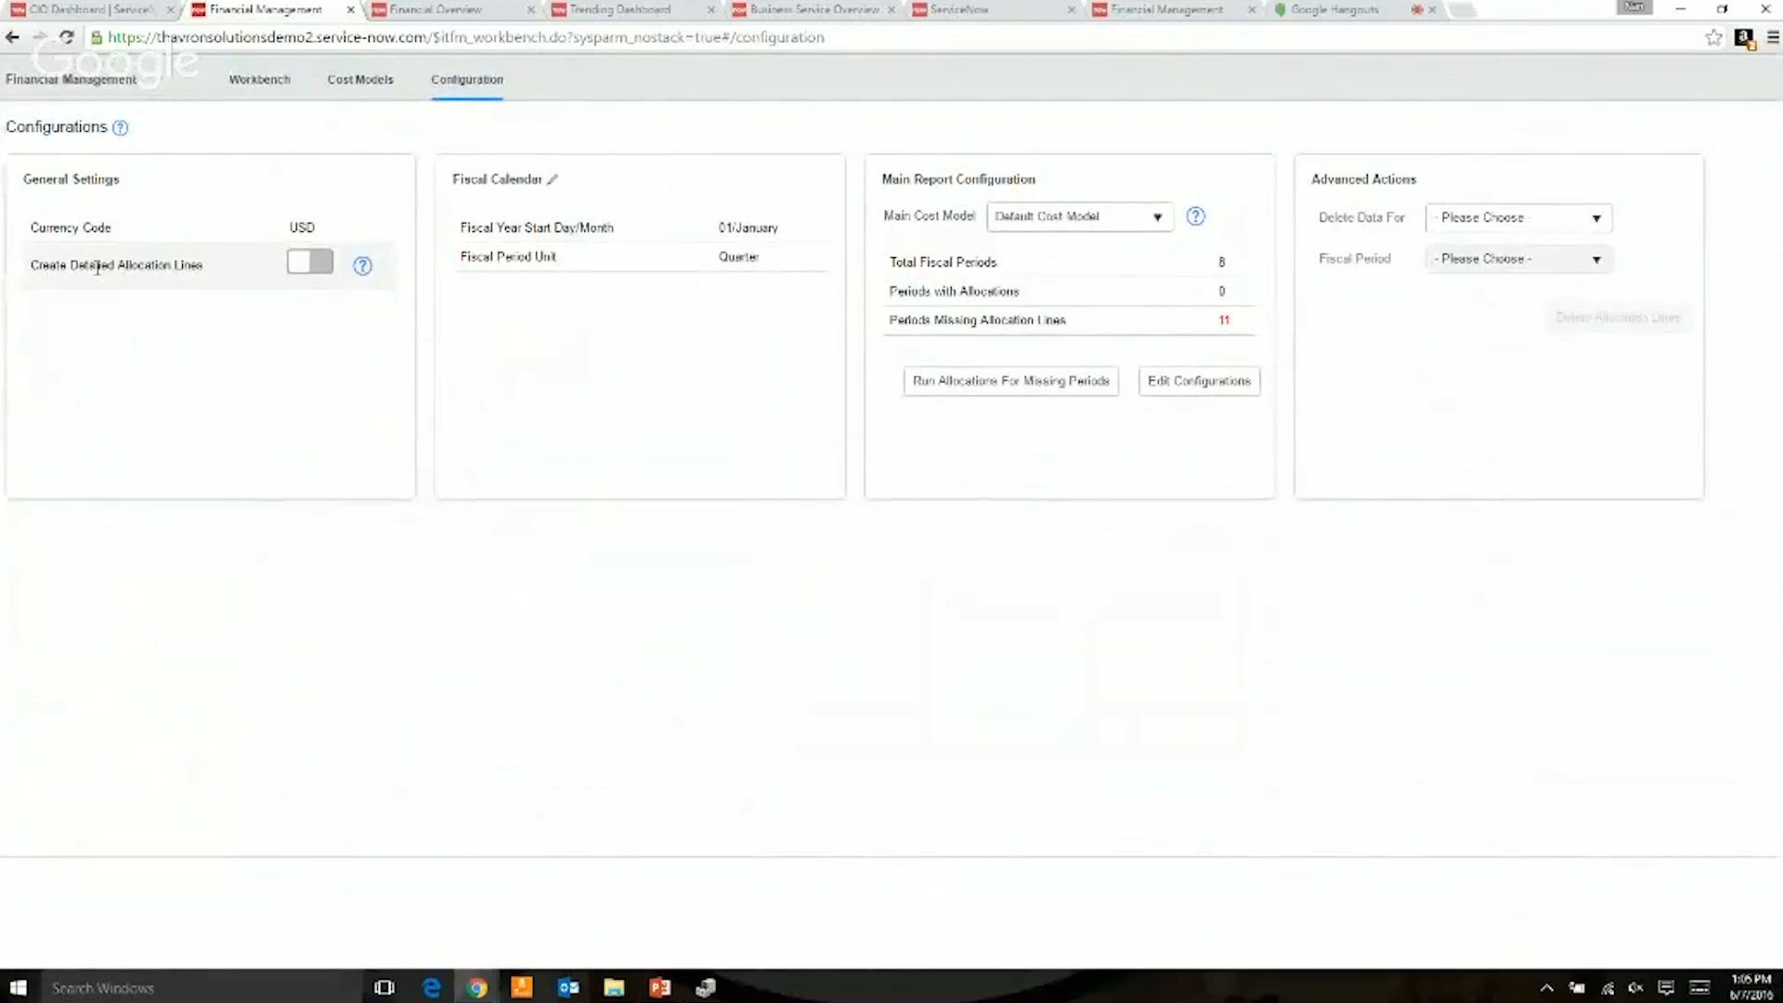
{"action": "left_click", "coordinate": [315, 263]}
{"action": "left_click", "coordinate": [295, 269]}
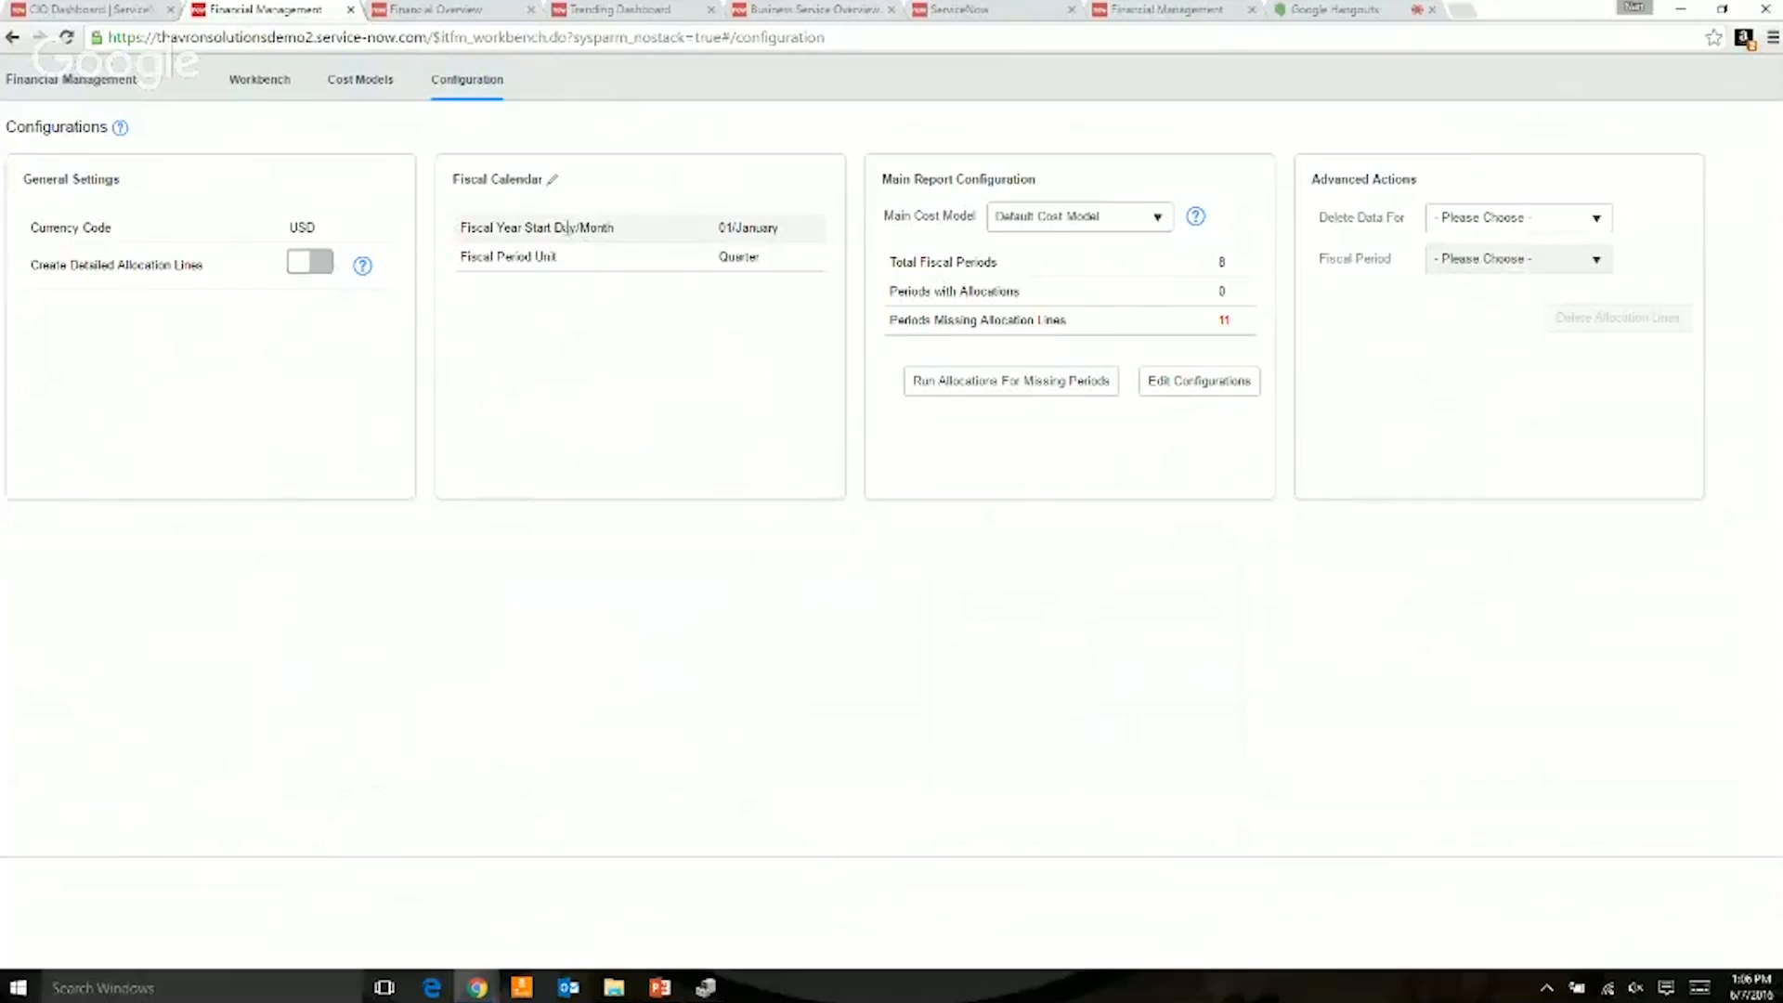
- Open the Fiscal Calendar page from the Administration section of the Financials application
{"action": "left_click", "coordinate": [108, 13]}
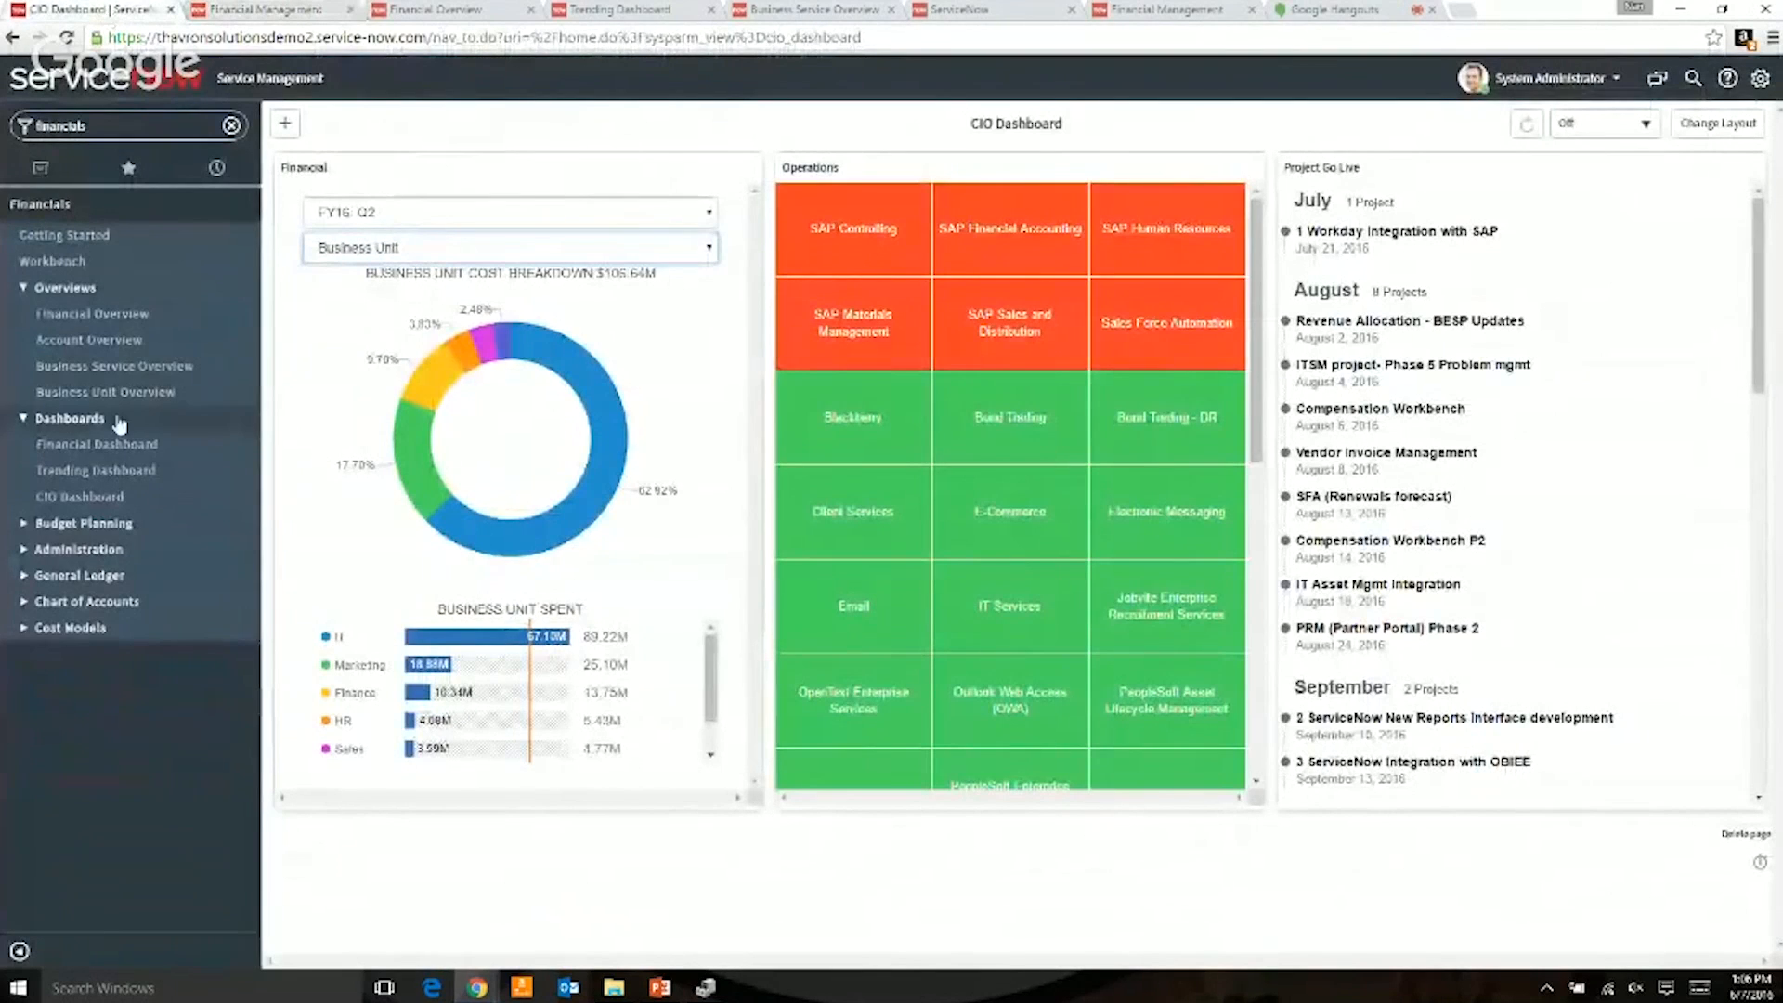
{"action": "left_click", "coordinate": [36, 552]}
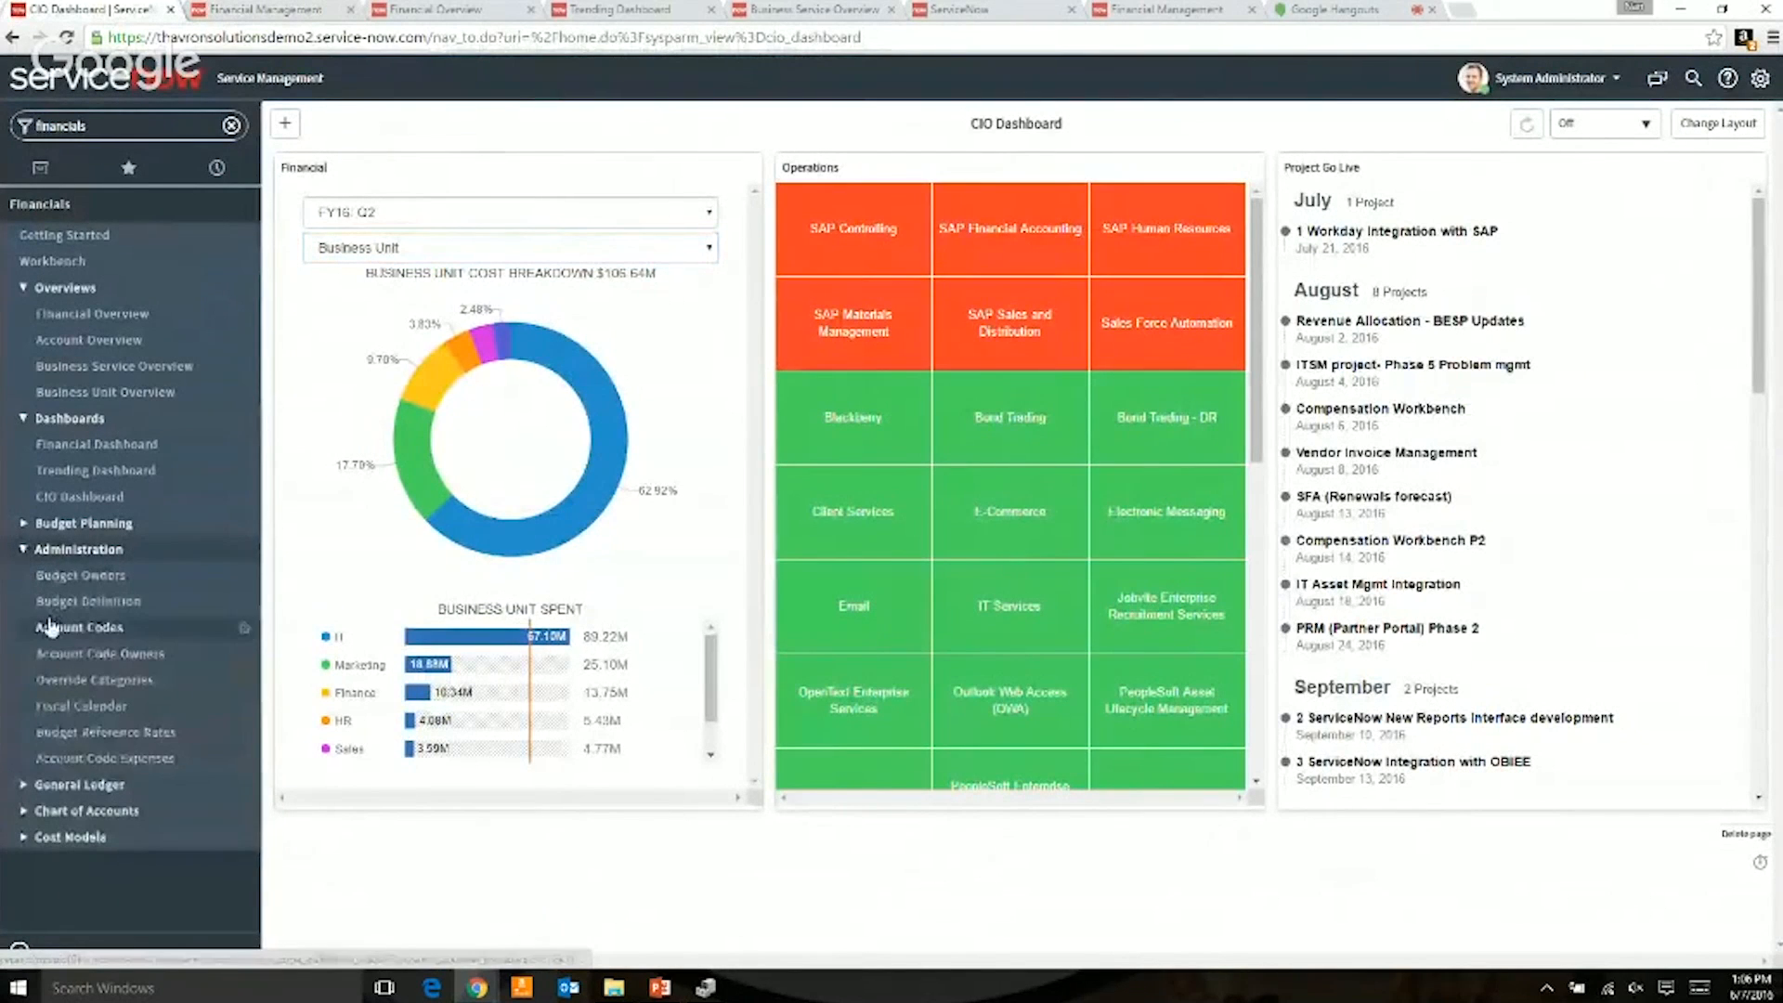
{"action": "left_click", "coordinate": [78, 707]}
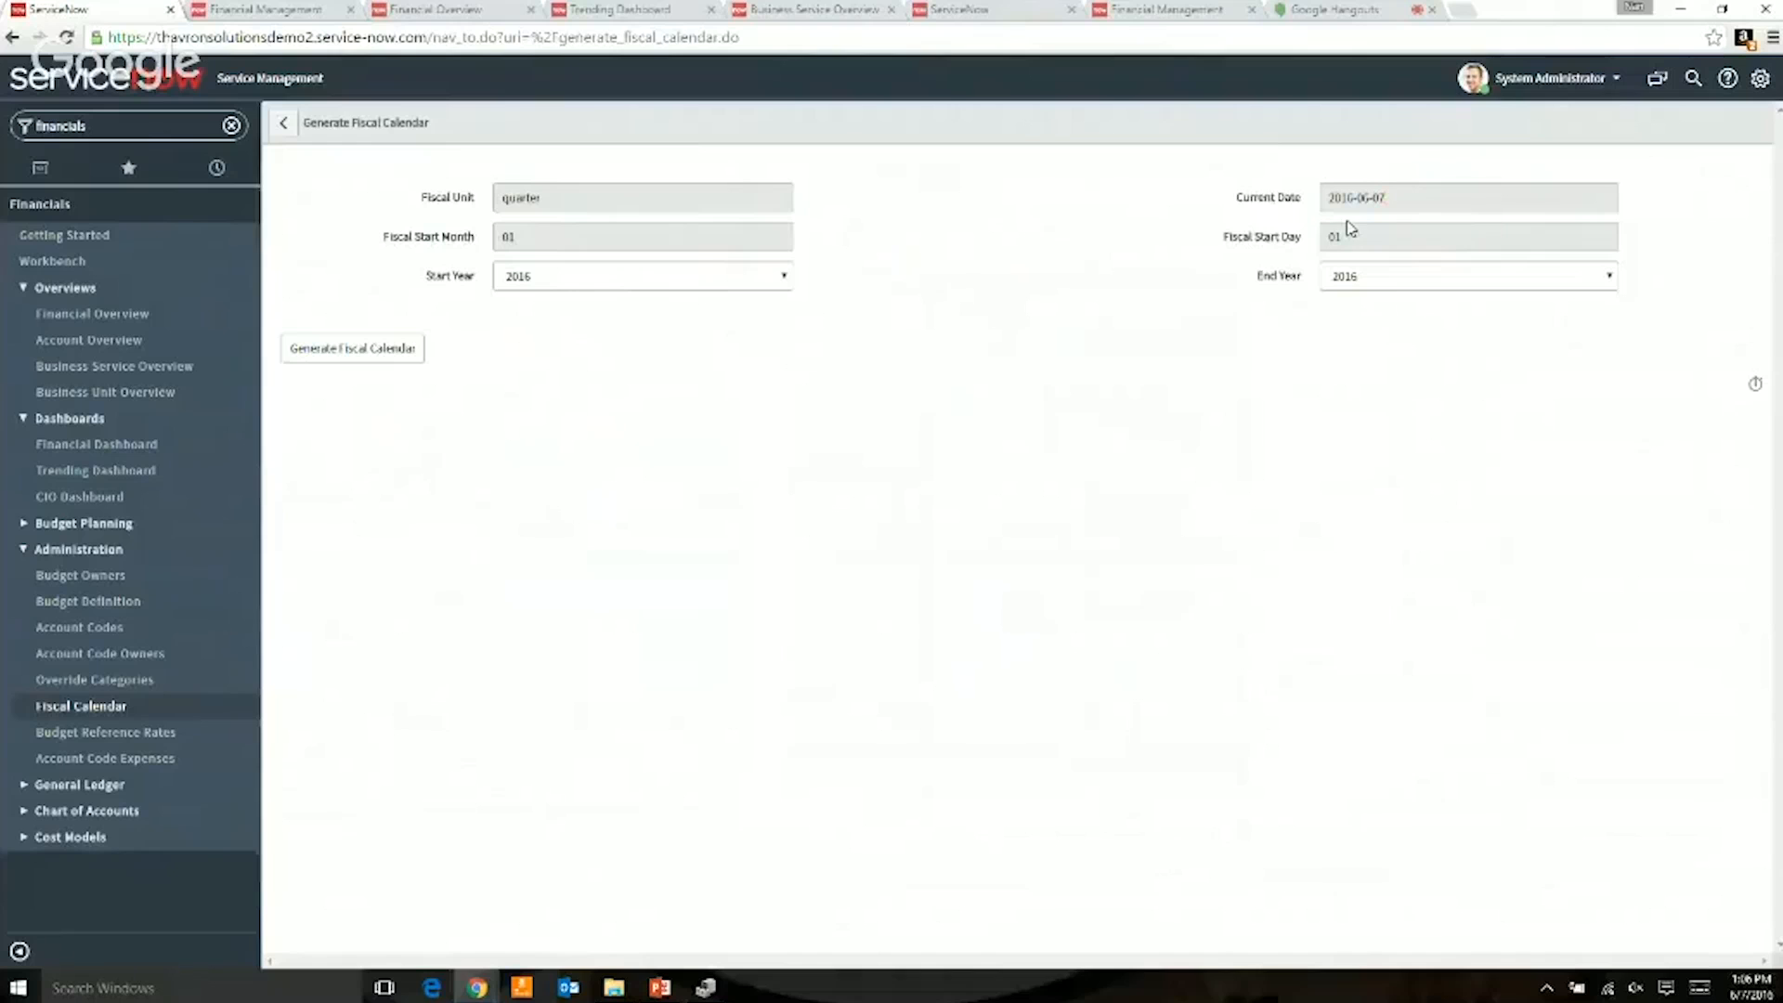
- Switch to the ITFM Demo instance and open its Fiscal Calendar page to view the calendar types and configuration
{"action": "left_click", "coordinate": [1176, 11]}
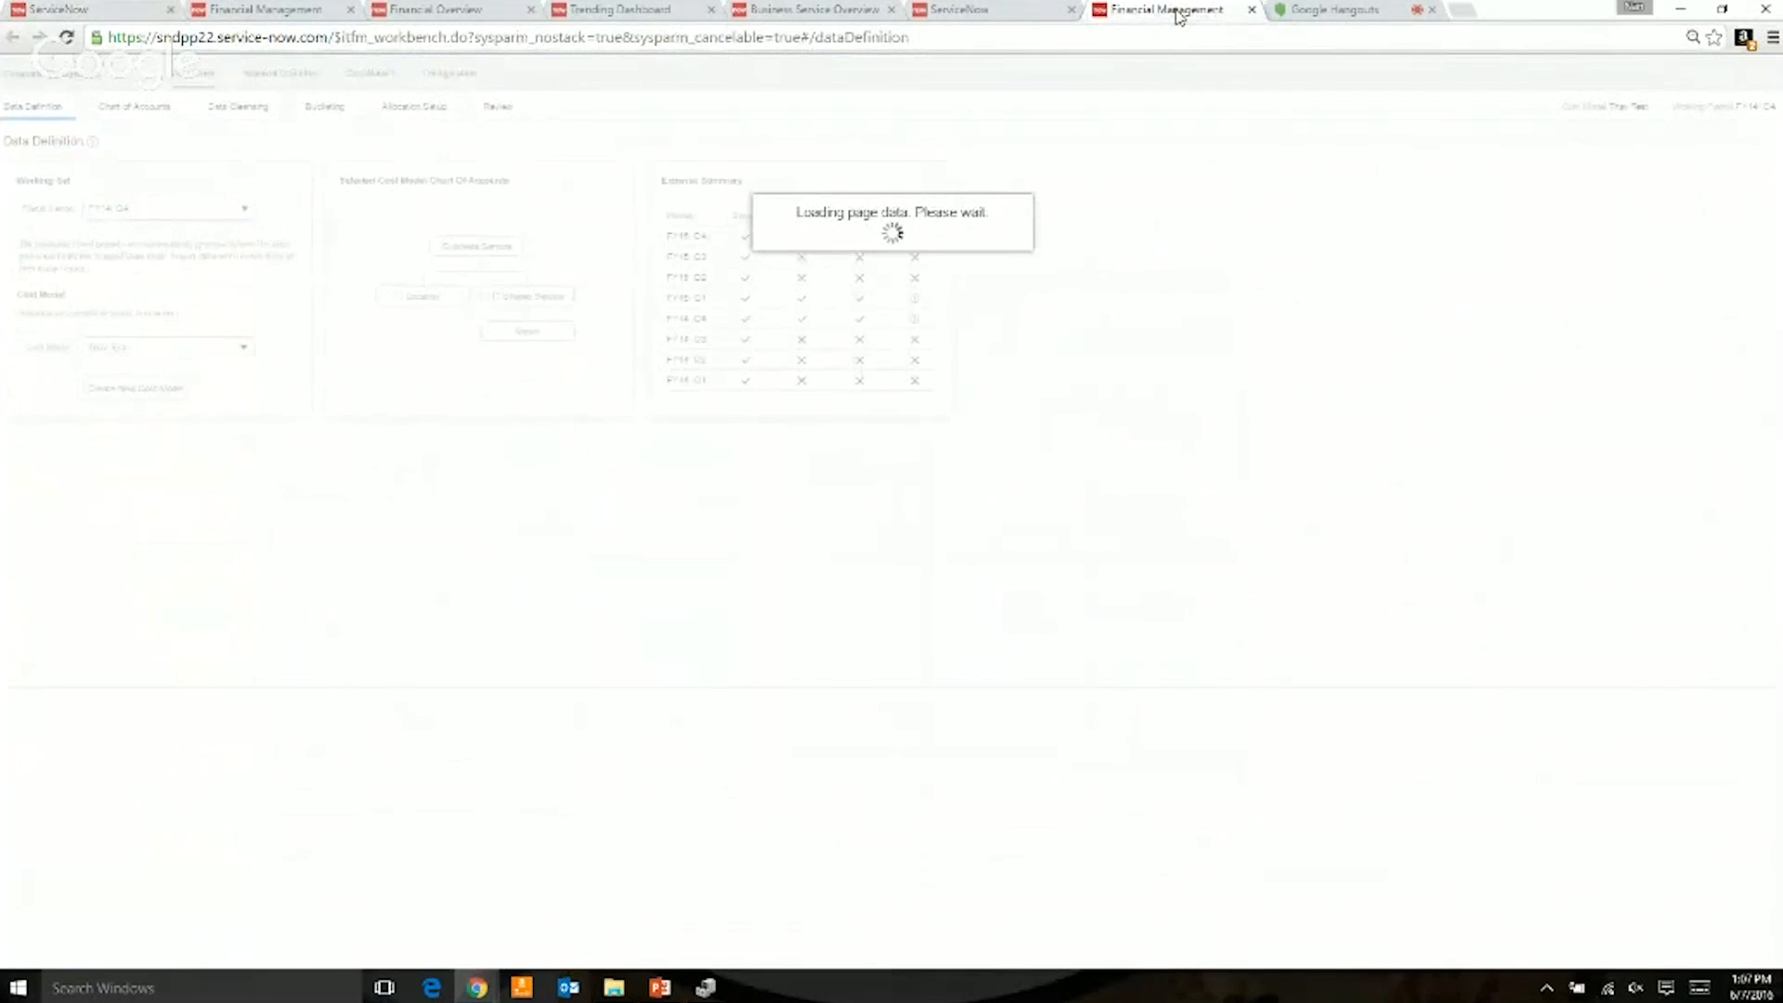
{"action": "left_click", "coordinate": [998, 11]}
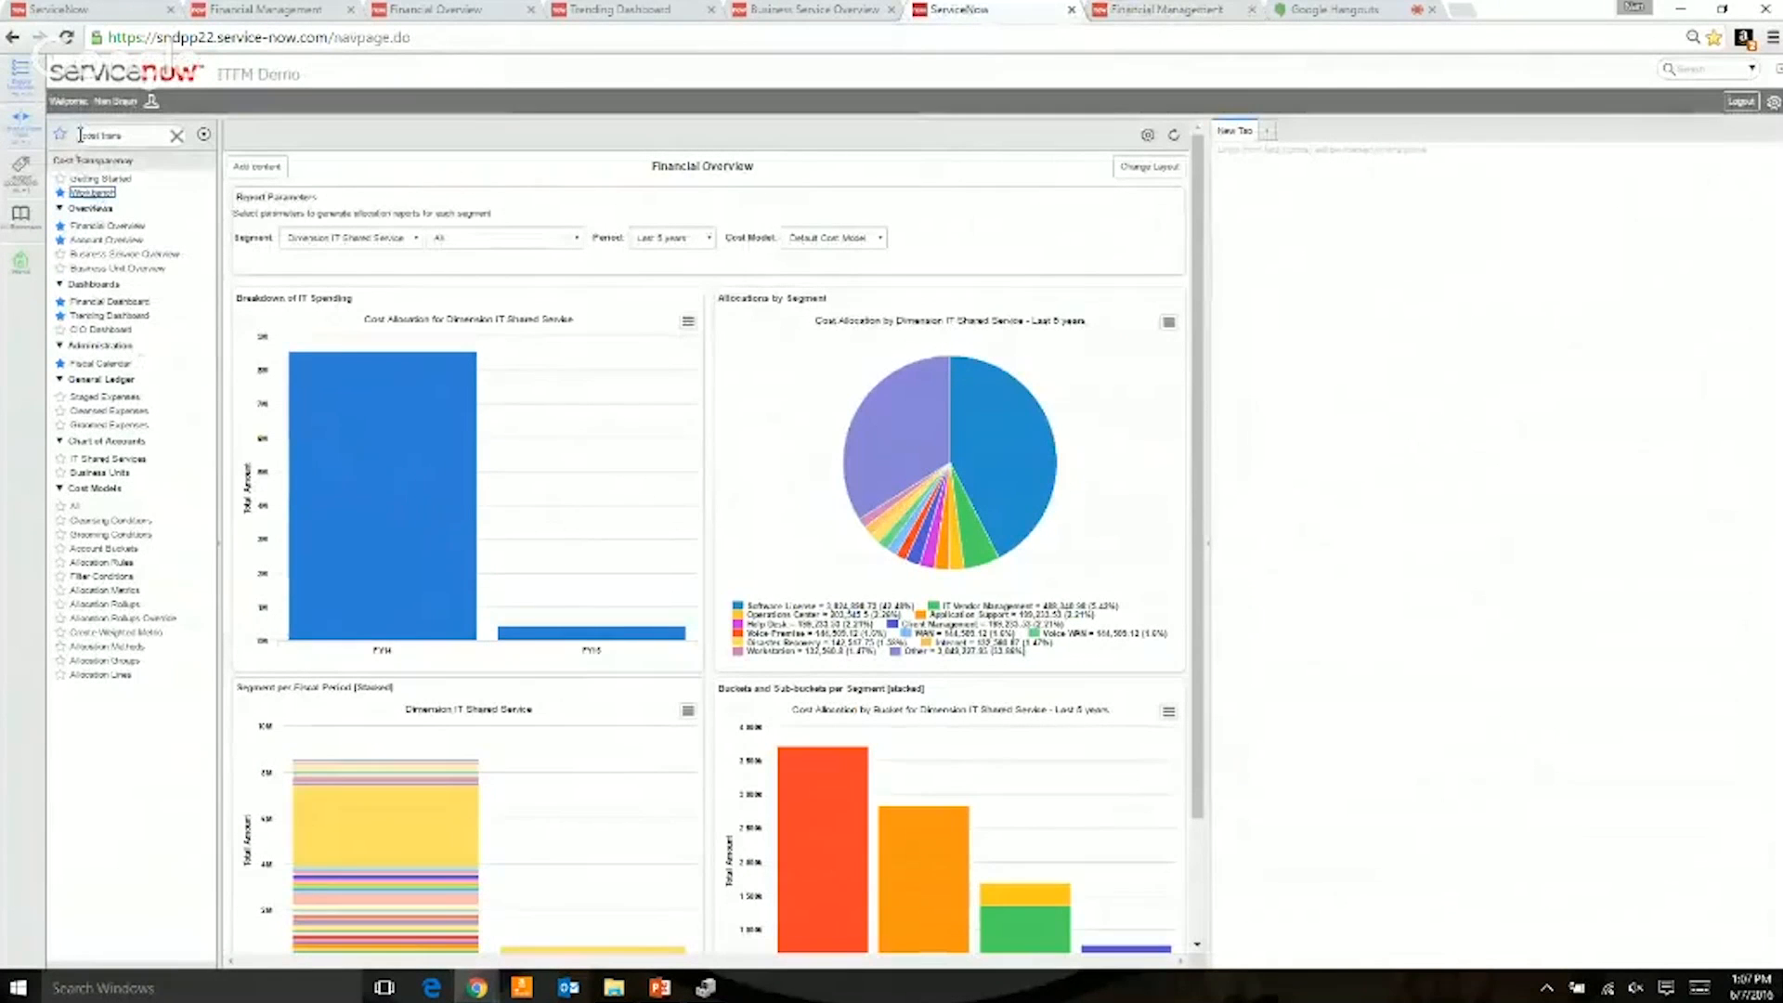
{"action": "left_click", "coordinate": [84, 10]}
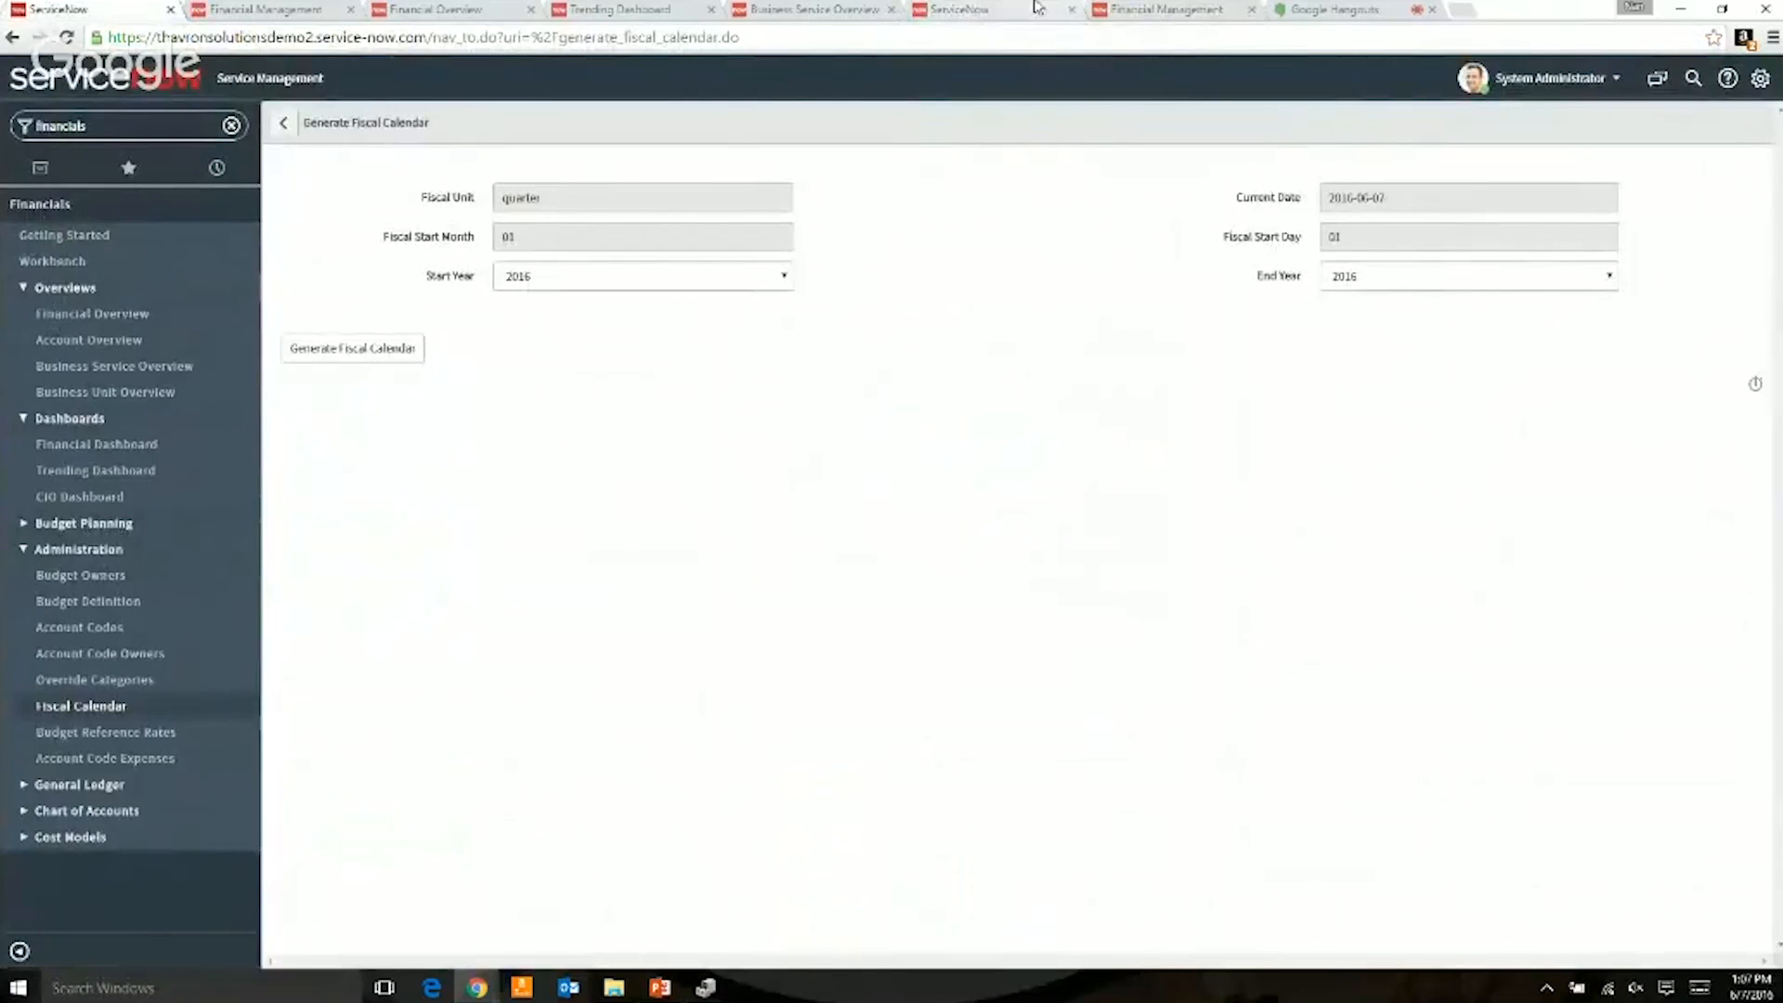
{"action": "left_click", "coordinate": [1003, 11]}
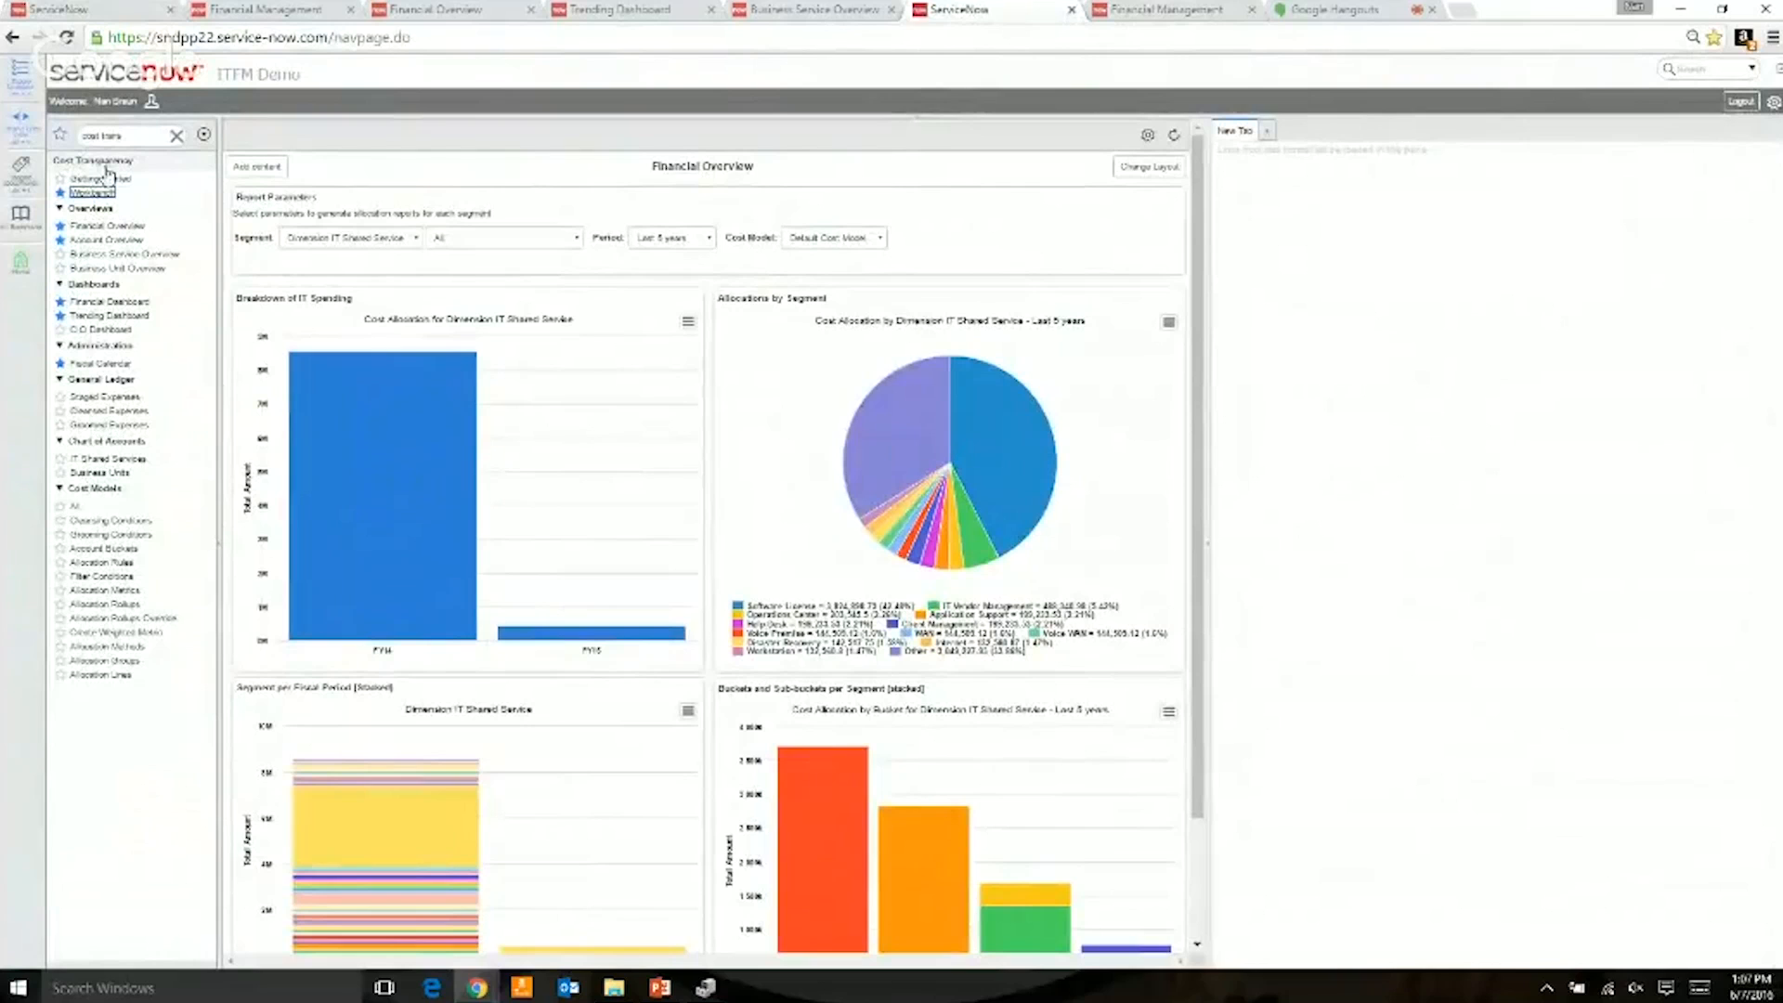
{"action": "left_click", "coordinate": [100, 364]}
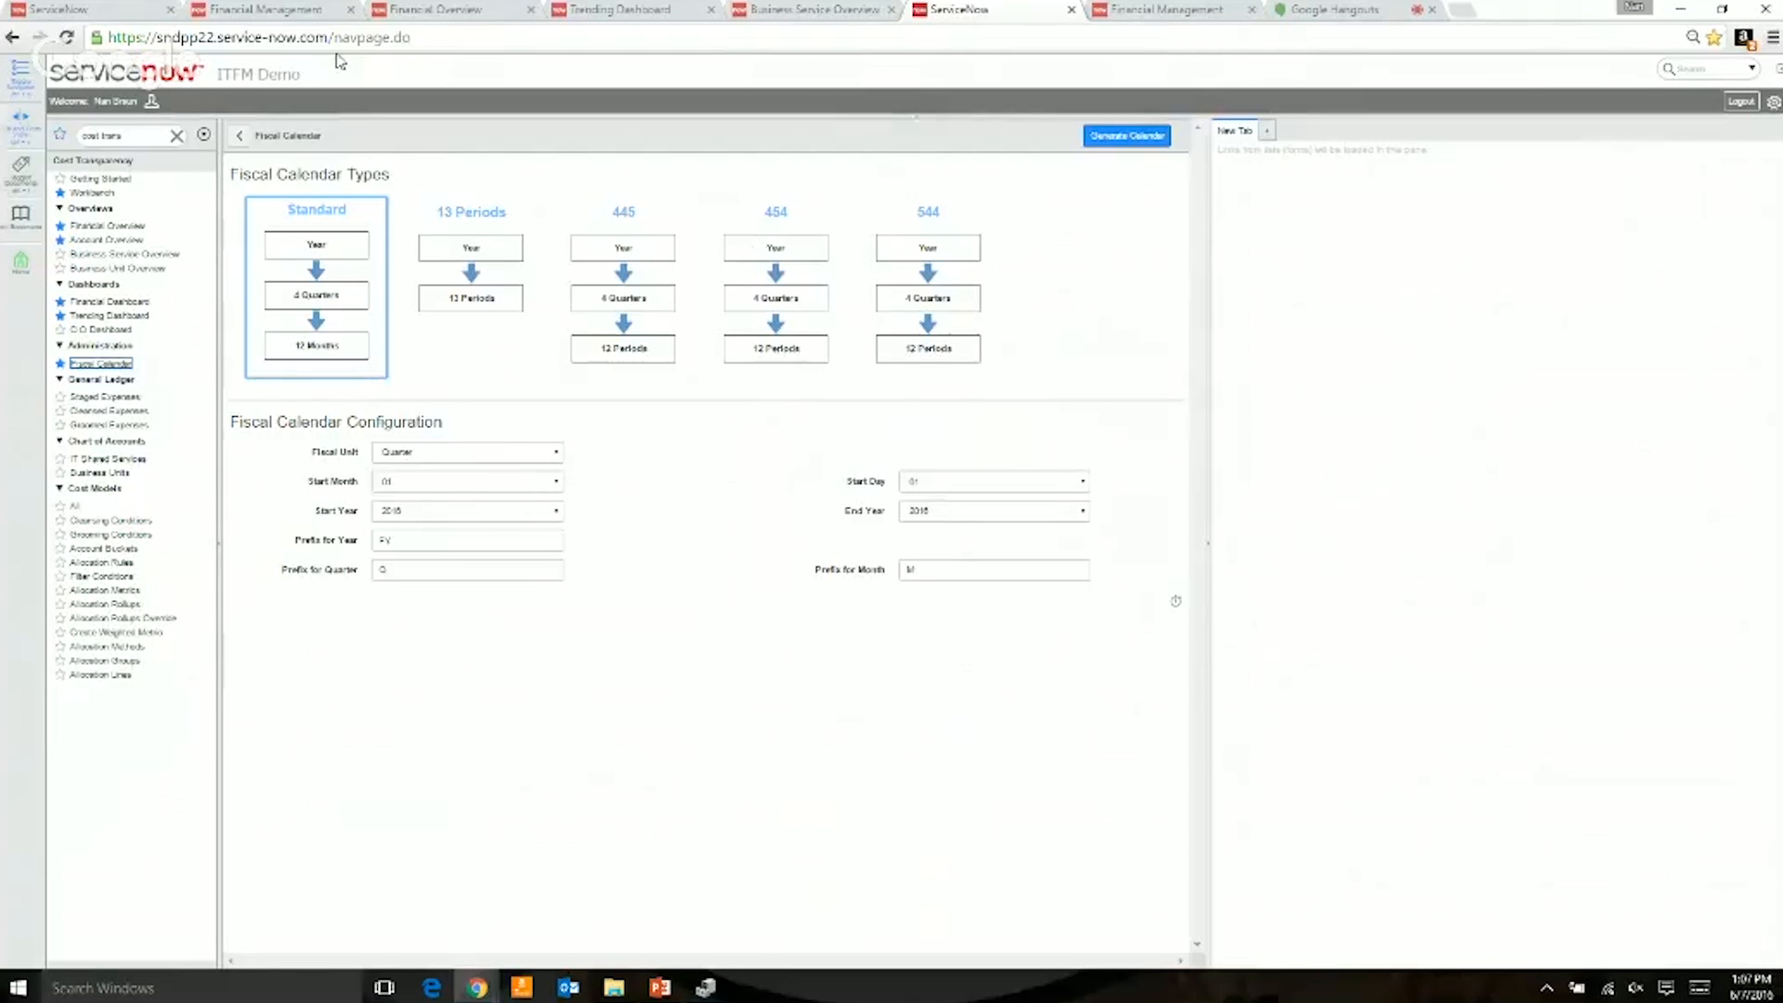
- Return to the Financial Management Configuration page and view the choices for Main Cost Model and Delete Data For
{"action": "left_click", "coordinate": [72, 10]}
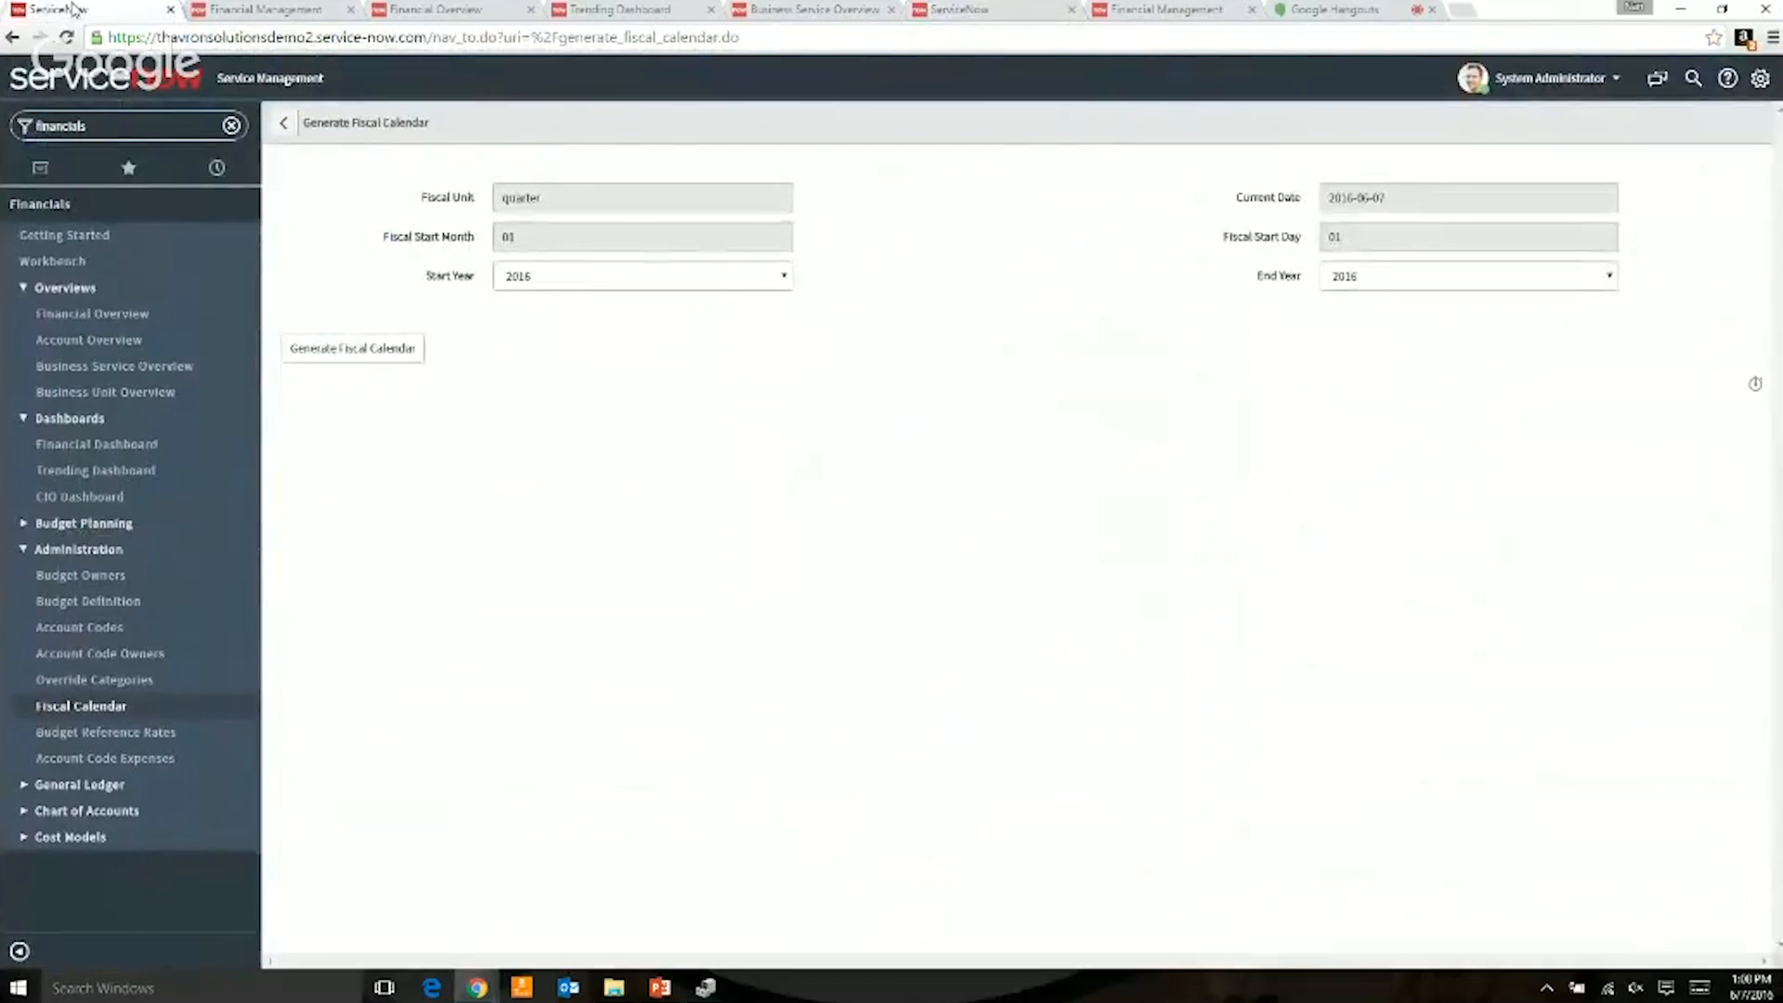
{"action": "left_click", "coordinate": [256, 9]}
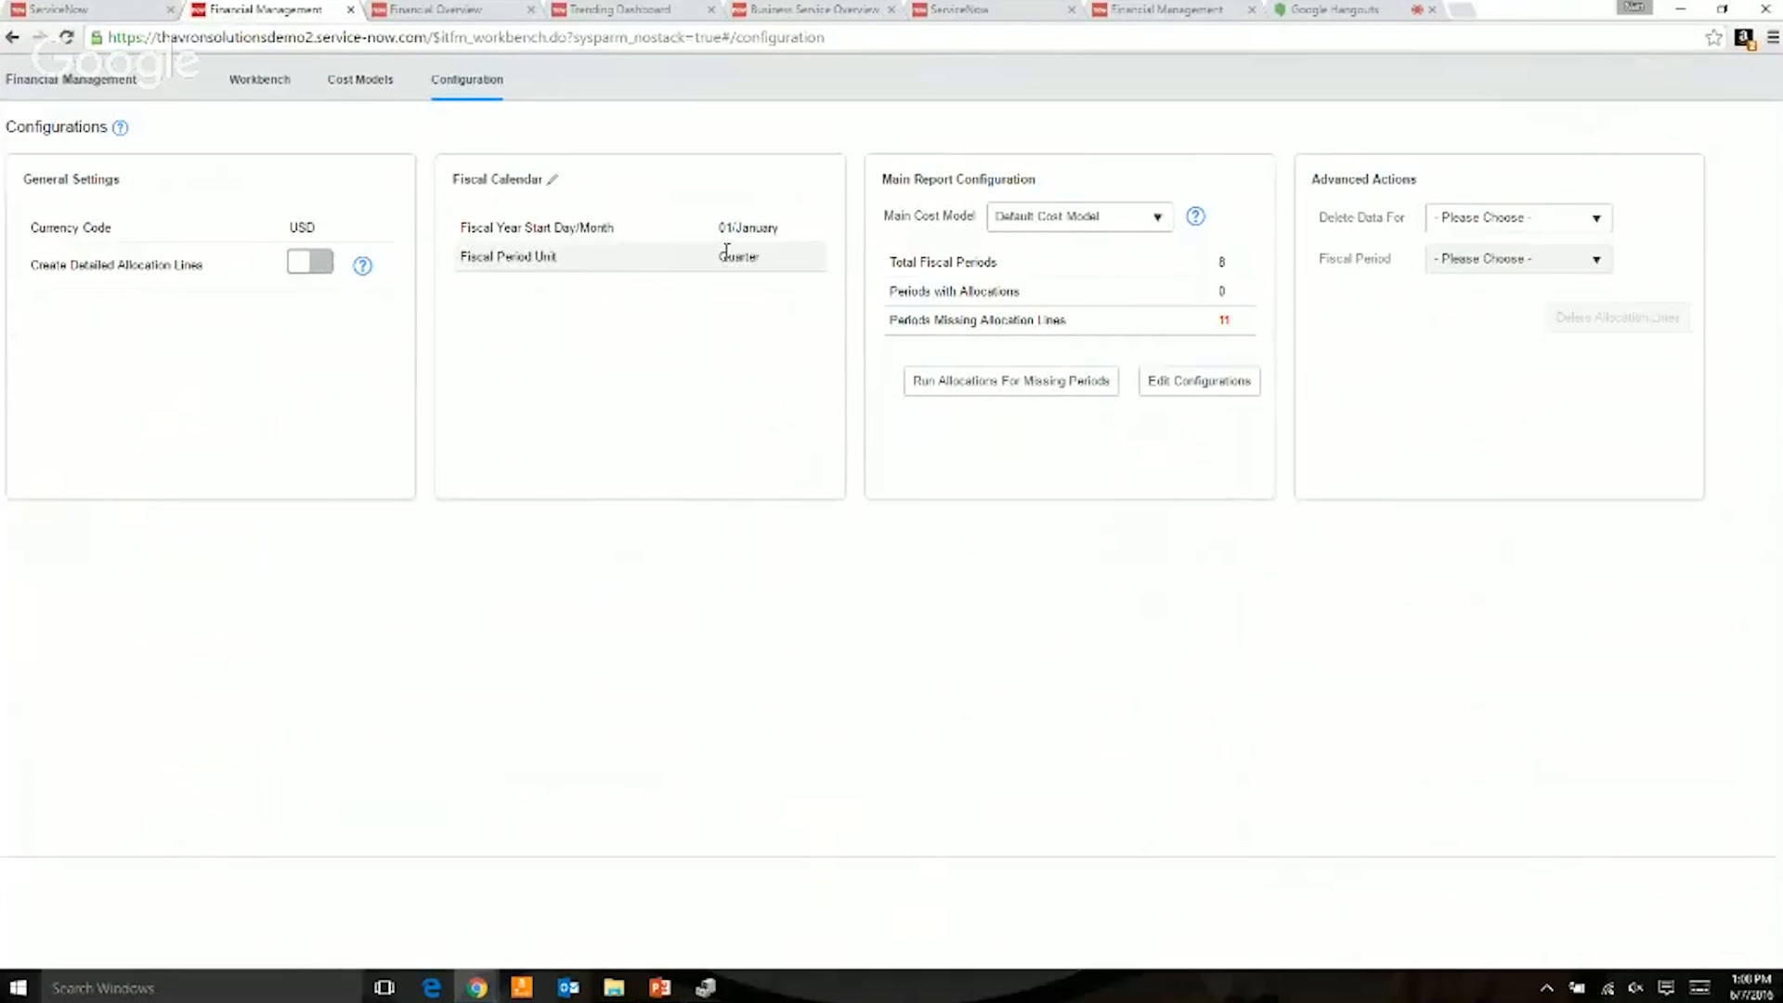
{"action": "left_click", "coordinate": [1033, 227]}
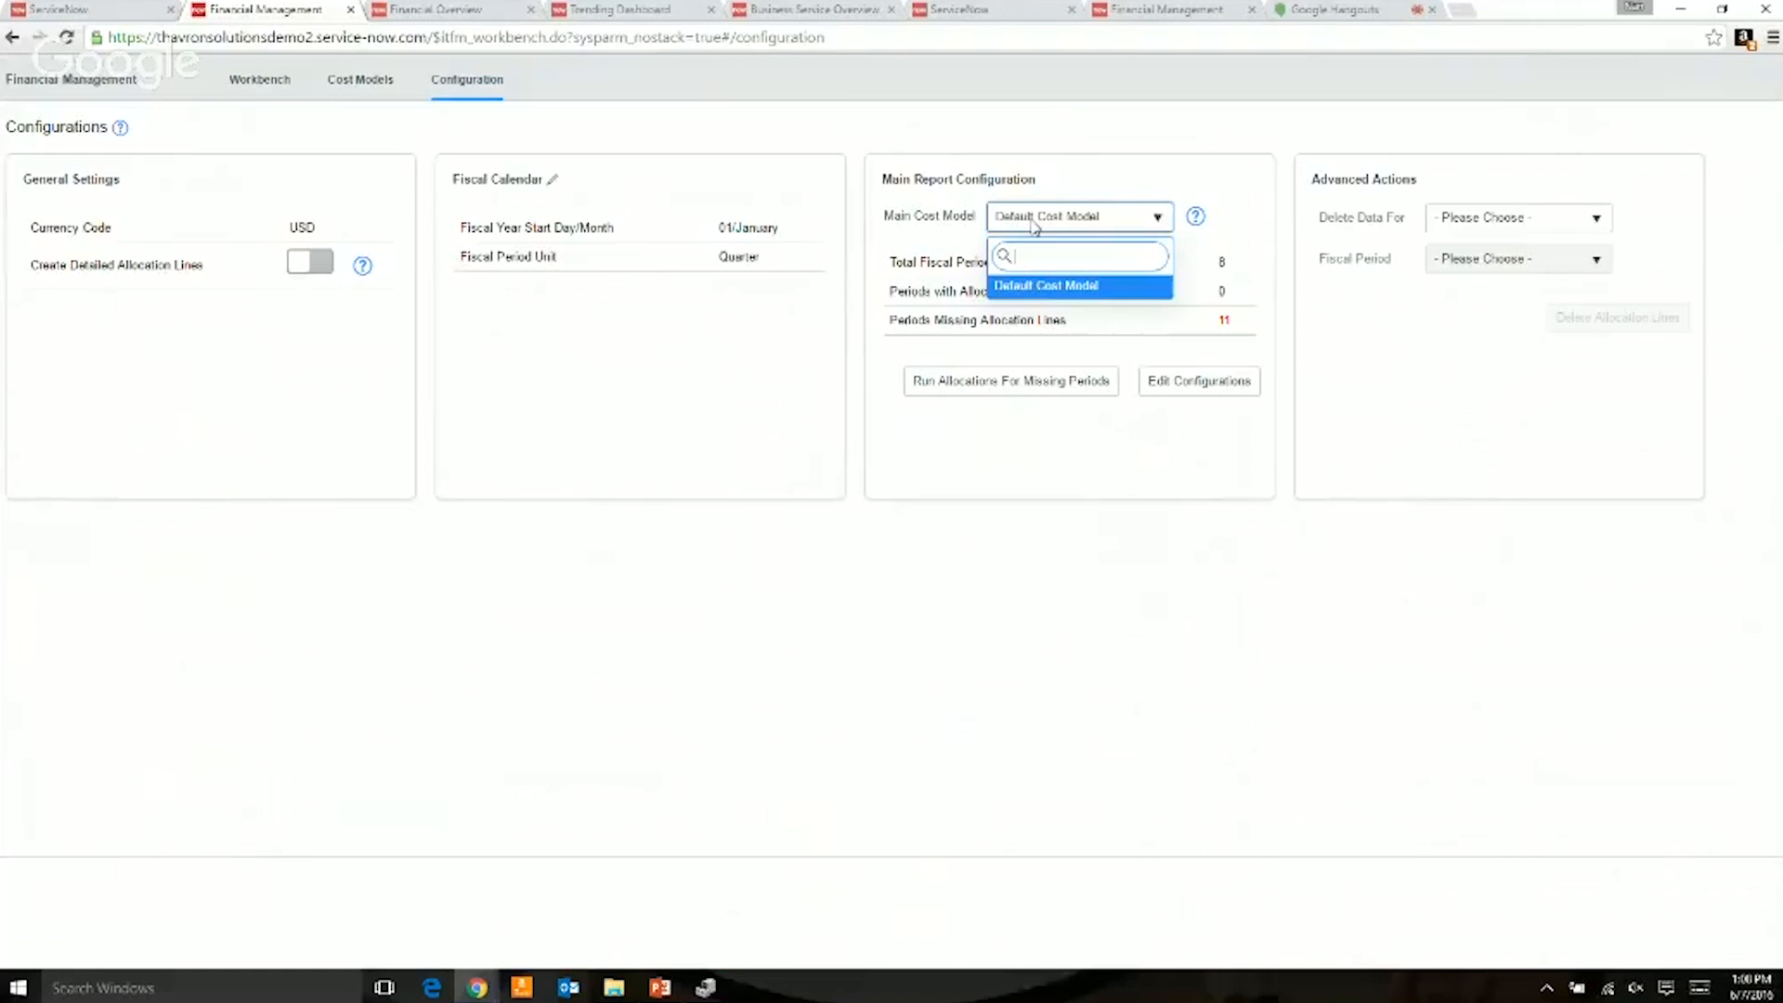
{"action": "left_click", "coordinate": [1061, 168]}
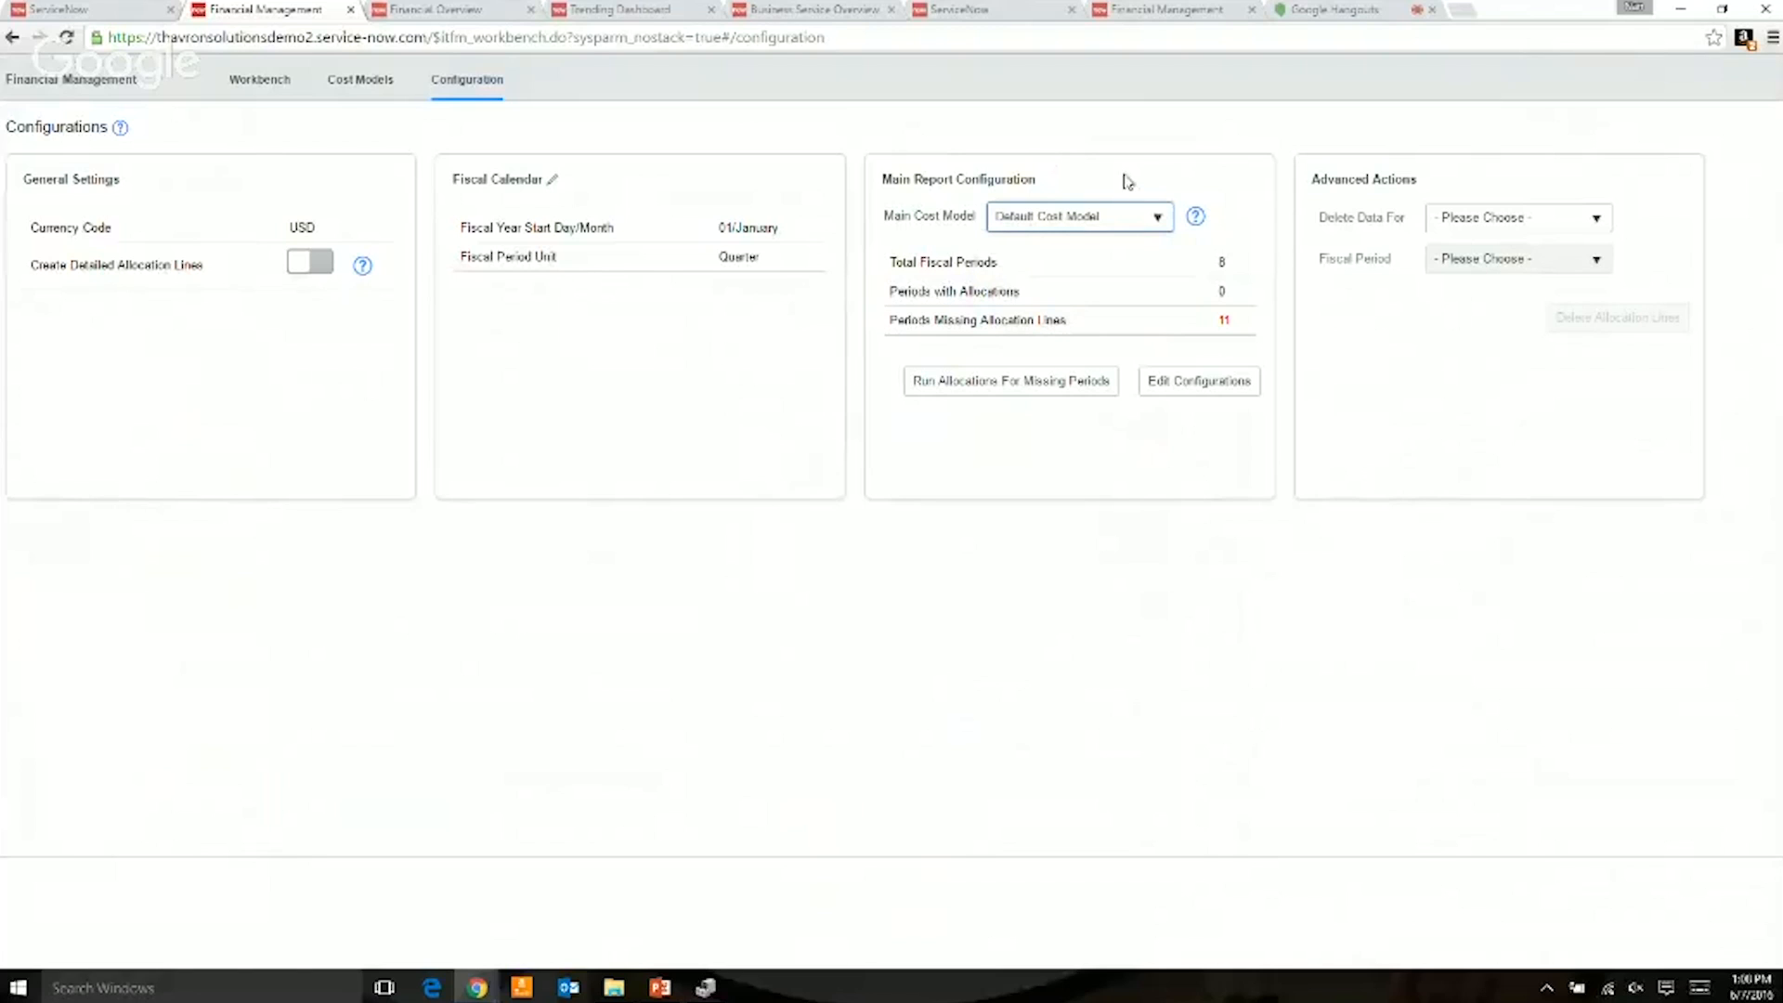
{"action": "left_click", "coordinate": [1472, 219]}
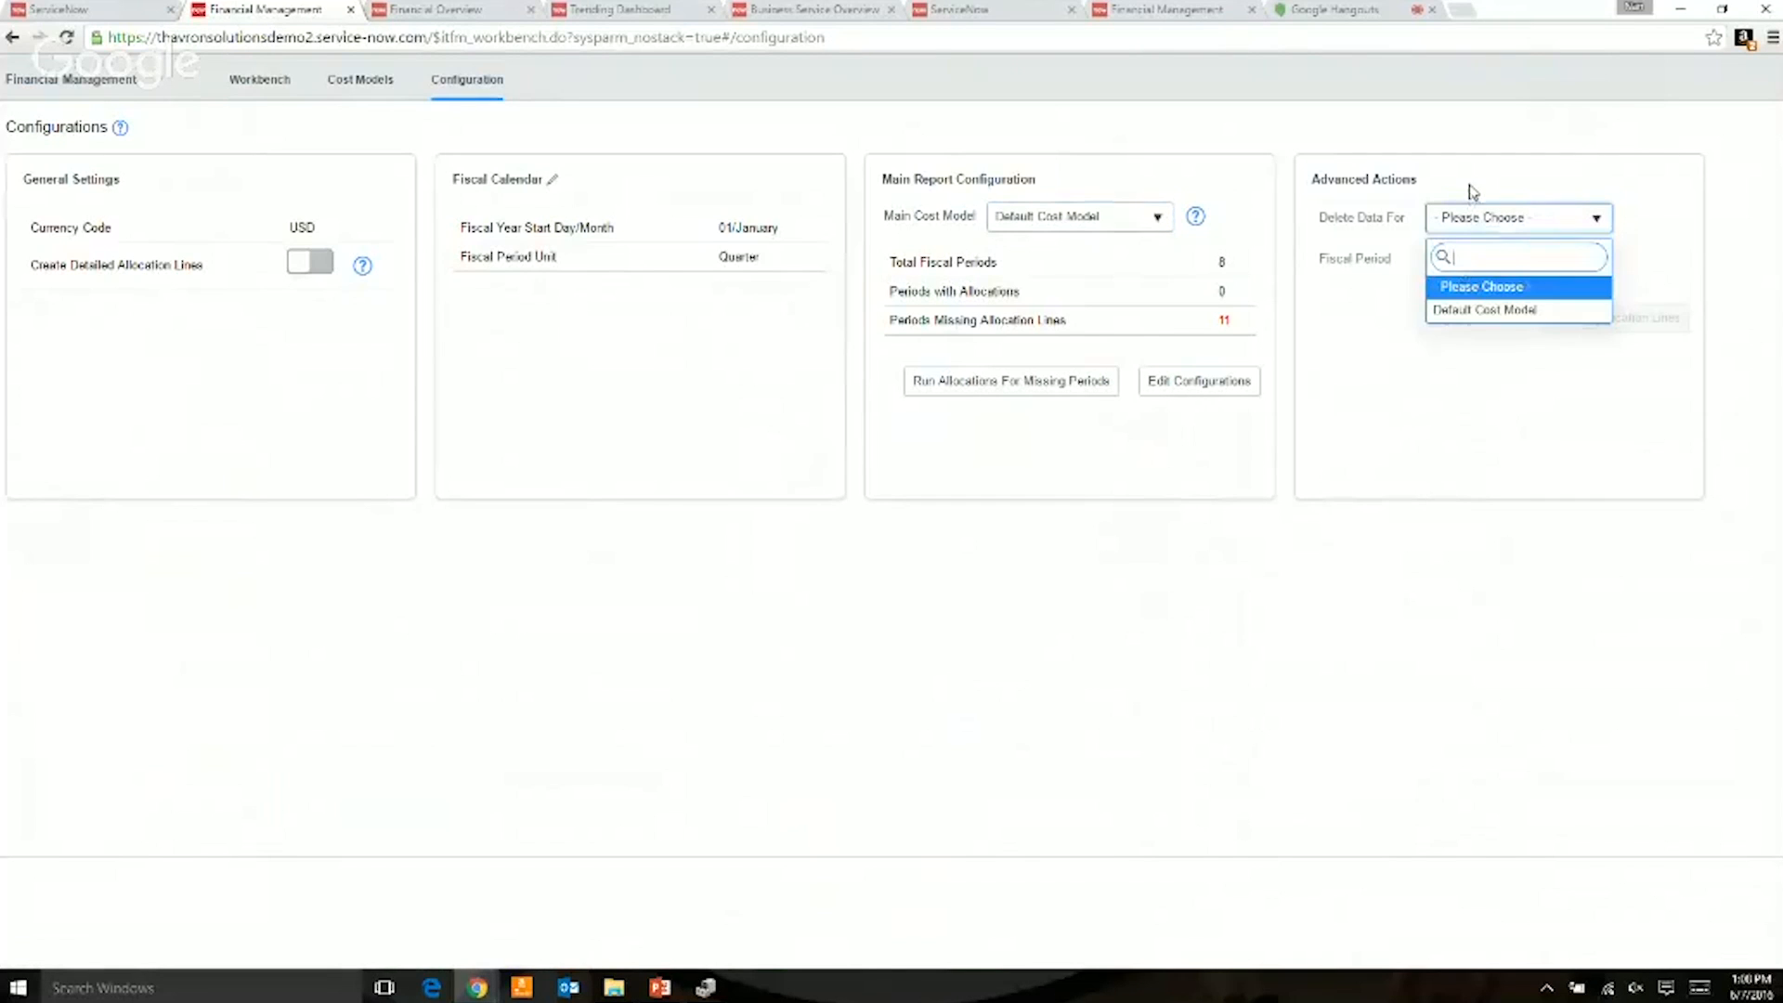
{"action": "left_click", "coordinate": [1470, 192]}
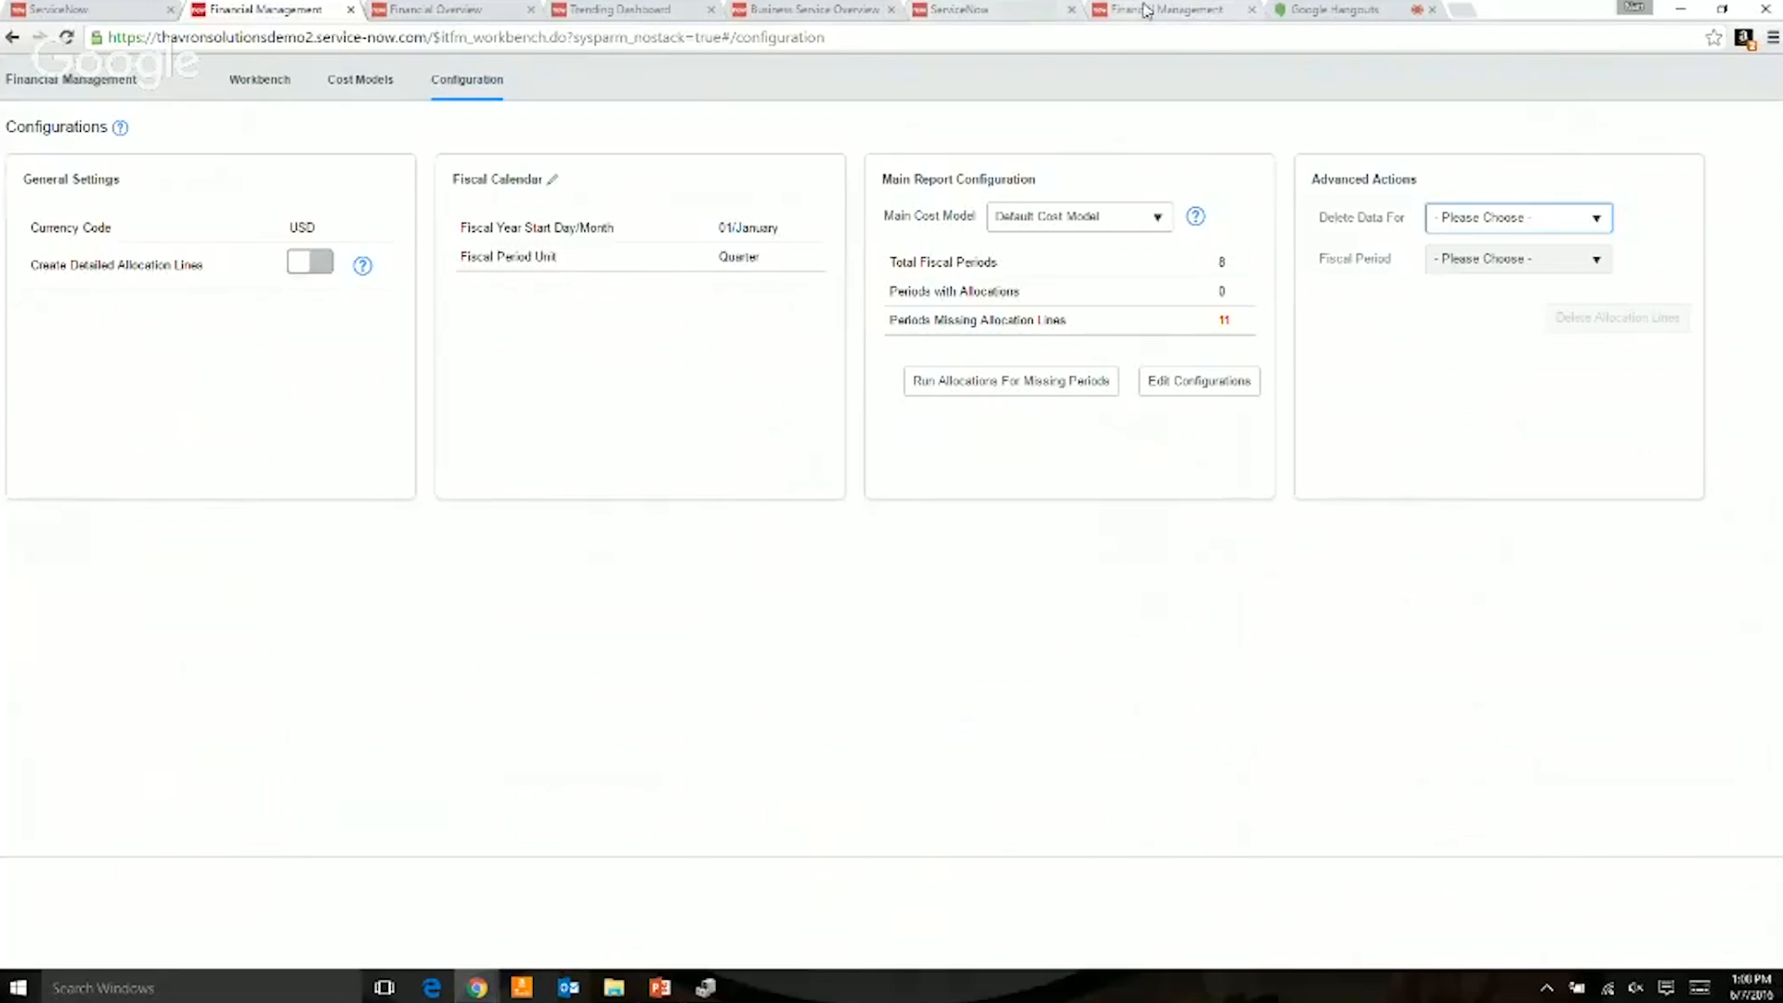
- Open the Workbench in the ITFM Demo instance, and return to the first instance's Financial Management page
{"action": "left_click", "coordinate": [1015, 11]}
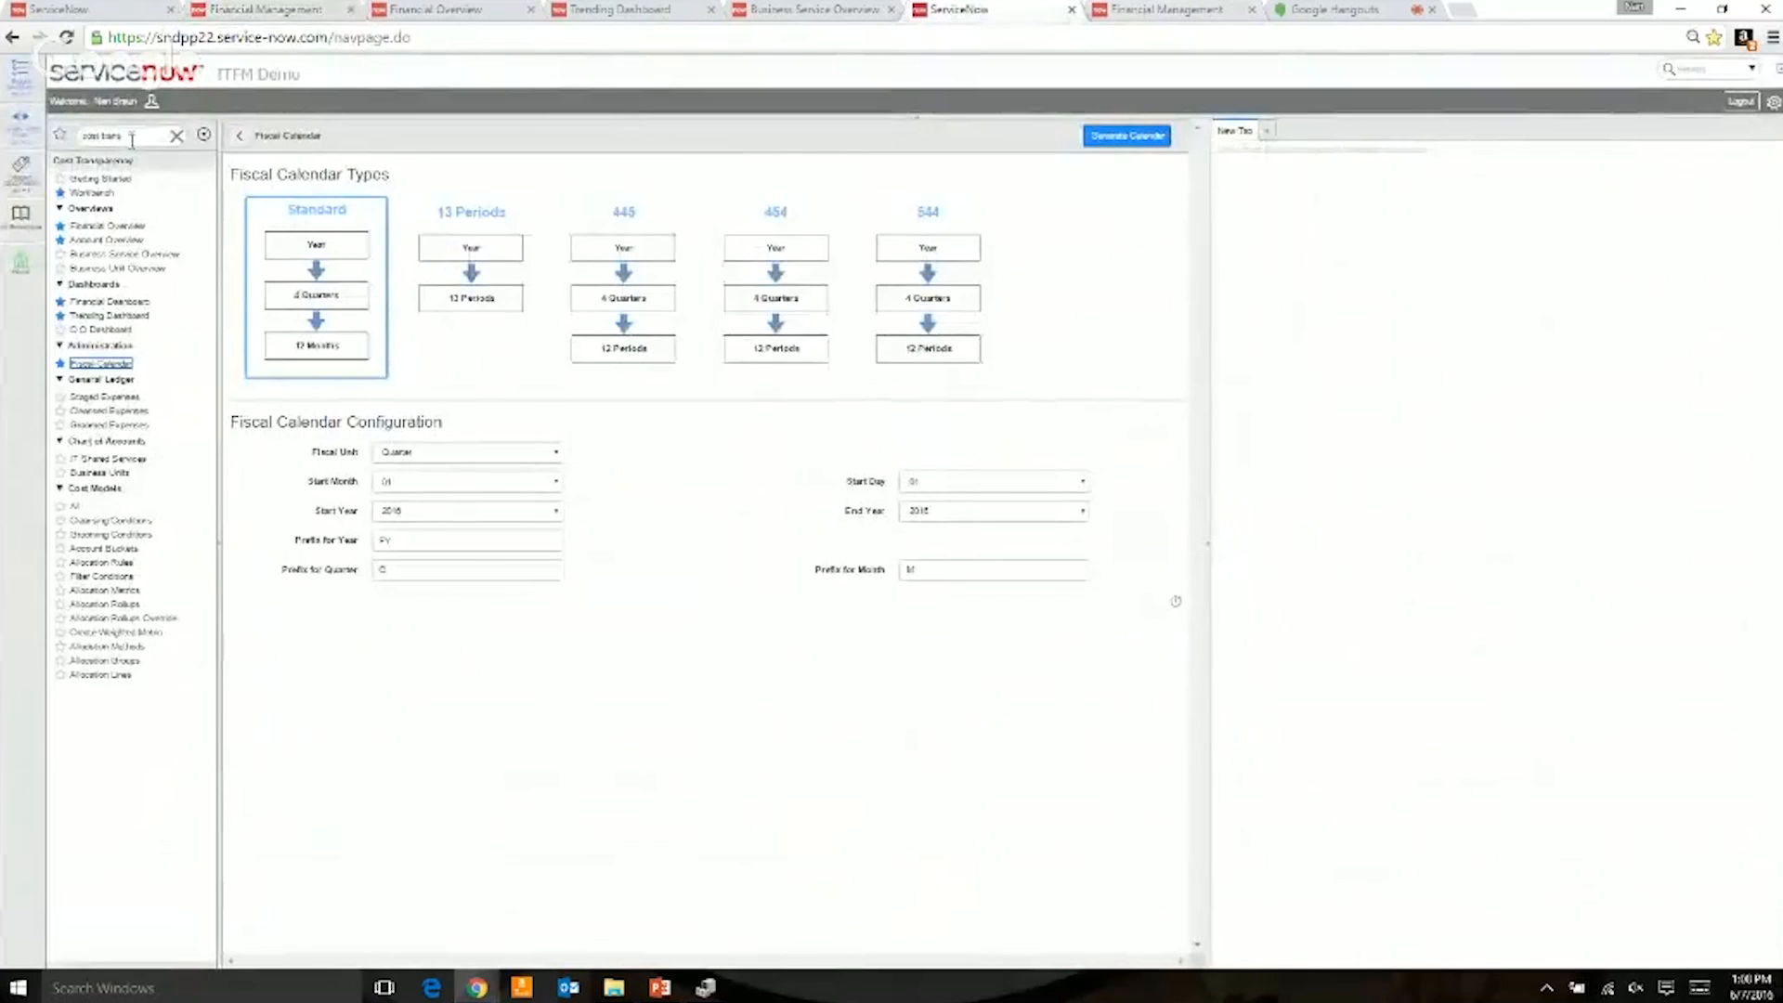
{"action": "left_click", "coordinate": [85, 193]}
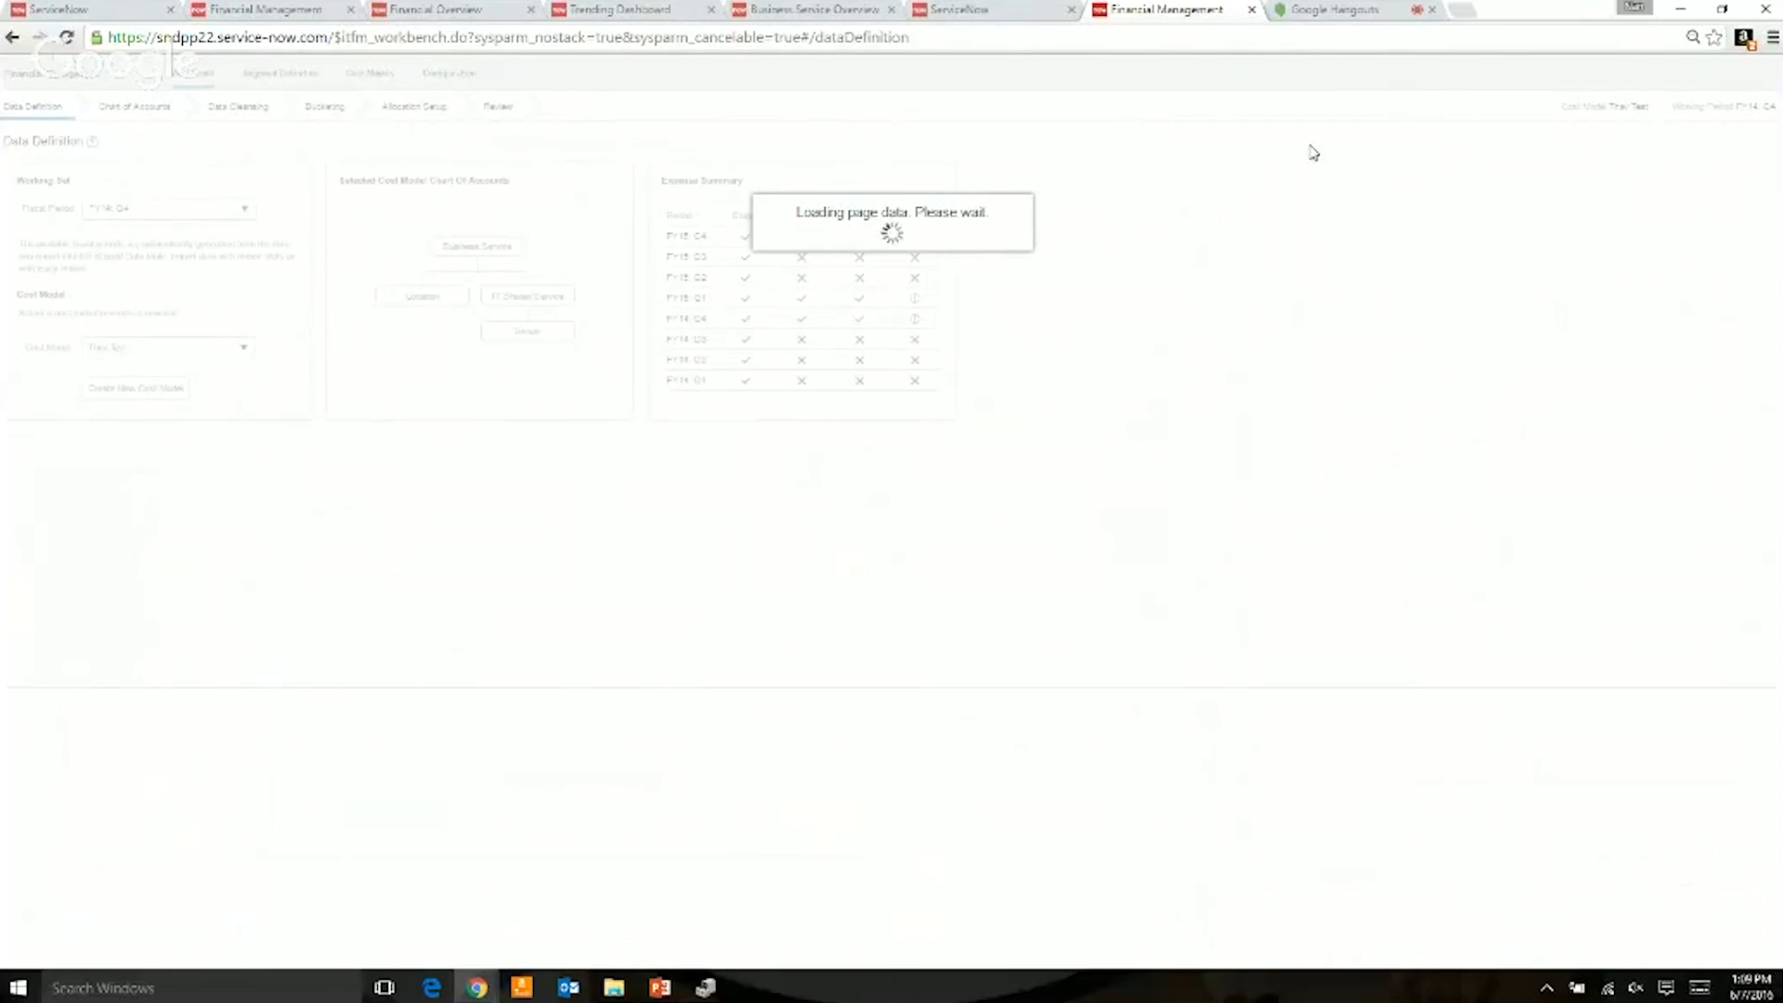
{"action": "left_click", "coordinate": [273, 10]}
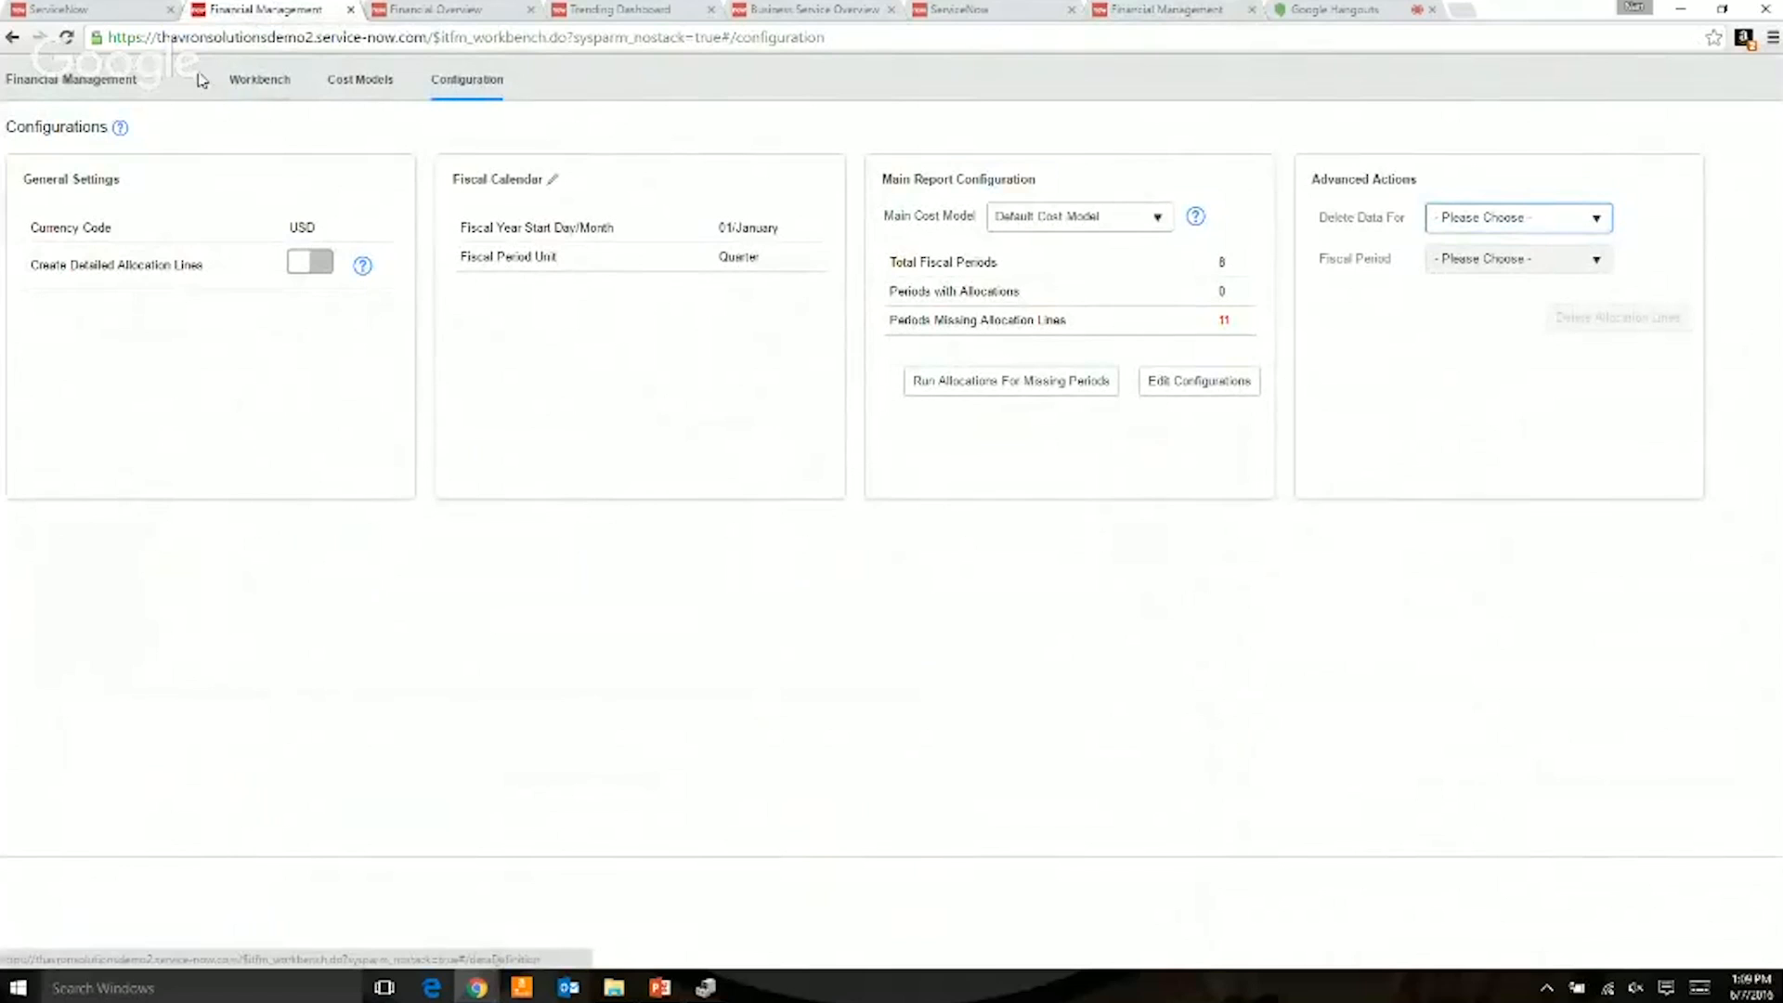
- Open the Workbench's Data Definition stage and view the fiscal periods available for the working set
{"action": "left_click", "coordinate": [263, 86]}
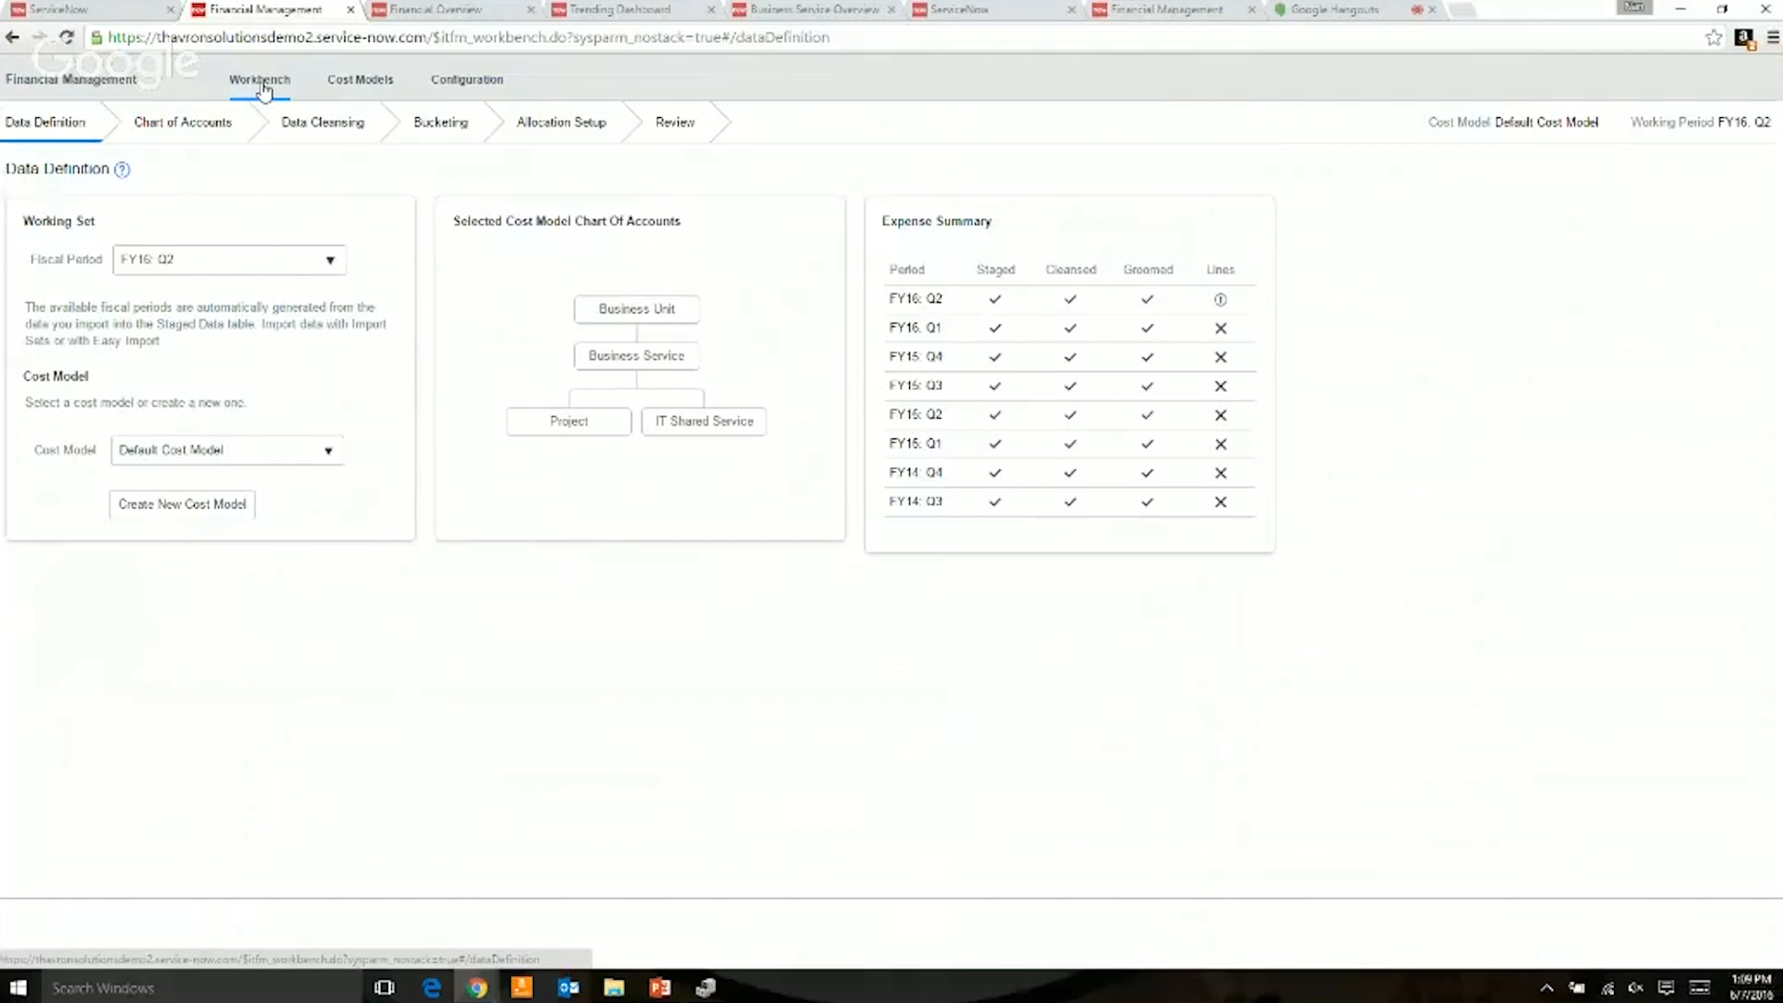
{"action": "left_click", "coordinate": [302, 270]}
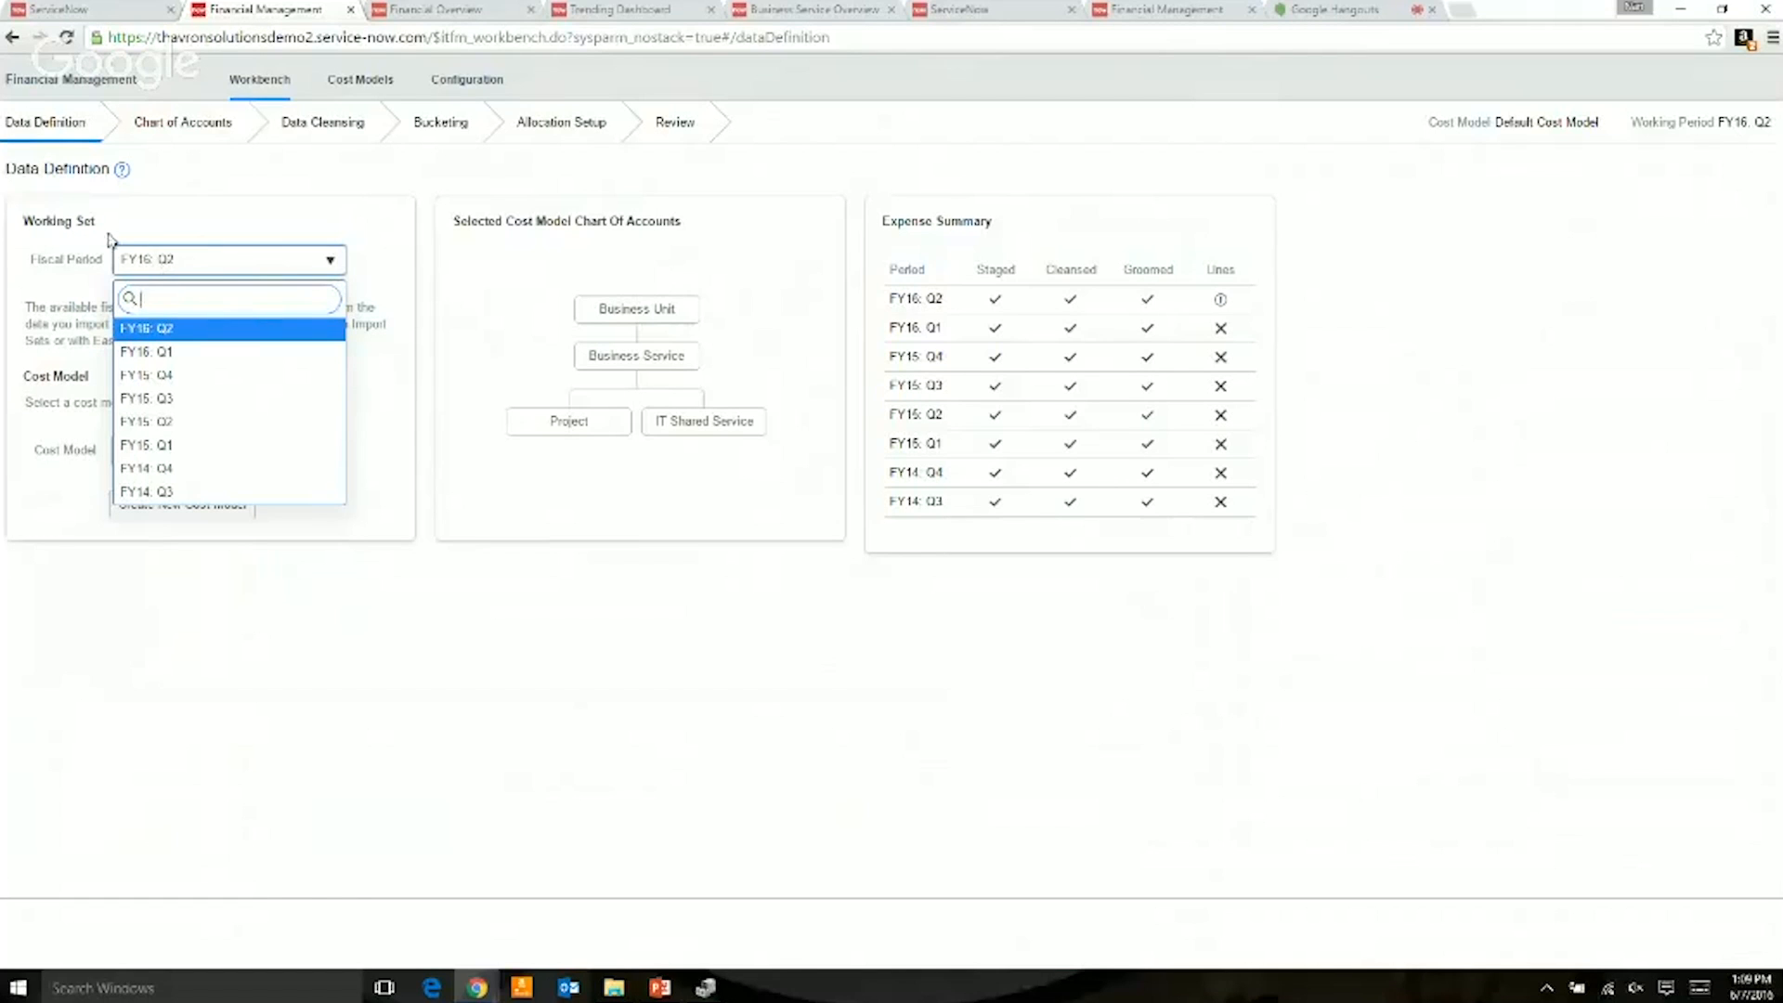
{"action": "left_click", "coordinate": [22, 132]}
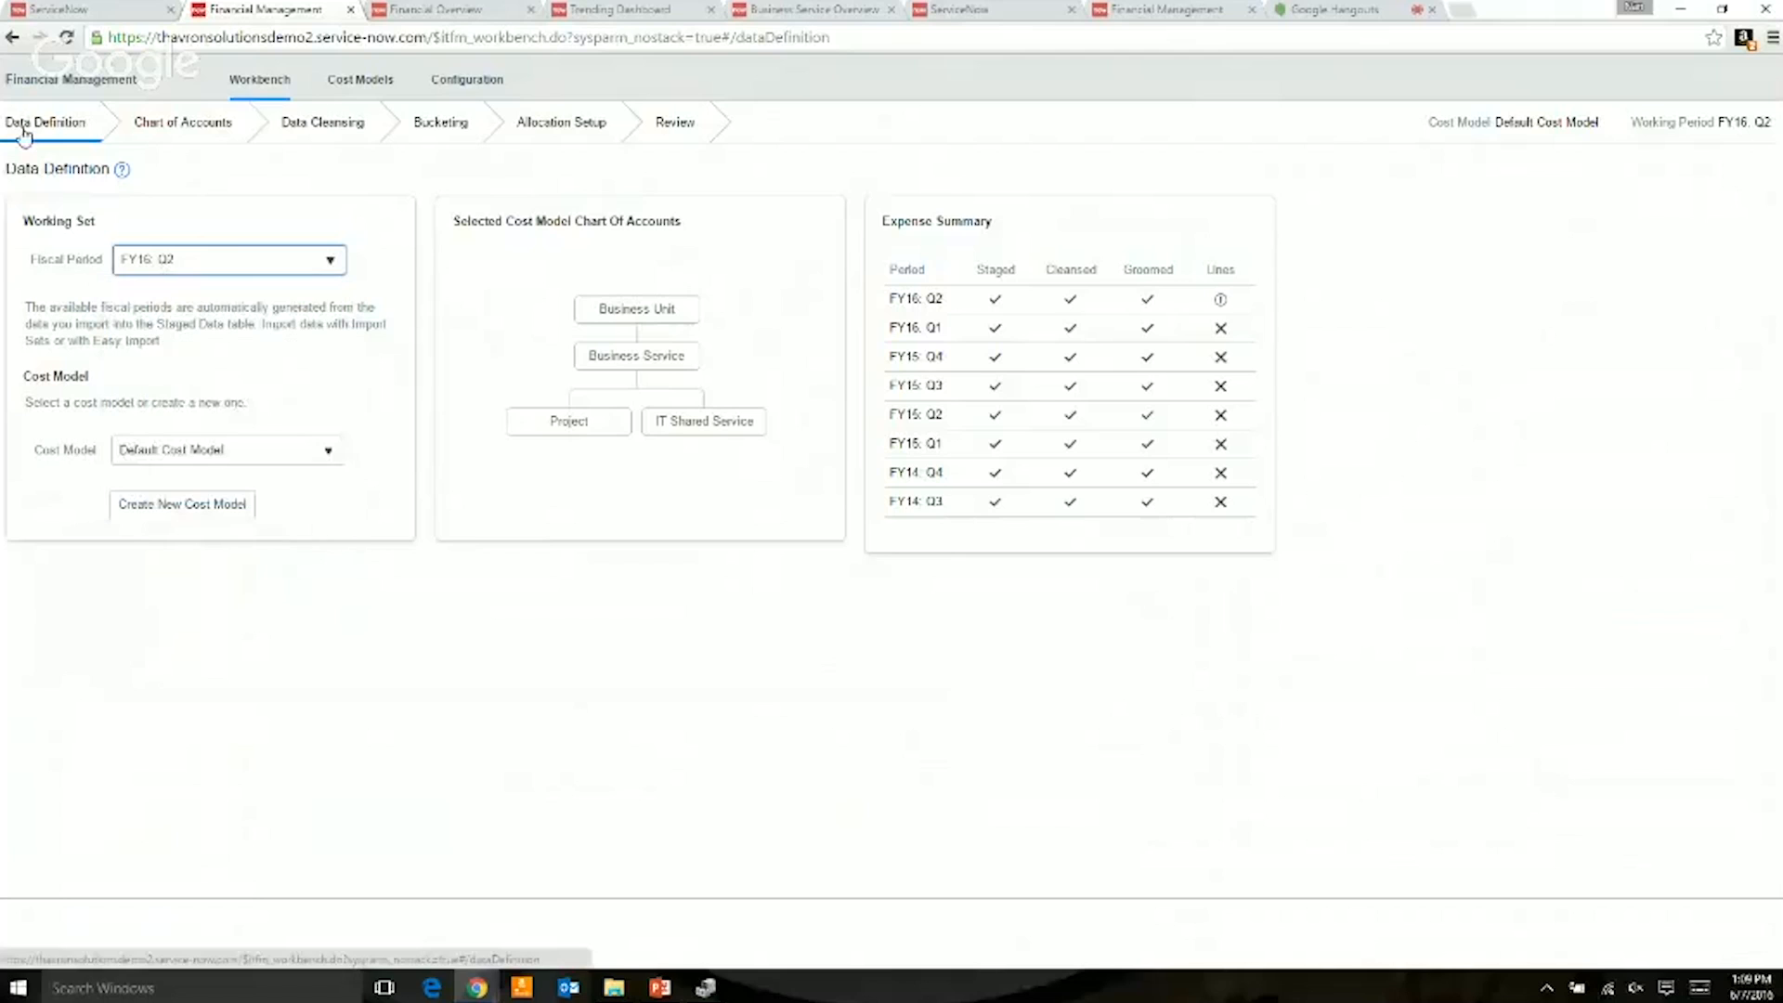
{"action": "left_click", "coordinate": [138, 272]}
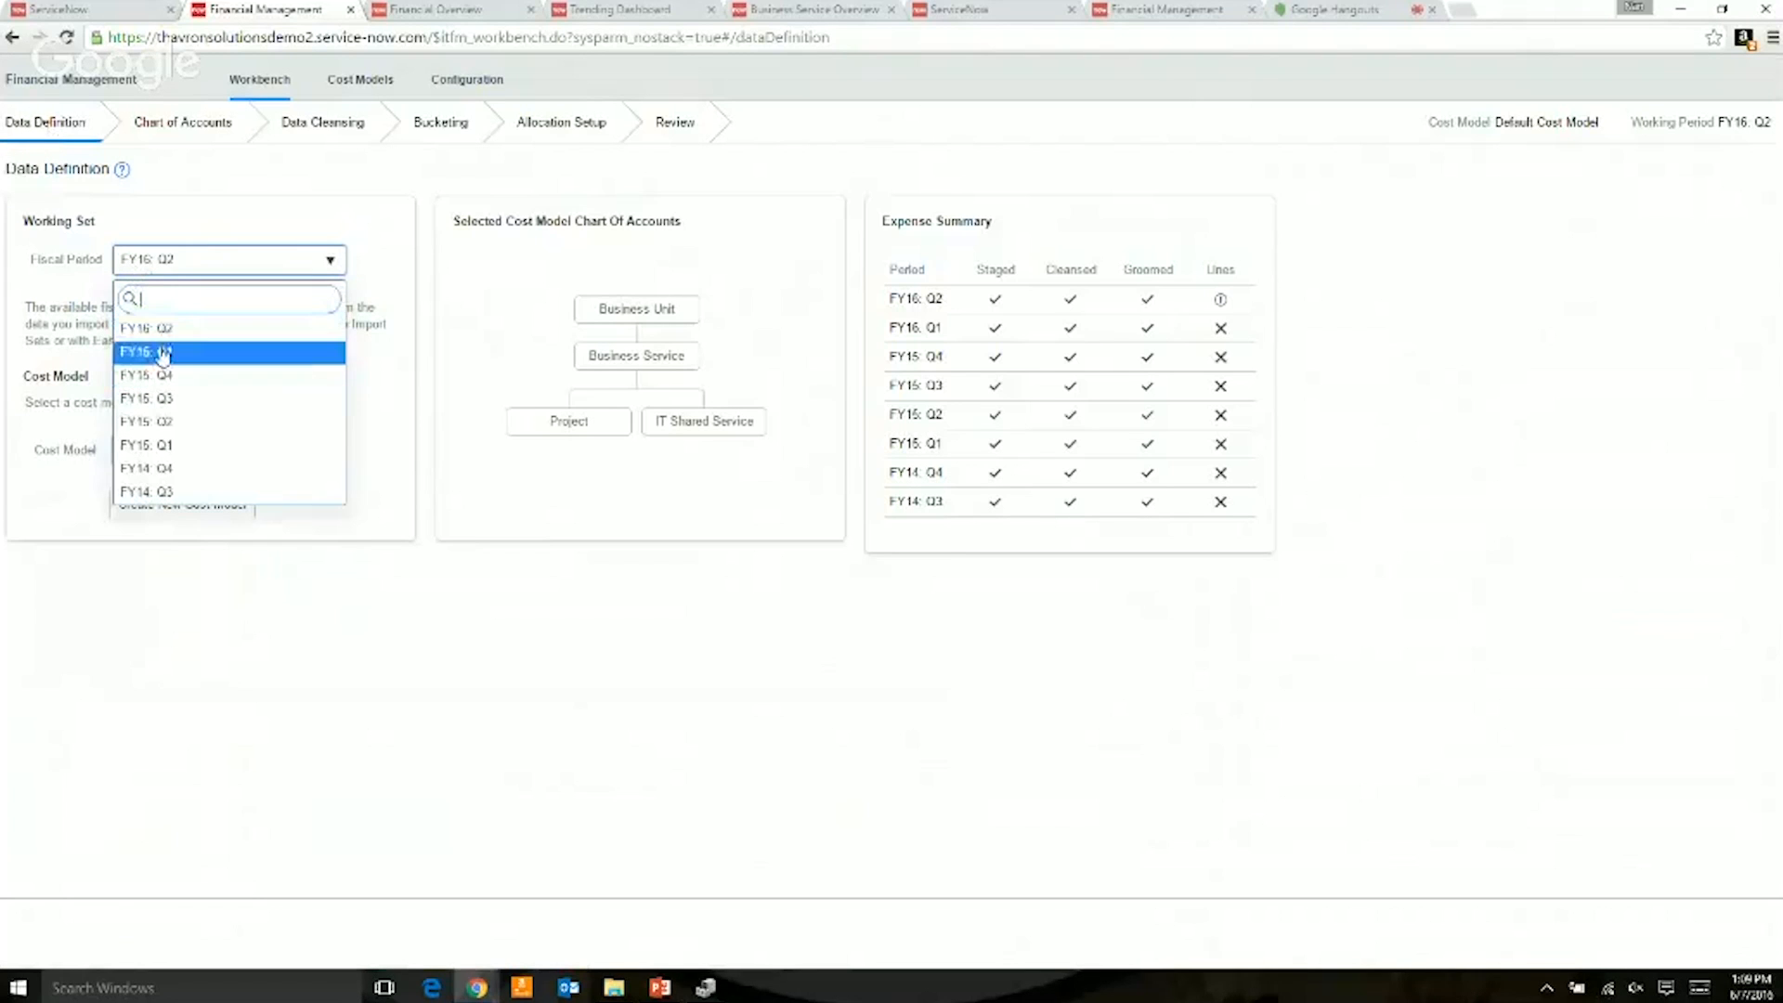
{"action": "left_click", "coordinate": [163, 212]}
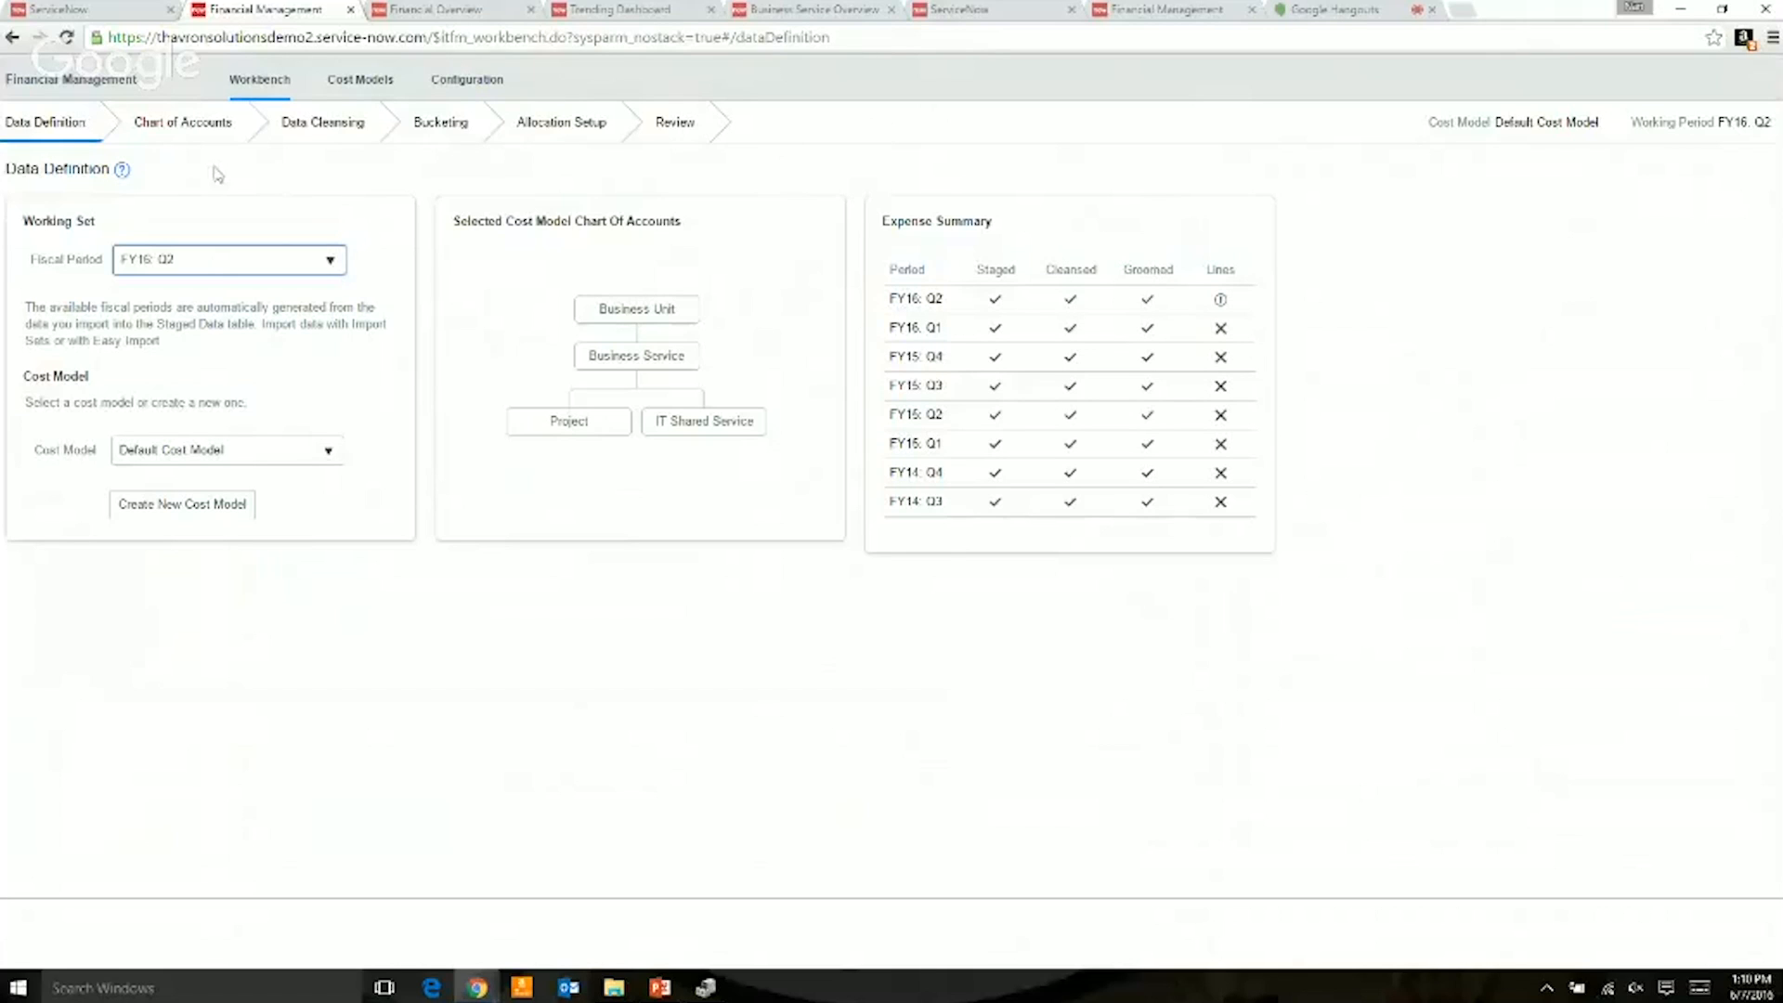
- Open the Chart of Accounts stage and examine the Project and IT Shared Service segments in the hierarchy
{"action": "left_click", "coordinate": [212, 130]}
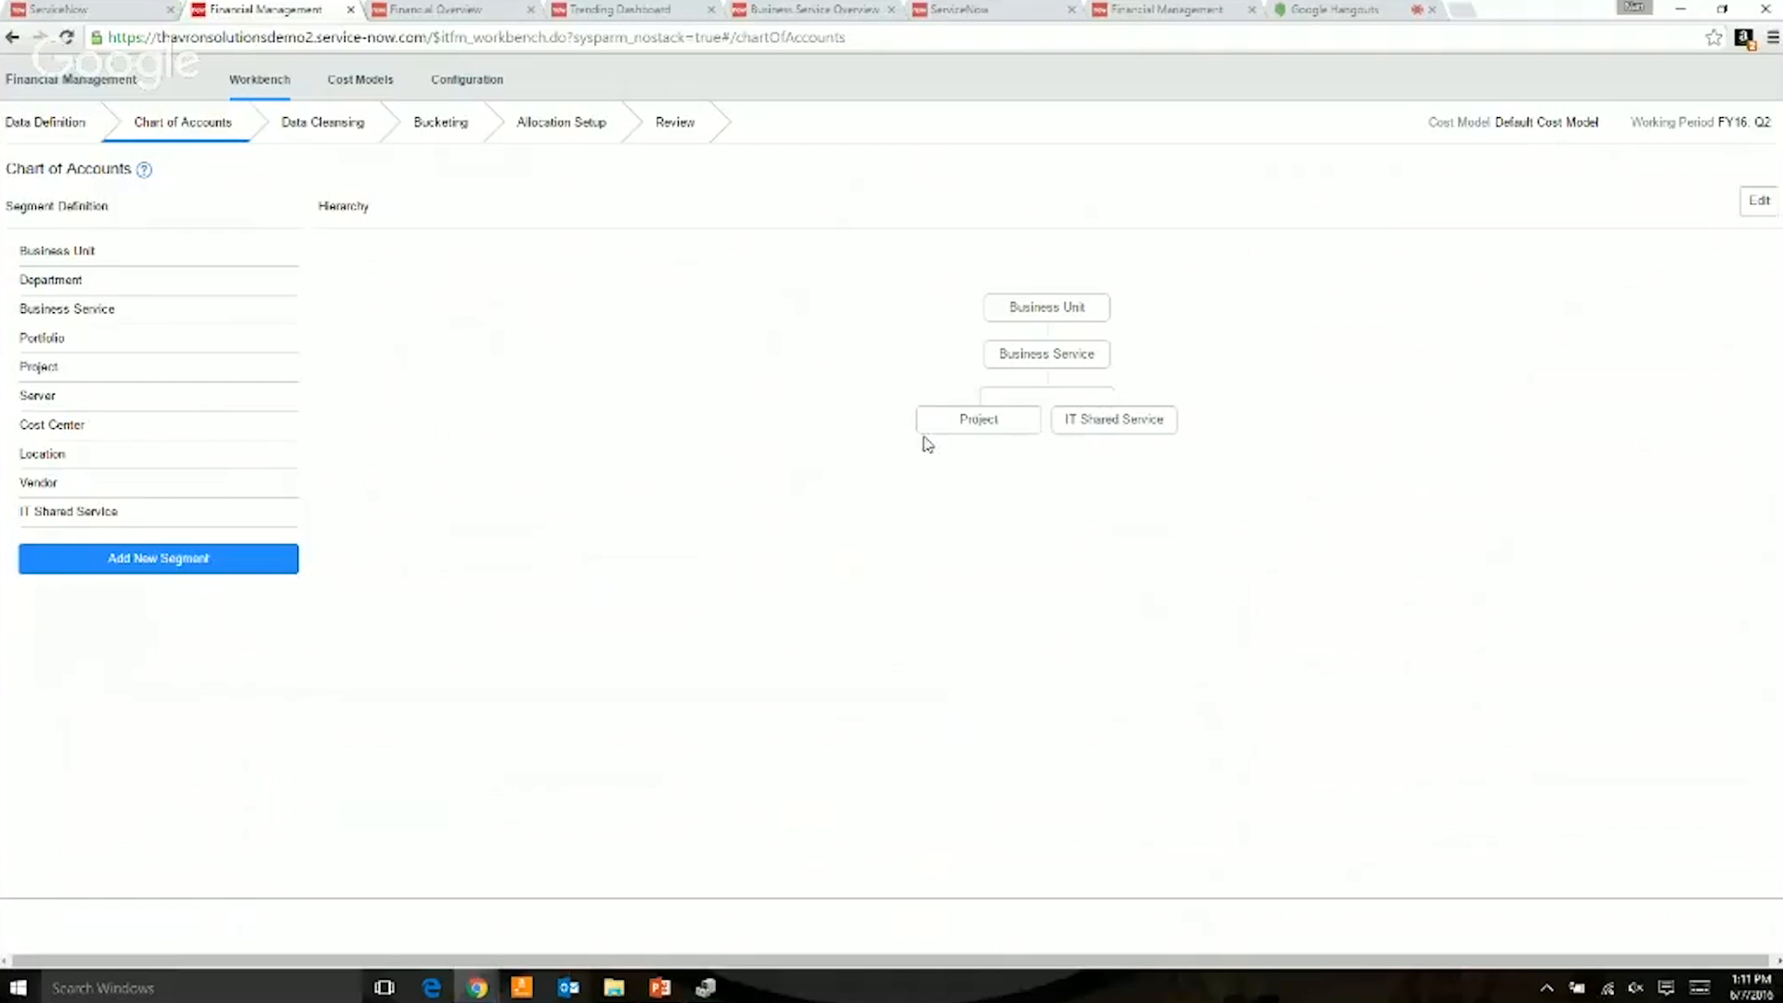
{"action": "left_click", "coordinate": [1003, 429]}
{"action": "left_click", "coordinate": [1068, 424]}
{"action": "left_click", "coordinate": [1164, 427]}
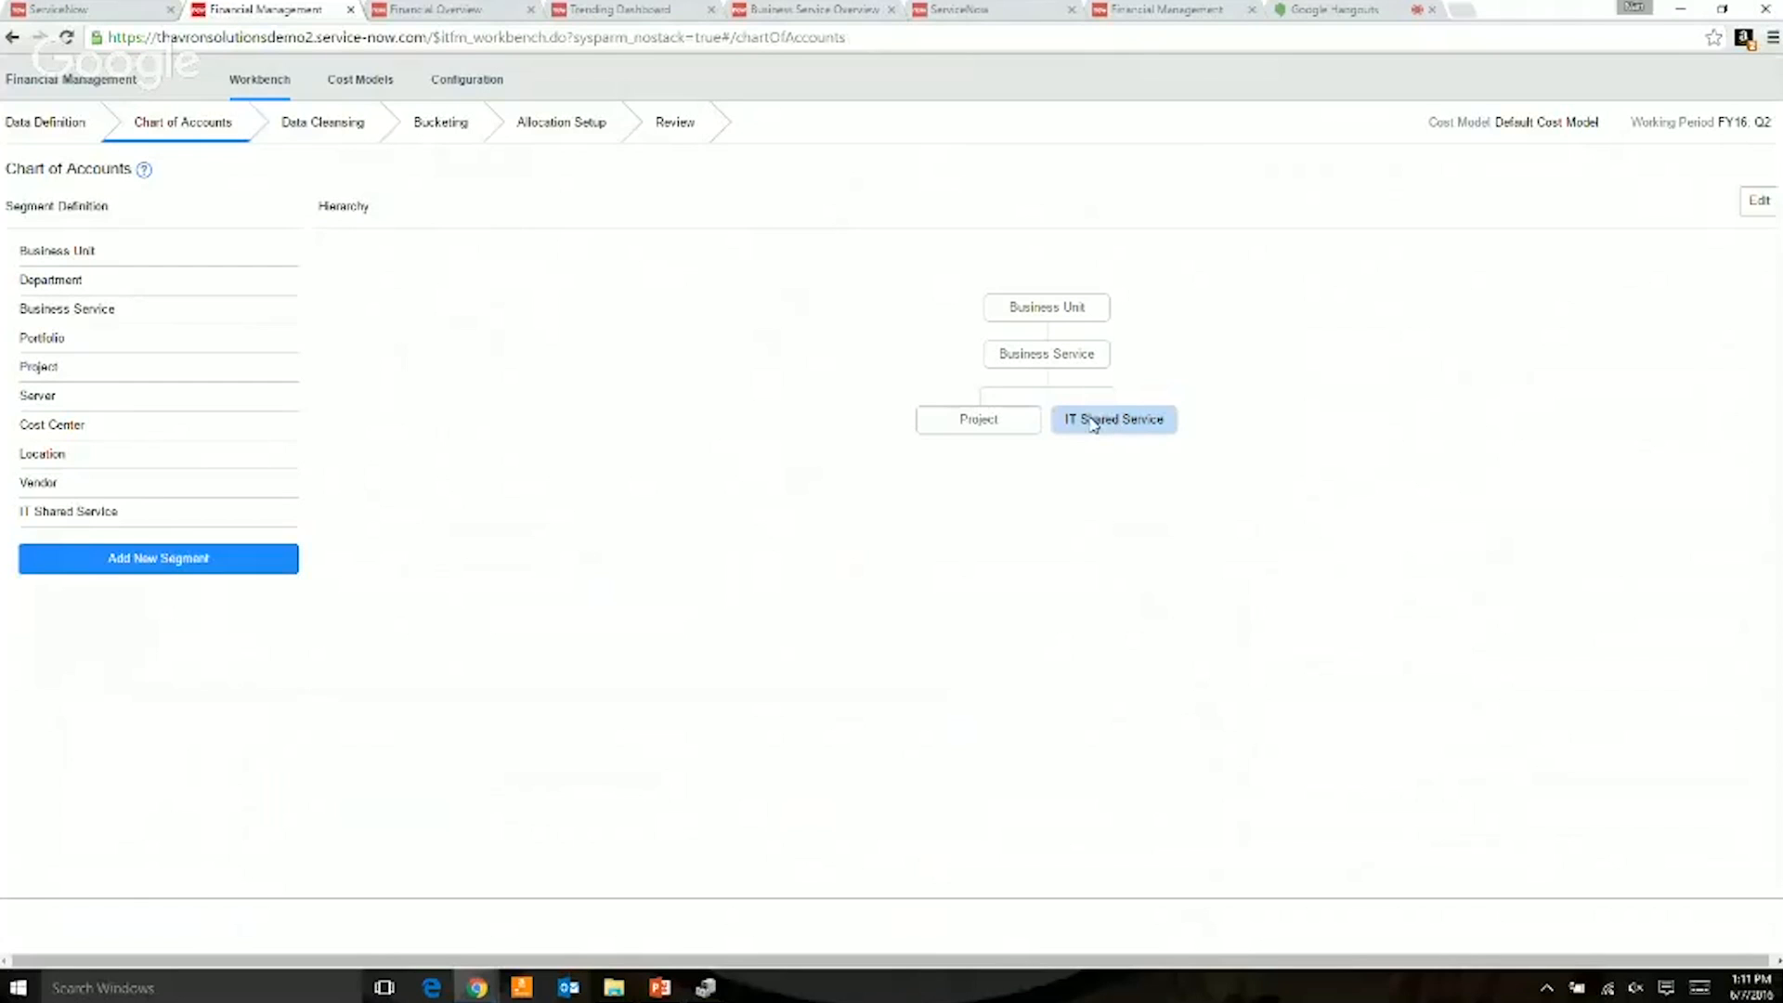
{"action": "left_click", "coordinate": [970, 423]}
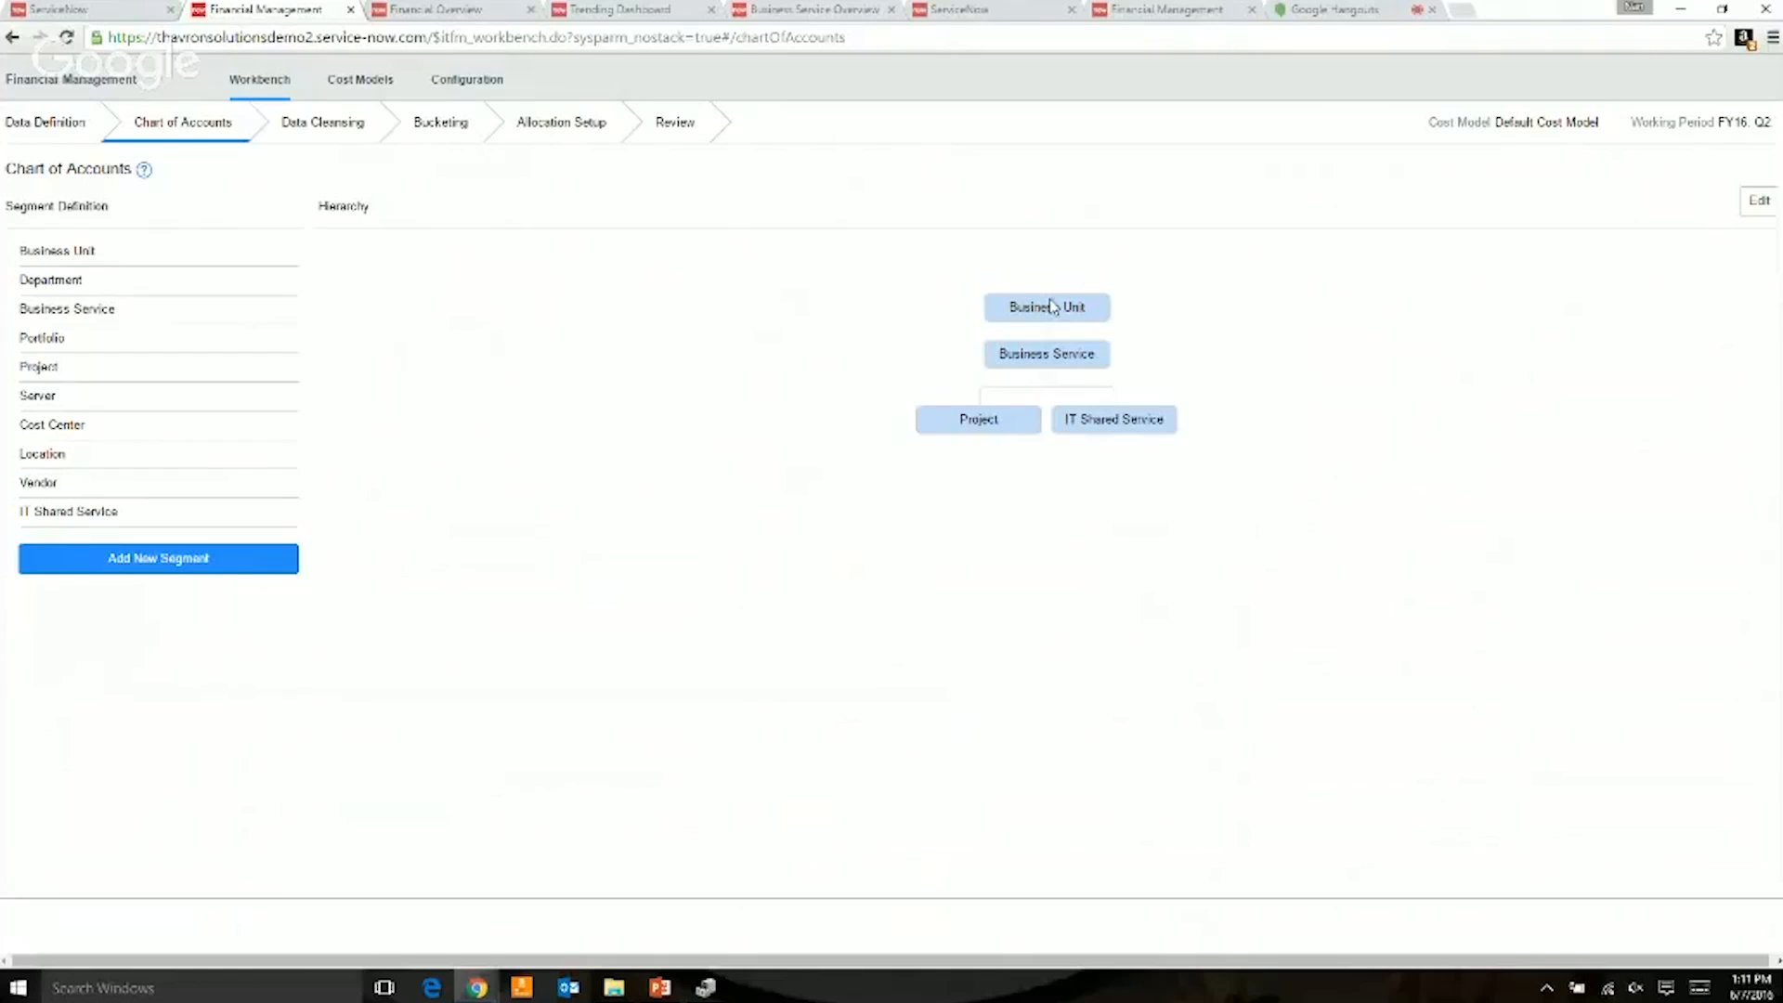
- Edit the chart of accounts hierarchy, removing Project and adding Department beneath IT Shared Service
{"action": "left_click", "coordinate": [1756, 203]}
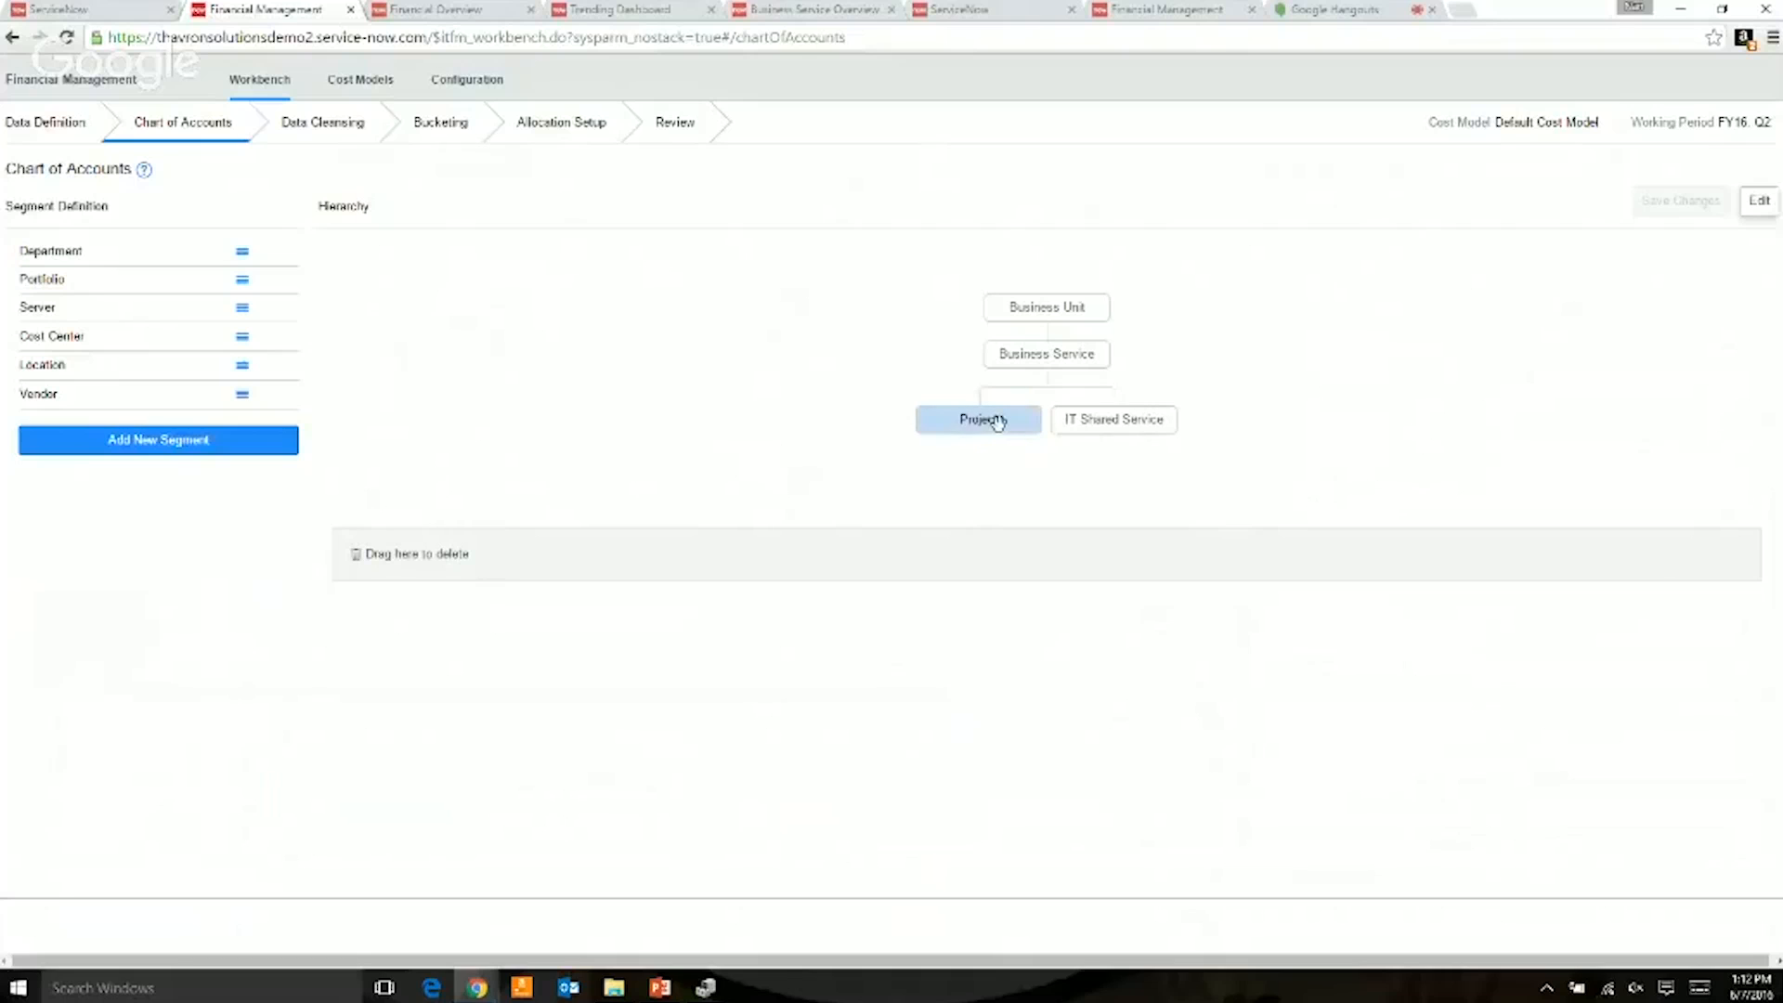
{"action": "left_click_drag", "start_coordinate": [997, 422], "coordinate": [414, 566]}
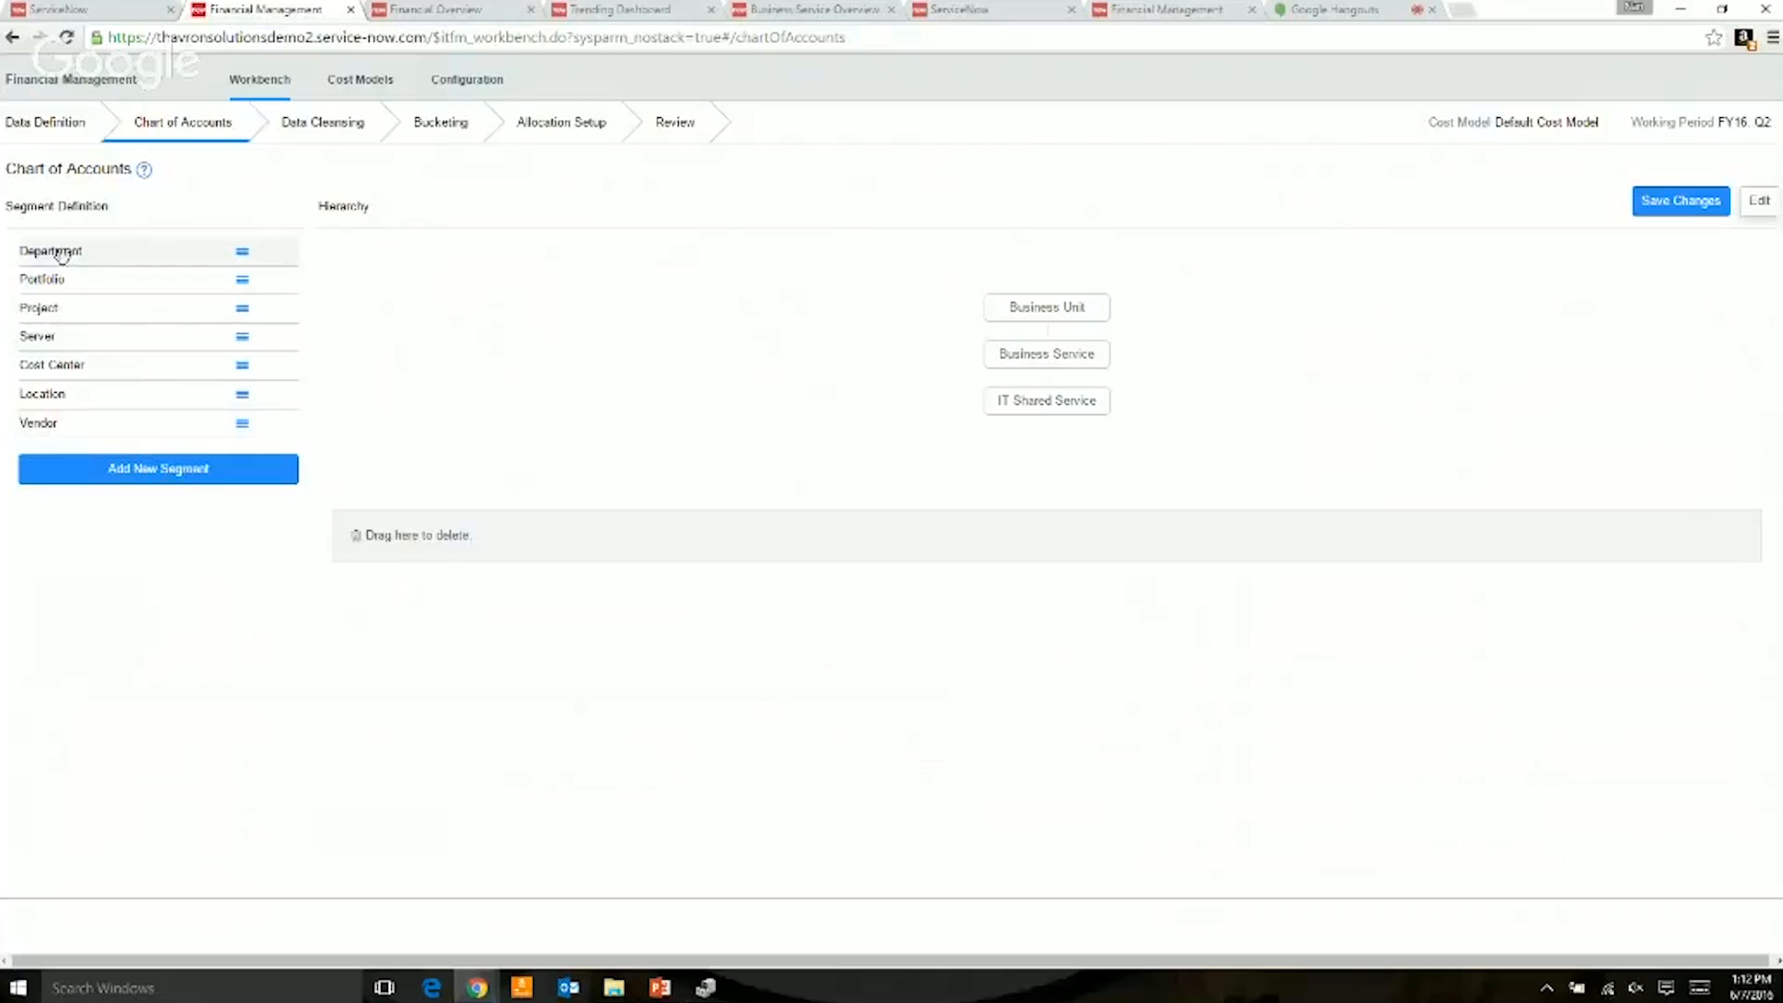
{"action": "left_click_drag", "start_coordinate": [60, 254], "coordinate": [1066, 447]}
{"action": "left_click_drag", "start_coordinate": [75, 263], "coordinate": [1047, 400]}
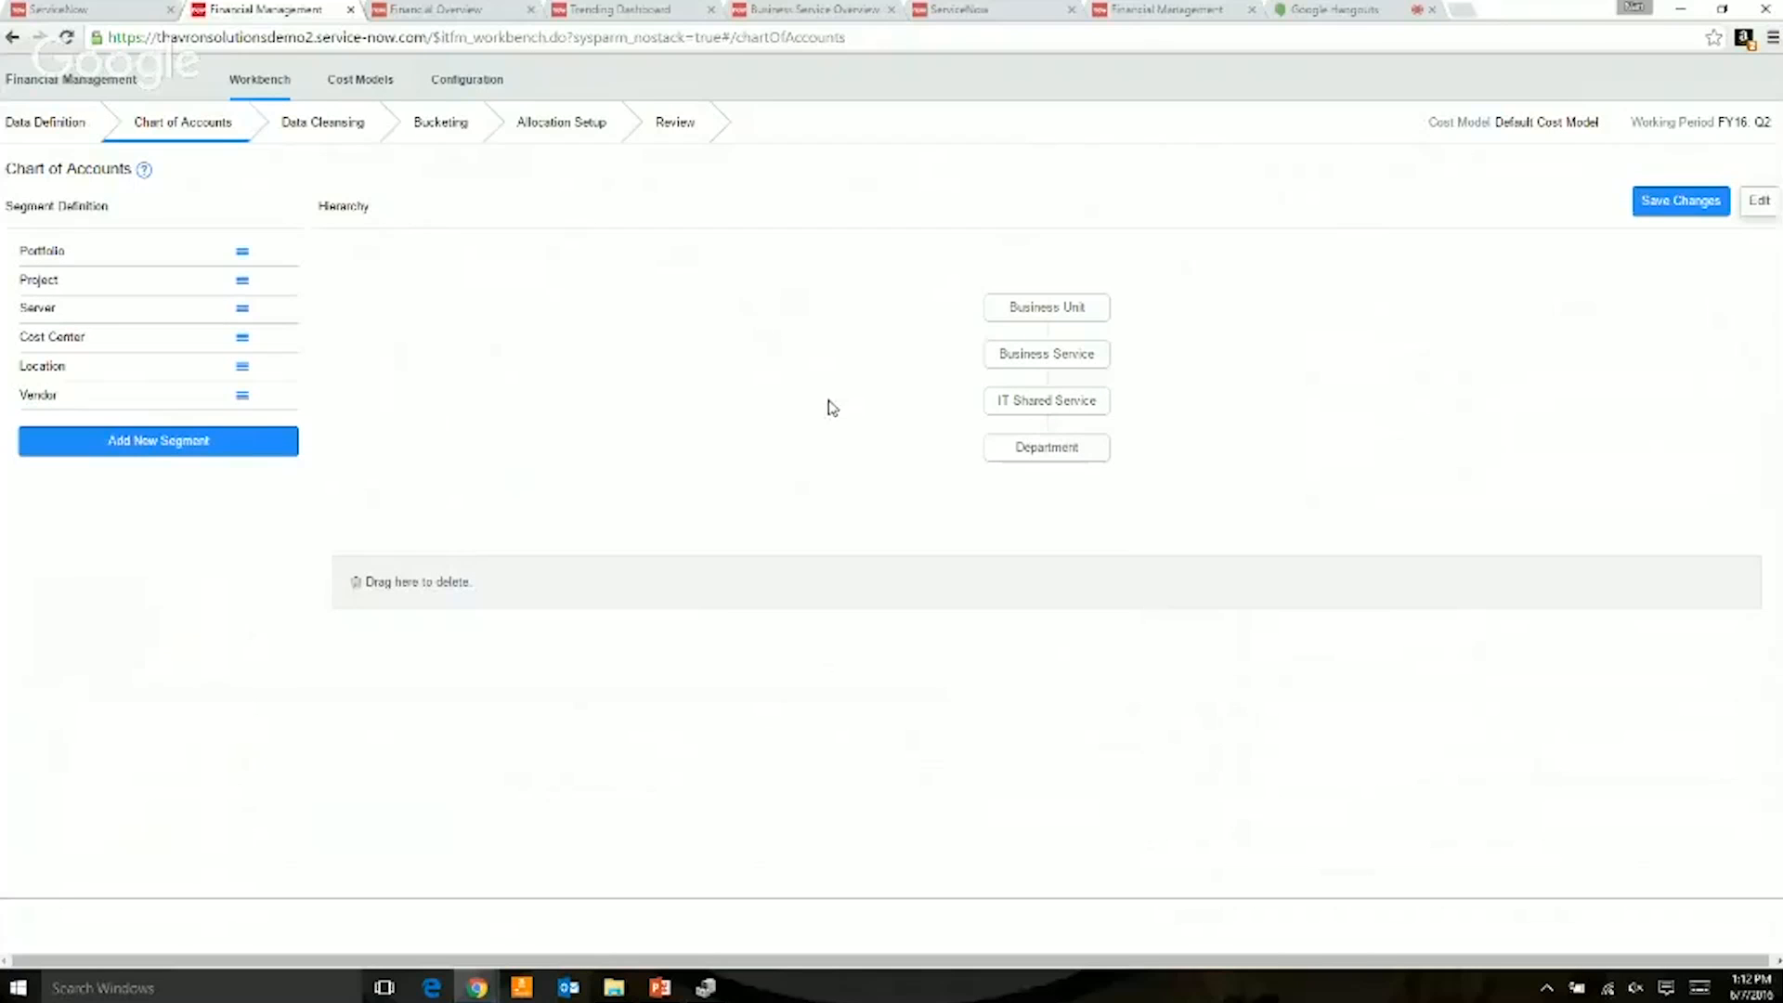
- Remove Department from the hierarchy and add Location beneath Business Service, alongside IT Shared Service
{"action": "left_click_drag", "start_coordinate": [1038, 448], "coordinate": [395, 601]}
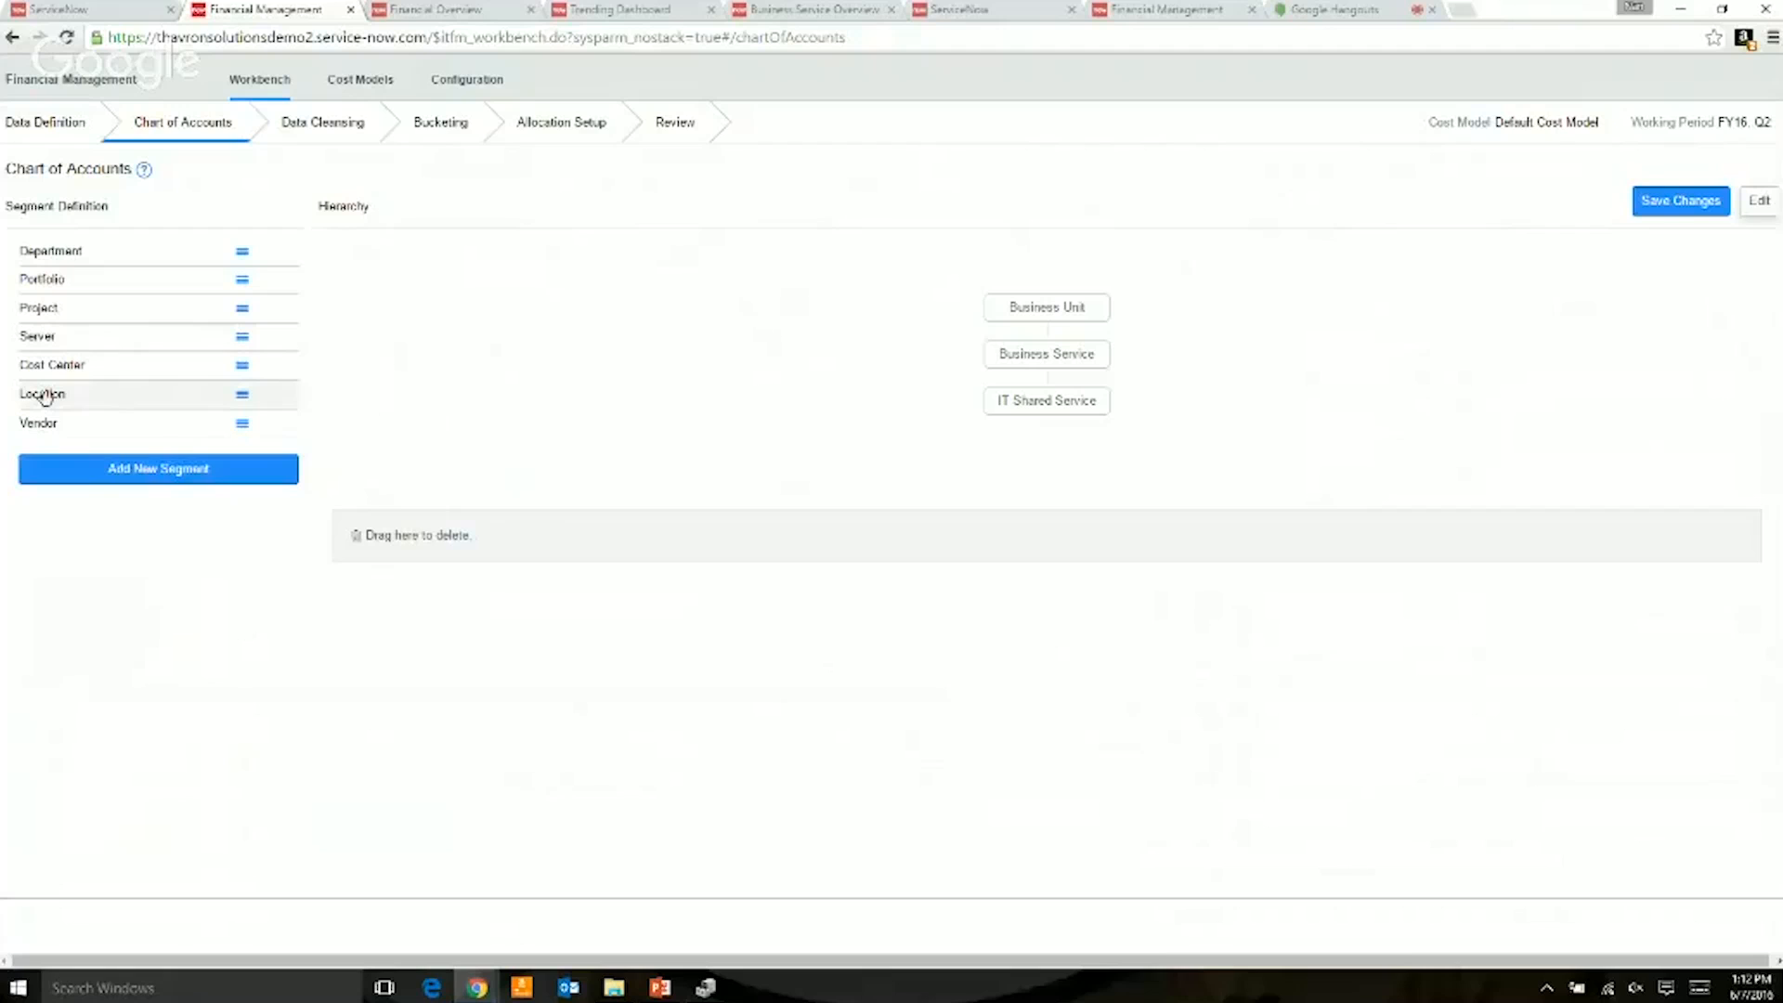
{"action": "left_click_drag", "start_coordinate": [43, 397], "coordinate": [1049, 365]}
{"action": "left_click_drag", "start_coordinate": [1048, 364], "coordinate": [1045, 360]}
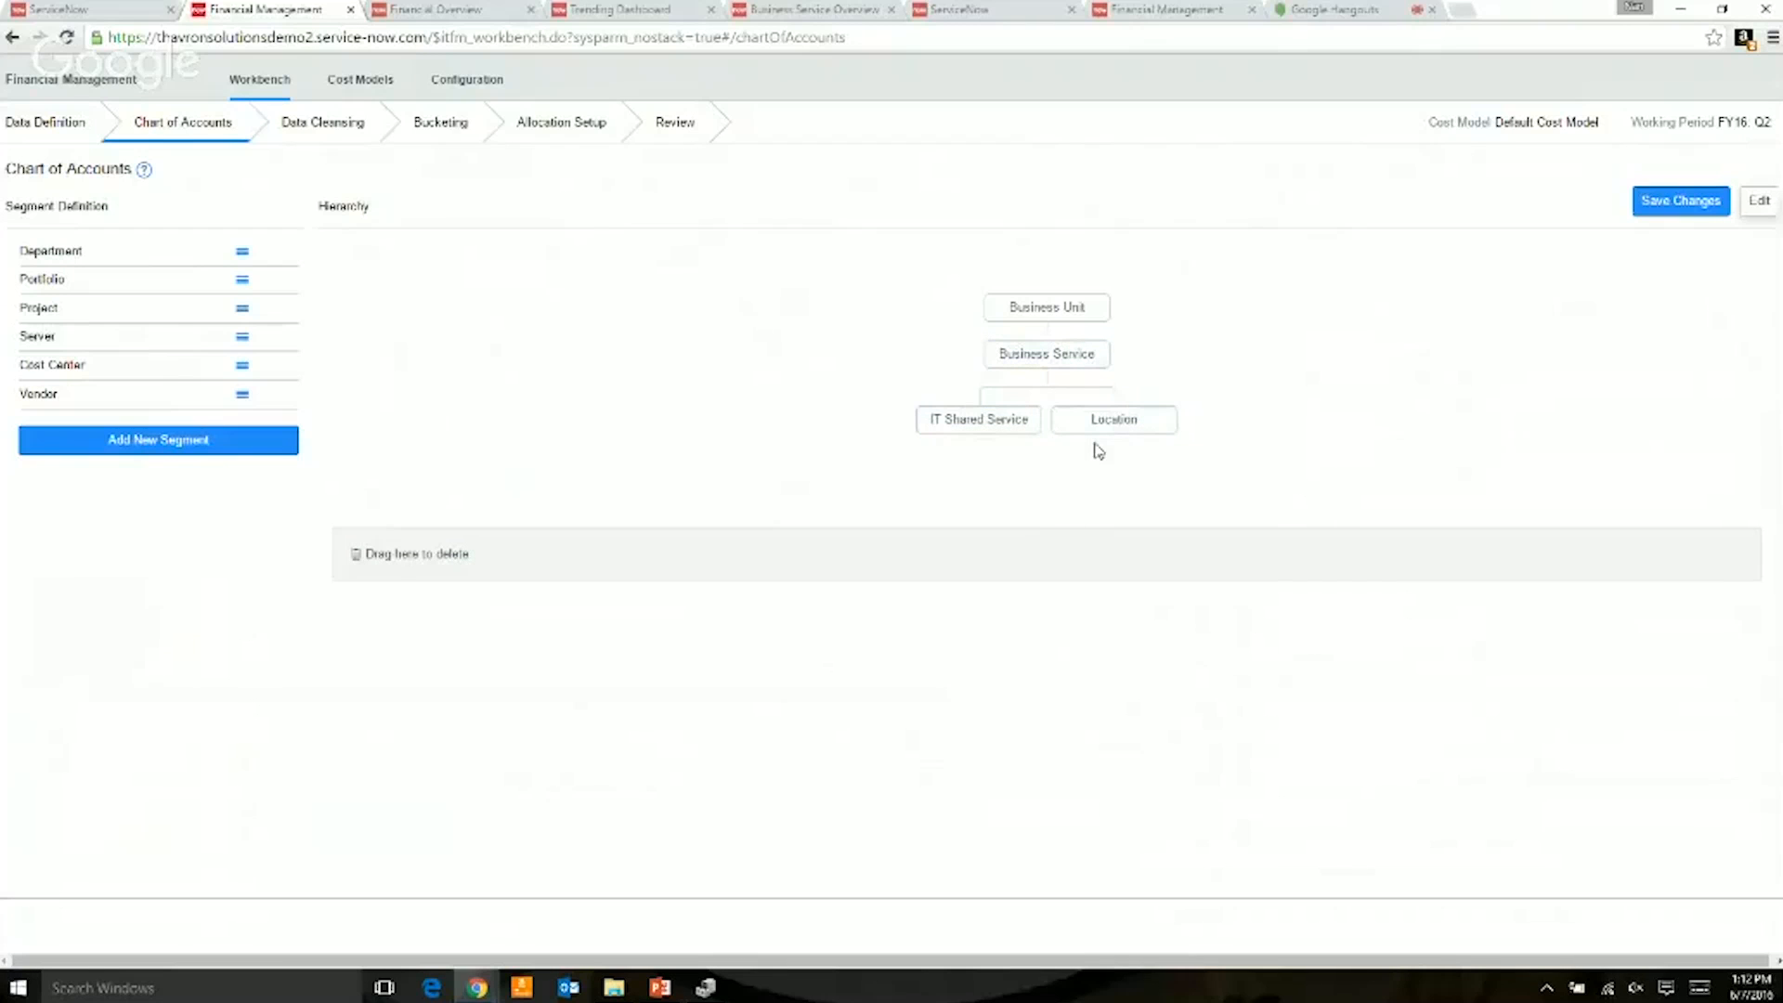
- Remove Location from the hierarchy and add Project beneath Business Service in its place
{"action": "left_click", "coordinate": [988, 421]}
{"action": "left_click_drag", "start_coordinate": [1111, 424], "coordinate": [422, 563]}
{"action": "left_click_drag", "start_coordinate": [47, 308], "coordinate": [1012, 376]}
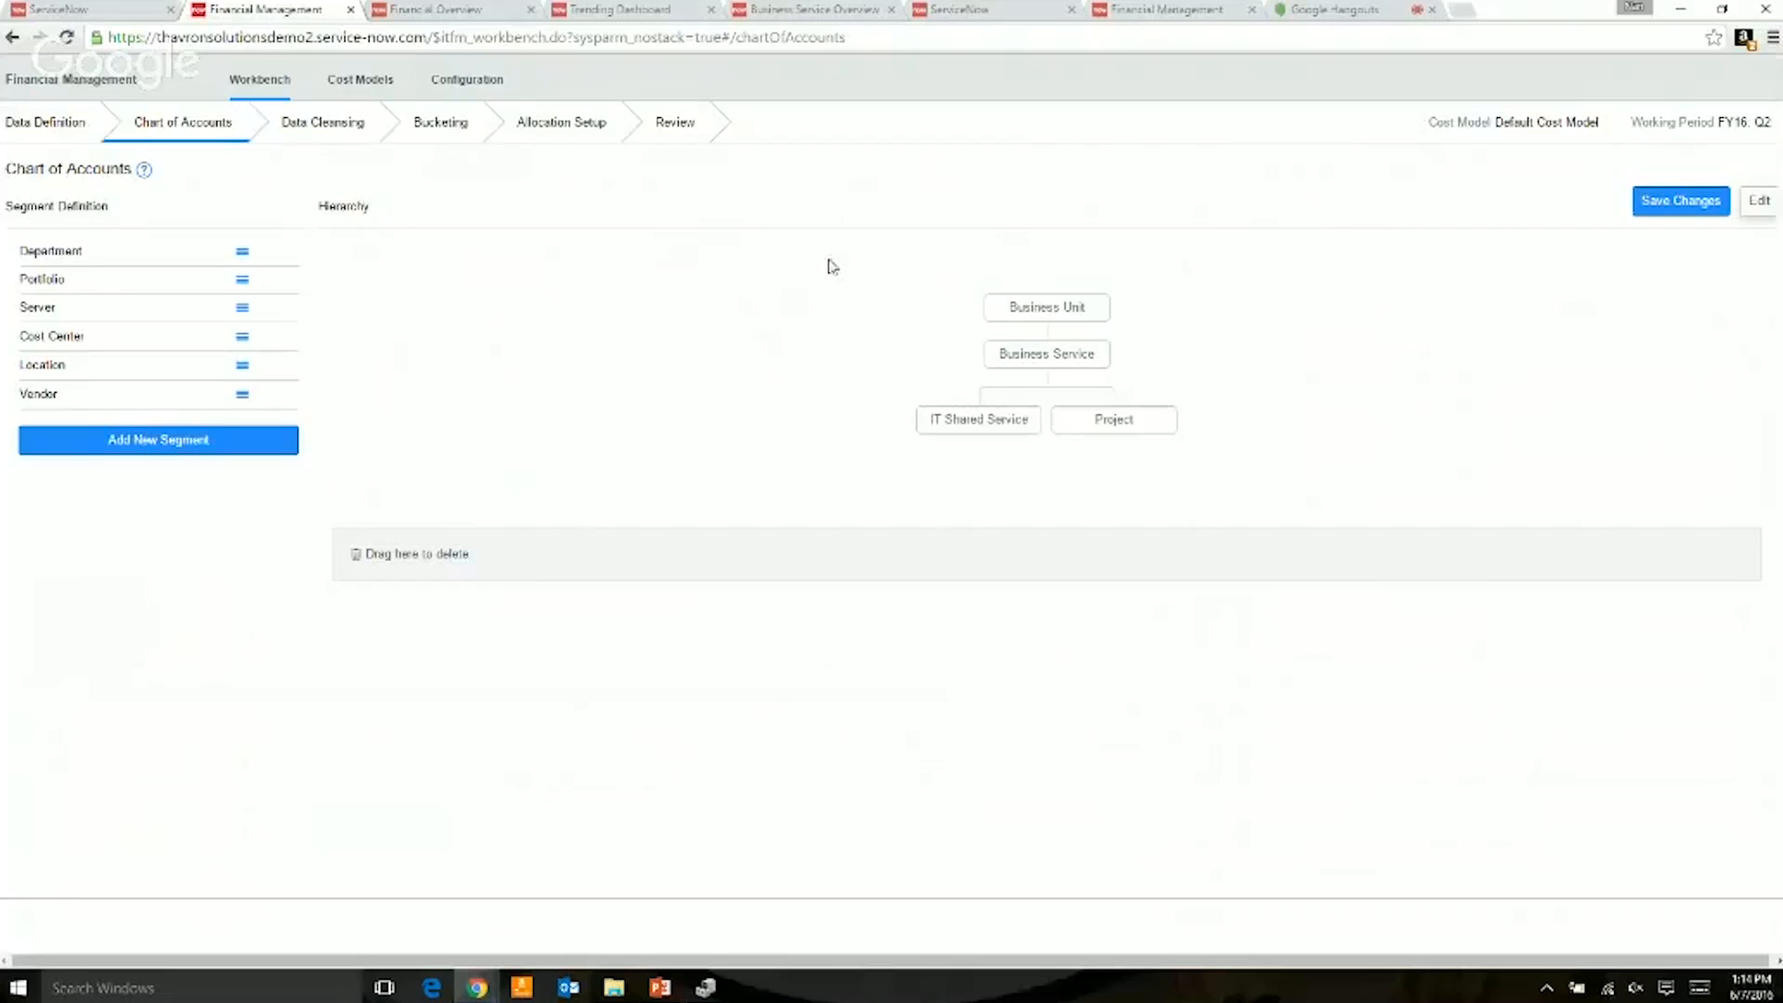
- Move on to the Data Cleansing stage, leaving the hierarchy changes unsaved
{"action": "left_click", "coordinate": [332, 133]}
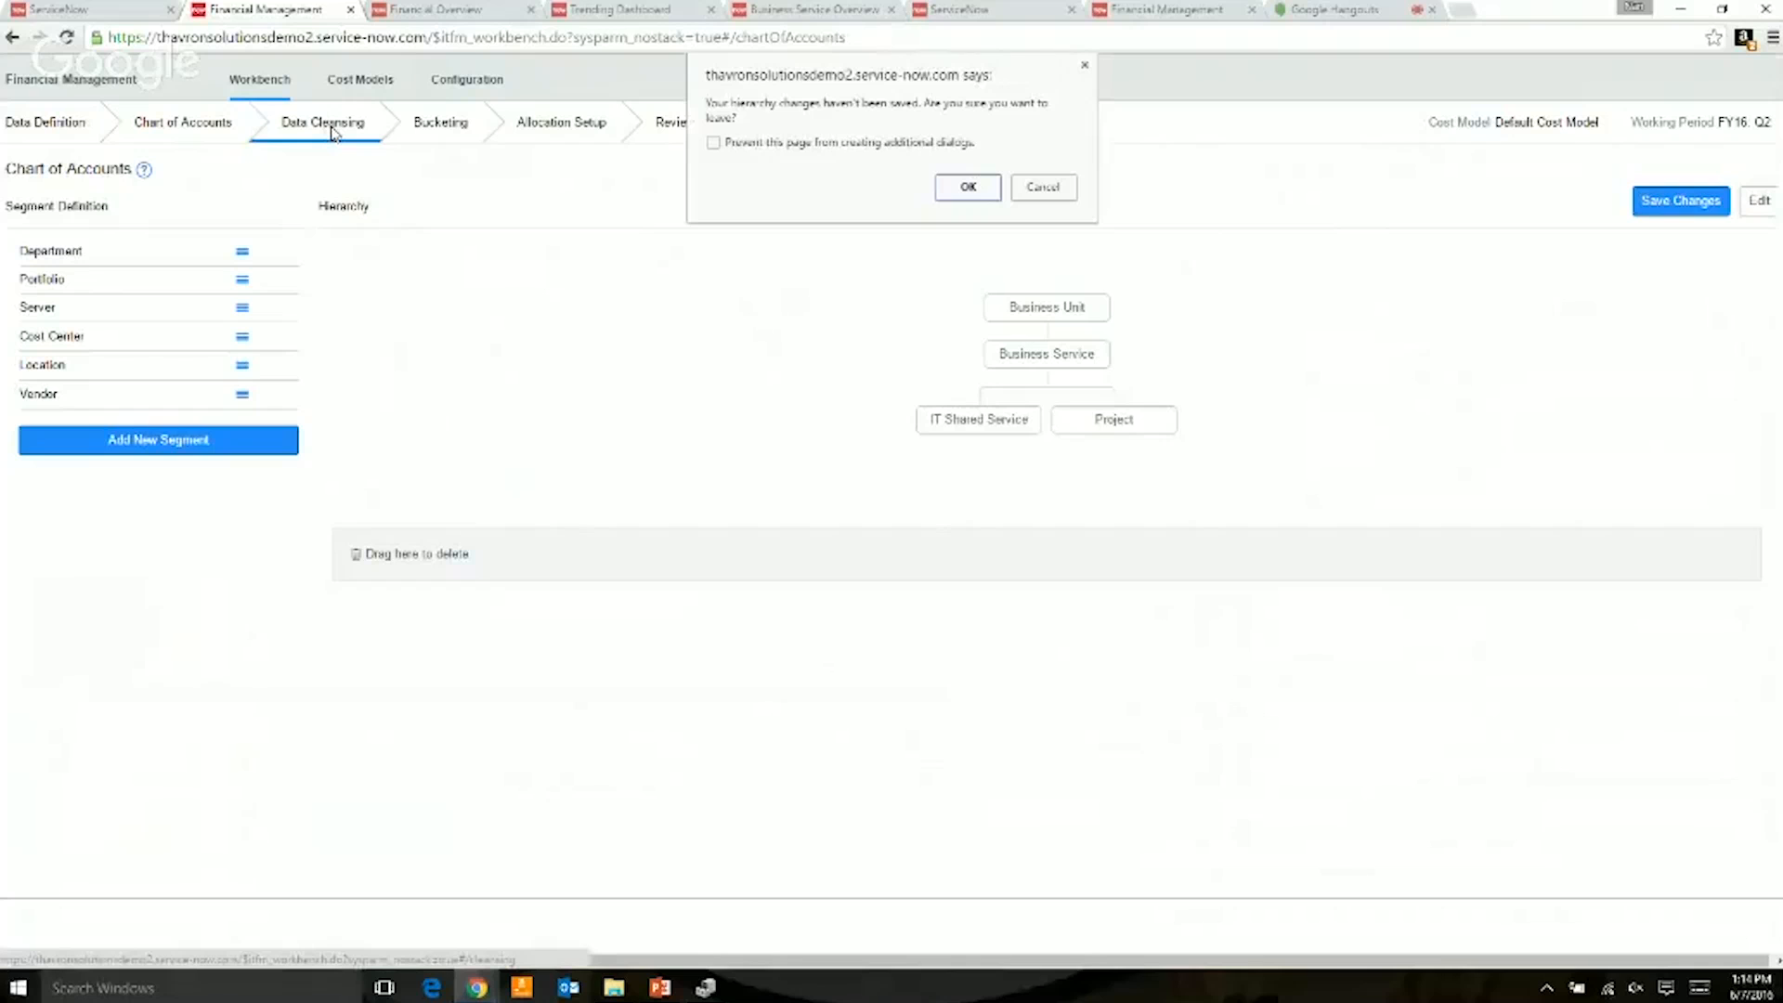
{"action": "left_click", "coordinate": [969, 187]}
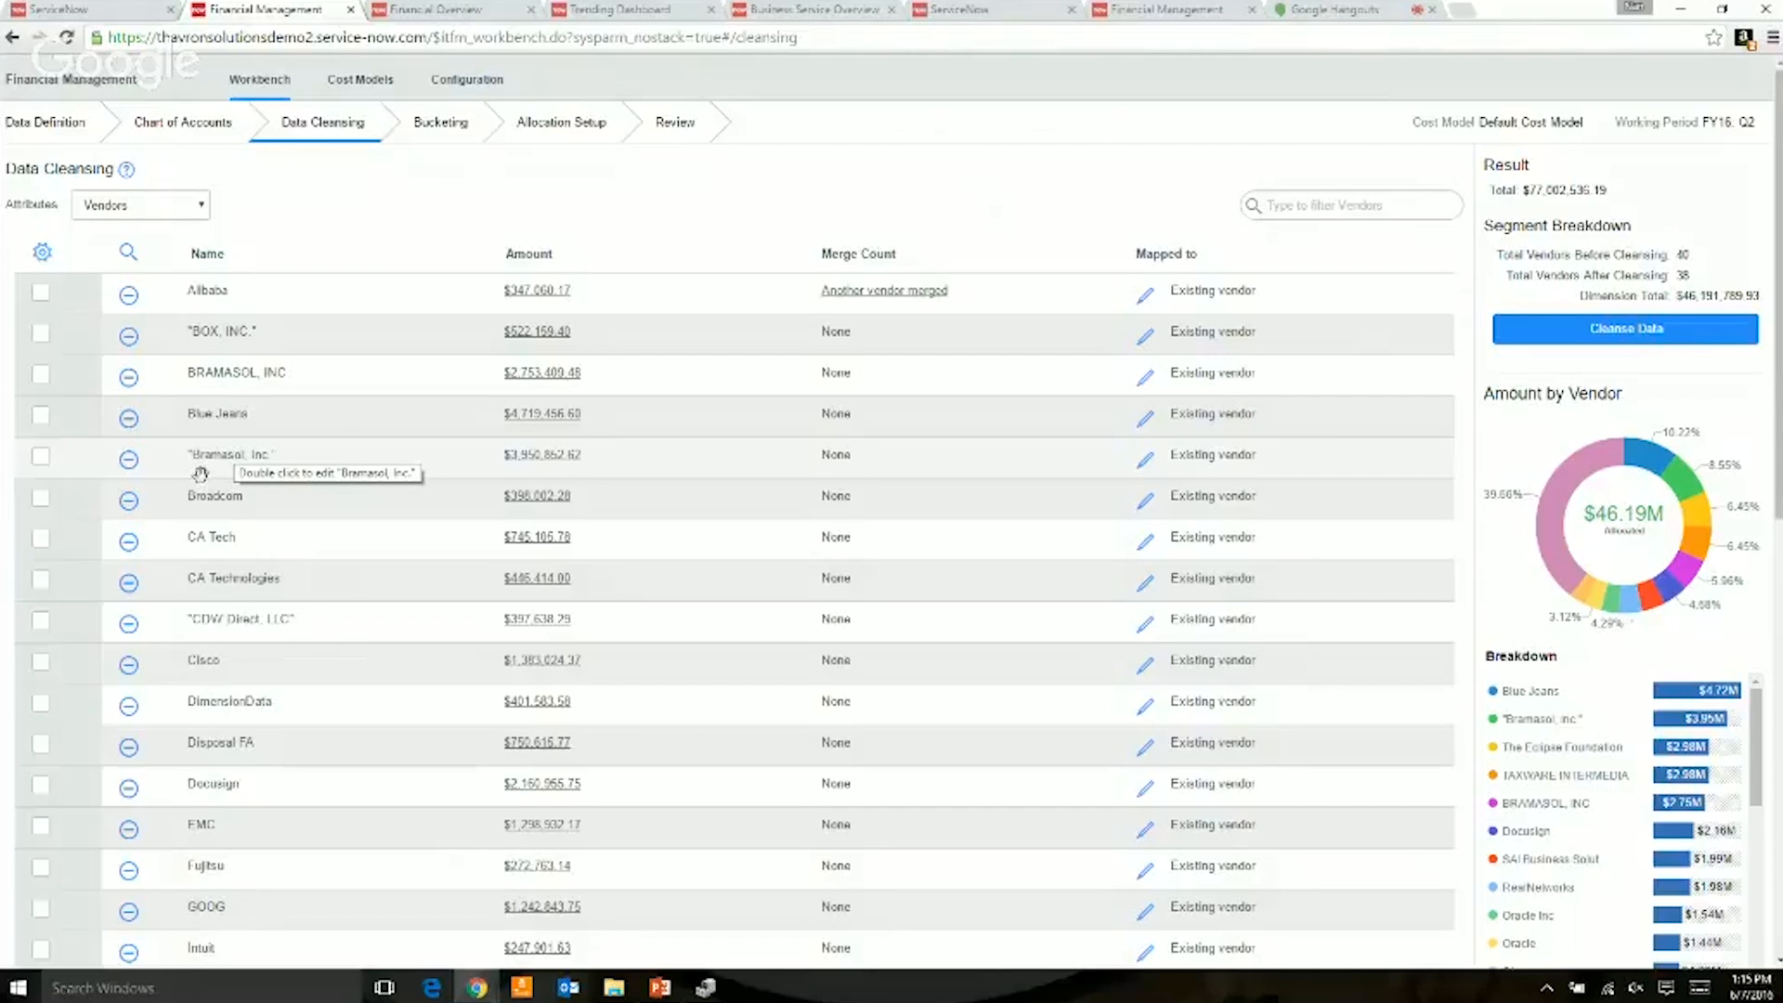
- Merge the vendor "Bramasol, Inc." into BRAMASOL, INC, and separate it again from the merged segments list
{"action": "left_click_drag", "start_coordinate": [216, 456], "coordinate": [216, 360]}
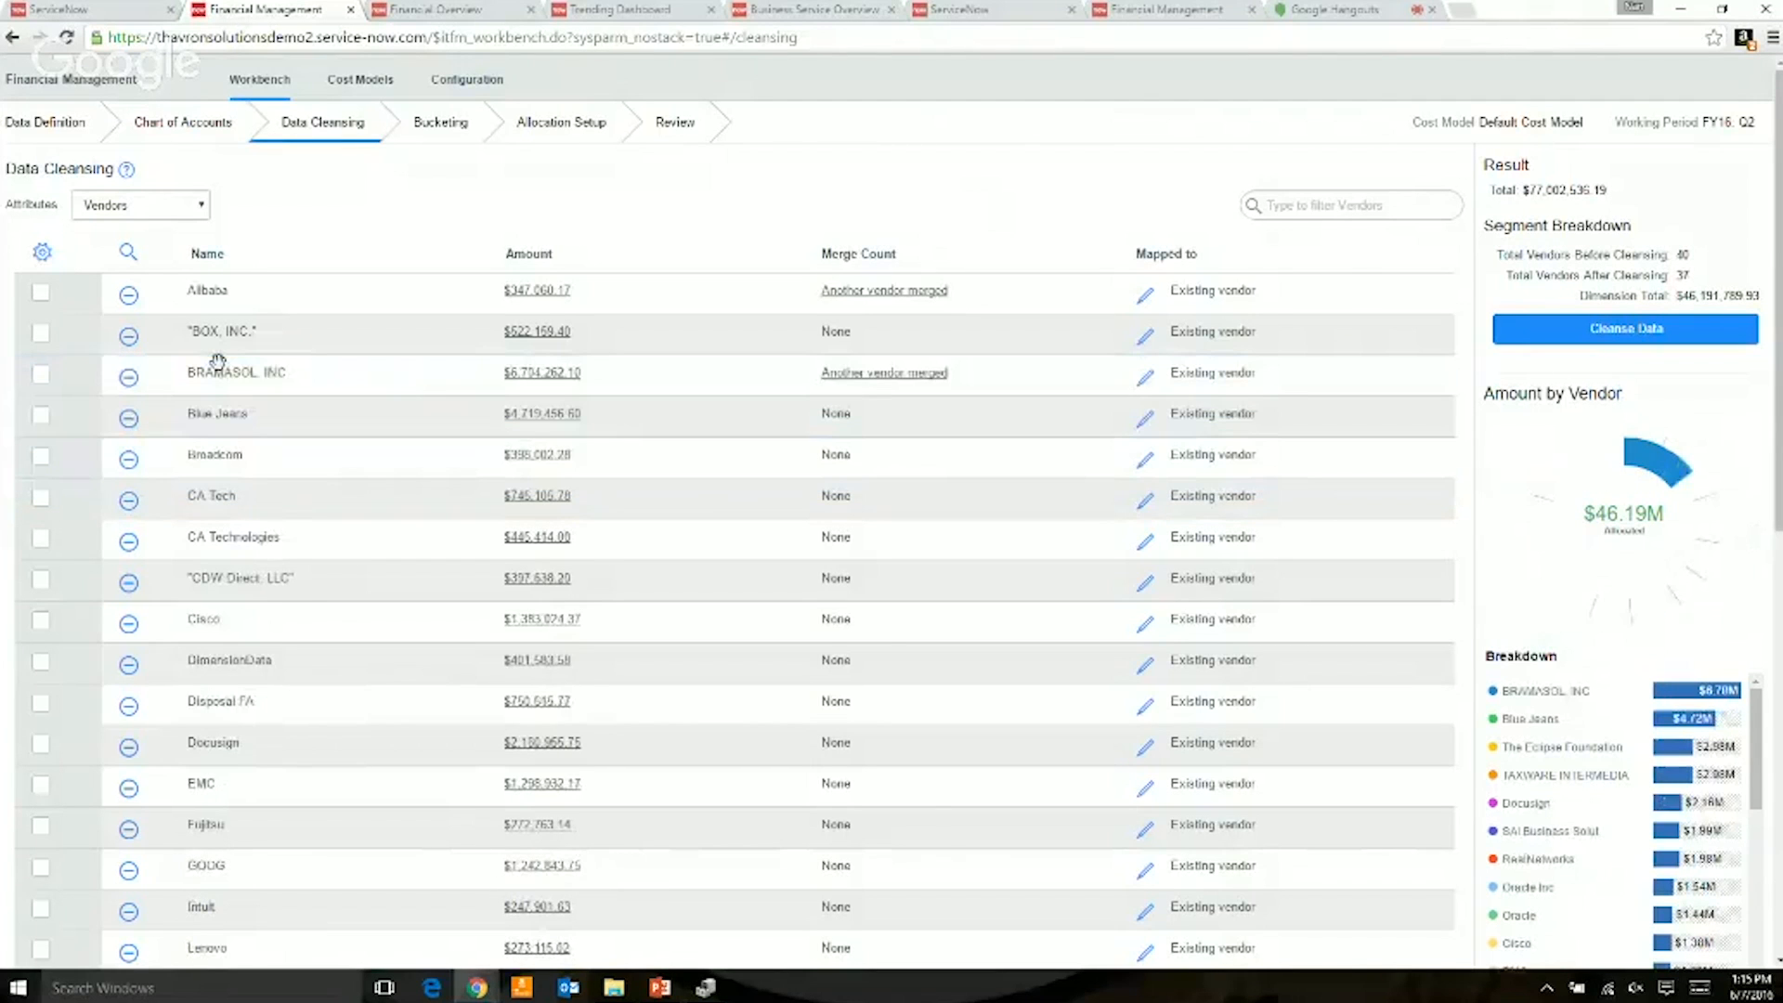
{"action": "left_click", "coordinate": [889, 378]}
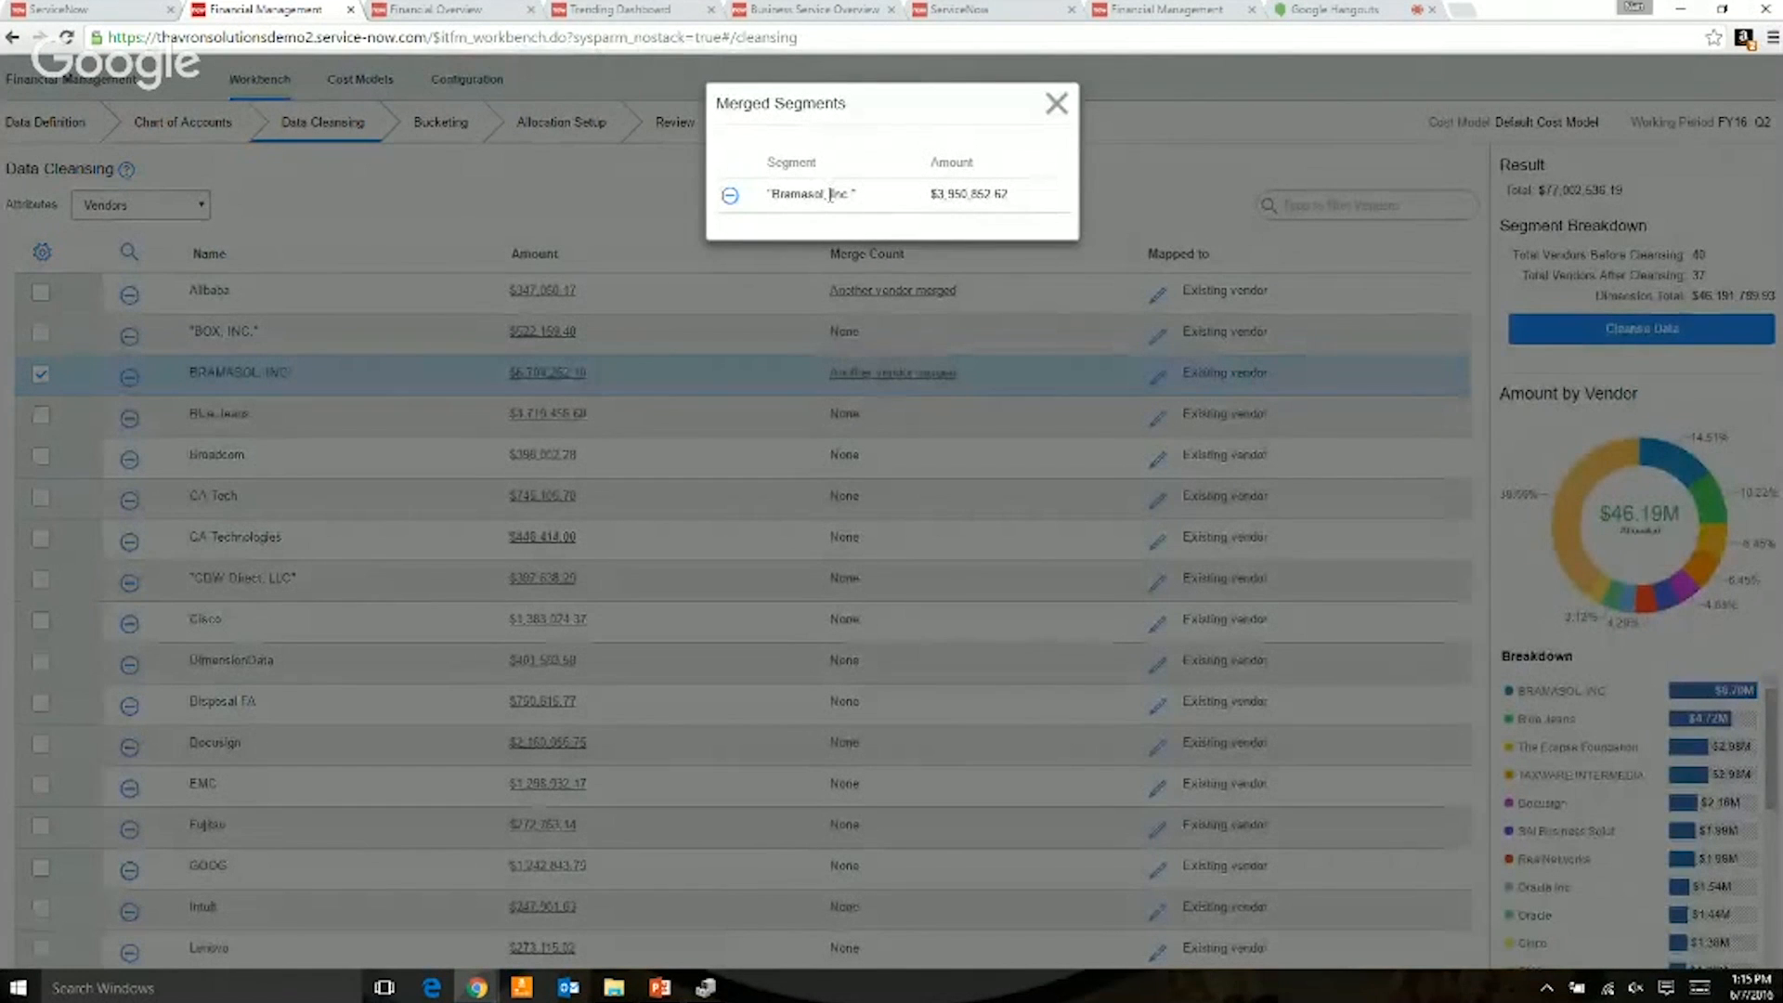
{"action": "left_click", "coordinate": [730, 197]}
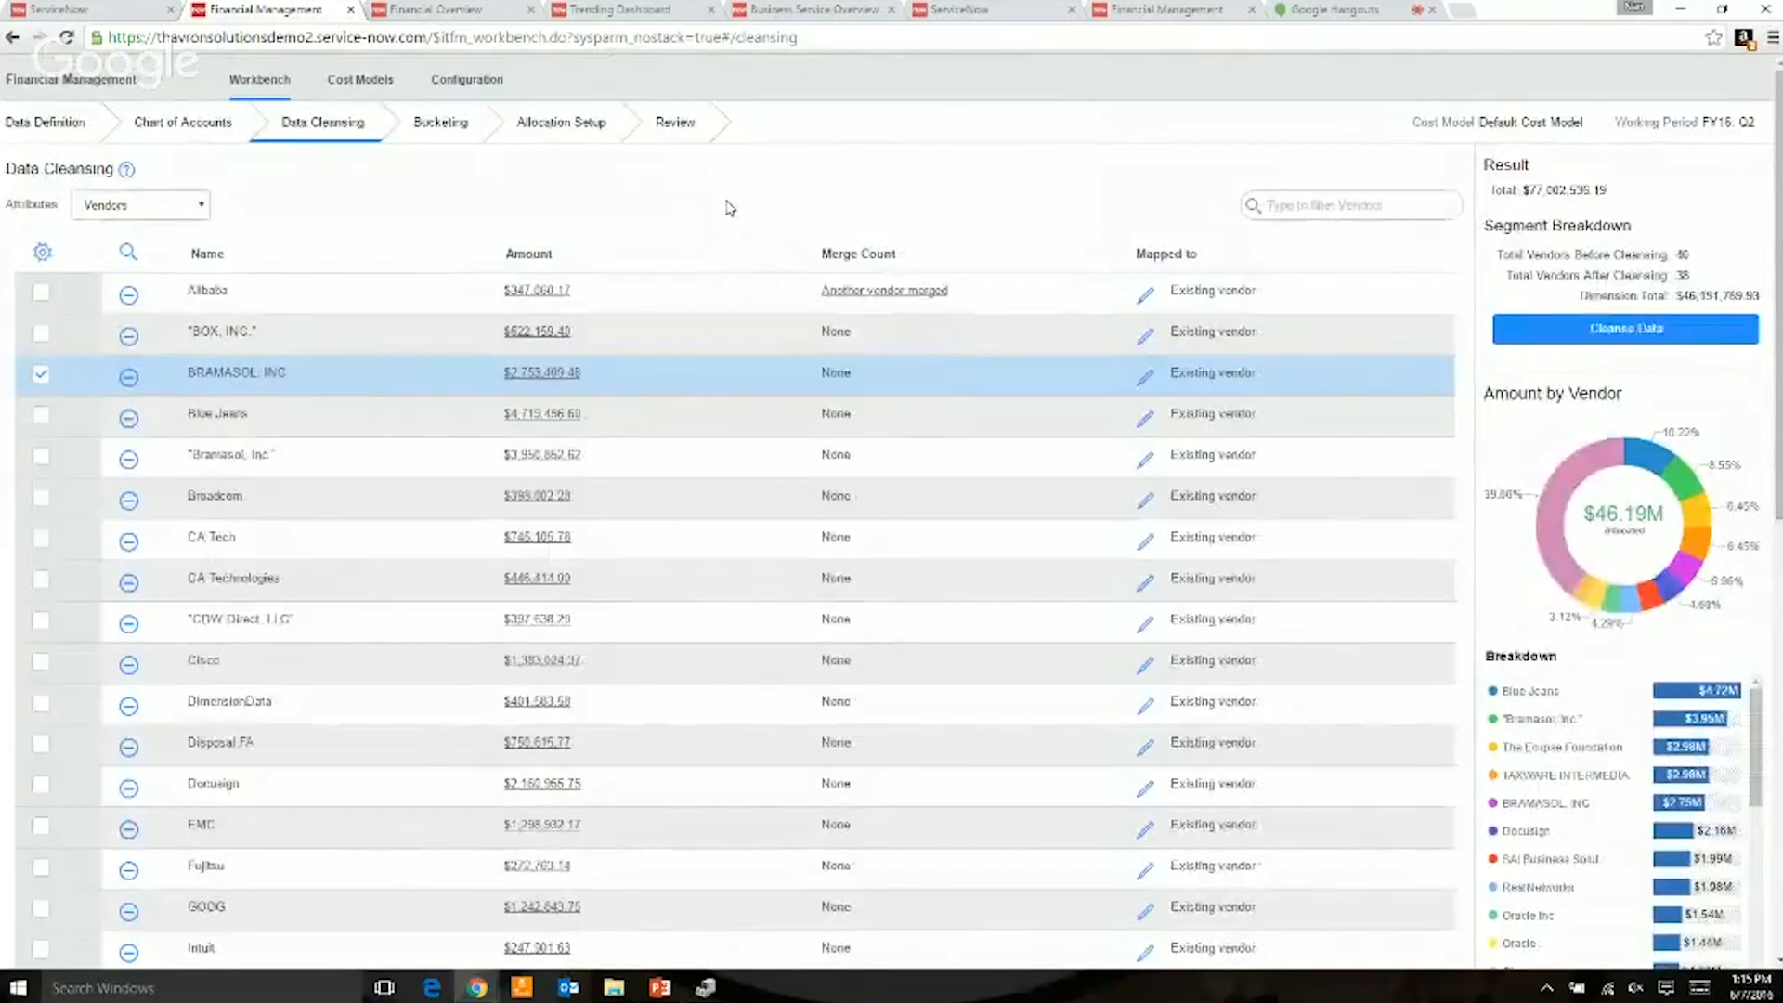
- Clear the vendor row selection and merge "Bramasol, Inc." into BRAMASOL, INC
{"action": "left_click_drag", "start_coordinate": [238, 458], "coordinate": [249, 371]}
{"action": "left_click_drag", "start_coordinate": [227, 444], "coordinate": [234, 370]}
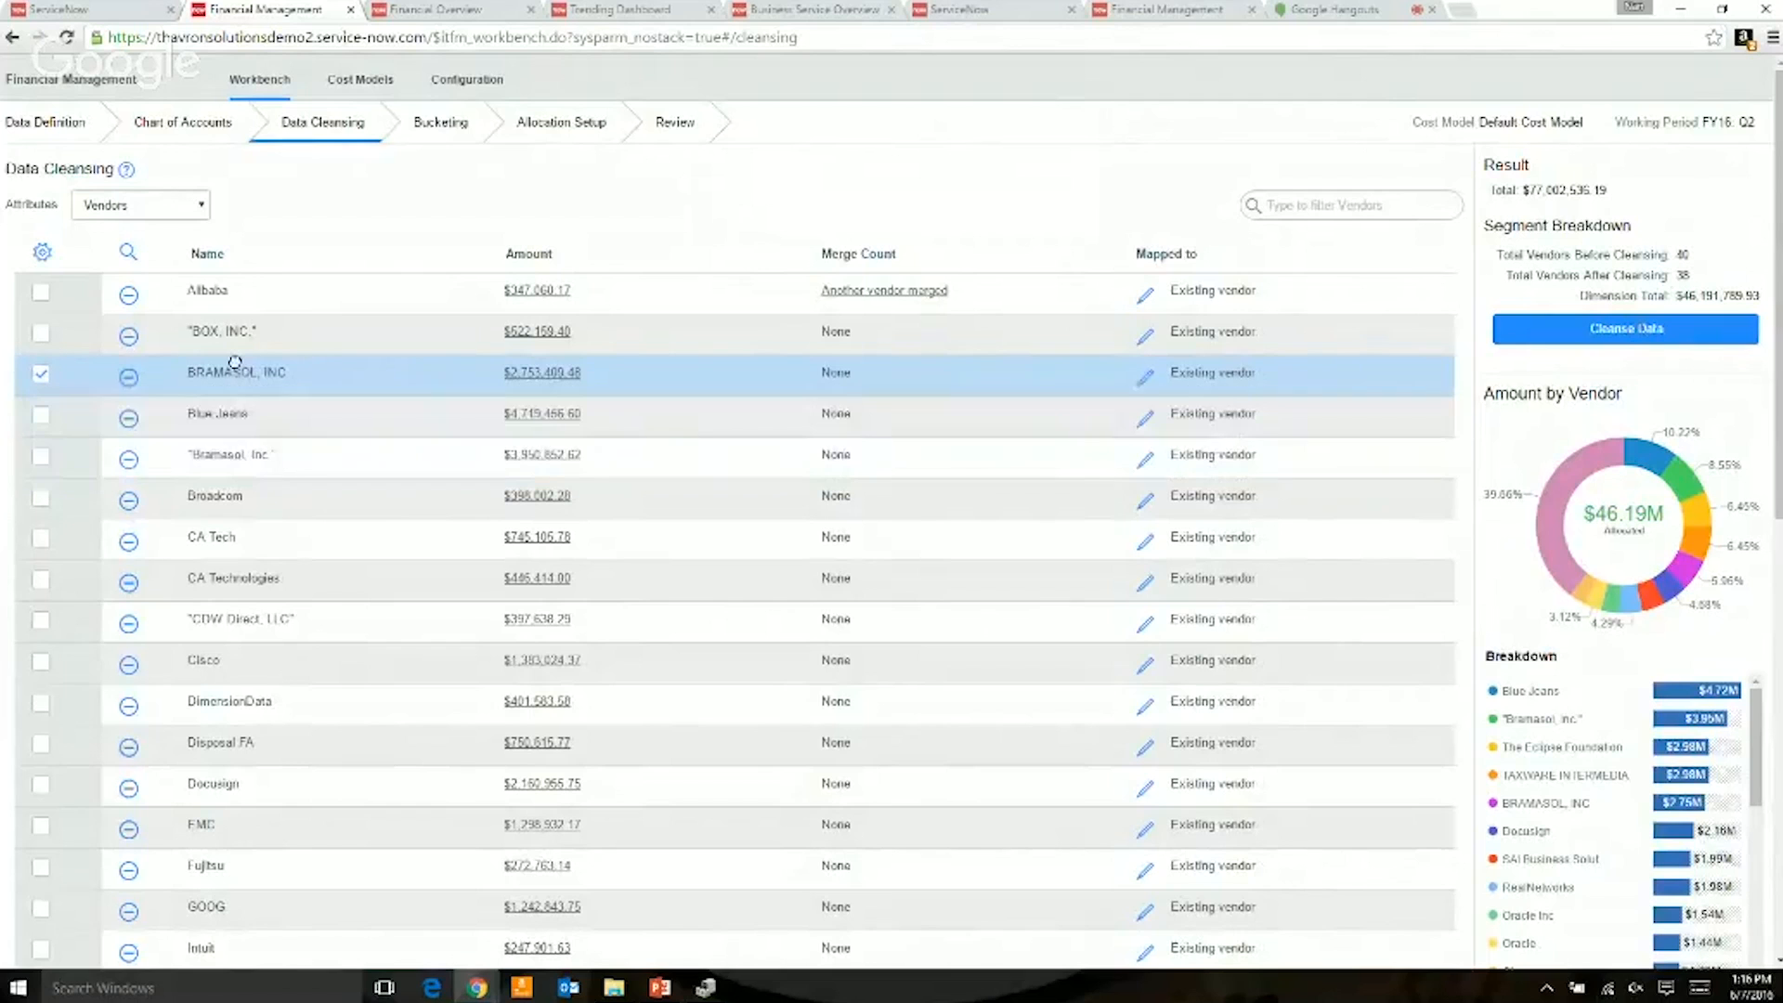
{"action": "left_click", "coordinate": [257, 459]}
{"action": "left_click", "coordinate": [39, 375]}
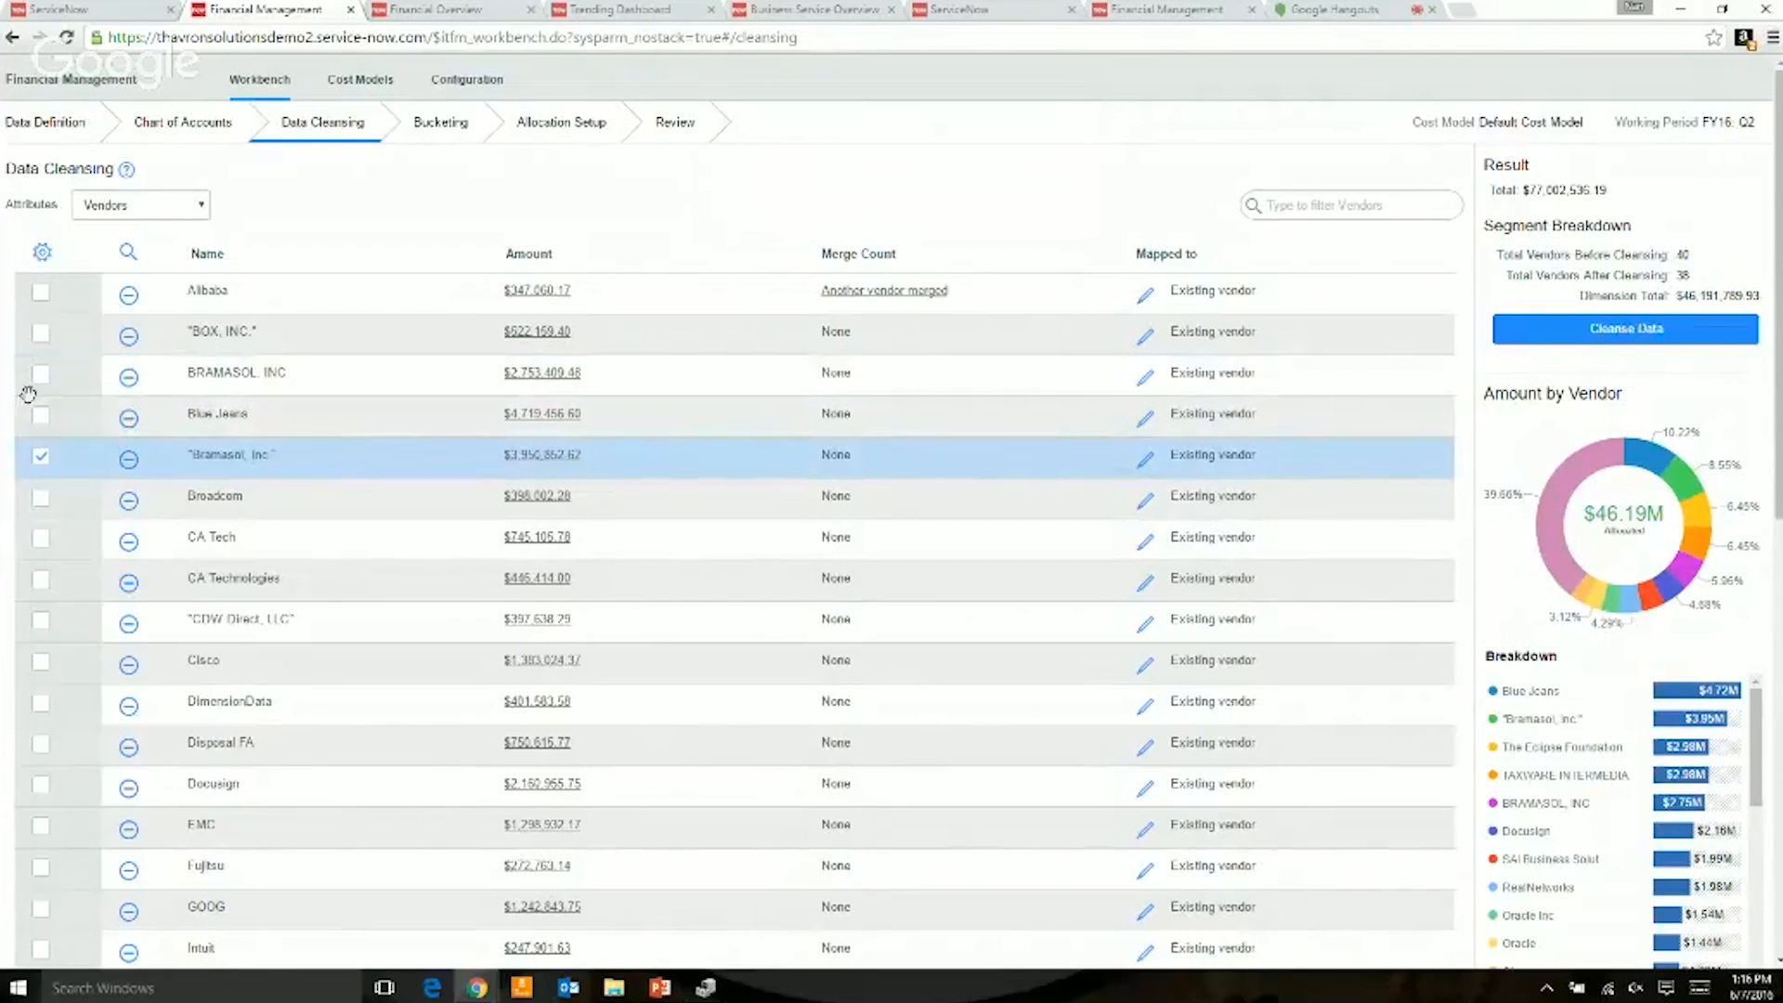
{"action": "left_click", "coordinate": [40, 457]}
{"action": "left_click_drag", "start_coordinate": [199, 456], "coordinate": [231, 376]}
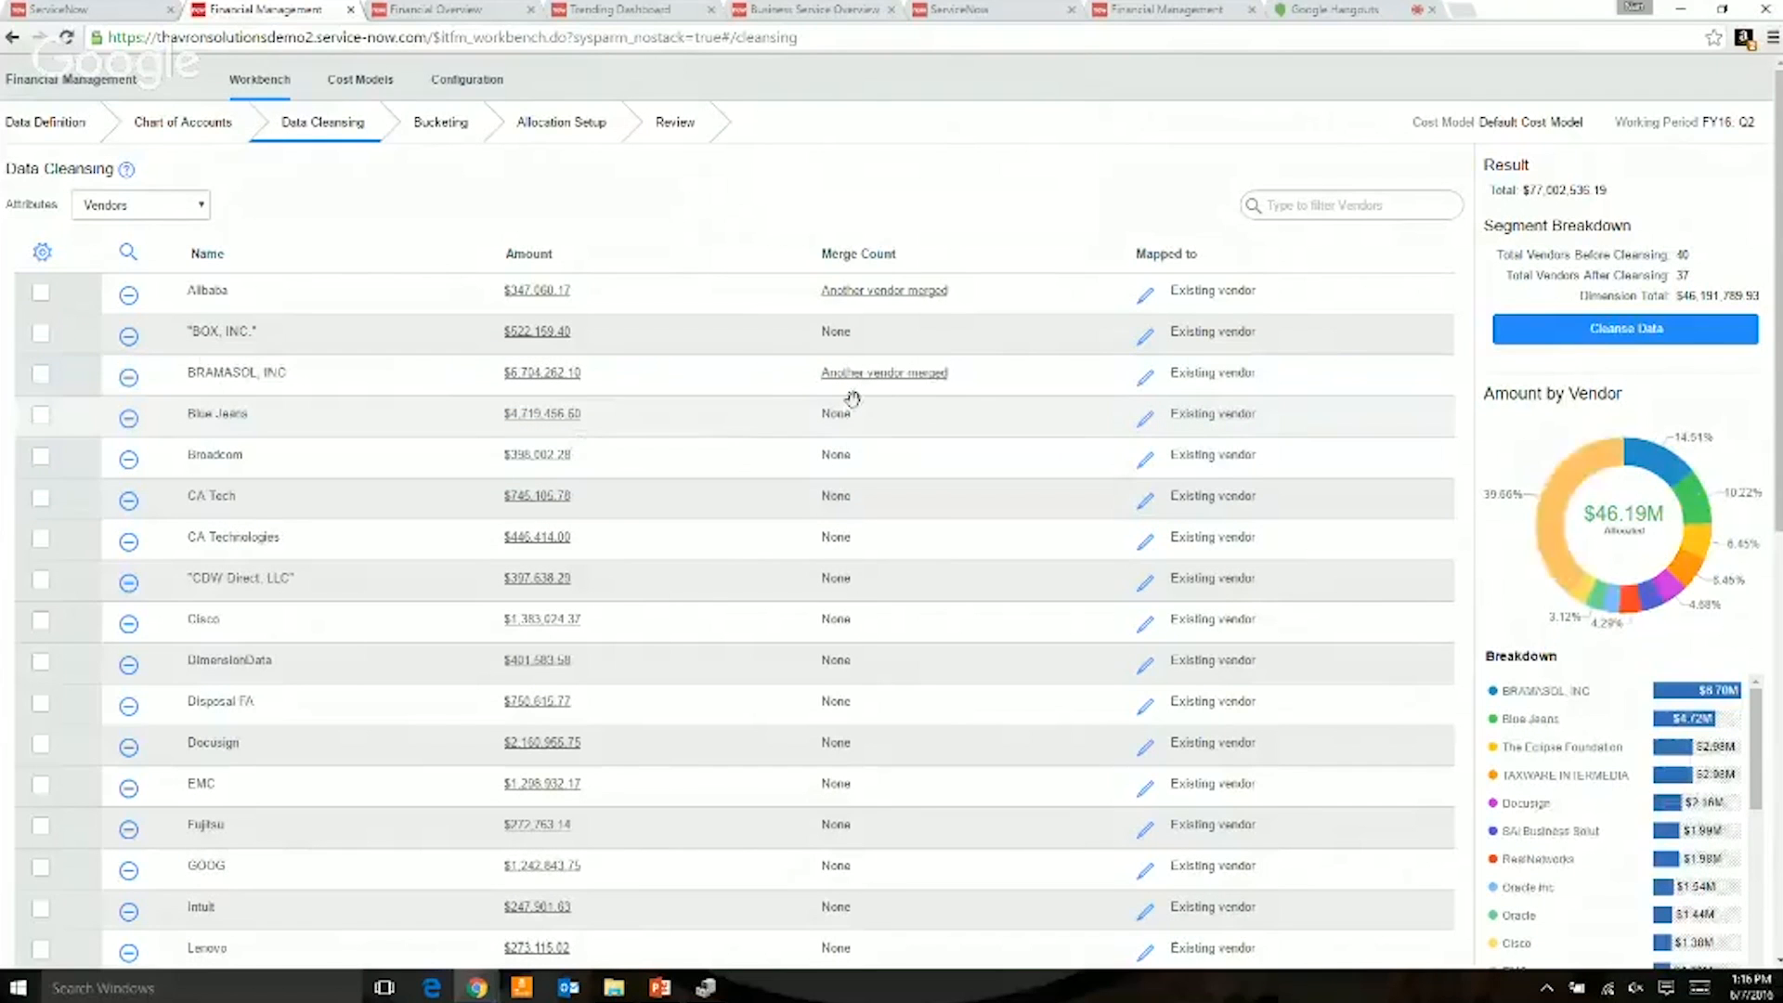
- Merge Oracle Inc into the Oracle vendor after filtering the vendors by "oracle", and cleanse the data
{"action": "left_click", "coordinate": [1344, 206]}
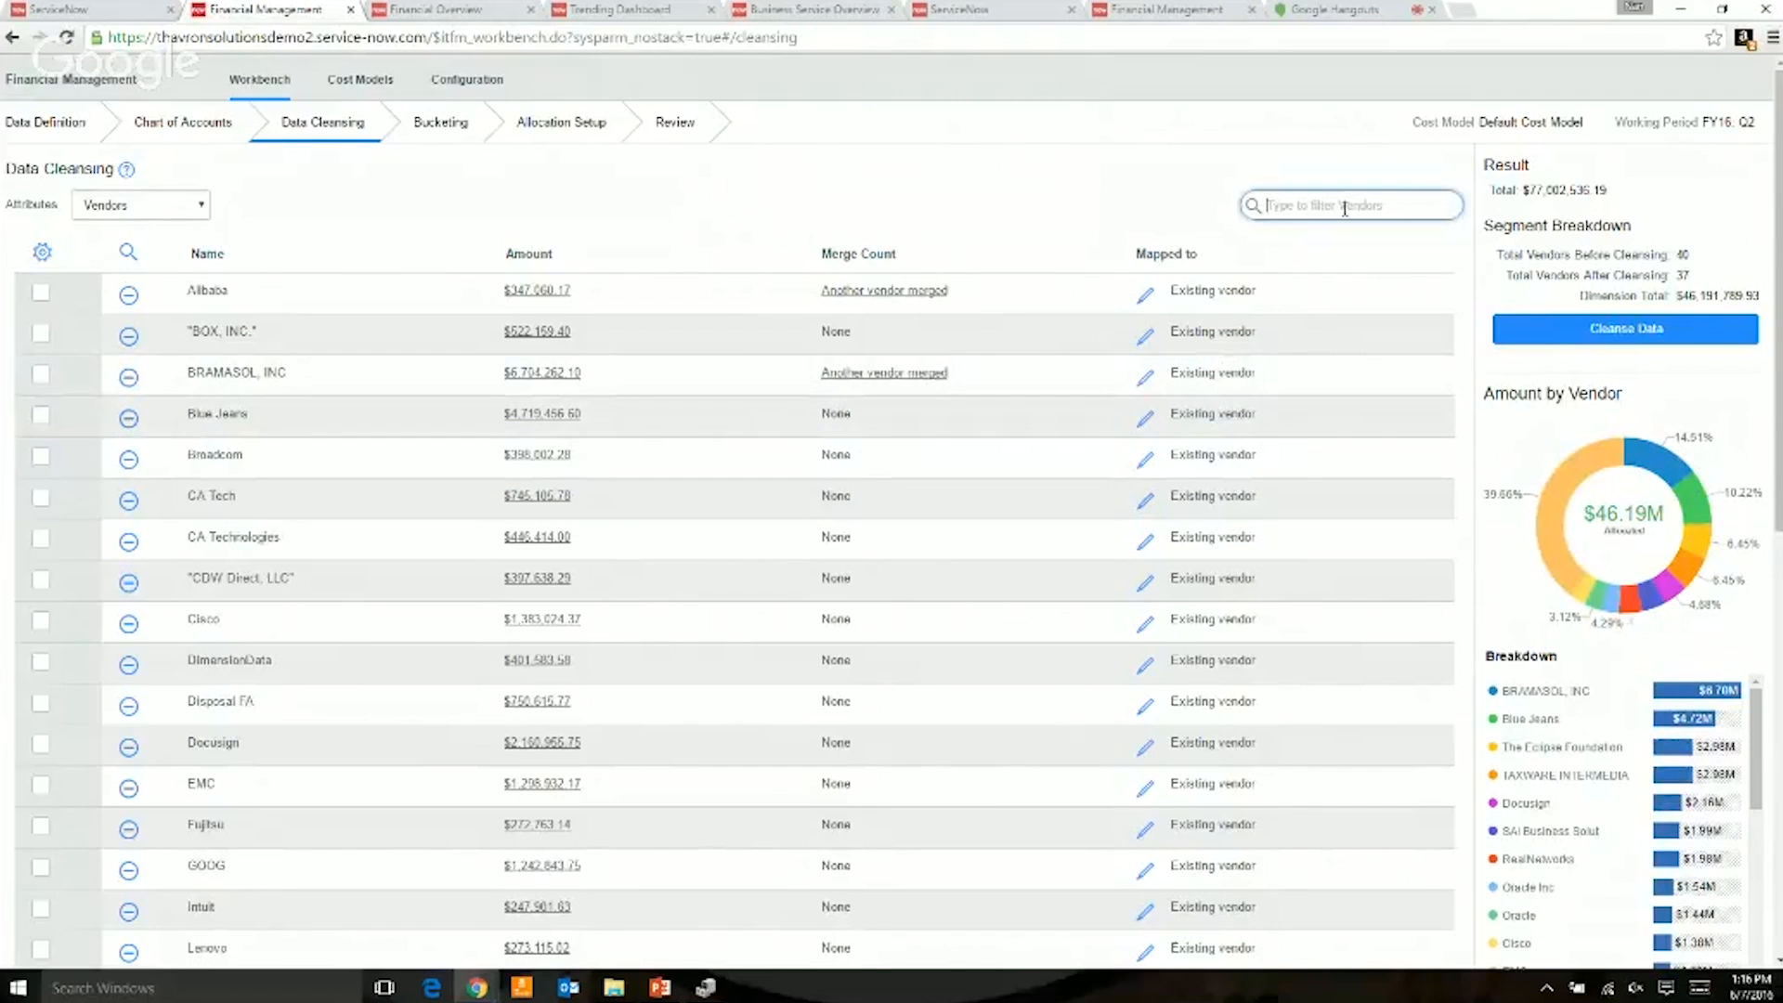
{"action": "type", "text": "oracle"}
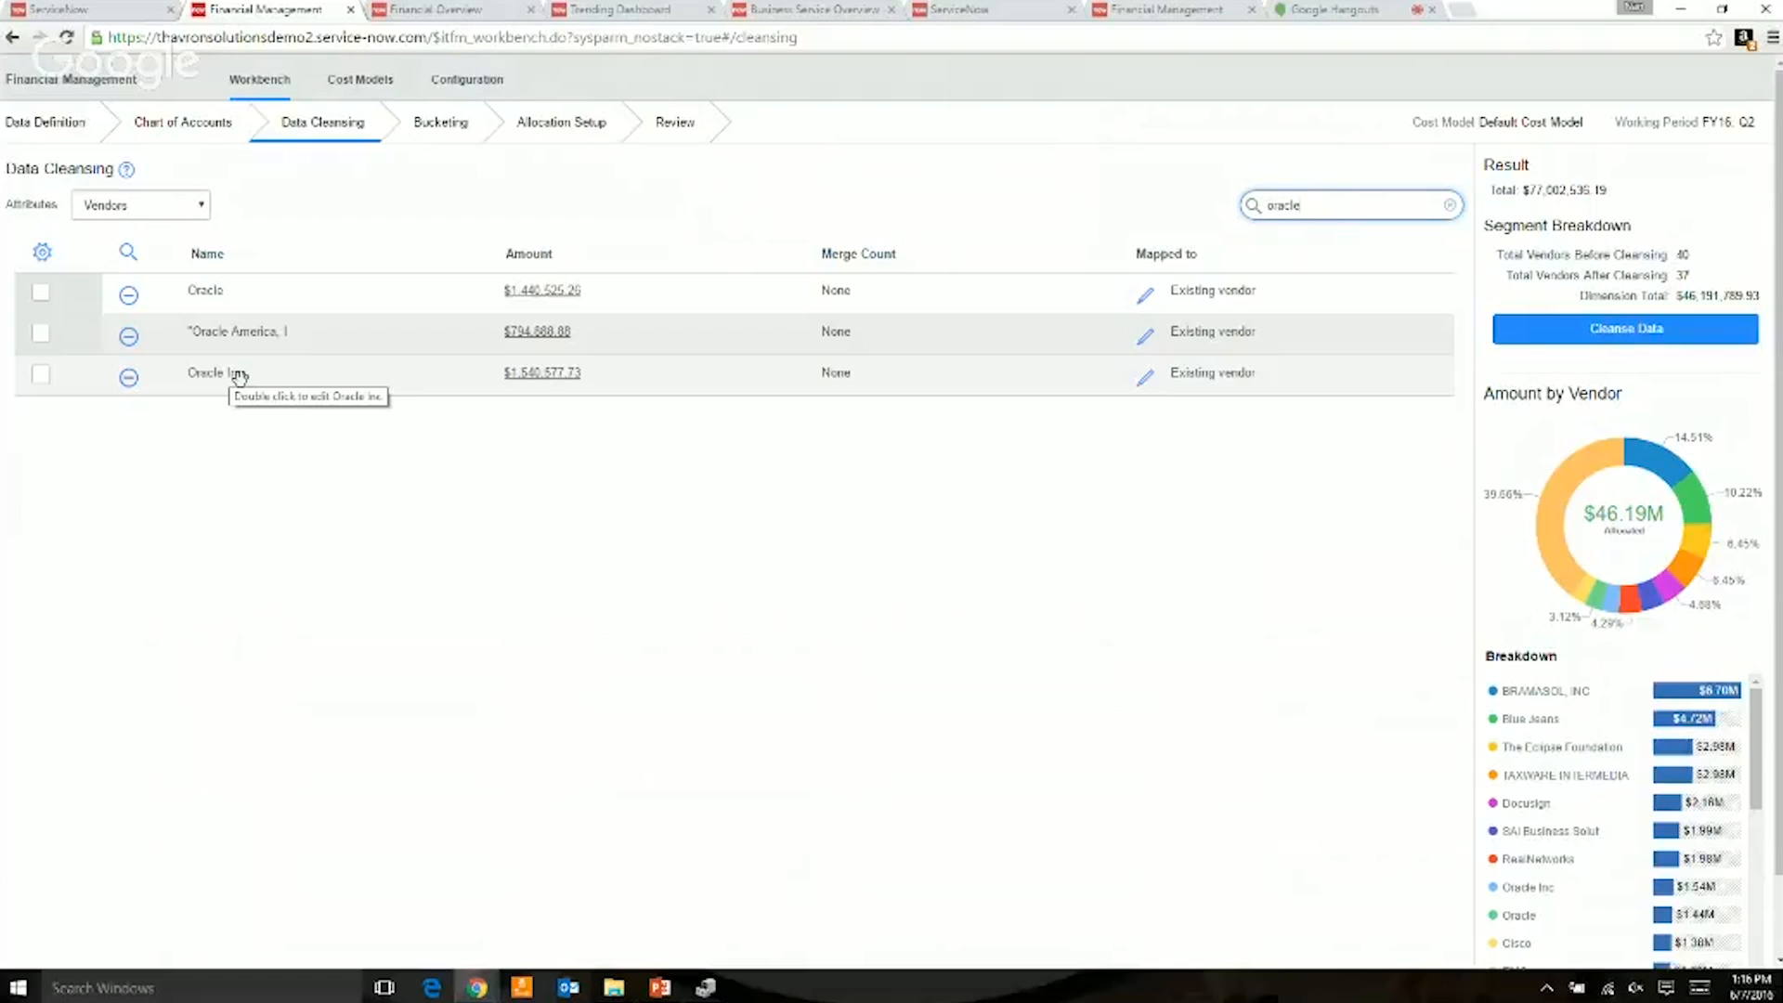
{"action": "left_click_drag", "start_coordinate": [237, 374], "coordinate": [262, 275]}
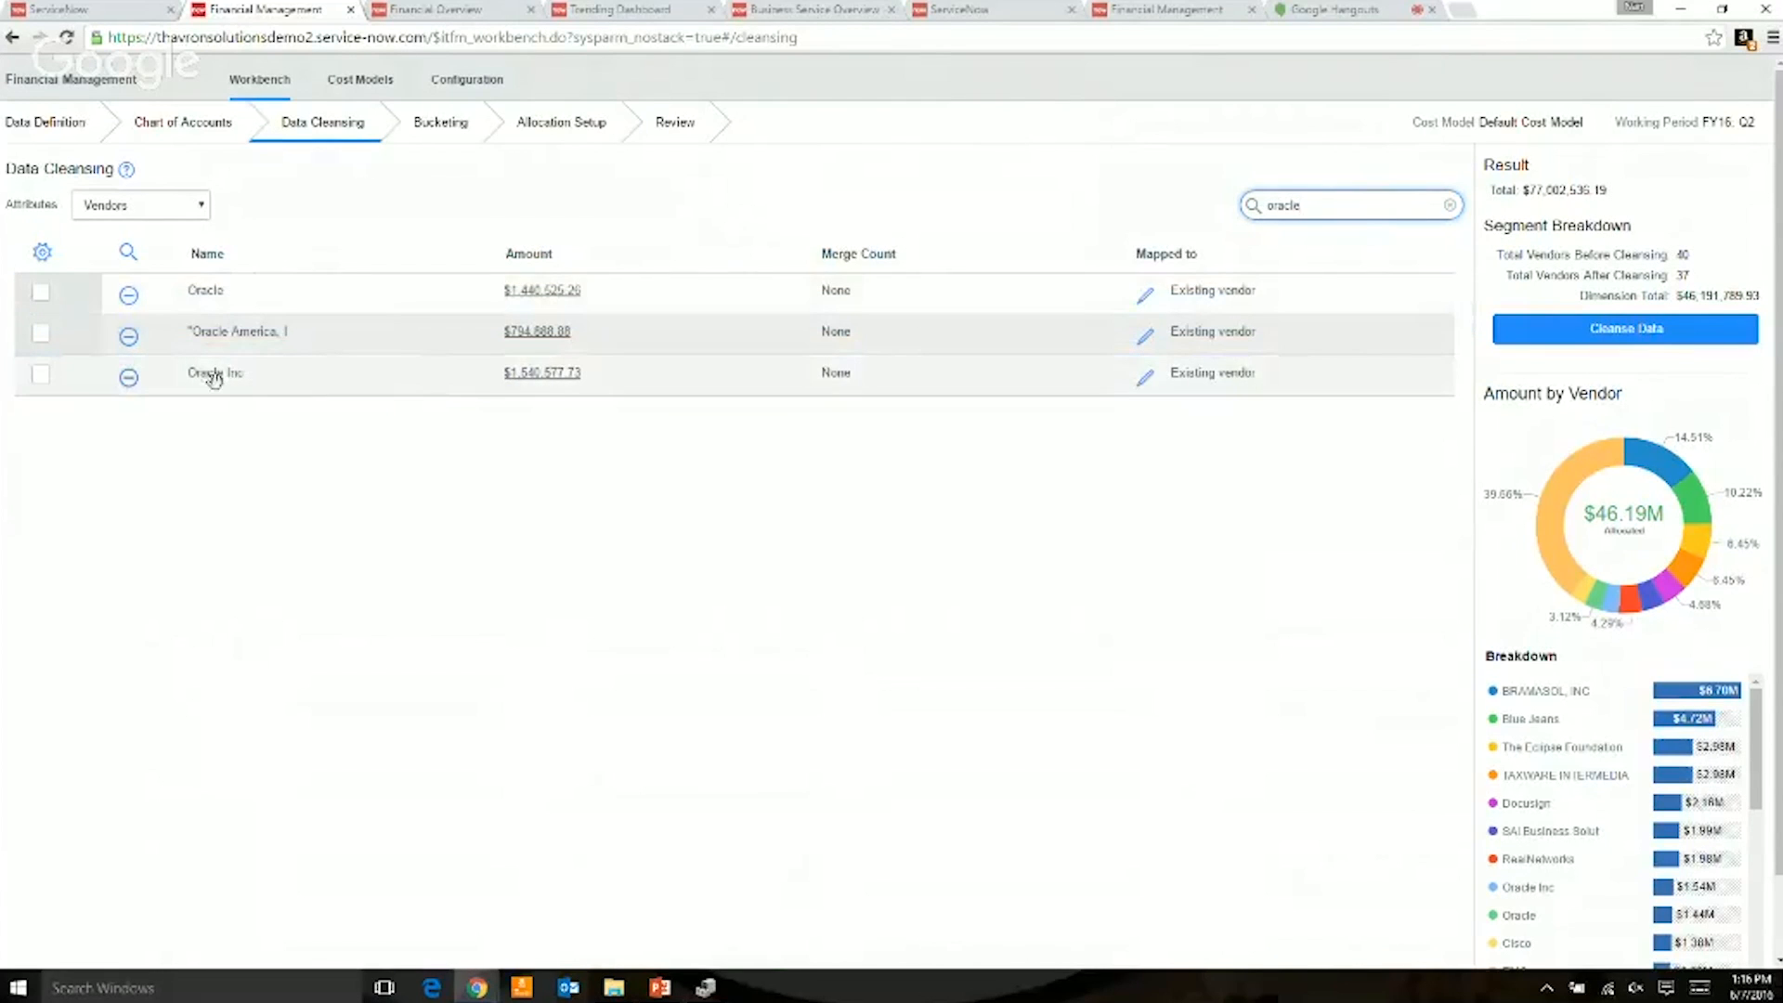
{"action": "left_click_drag", "start_coordinate": [214, 376], "coordinate": [215, 278]}
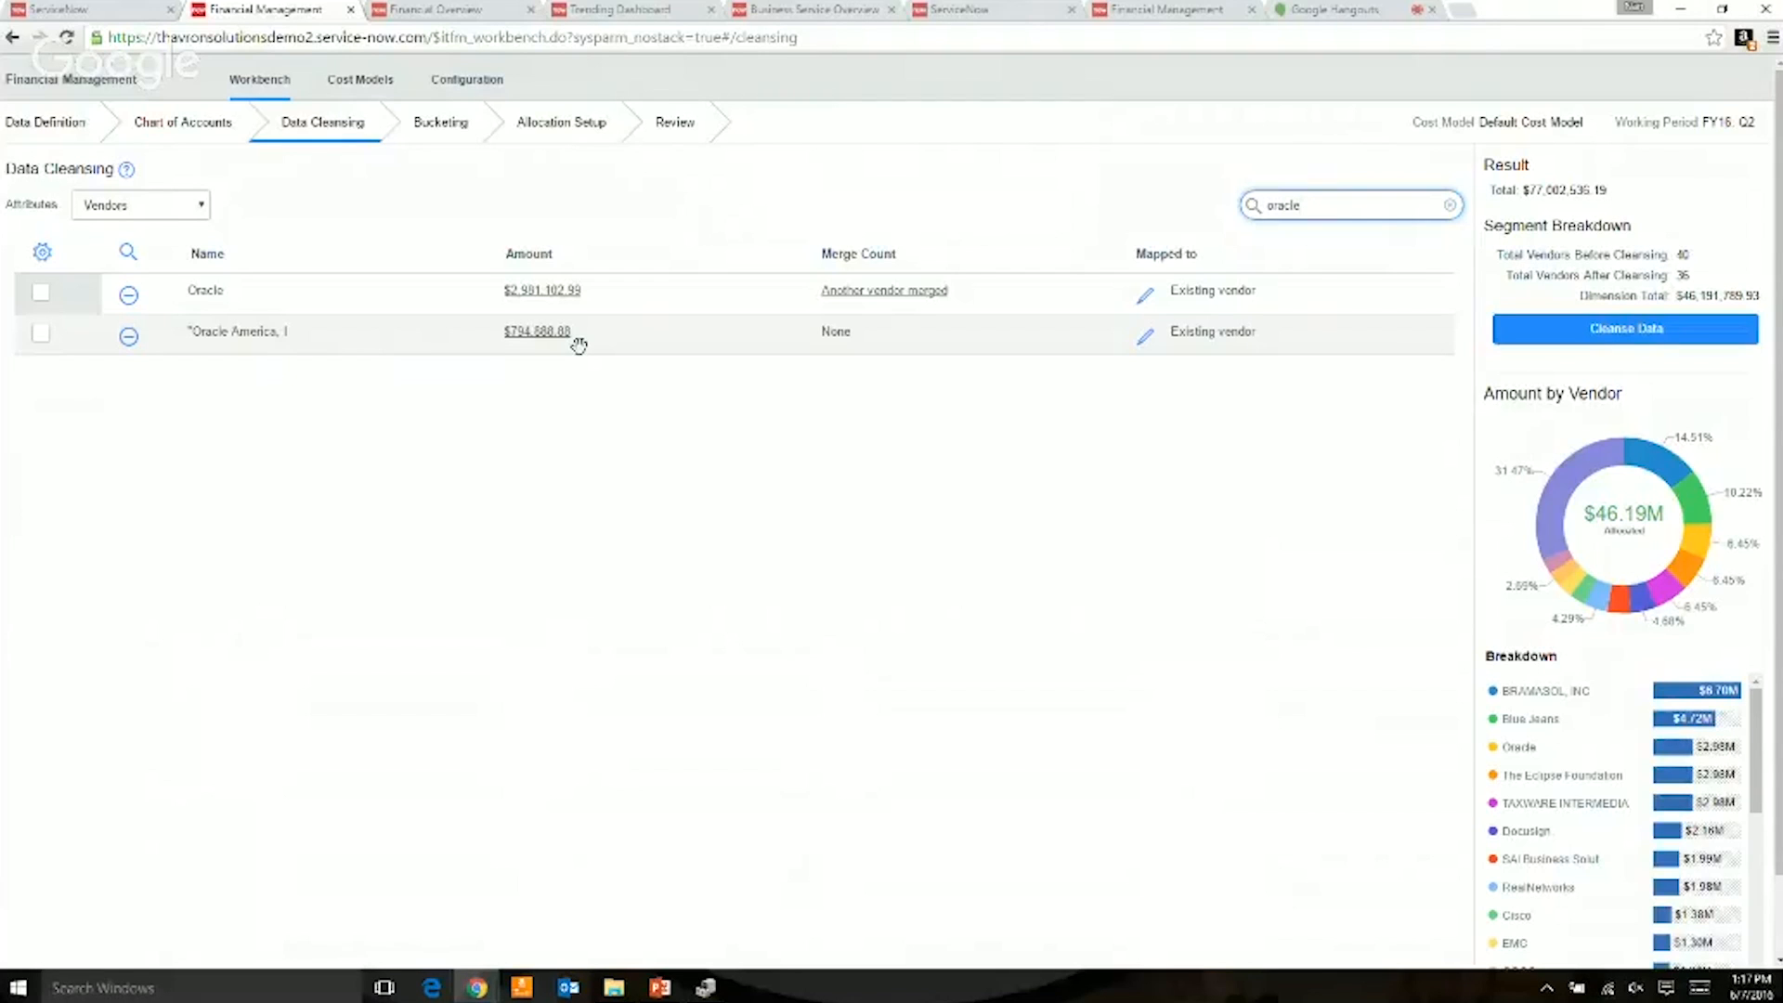
{"action": "left_click", "coordinate": [1539, 332]}
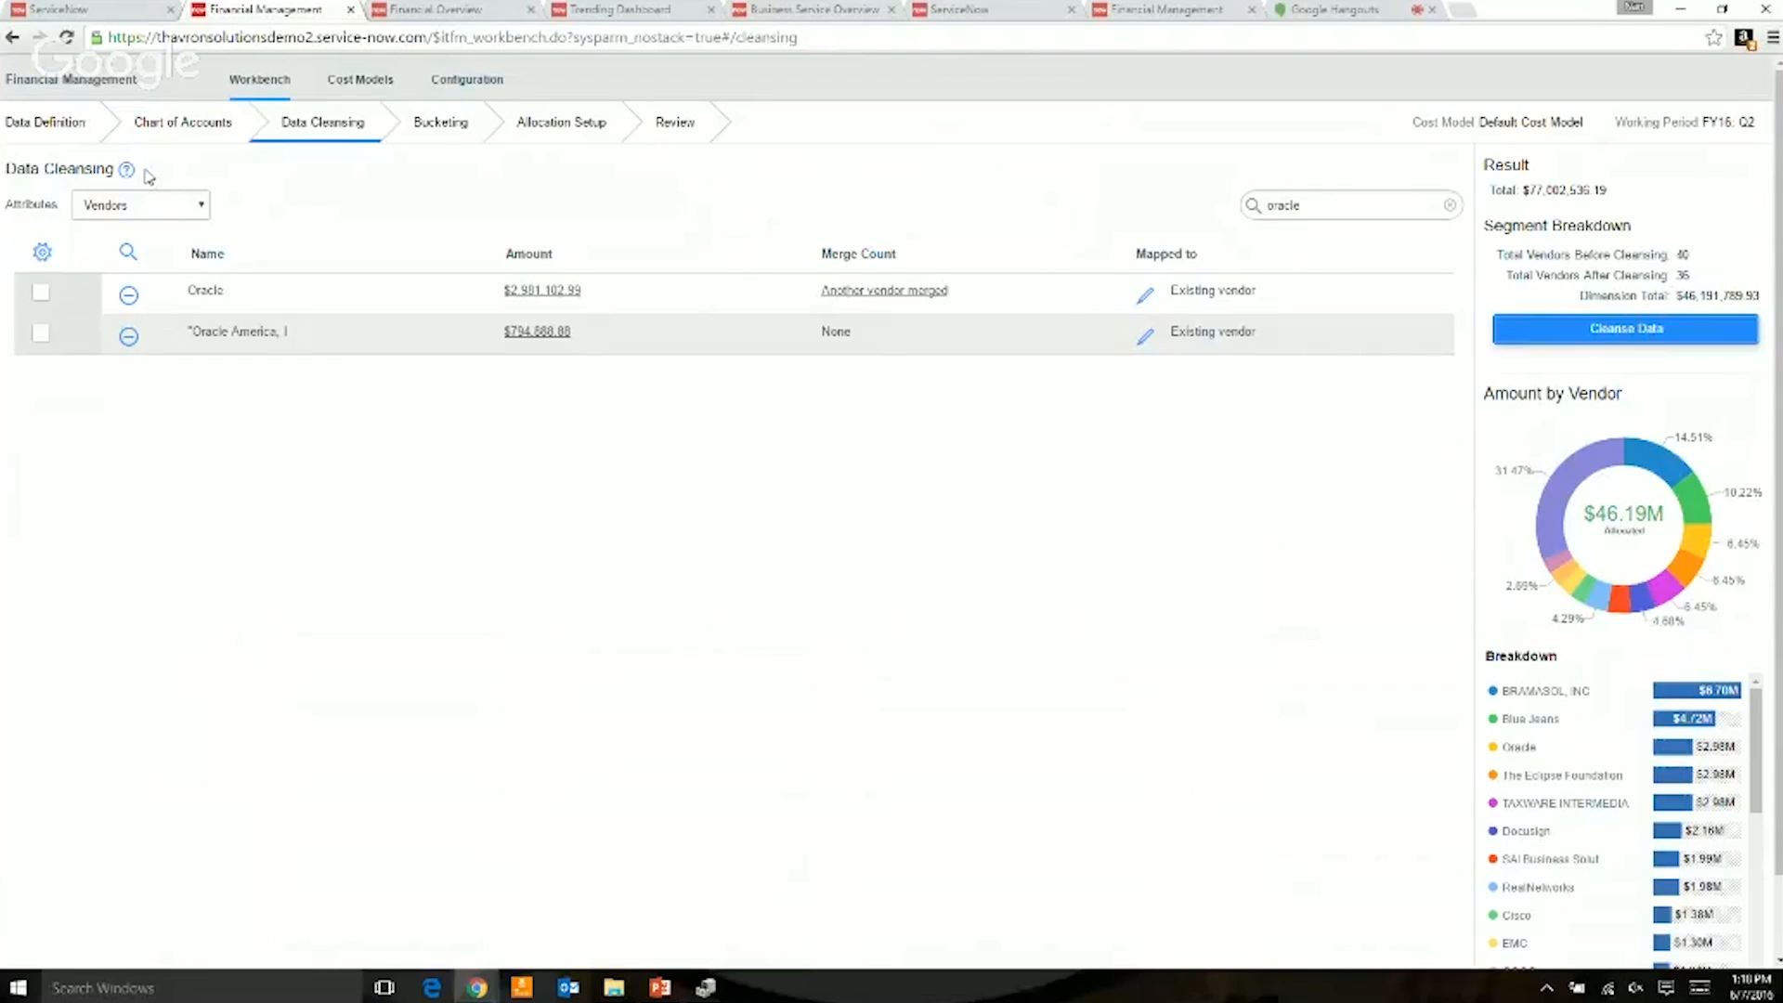
- Clear the vendor filter and switch the cleansing attribute to Cost Centers
{"action": "left_click", "coordinate": [1333, 206]}
{"action": "key", "text": "BackSpace"}
{"action": "key", "text": "BackSpace"}
{"action": "key", "text": "BackSpace"}
{"action": "key", "text": "BackSpace"}
{"action": "key", "text": "BackSpace"}
{"action": "key", "text": "BackSpace"}
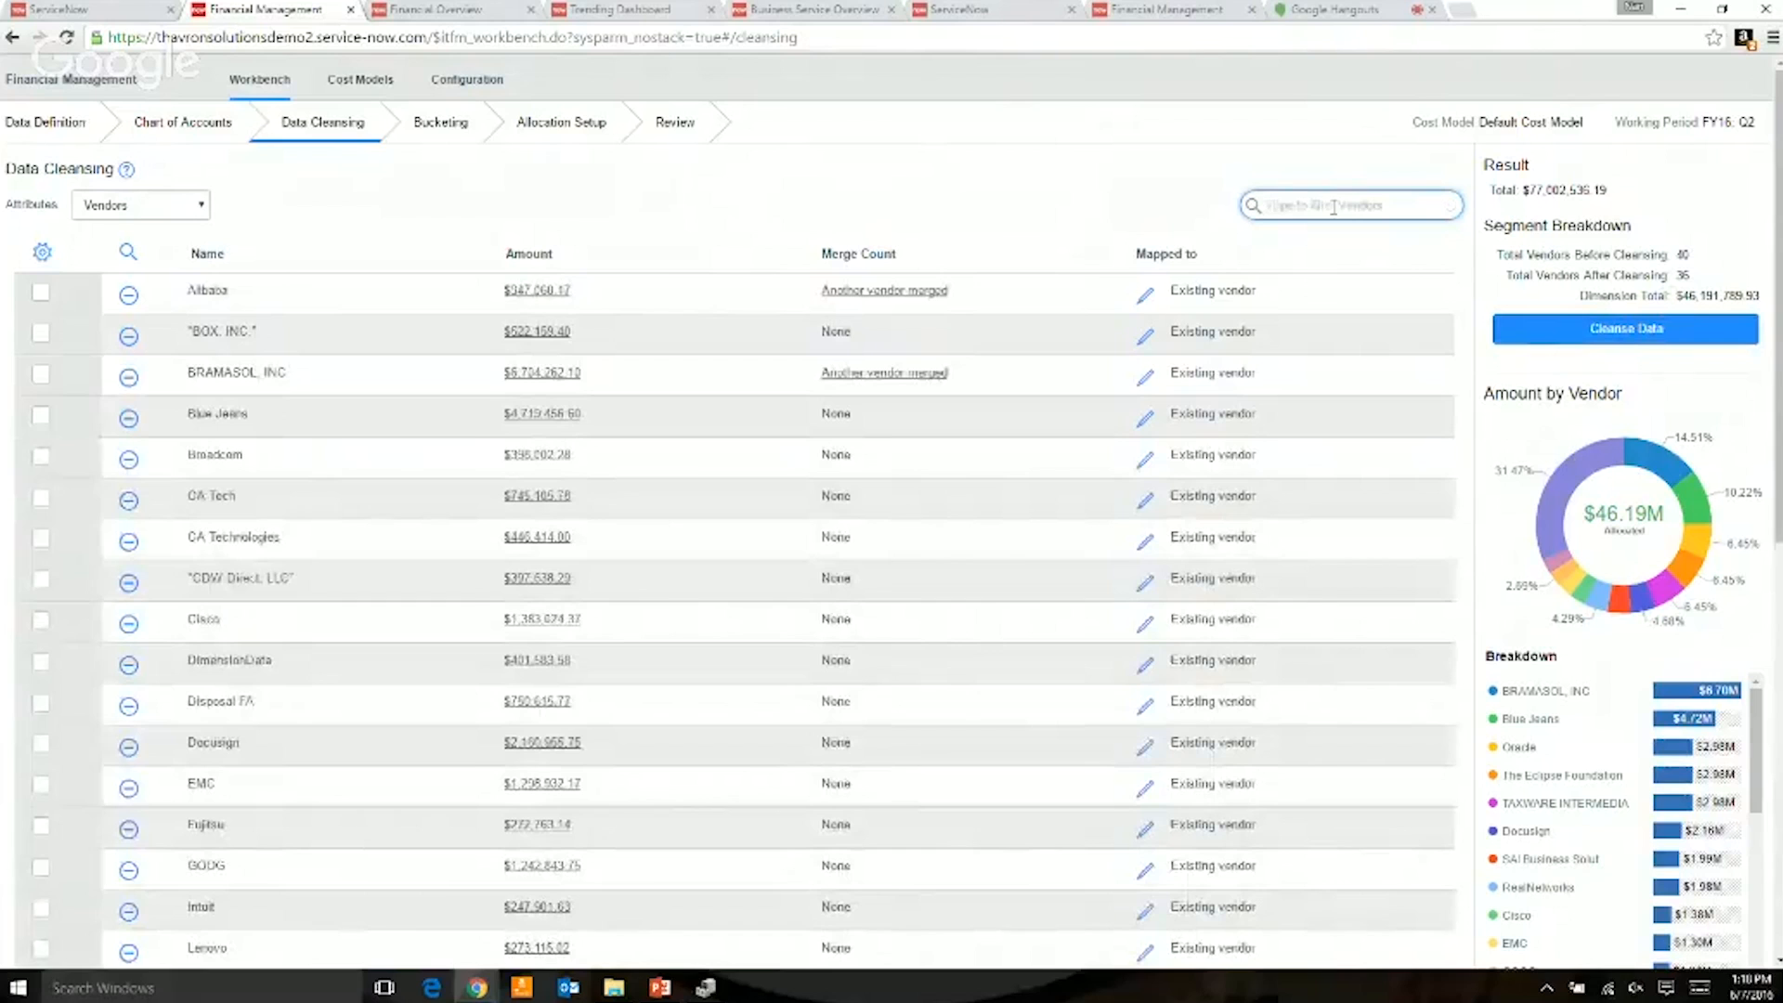
{"action": "left_click", "coordinate": [193, 204]}
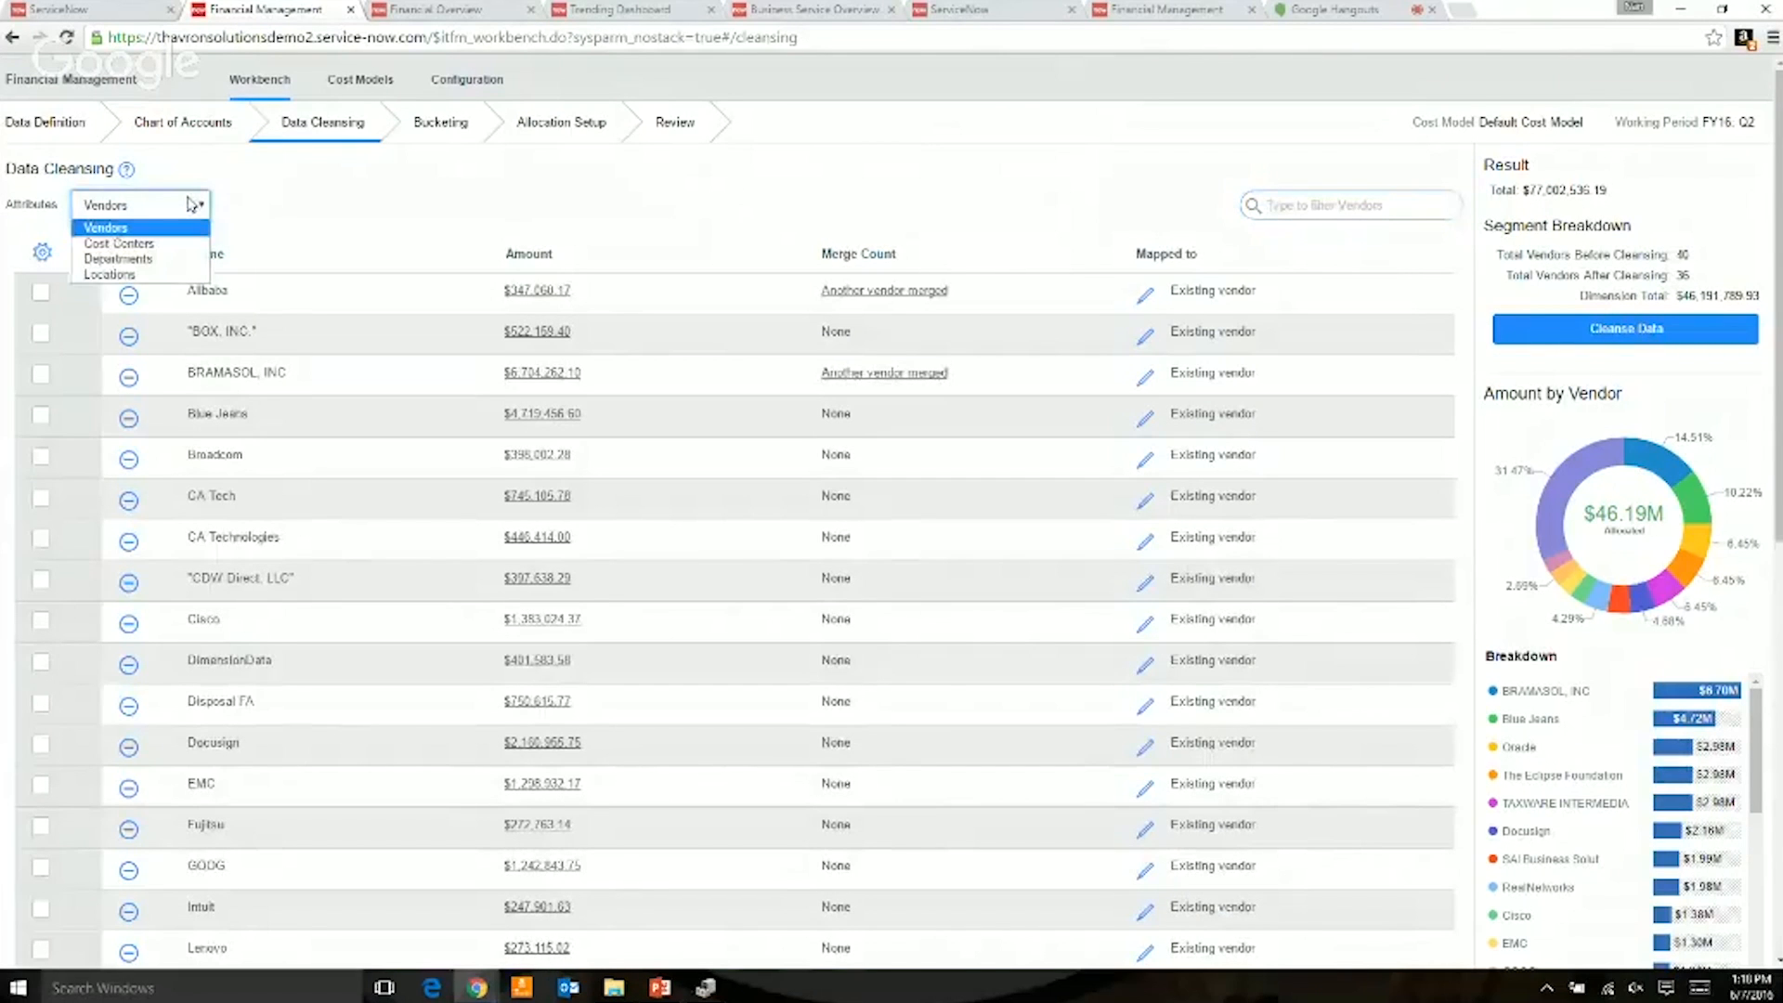
{"action": "left_click", "coordinate": [182, 245]}
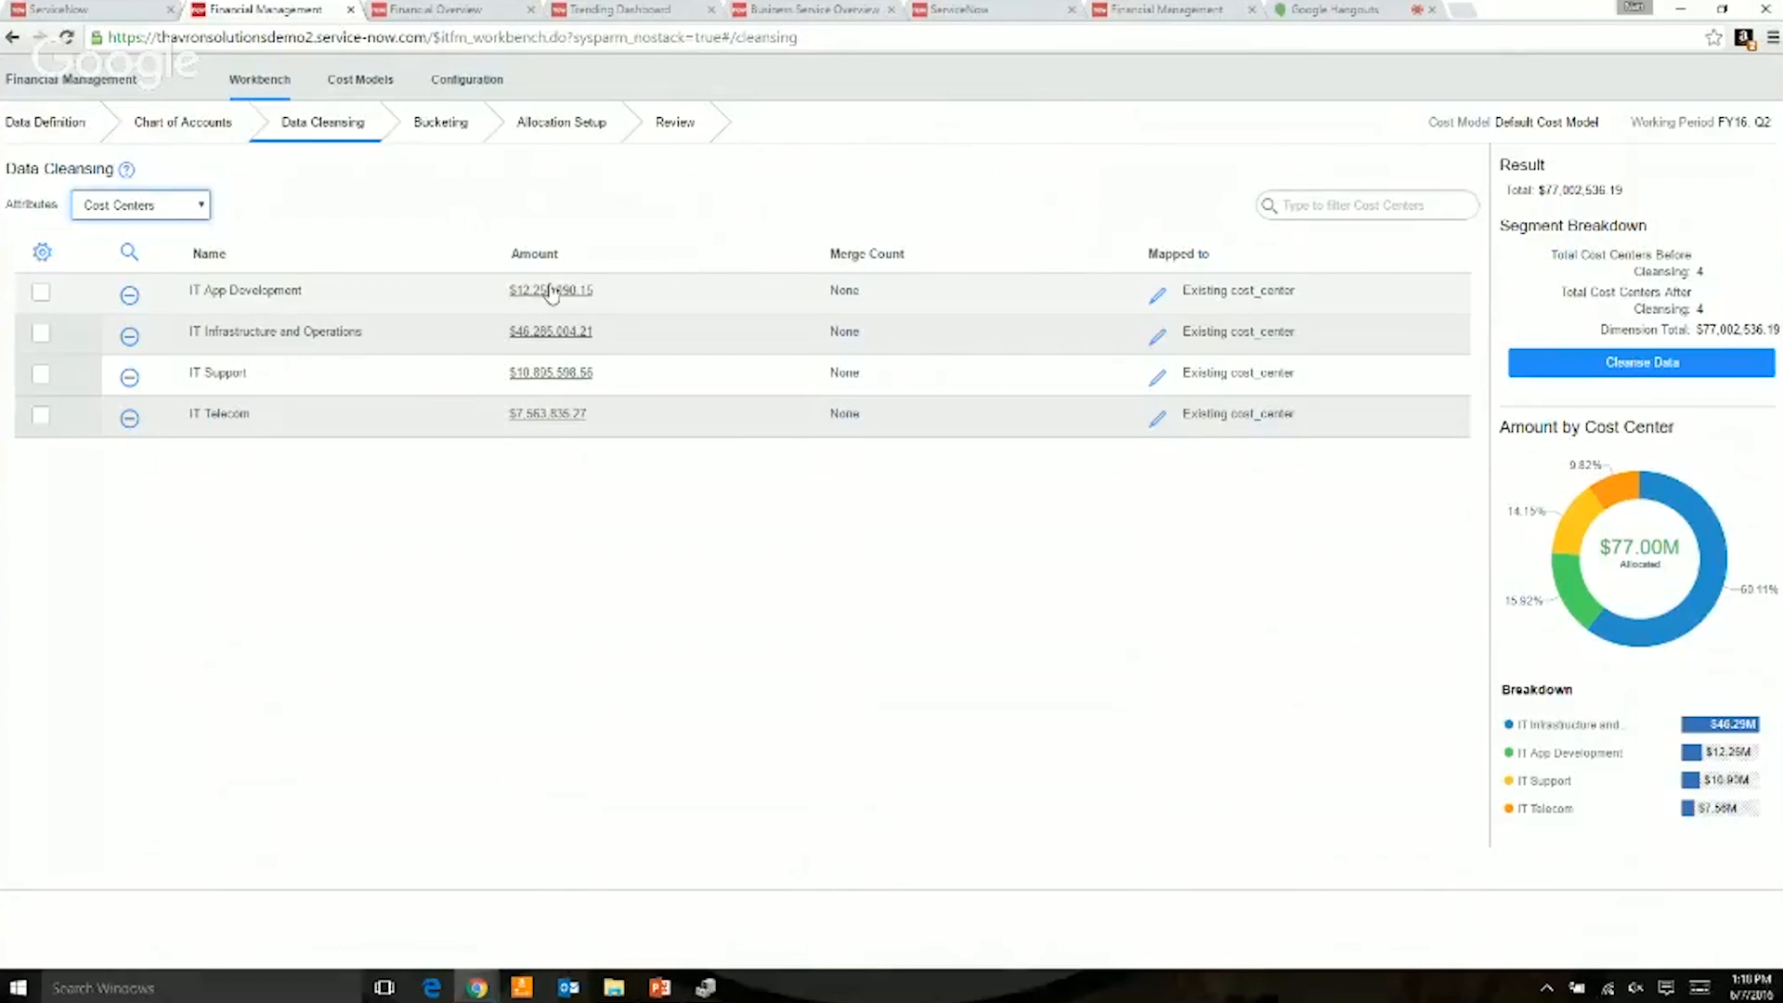
- Switch the cleansing attribute to Locations and rename the France location as EMEA
{"action": "left_click", "coordinate": [131, 214]}
{"action": "left_click", "coordinate": [134, 273]}
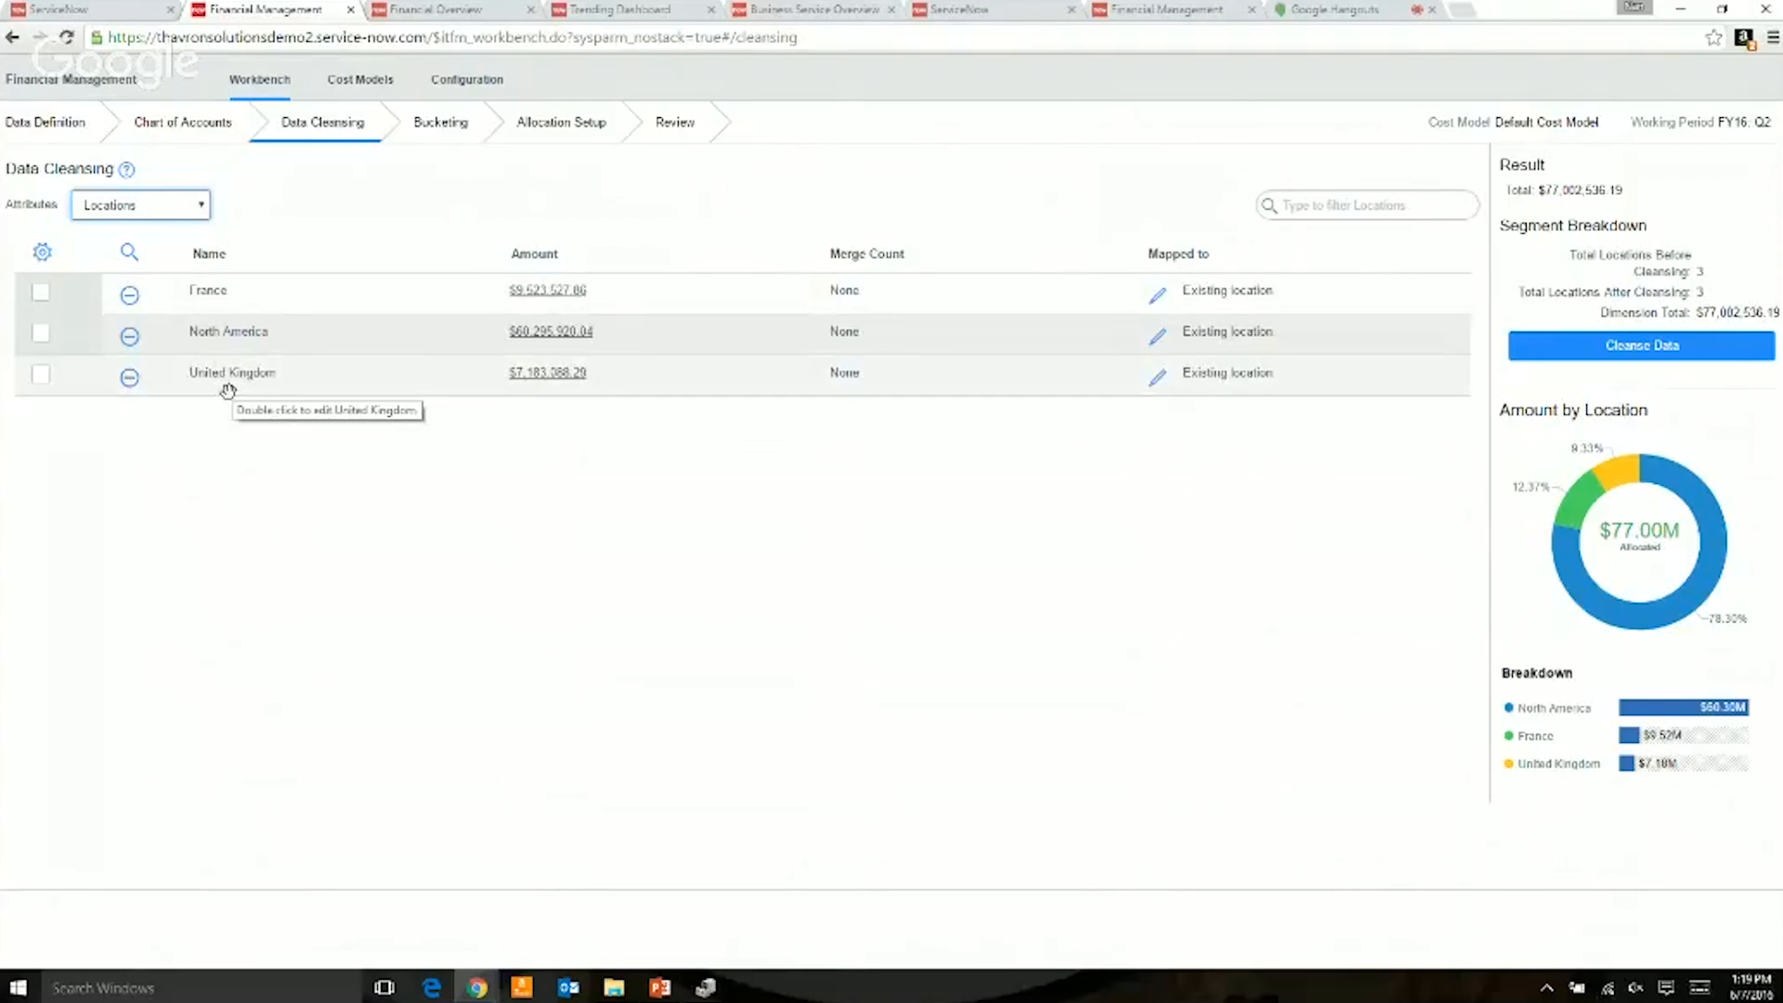
{"action": "double_click", "coordinate": [184, 295]}
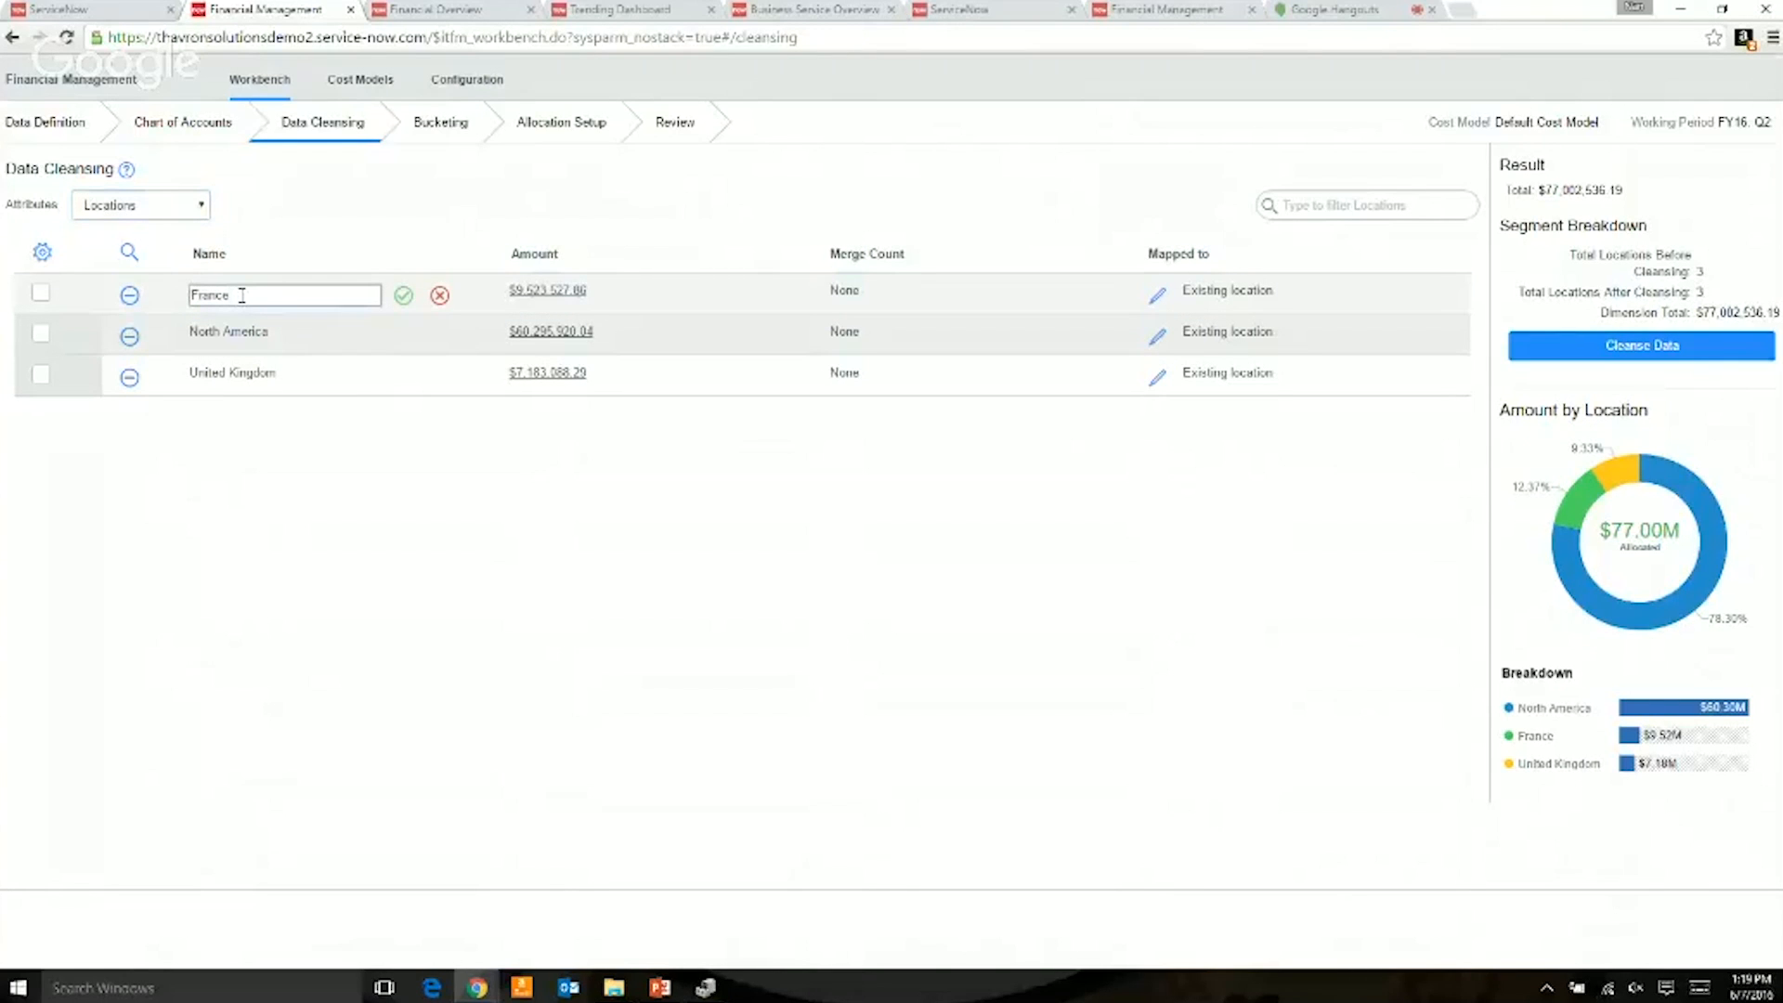
{"action": "key", "text": "BackSpace"}
{"action": "key", "text": "BackSpace"}
{"action": "key", "text": "BackSpace"}
{"action": "key", "text": "BackSpace"}
{"action": "key", "text": "BackSpace"}
{"action": "key", "text": "BackSpace"}
{"action": "type", "text": "EMEA"}
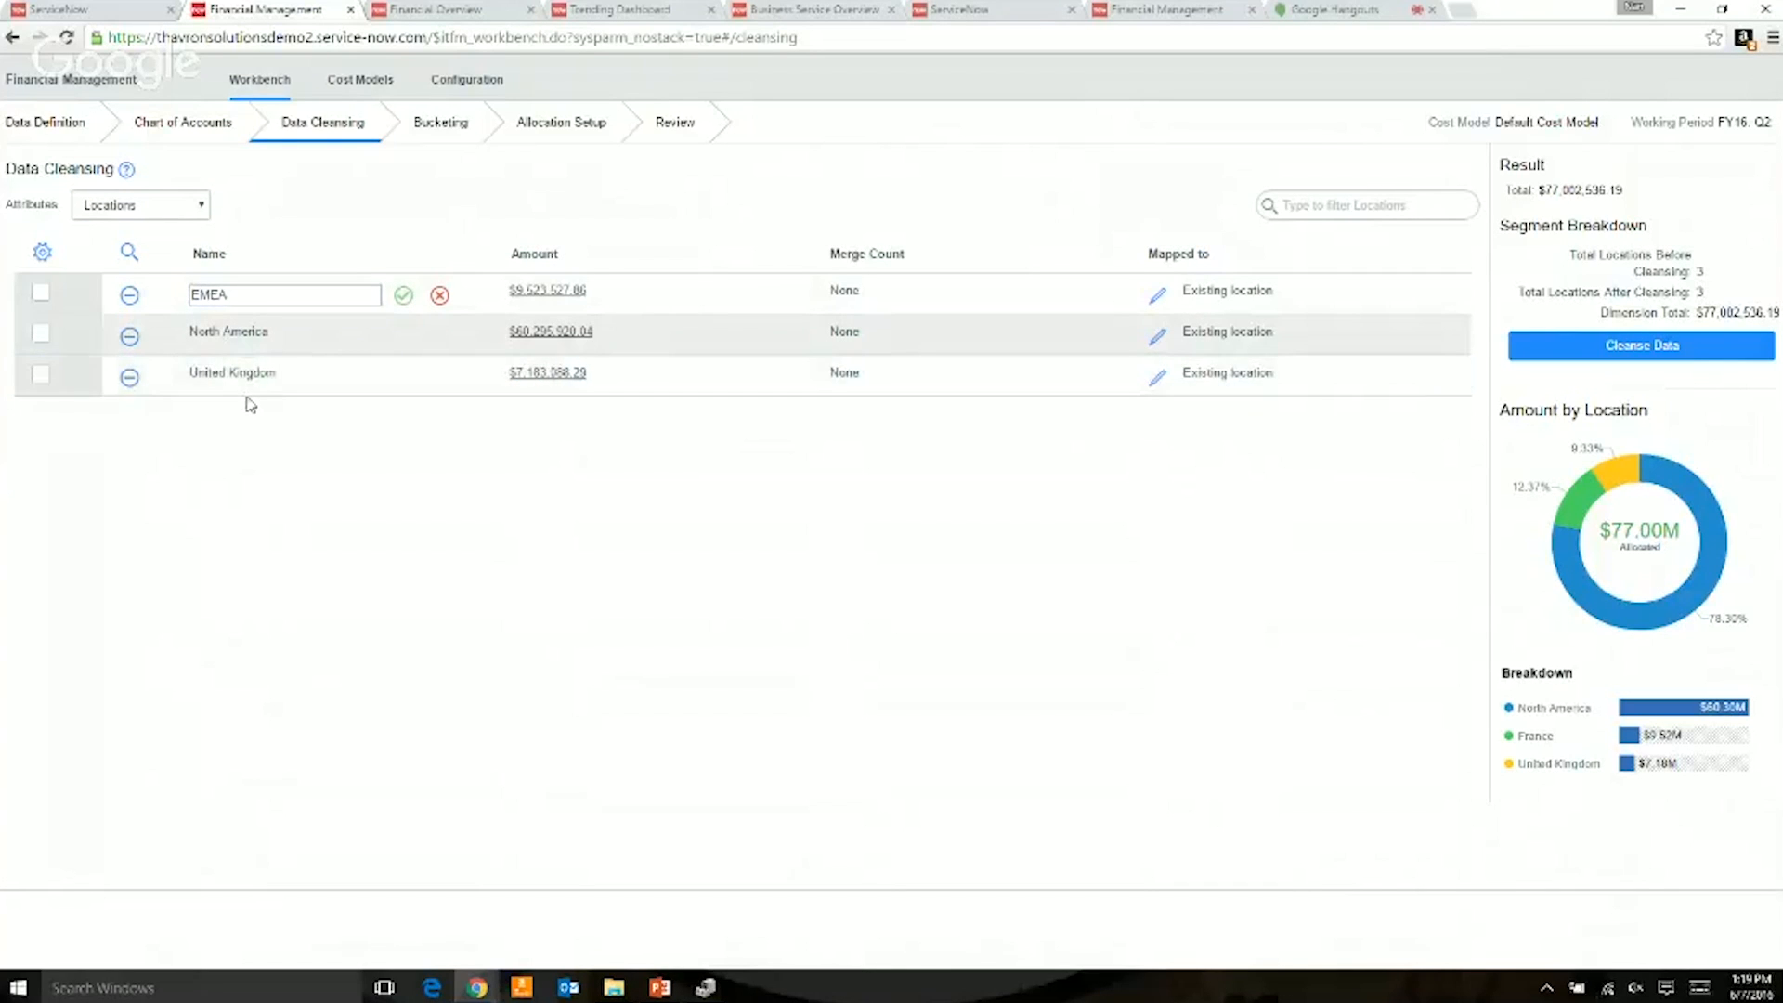
{"action": "left_click", "coordinate": [402, 295]}
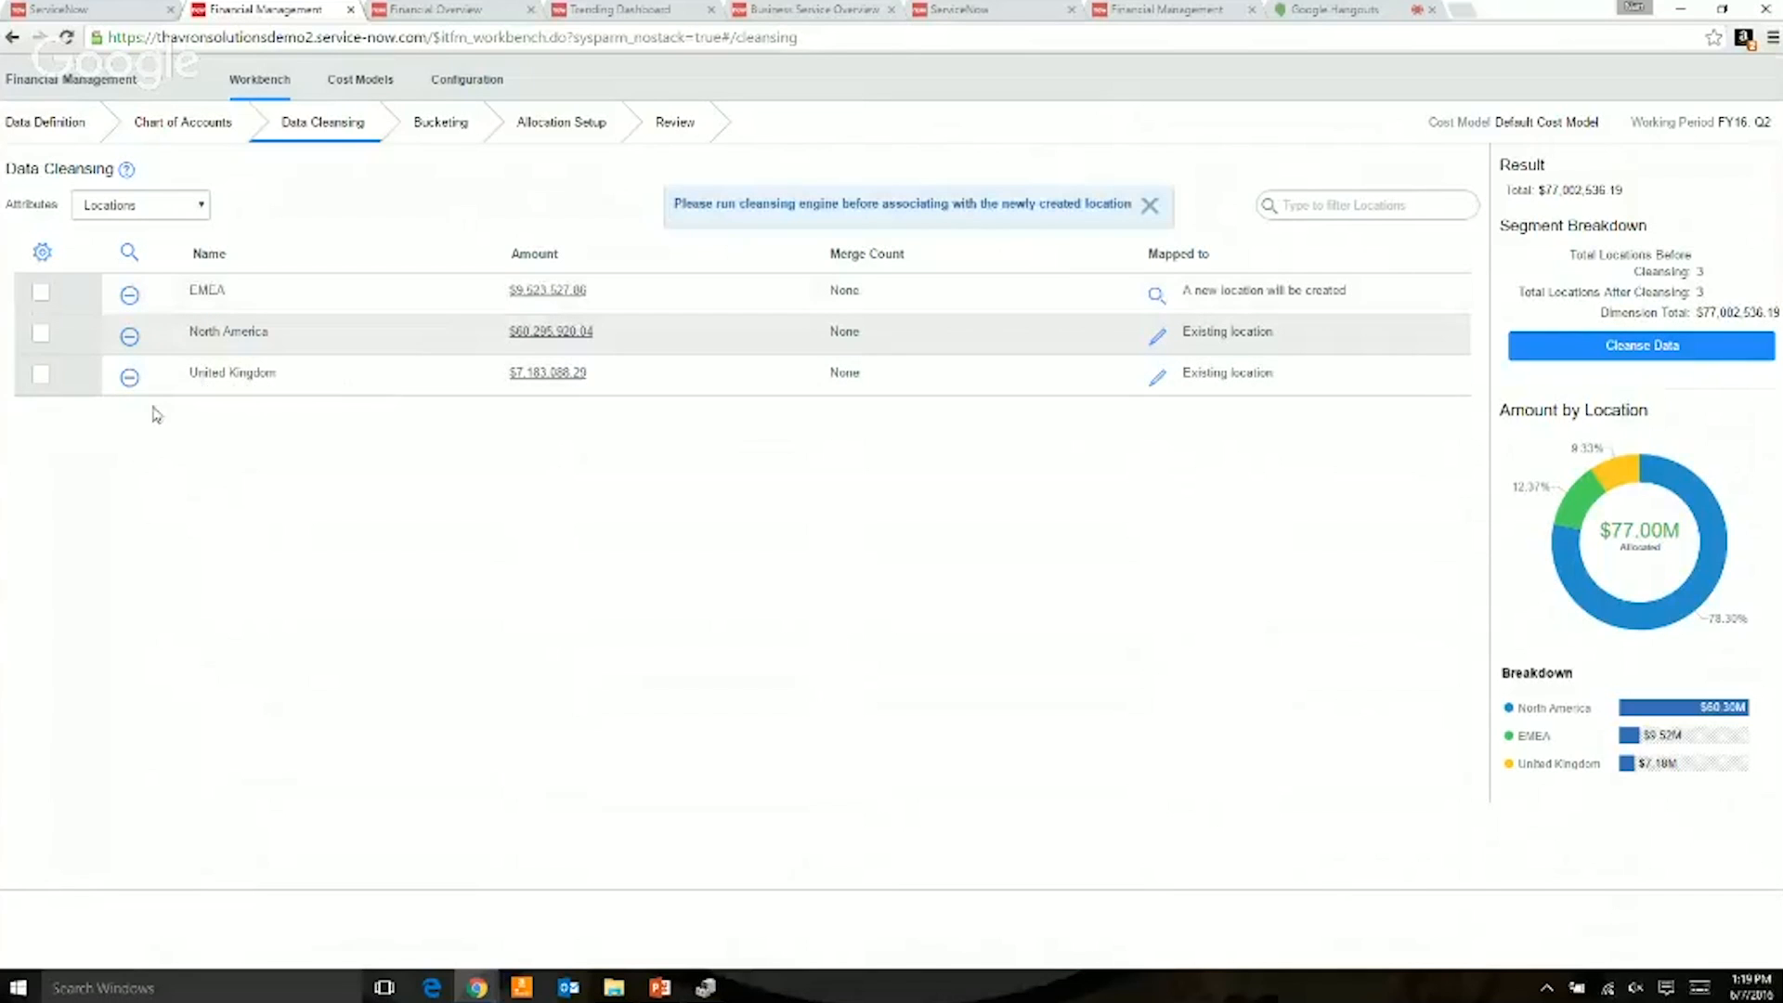
- Rename the United Kingdom location as EMEA so that it merges with the existing EMEA location
{"action": "left_click", "coordinate": [208, 374]}
{"action": "left_click_drag", "start_coordinate": [314, 377], "coordinate": [187, 376]}
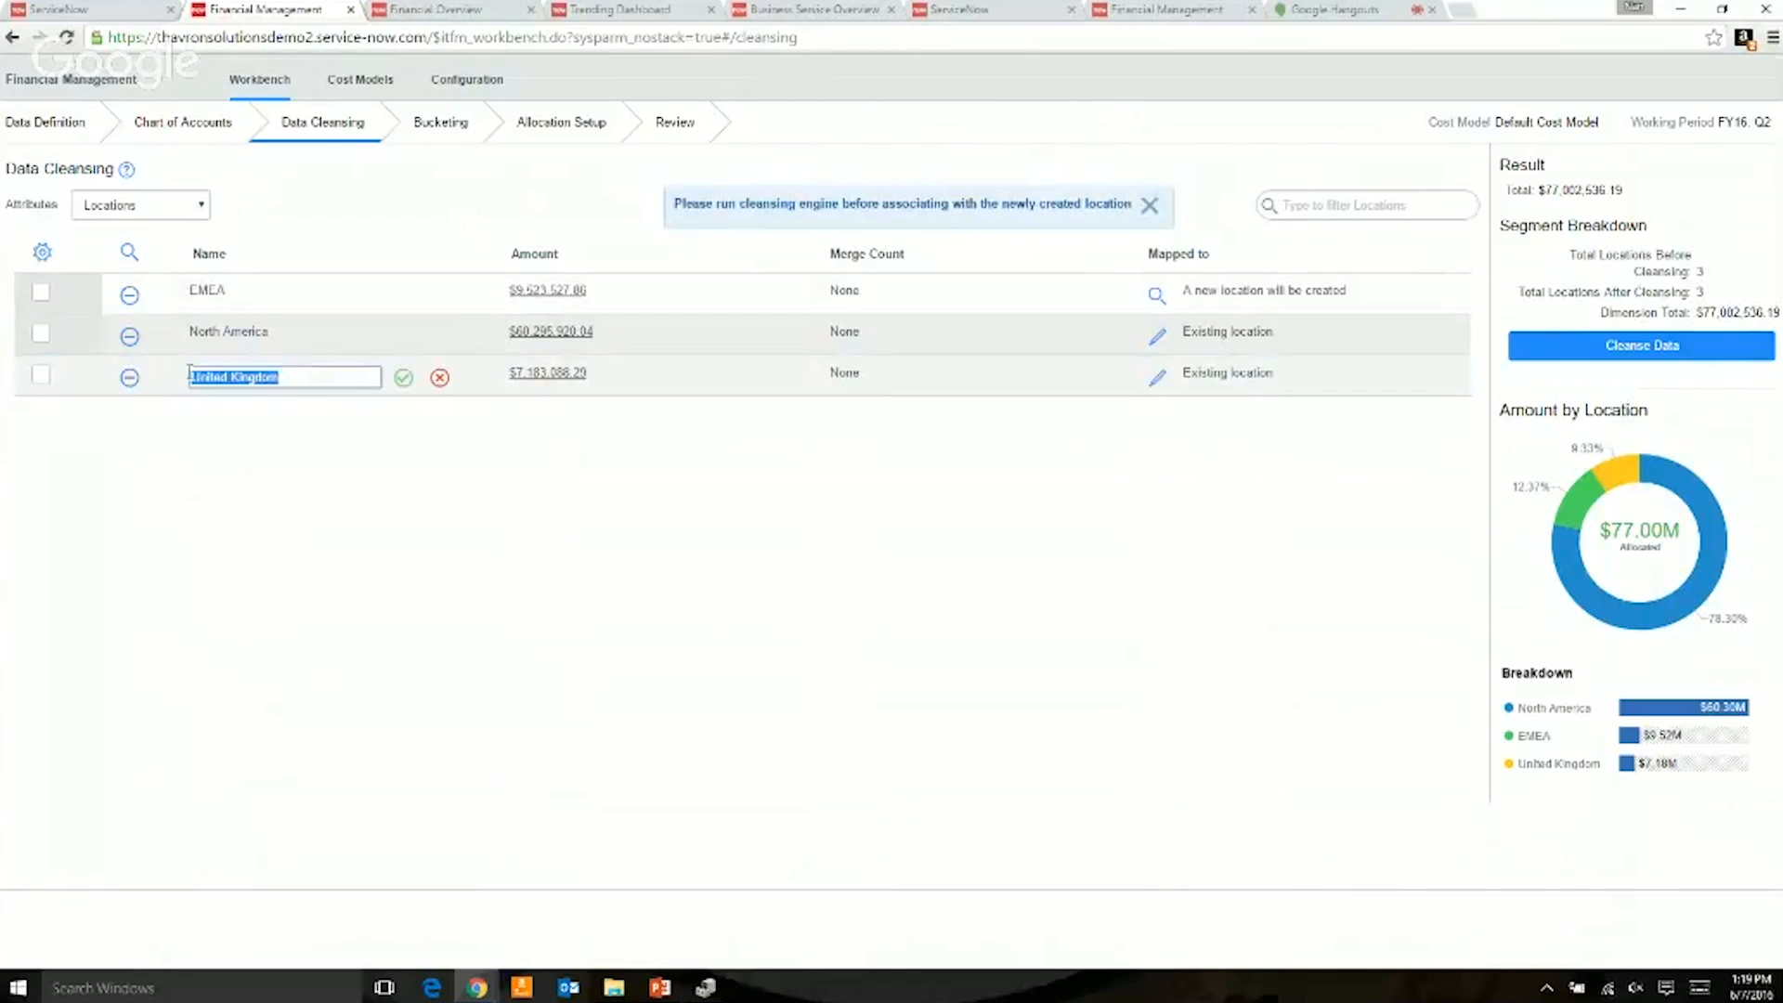
{"action": "type", "text": "Eme"}
{"action": "key", "text": "BackSpace"}
{"action": "key", "text": "BackSpace"}
{"action": "key", "text": "BackSpace"}
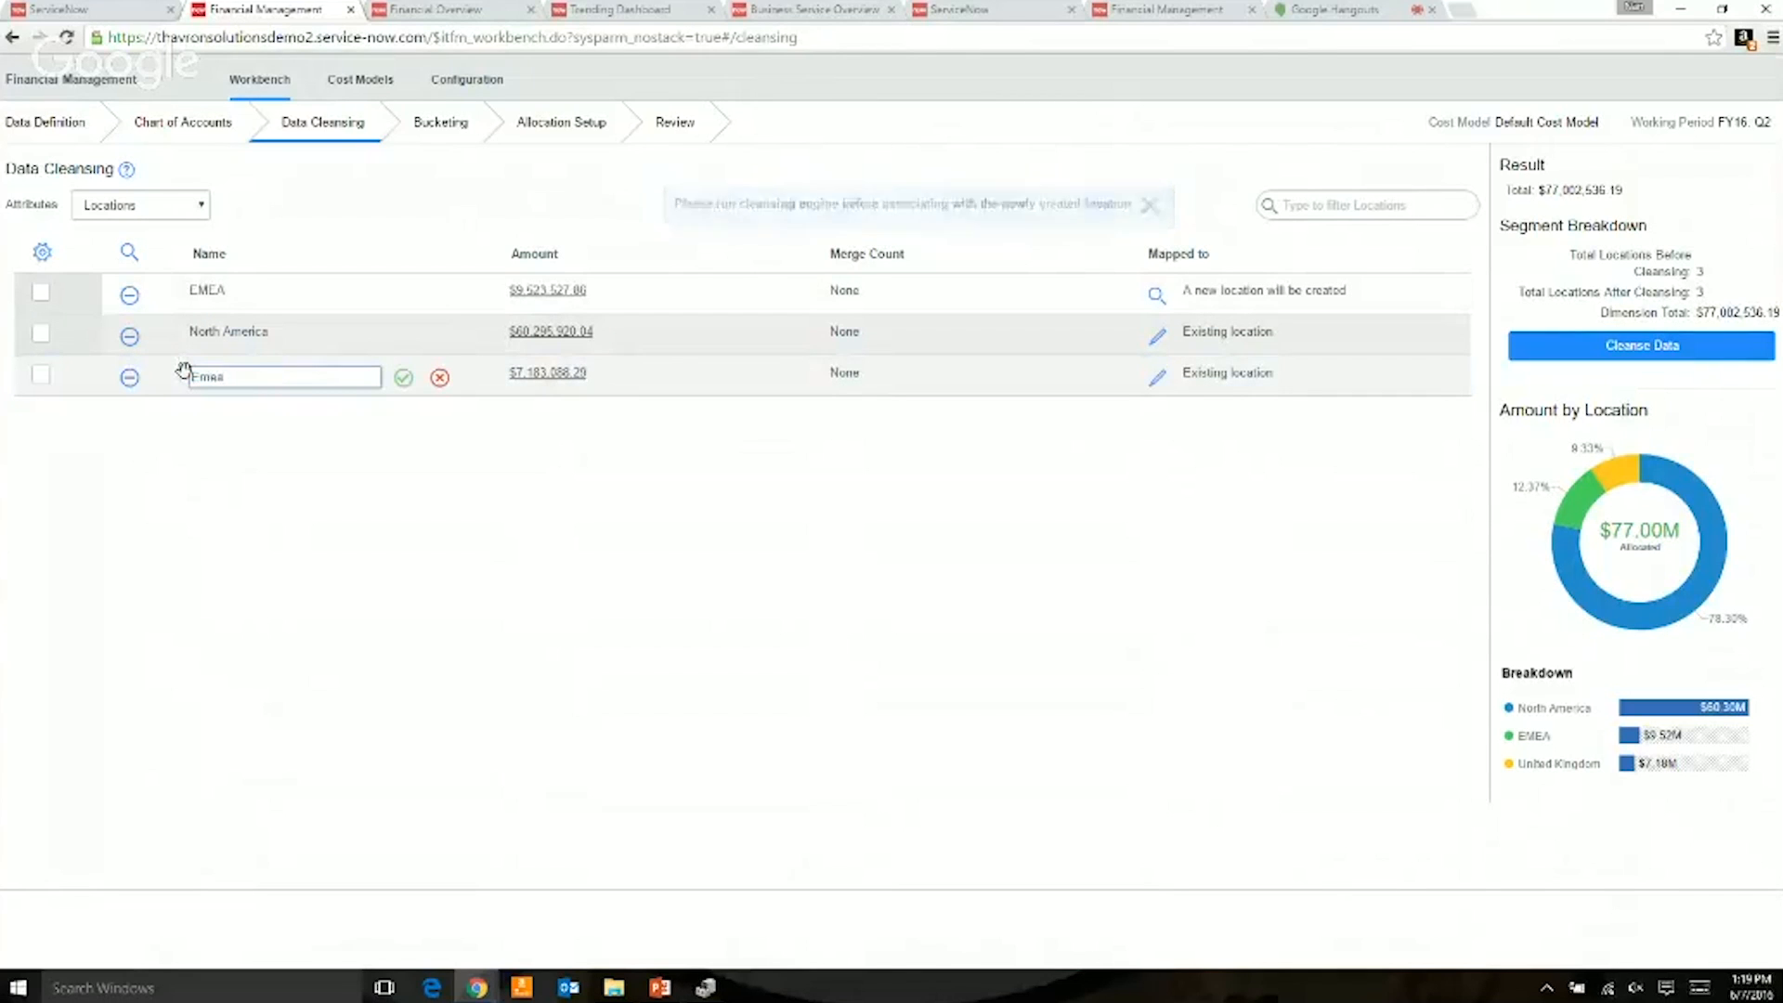
{"action": "type", "text": "EMEA"}
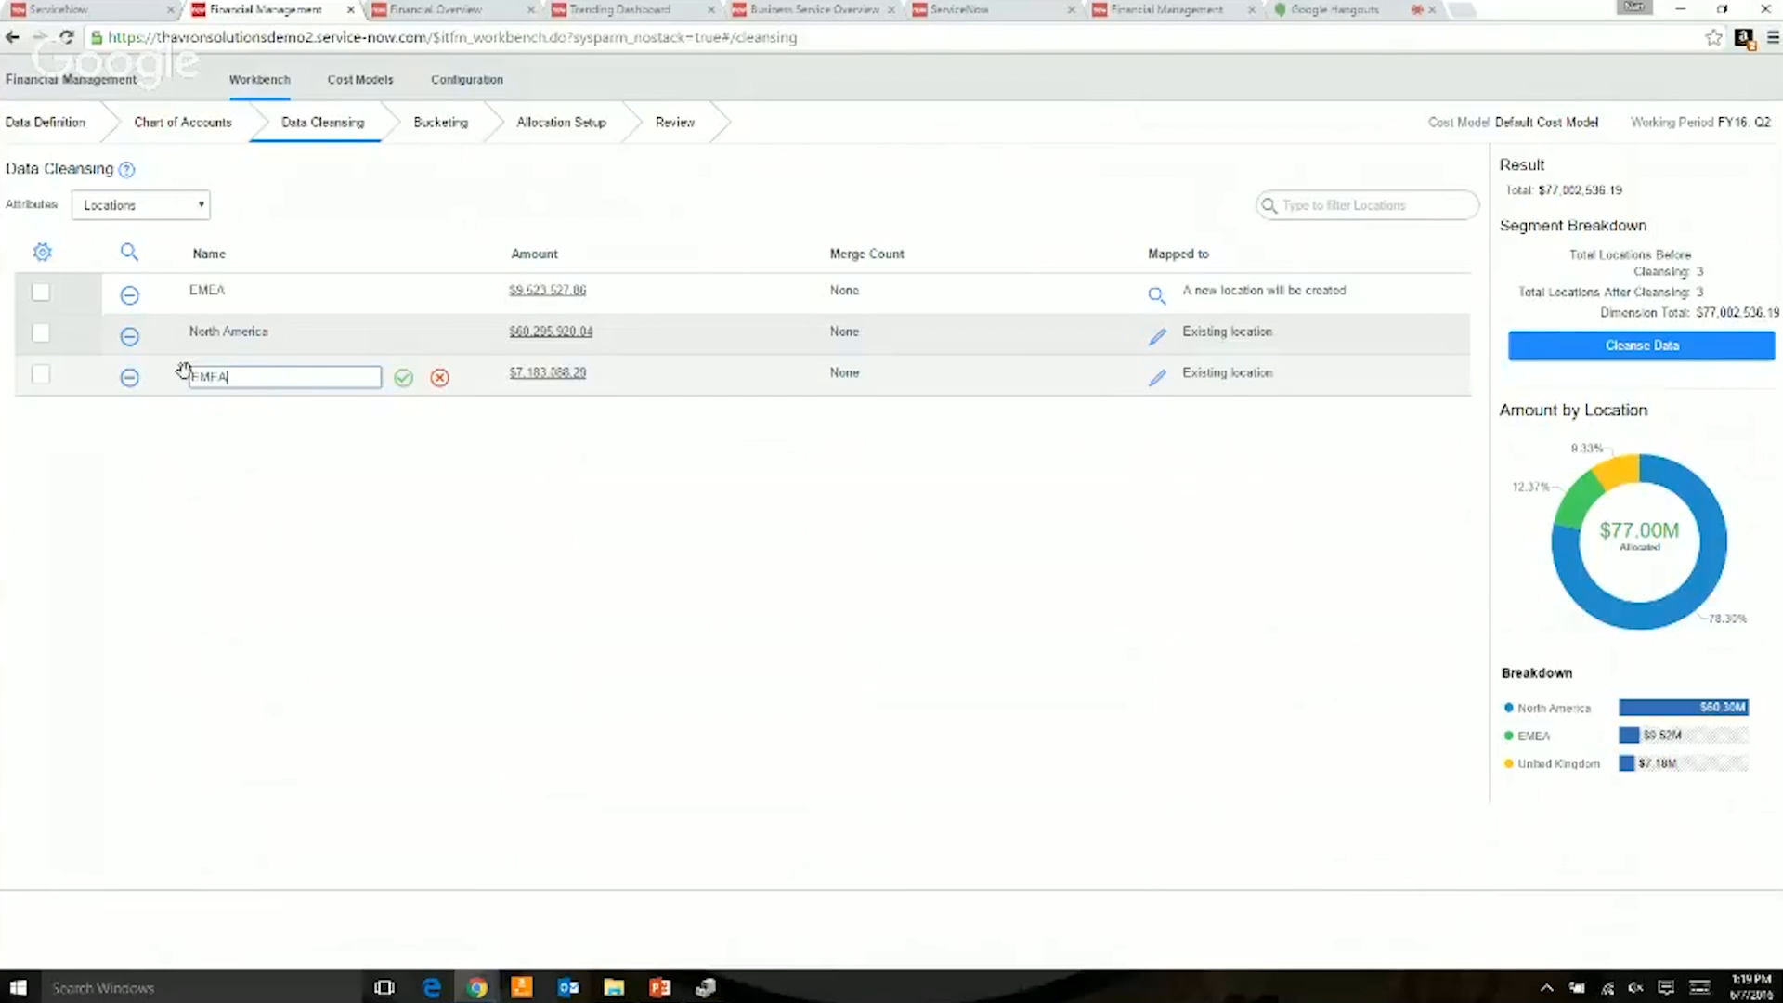
{"action": "left_click", "coordinate": [401, 377]}
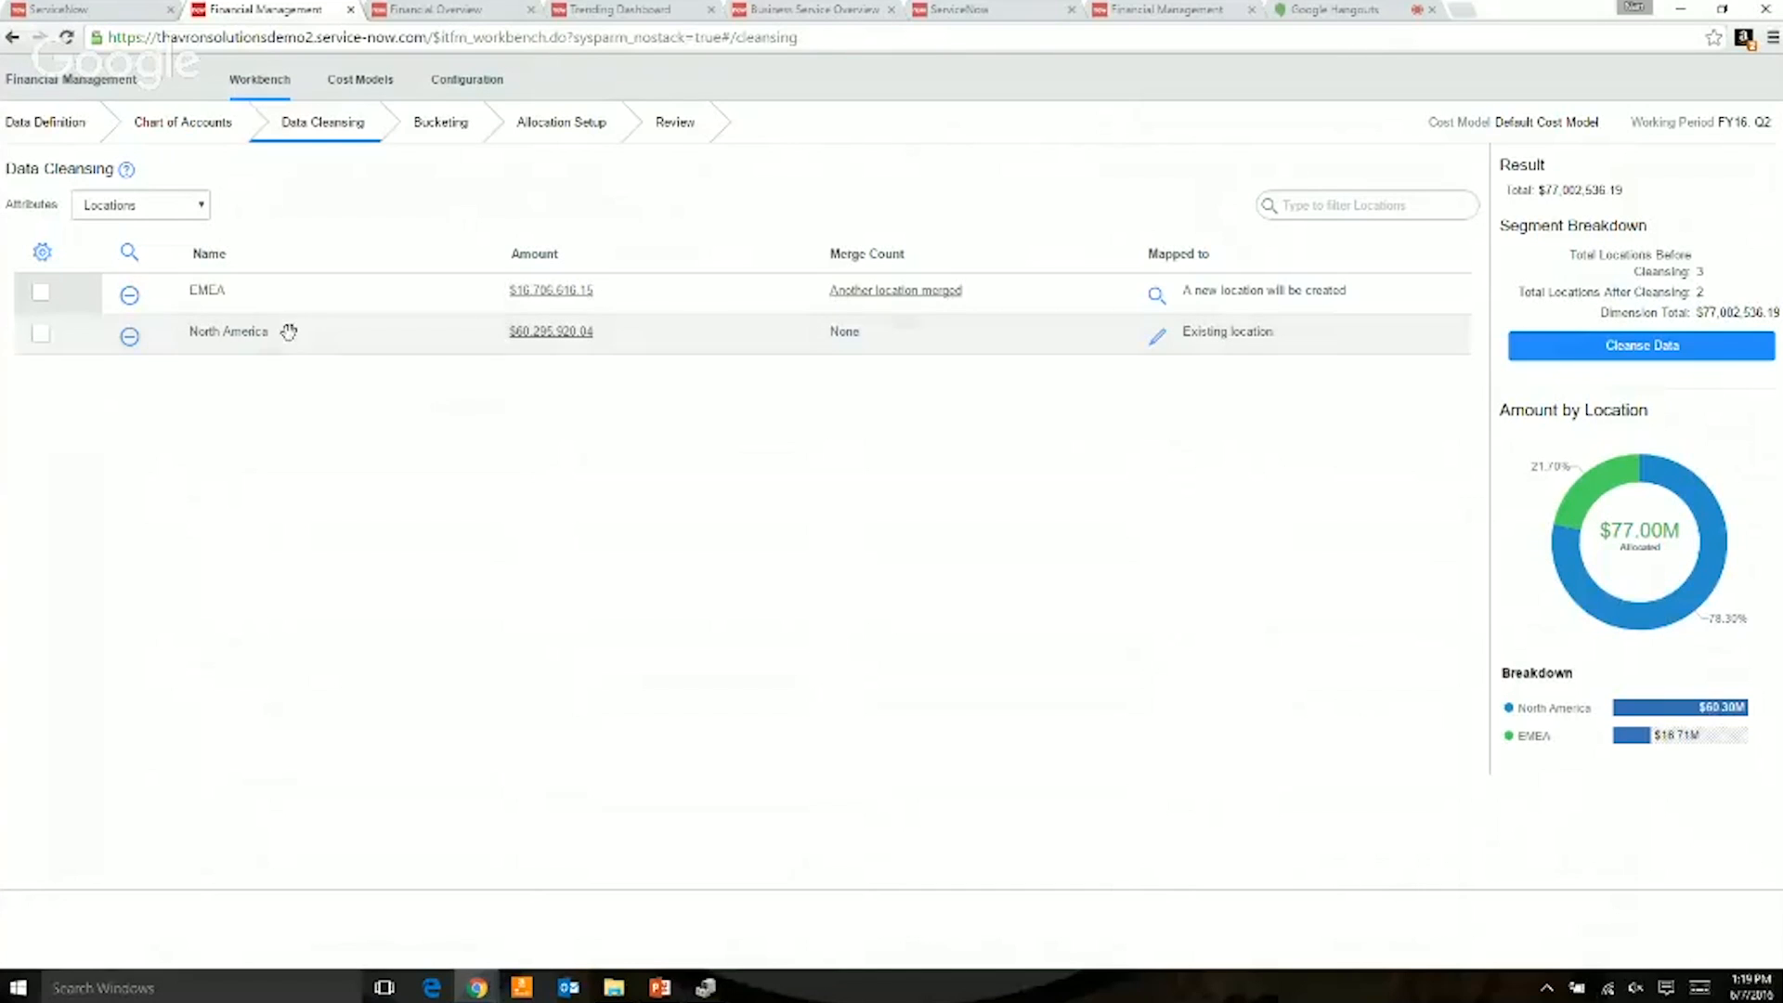
- Check which segments are merged into the EMEA location and run the cleansing on the location data
{"action": "left_click", "coordinate": [906, 292]}
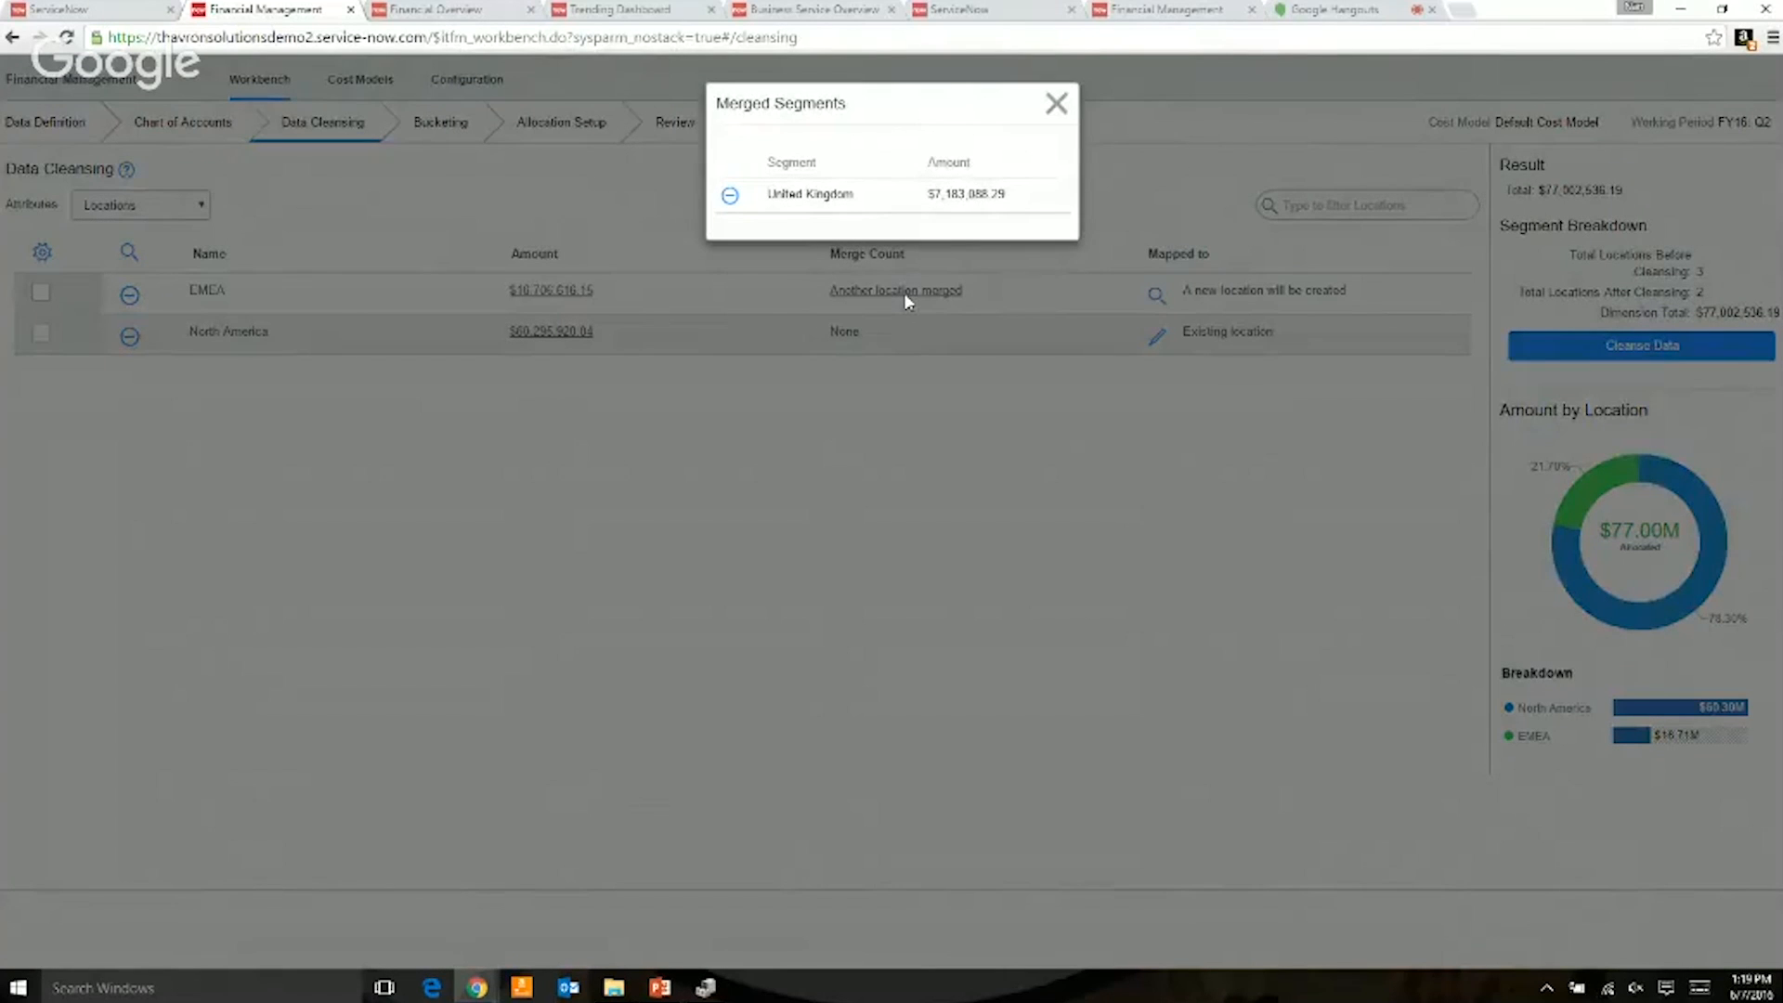
{"action": "left_click", "coordinate": [1050, 108]}
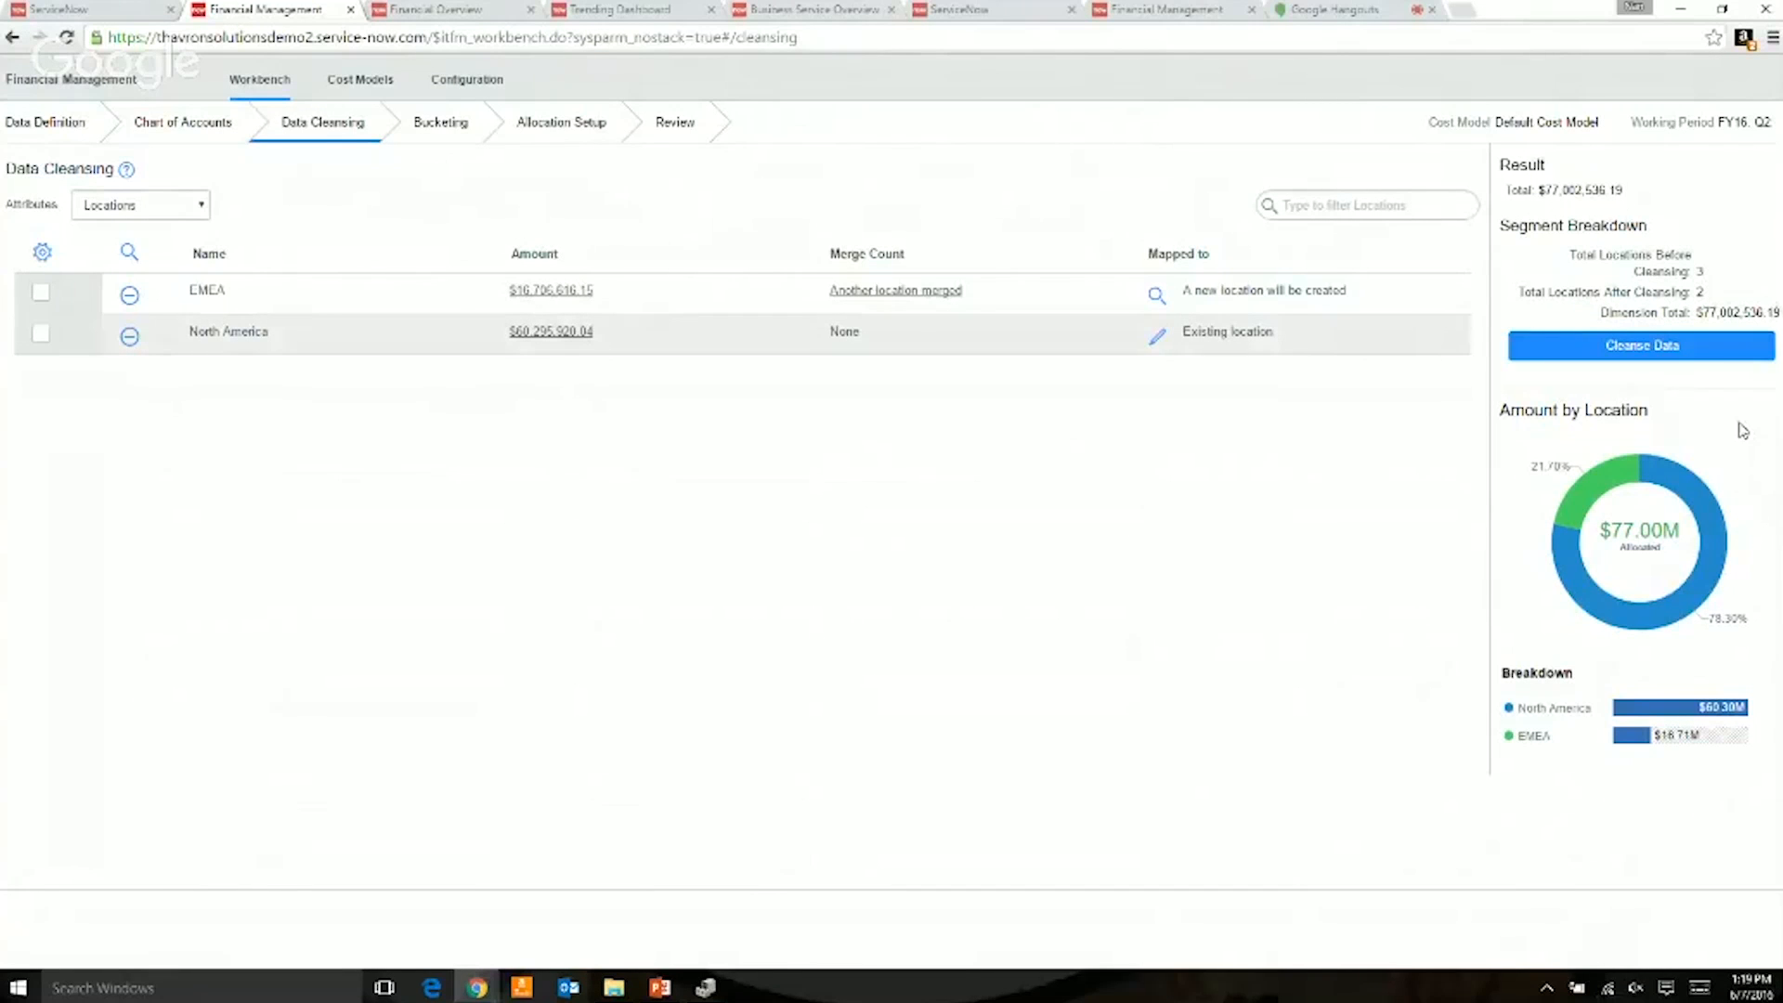
{"action": "left_click", "coordinate": [1706, 360]}
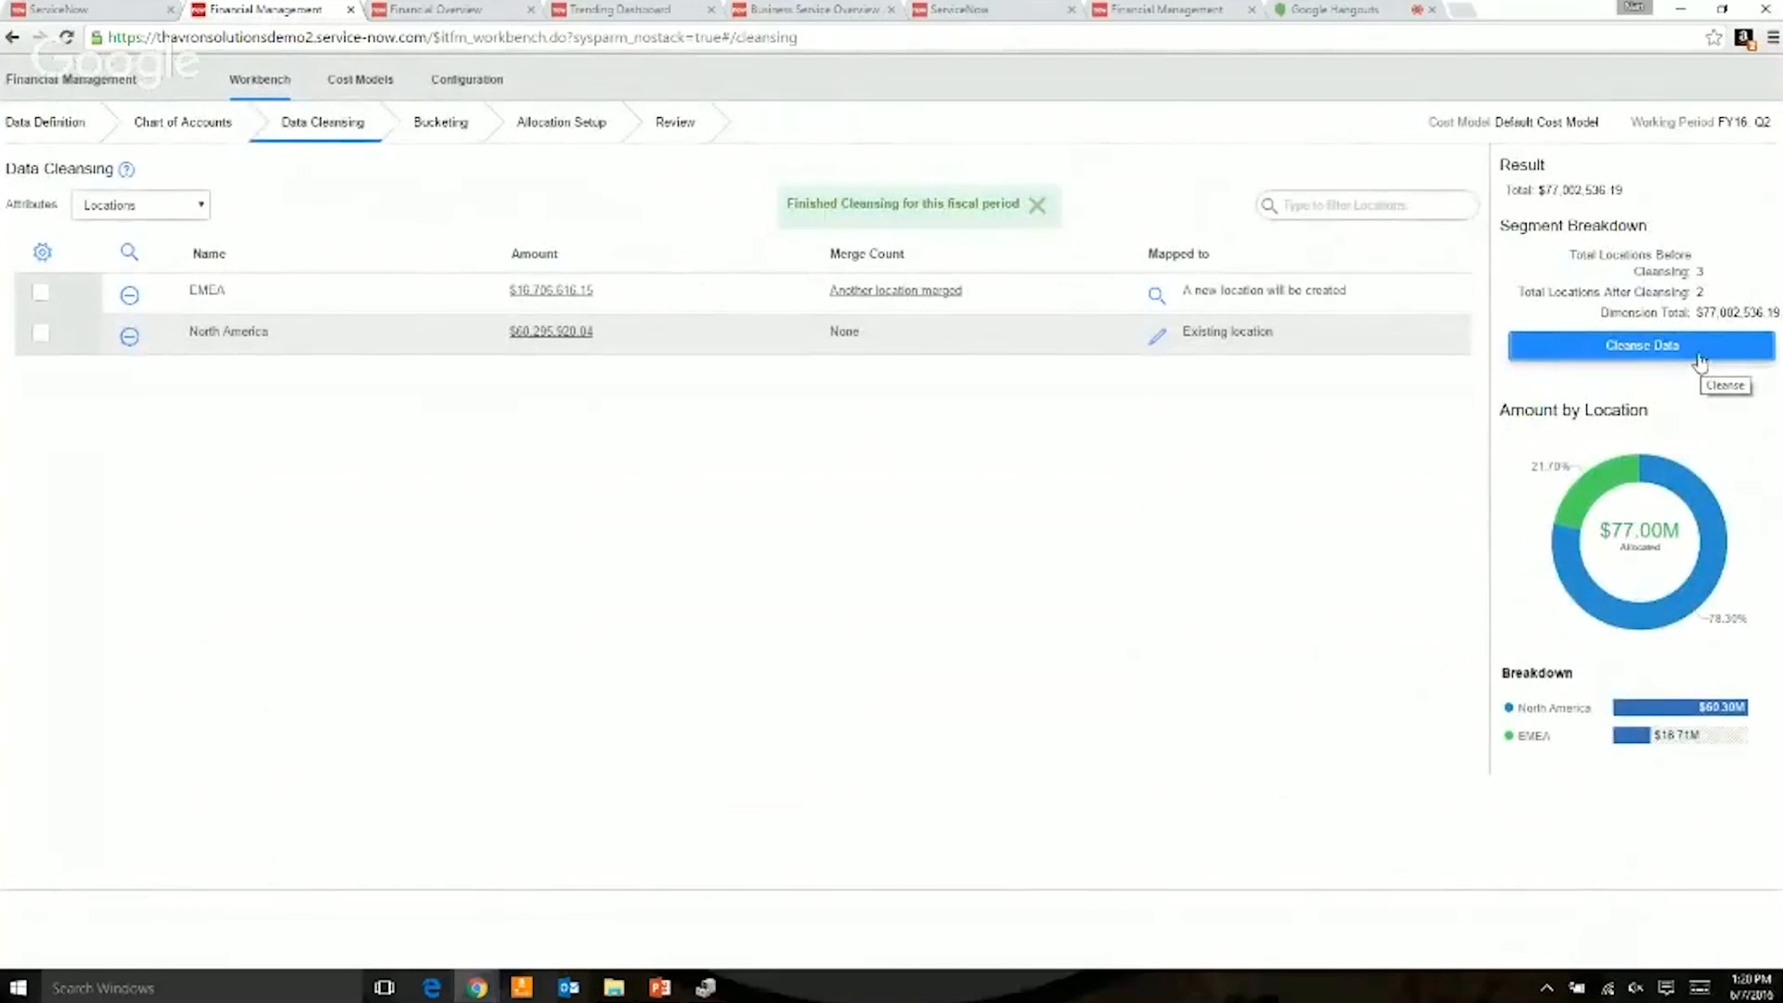
{"action": "left_click", "coordinate": [1038, 207]}
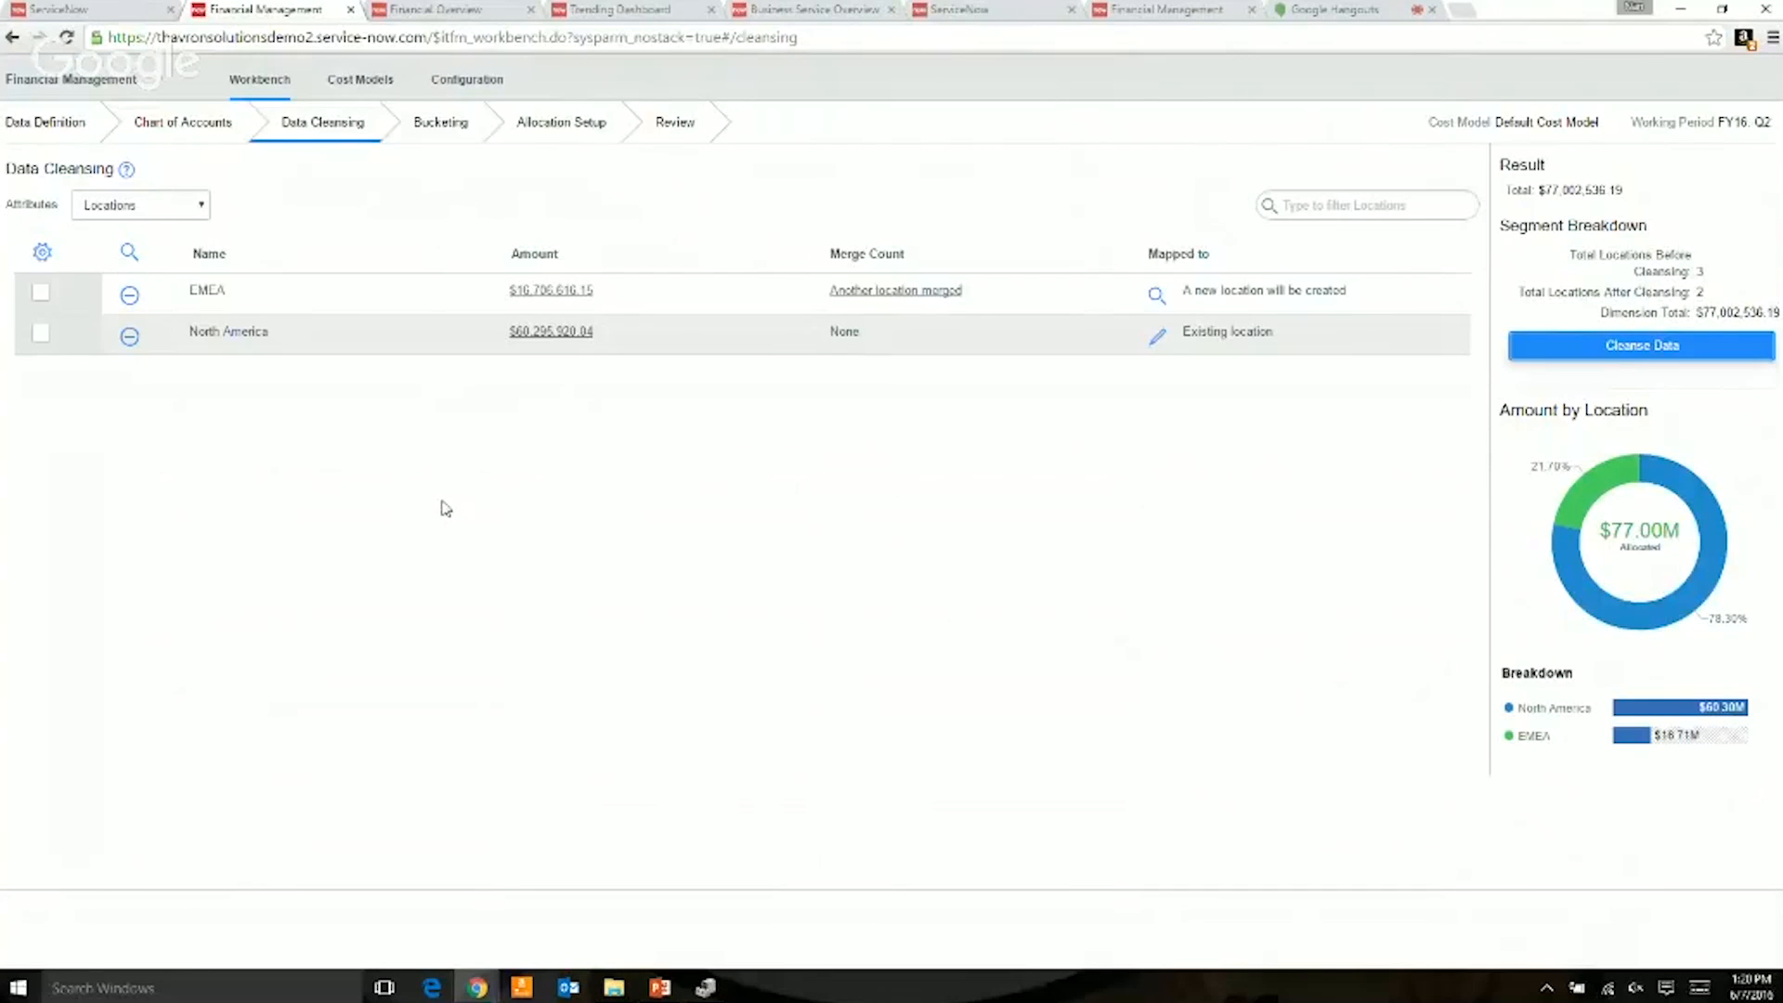
- In the Bucketing stage, show the accounts categorized in buckets and inspect the cleansed ledger entries of the Auditing Service account
{"action": "left_click", "coordinate": [455, 129]}
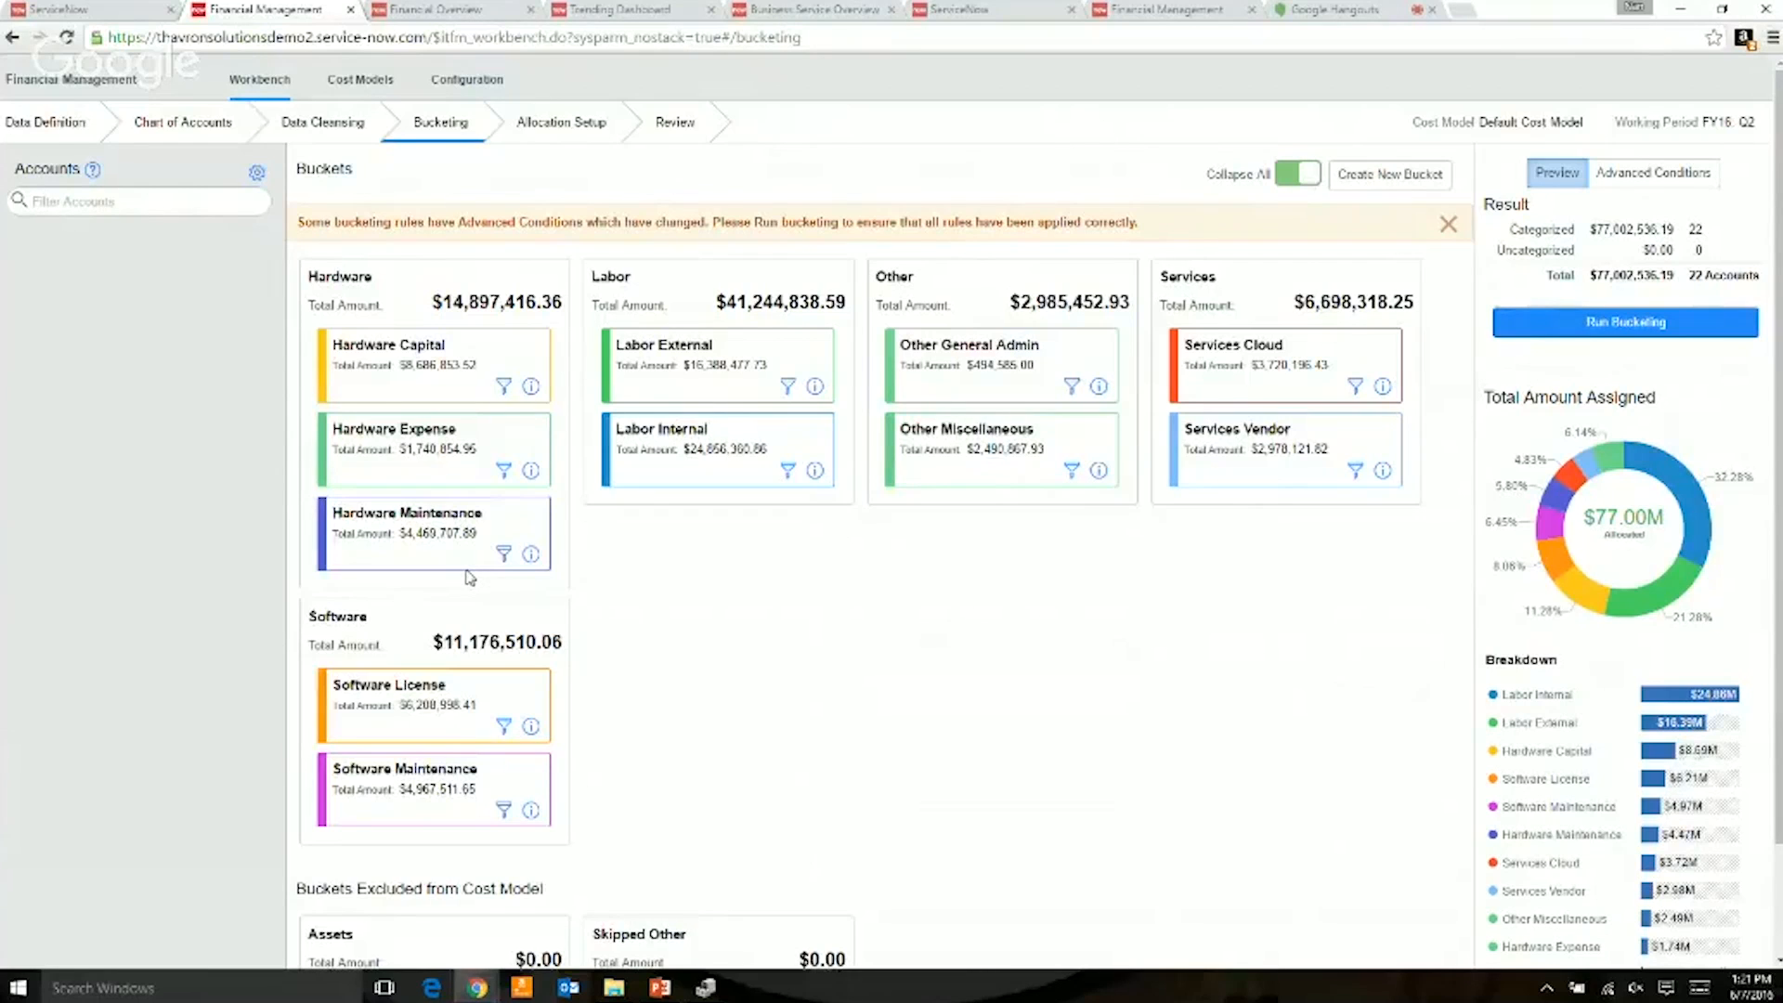
{"action": "left_click", "coordinate": [257, 173]}
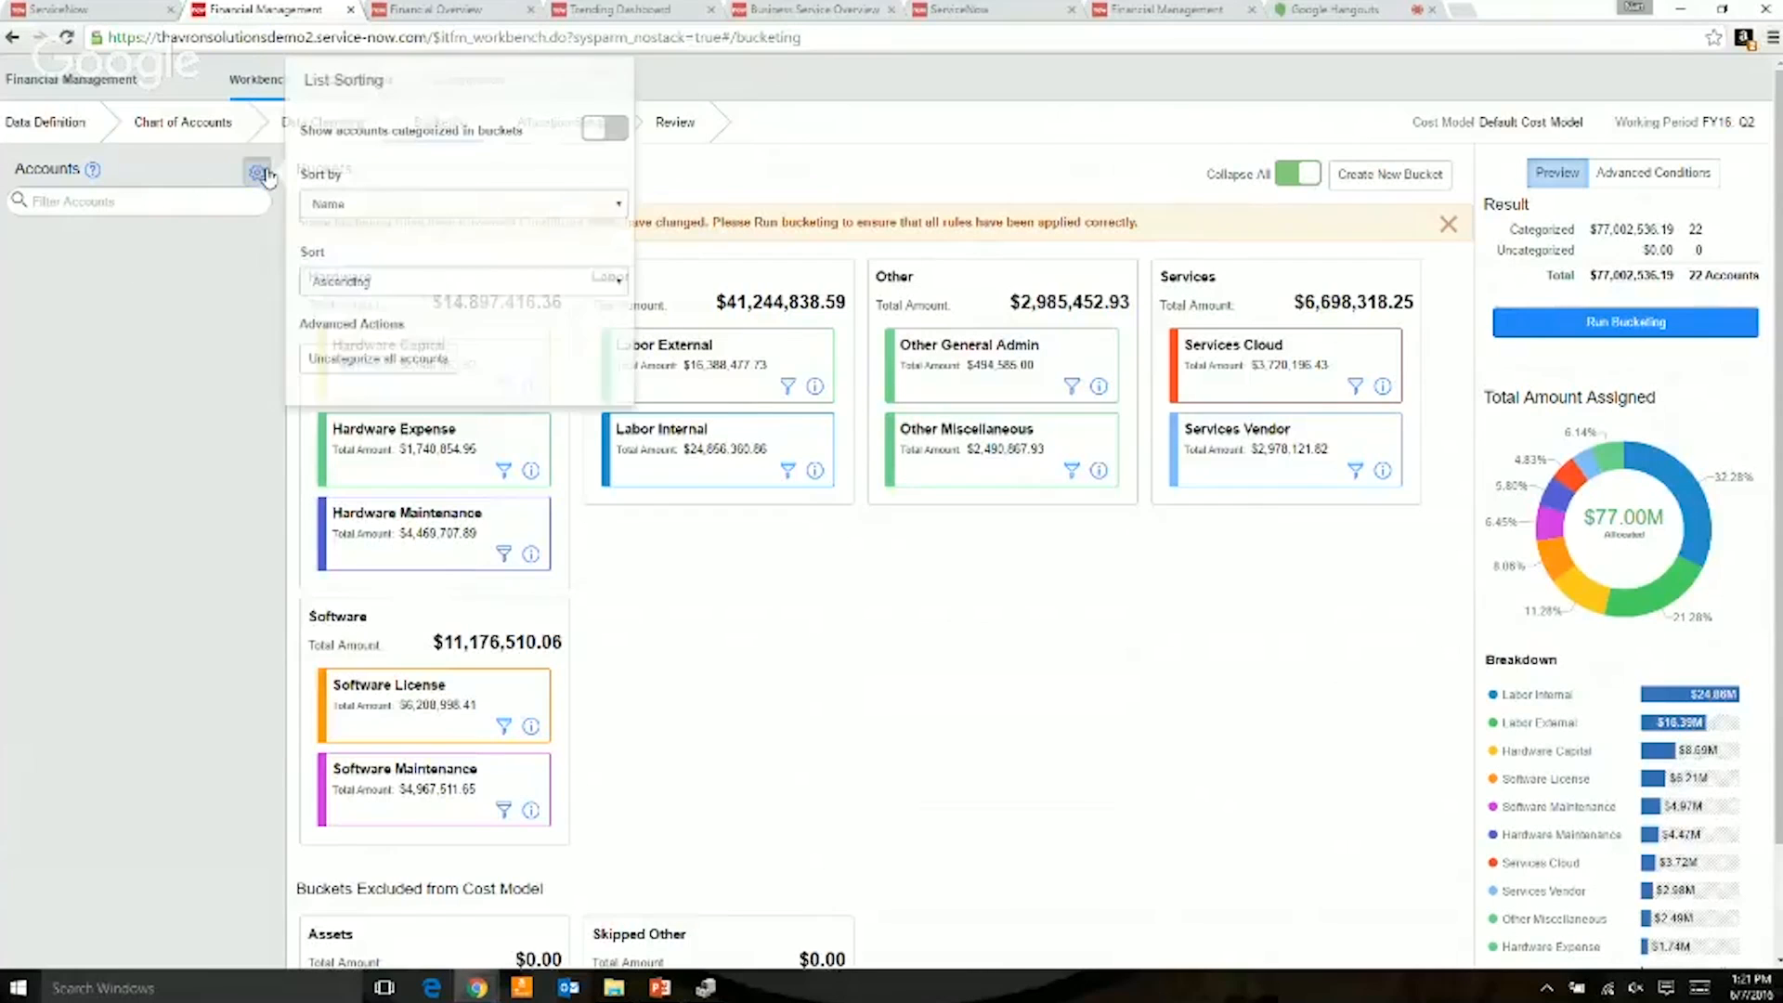
{"action": "left_click", "coordinate": [611, 133]}
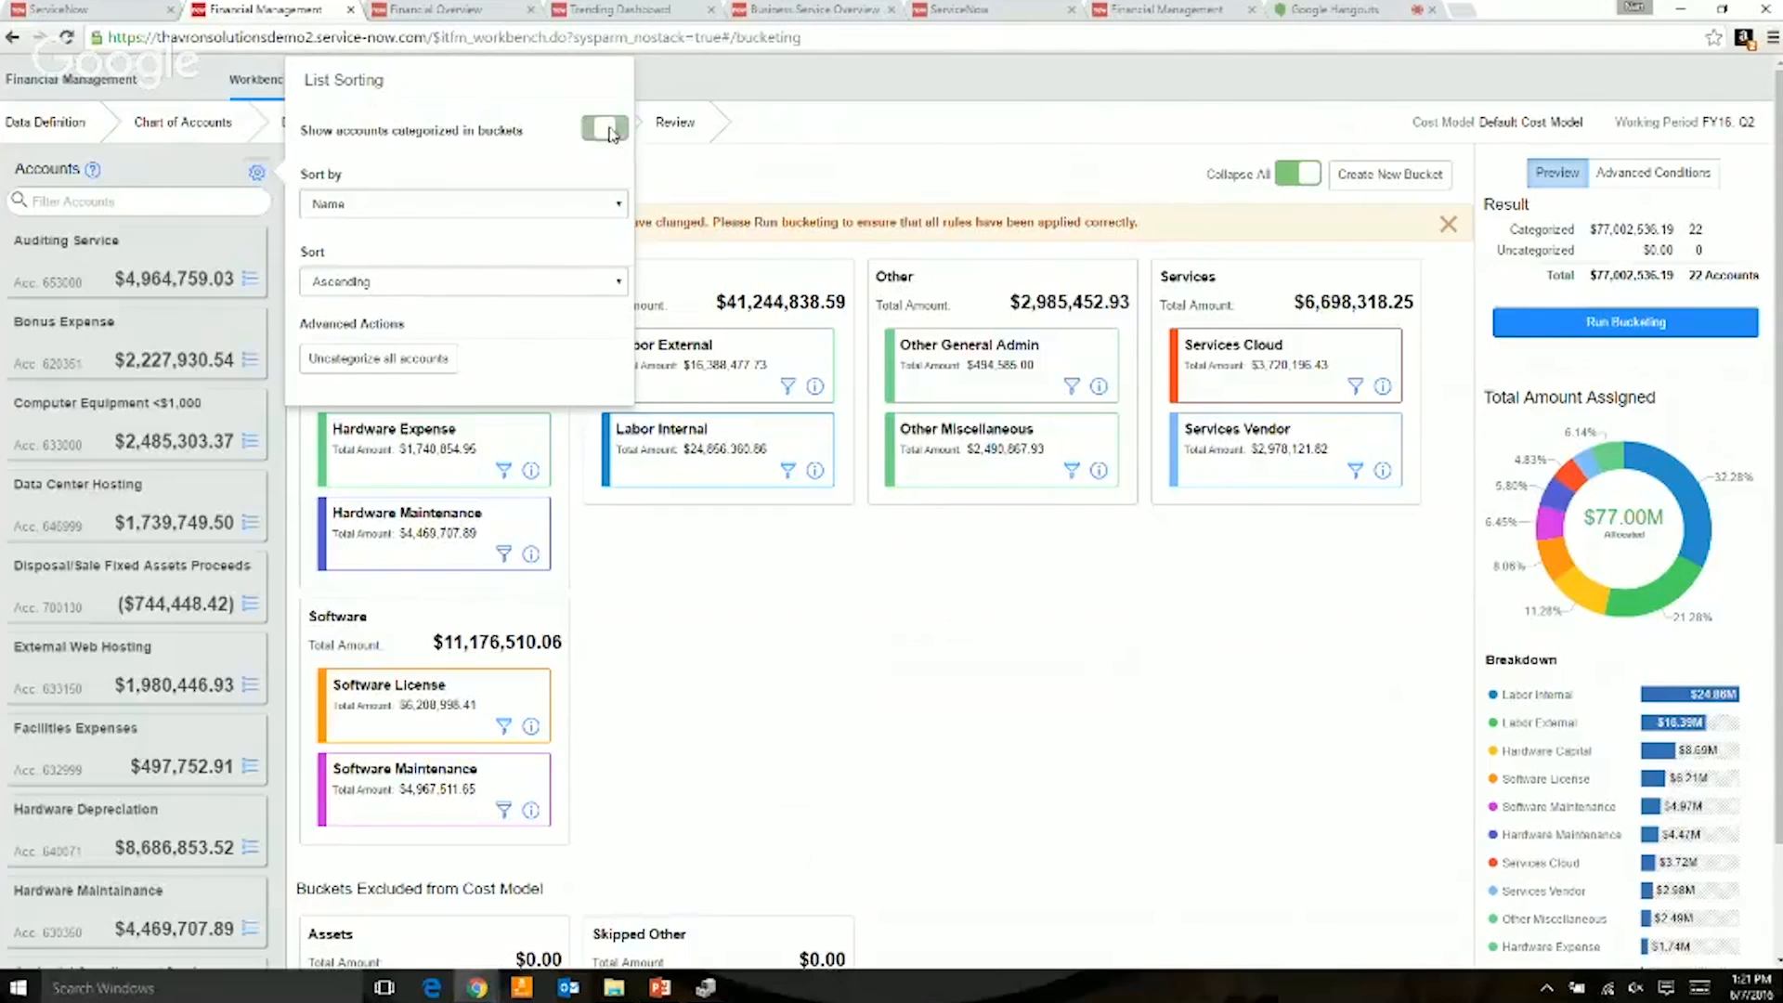
{"action": "left_click", "coordinate": [914, 178]}
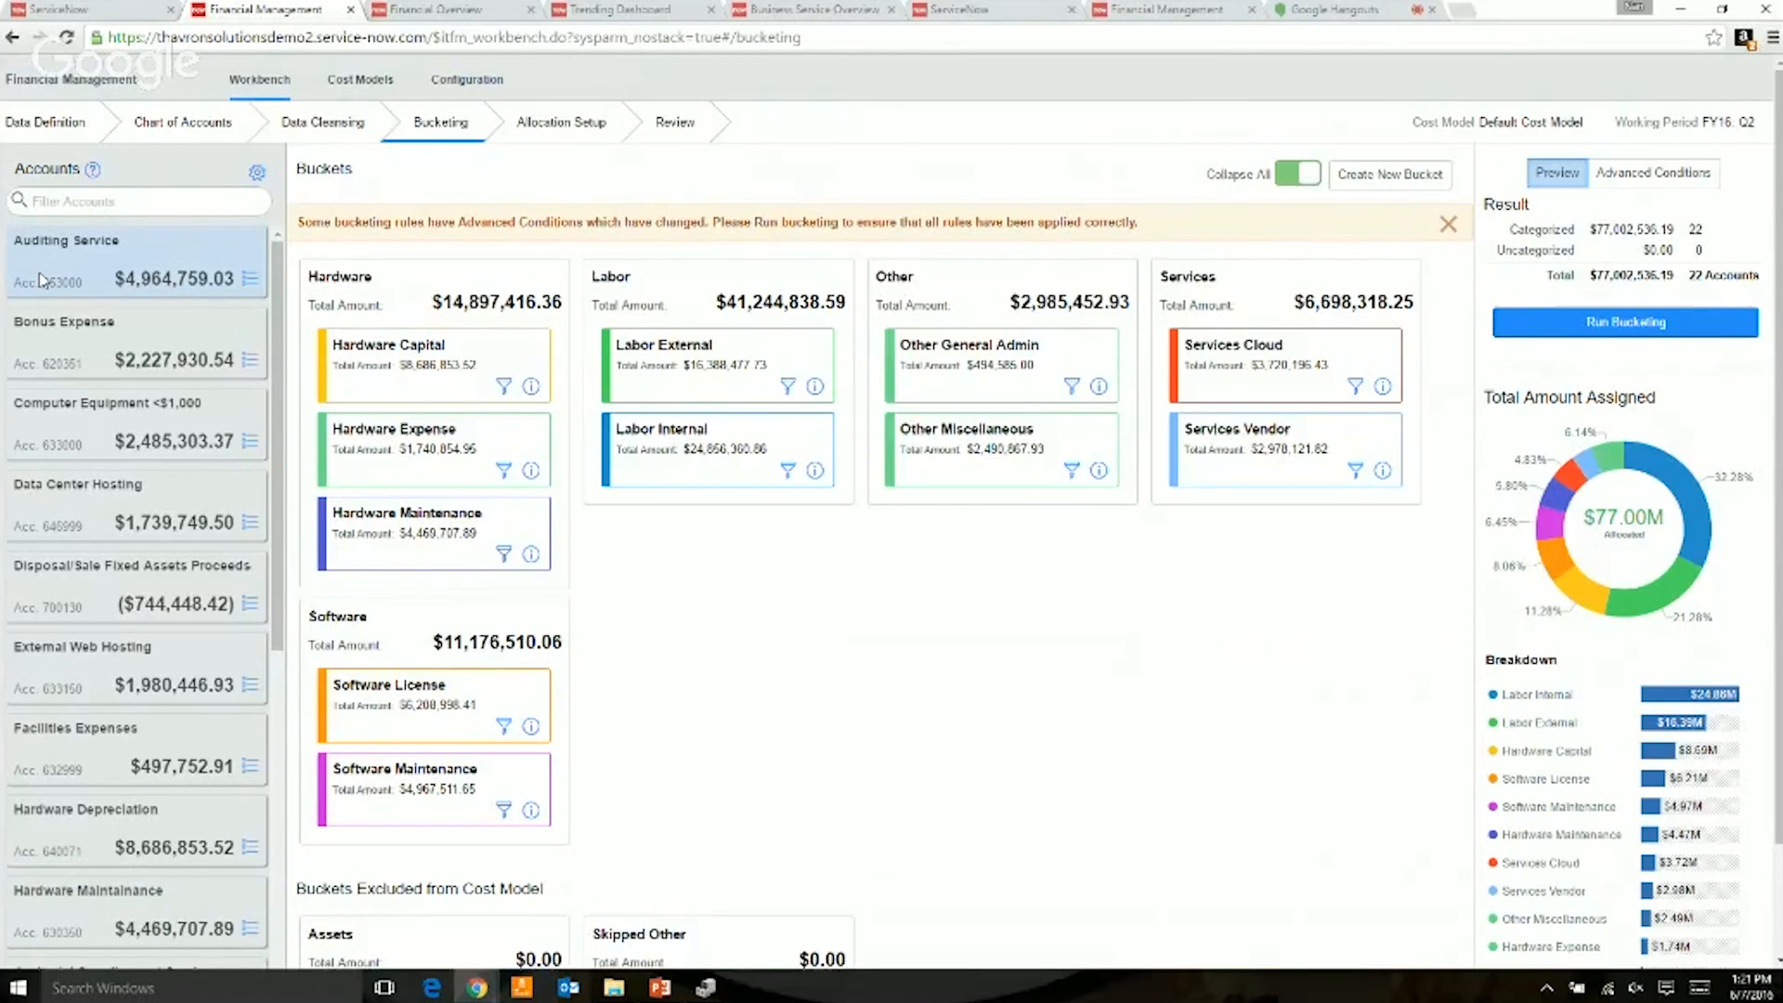
{"action": "left_click", "coordinate": [242, 286]}
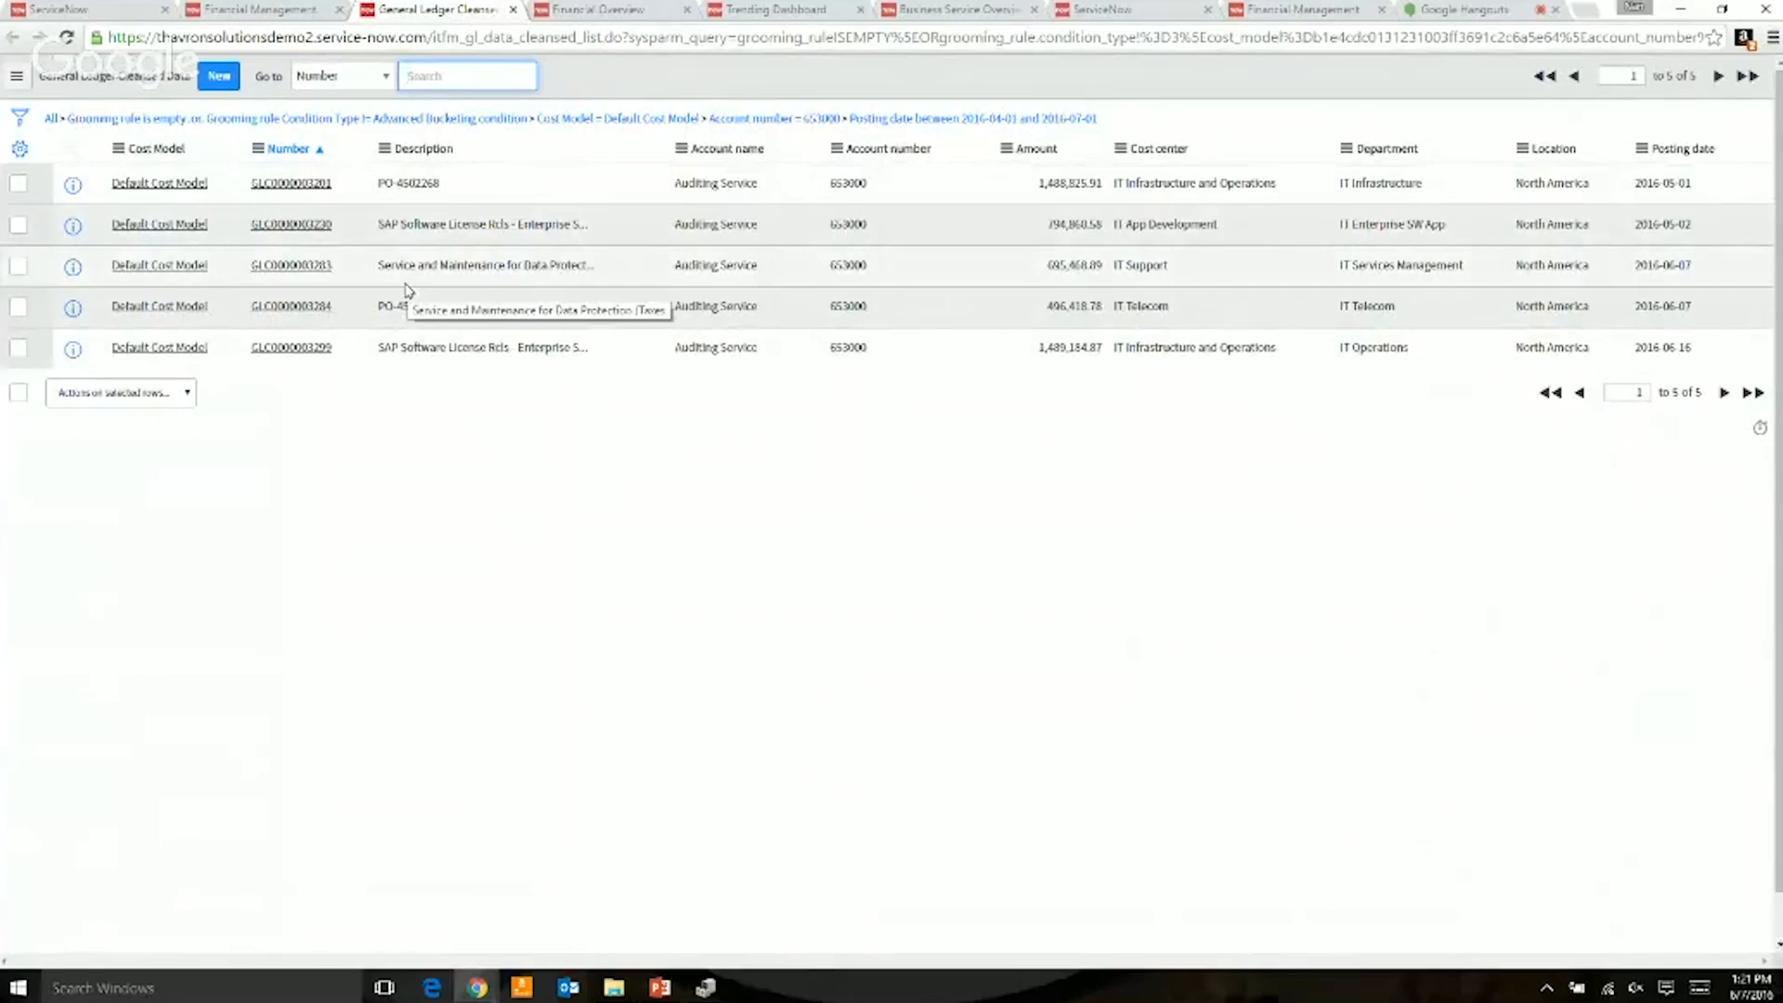
{"action": "left_click", "coordinate": [299, 14]}
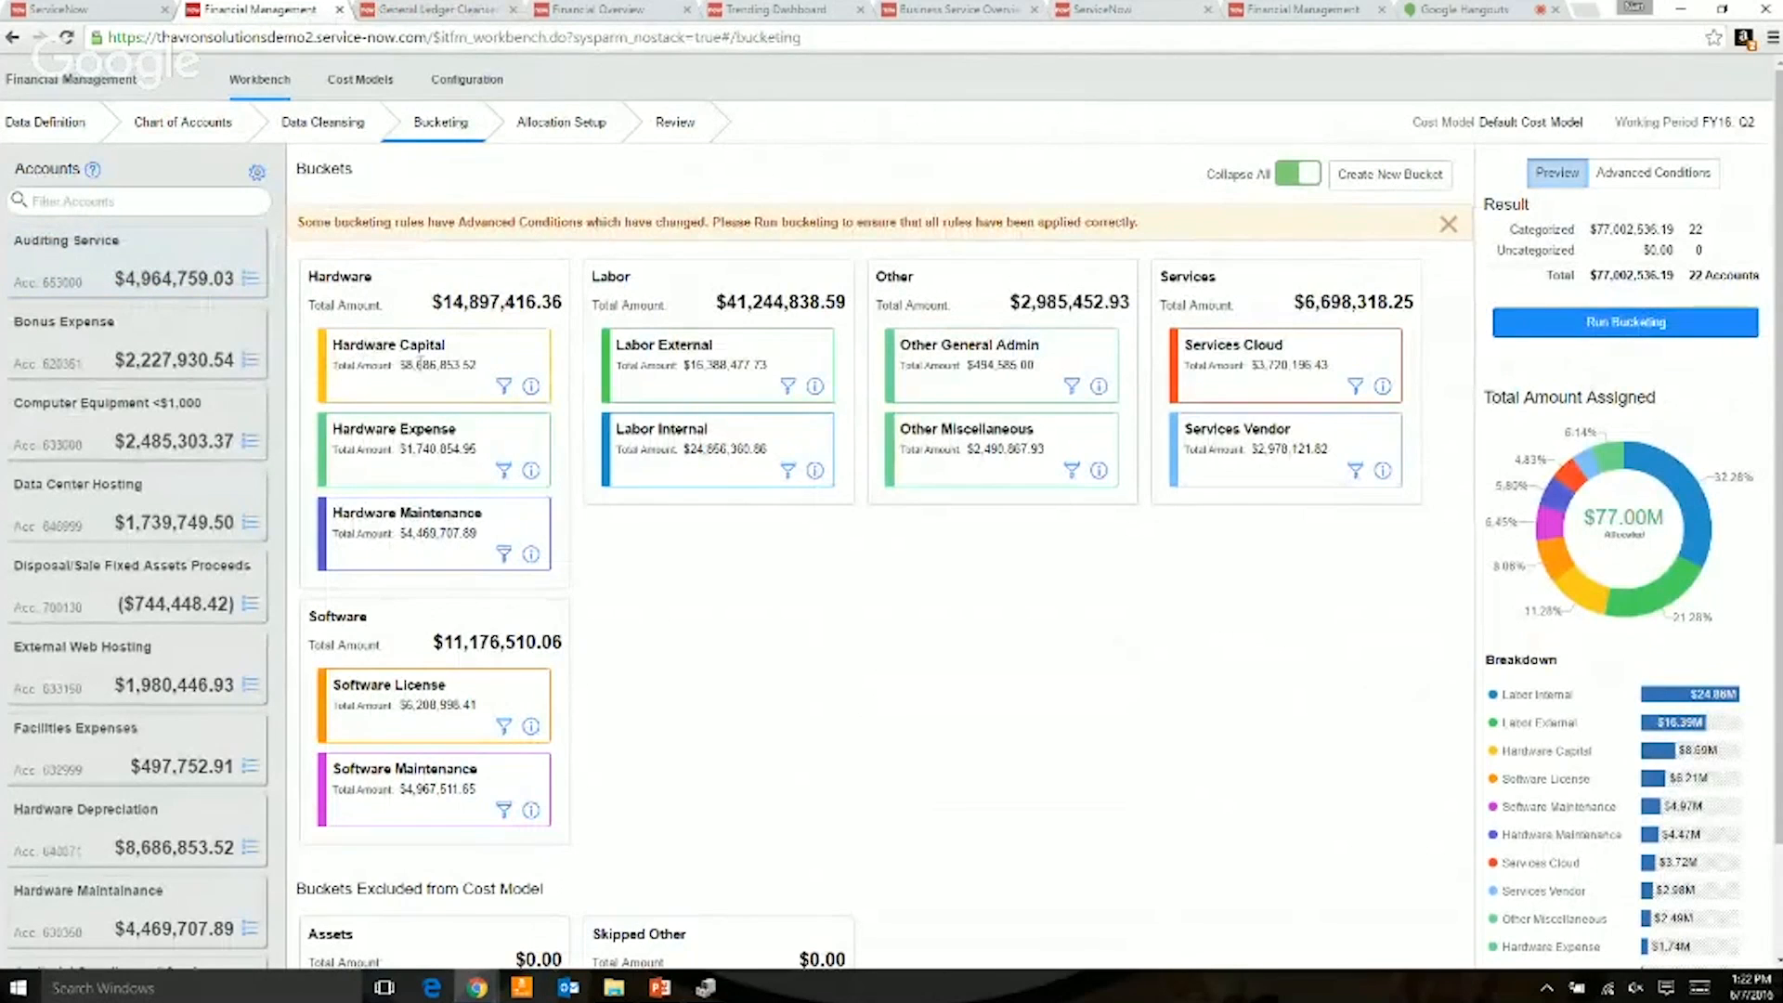
- Remove the Hardware Depreciation account from the Hardware Capital bucket
{"action": "left_click", "coordinate": [531, 386]}
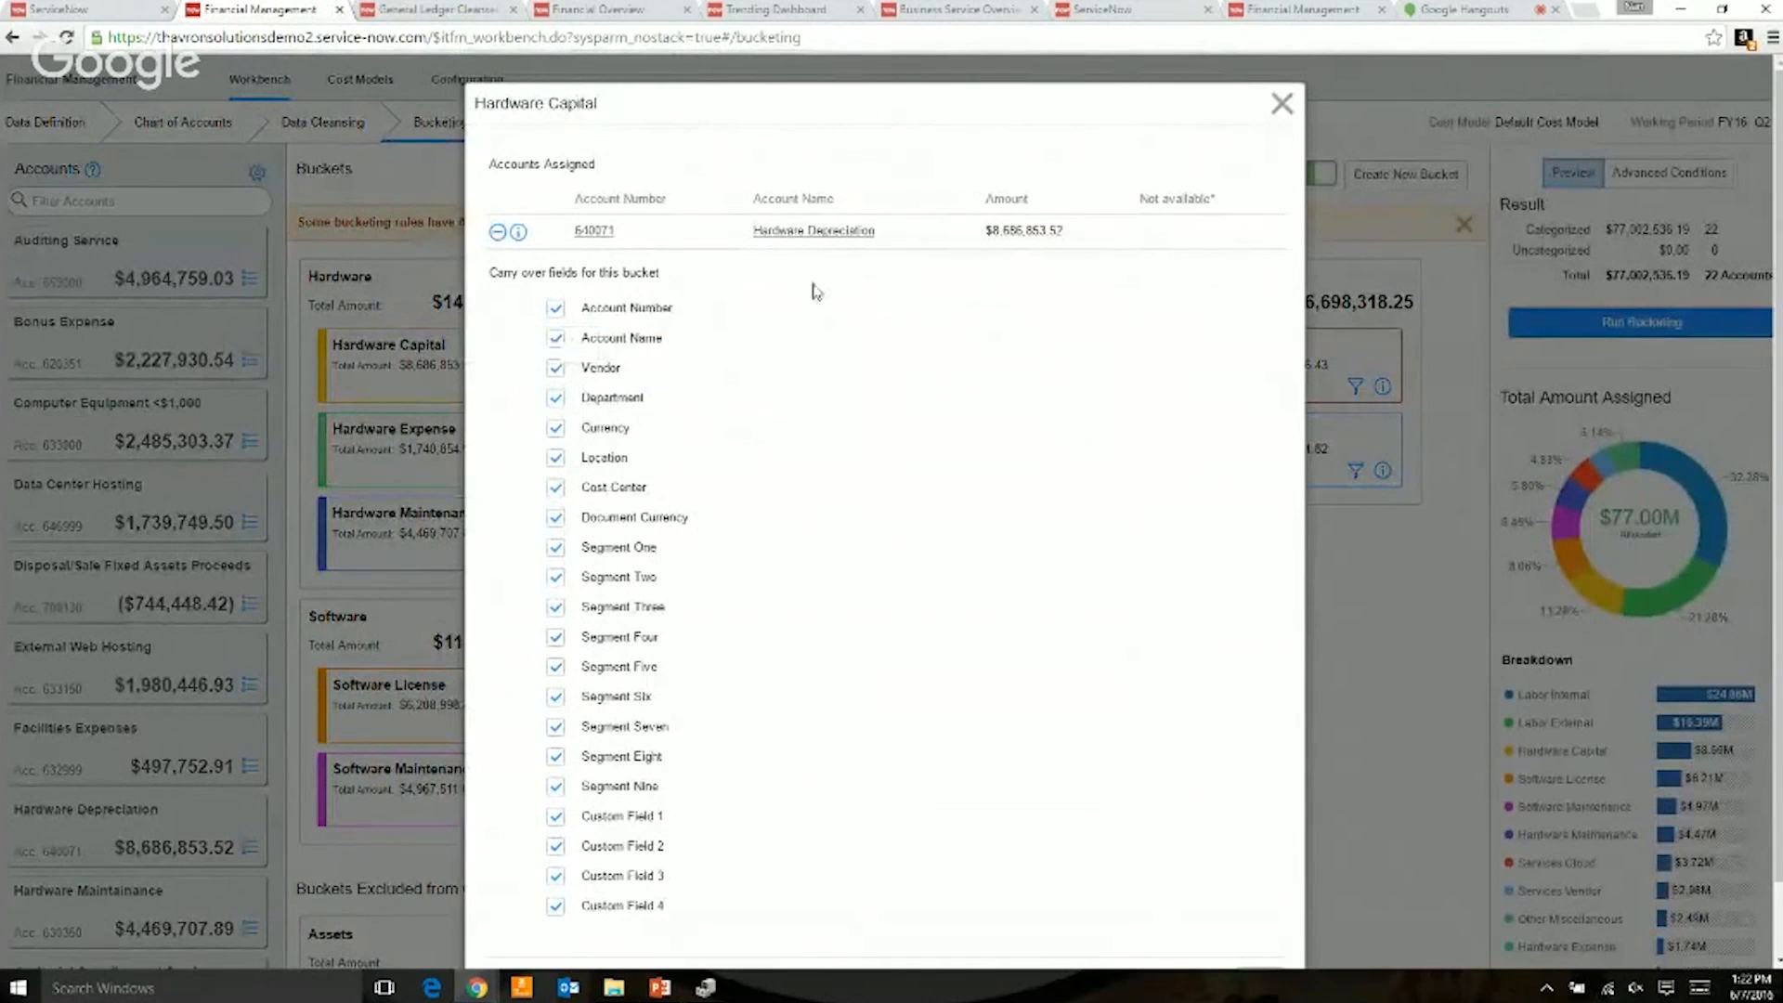
{"action": "left_click", "coordinate": [498, 232]}
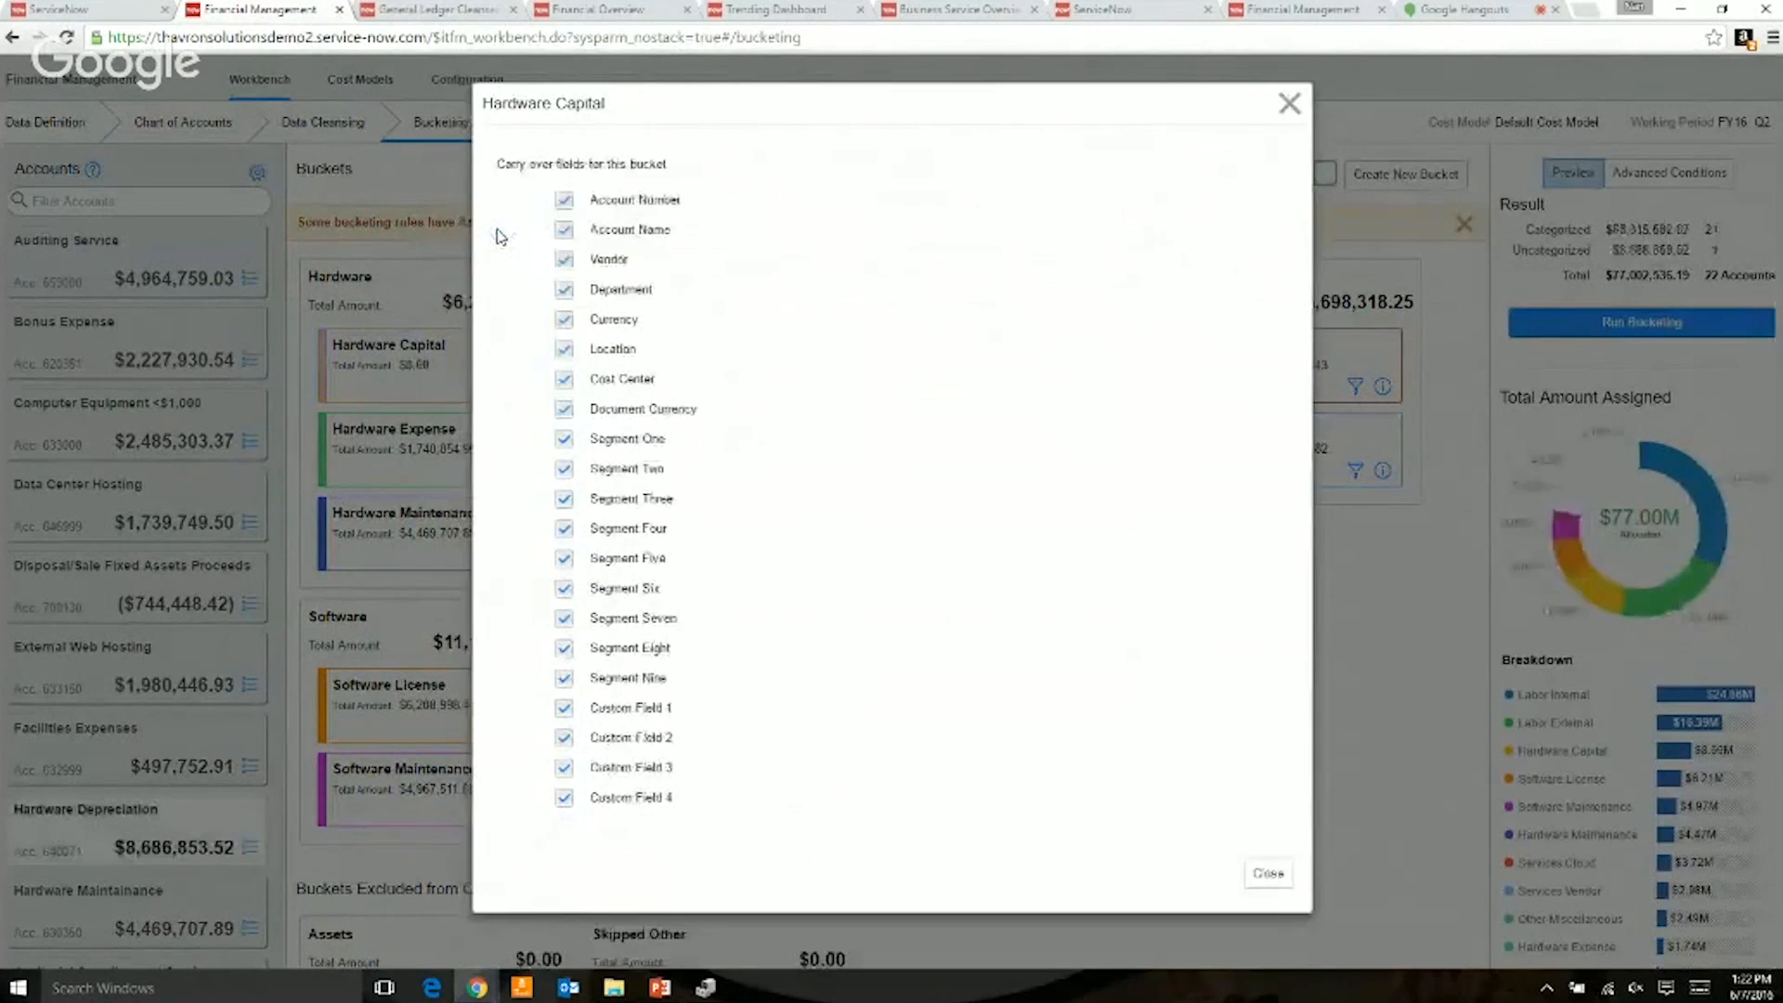
{"action": "left_click", "coordinate": [1290, 105]}
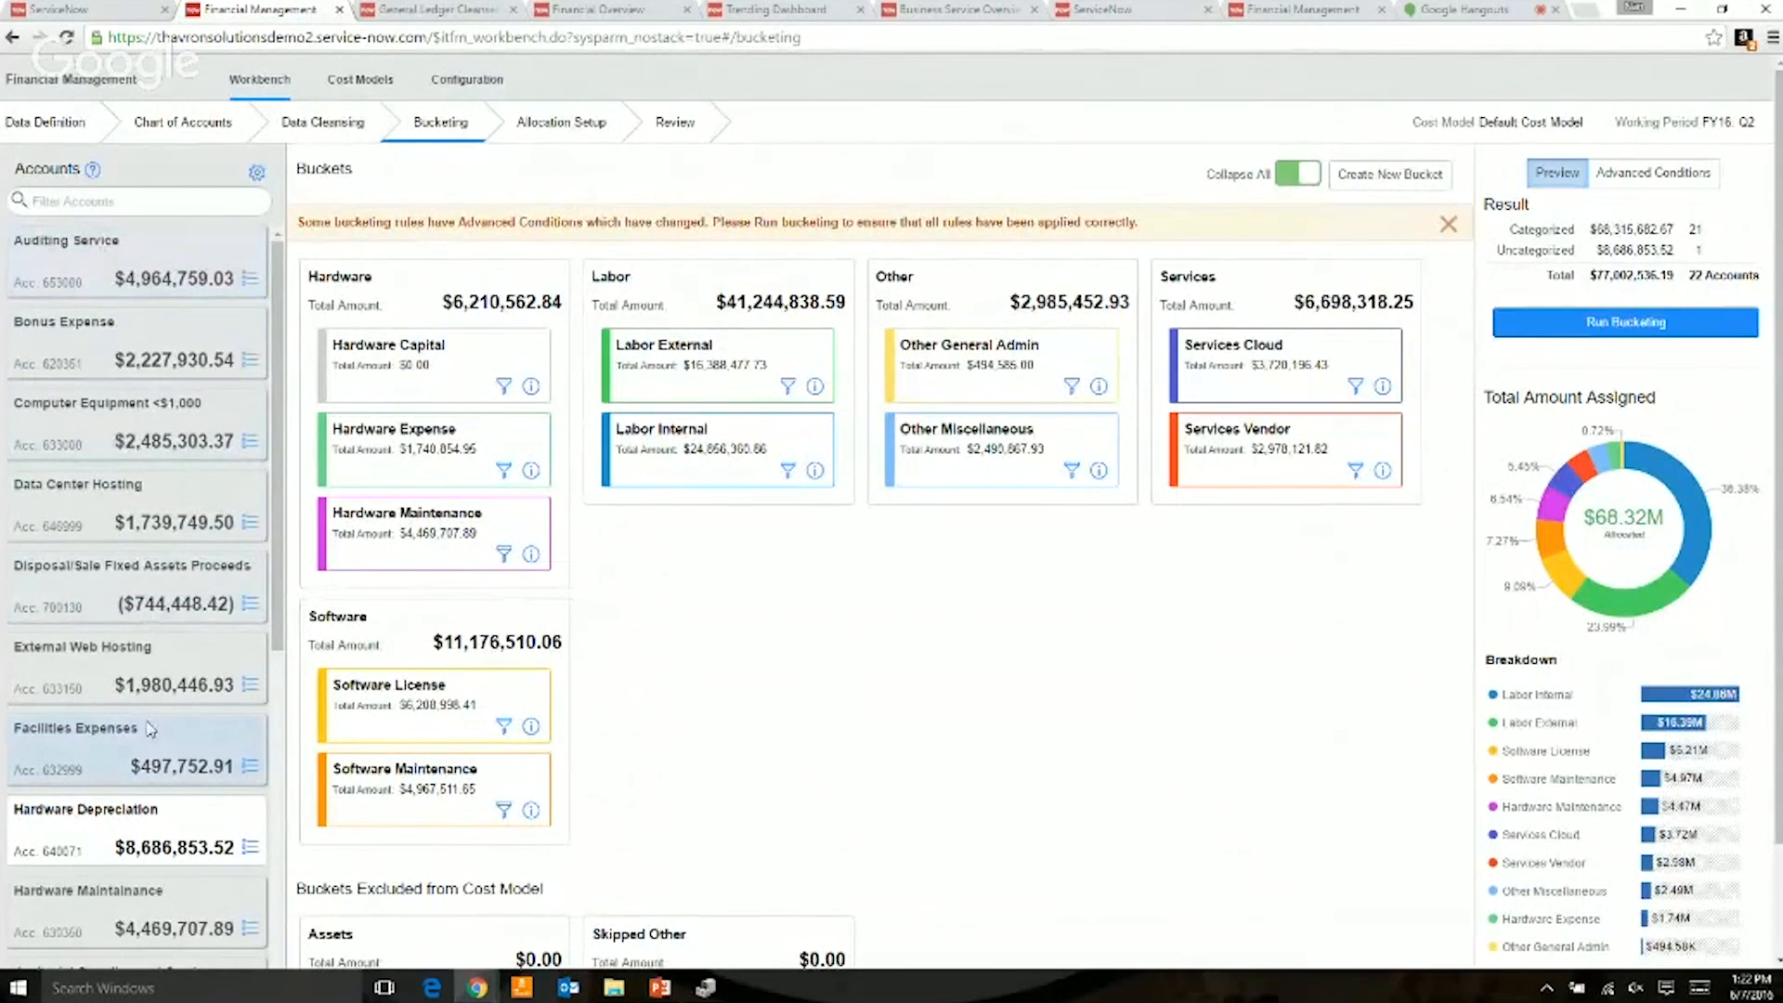
- Hide the accounts categorized in buckets and assign the Hardware Depreciation account to the Hardware Capital bucket
{"action": "left_click", "coordinate": [255, 173]}
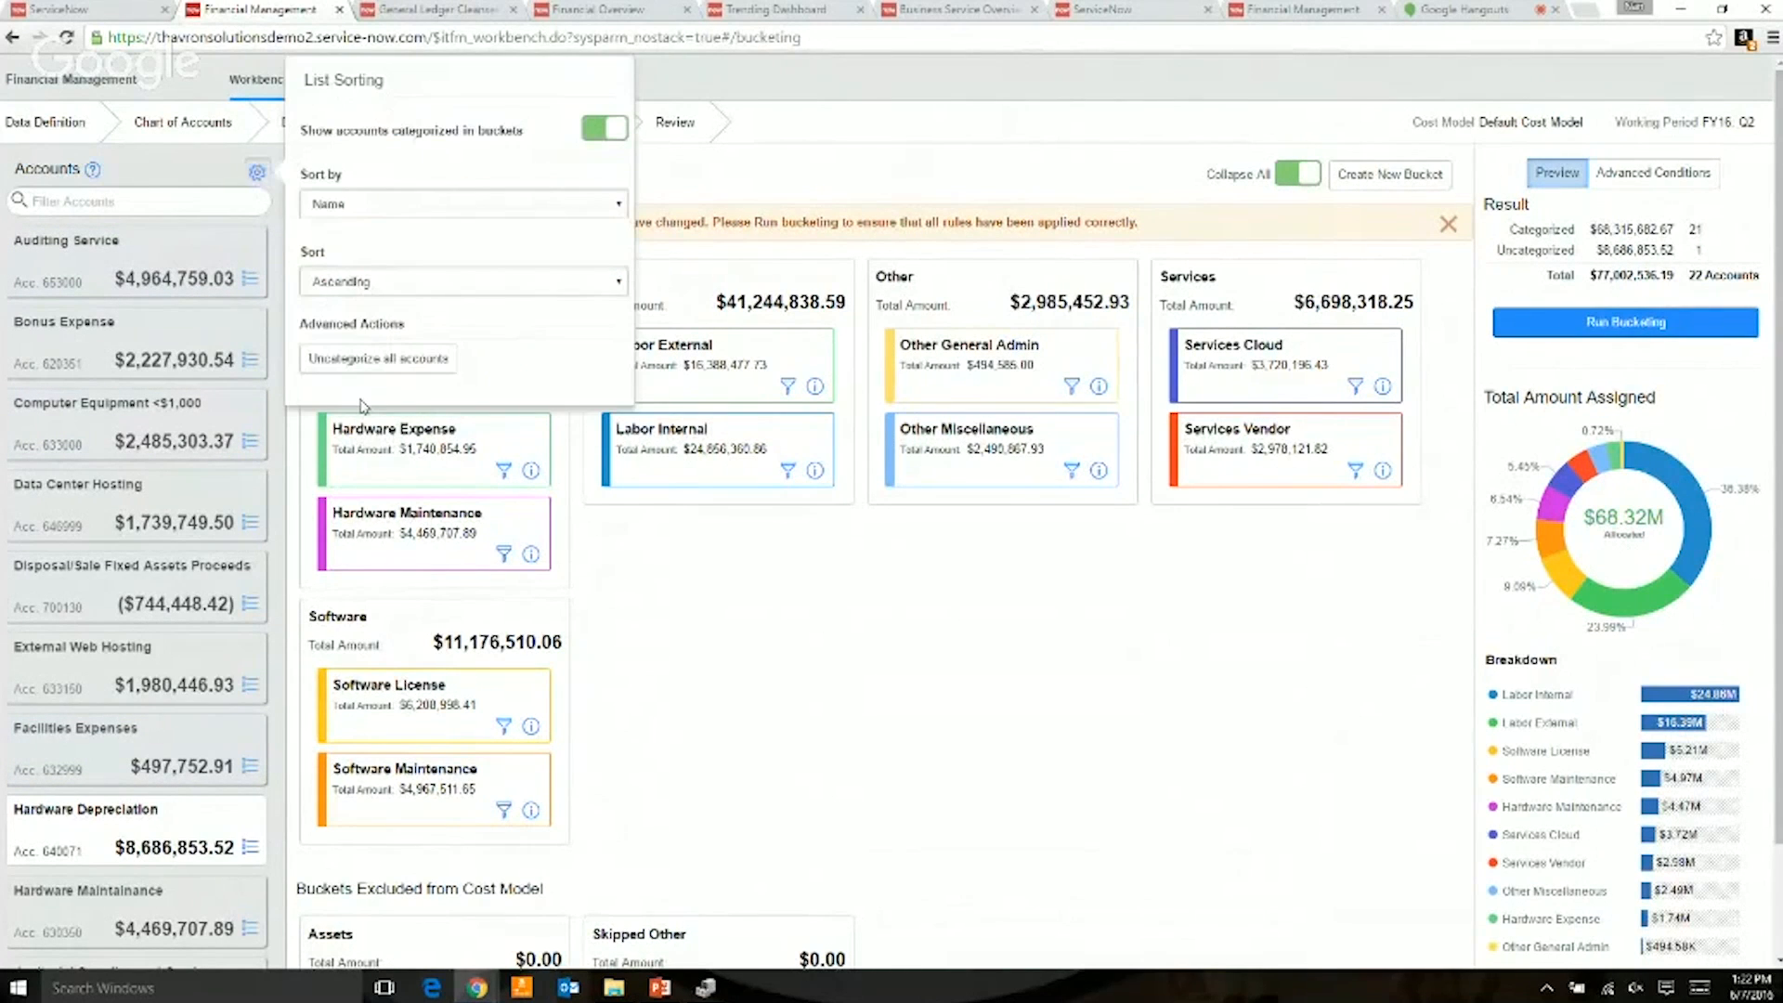
{"action": "left_click", "coordinate": [587, 133]}
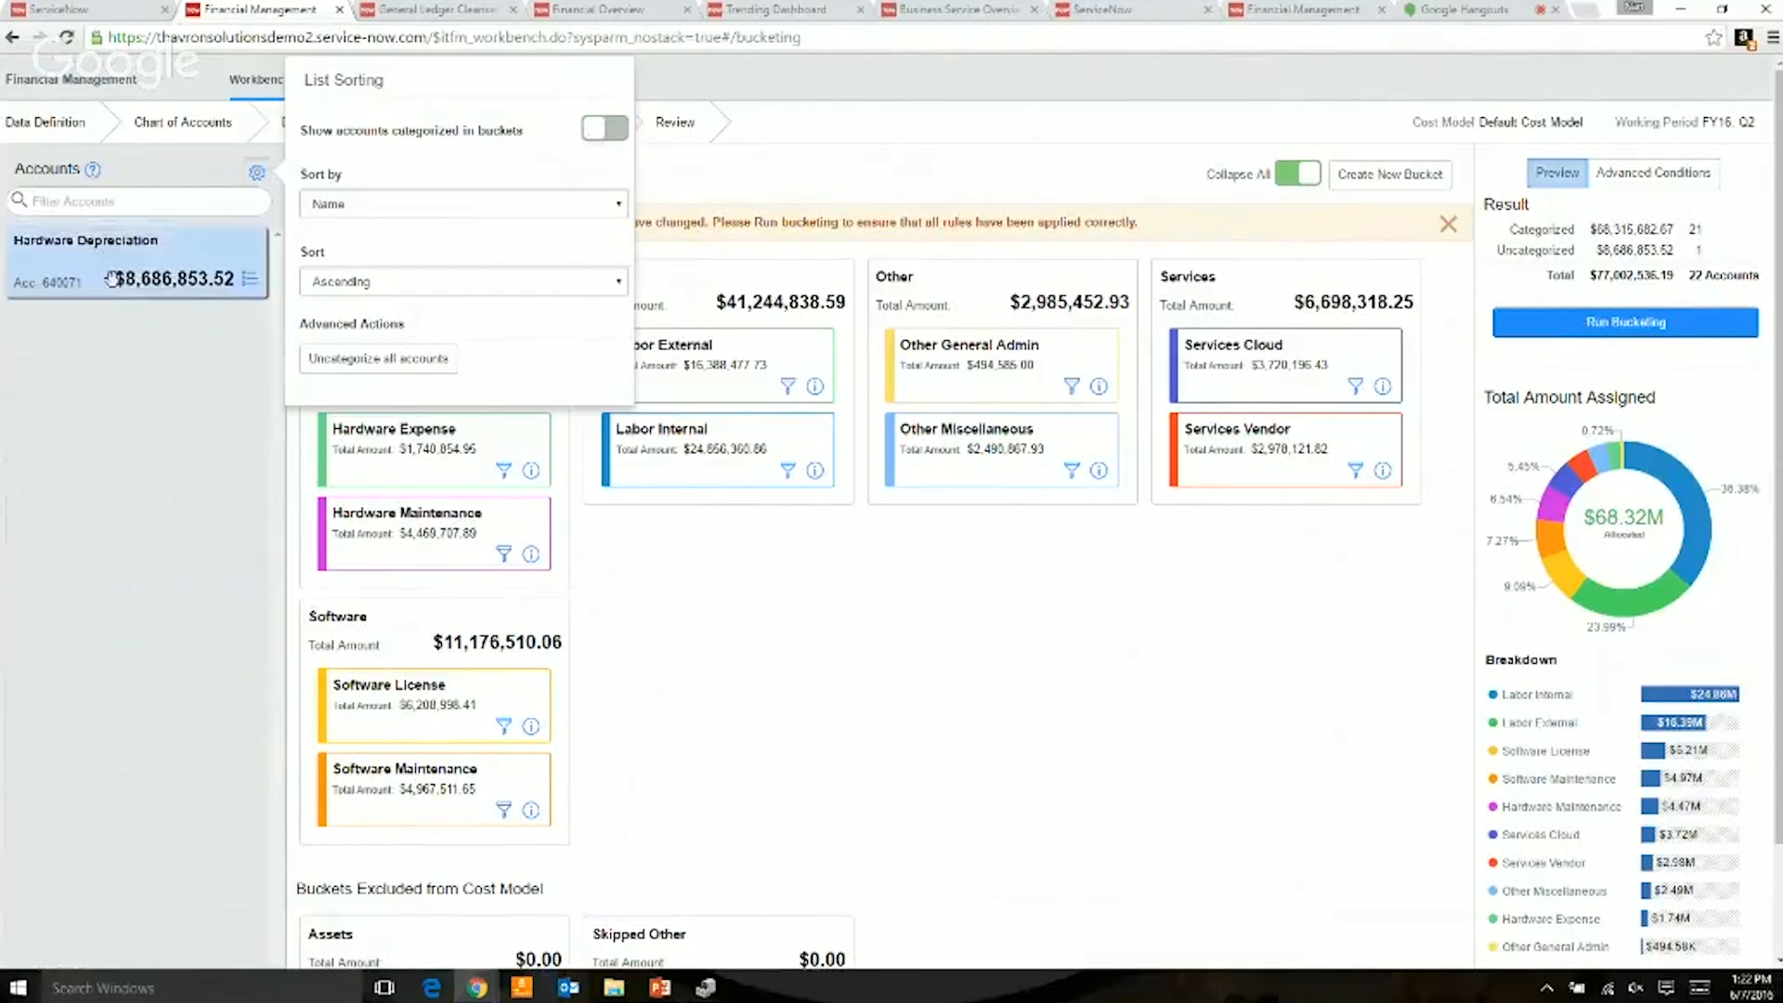
{"action": "left_click", "coordinate": [780, 194]}
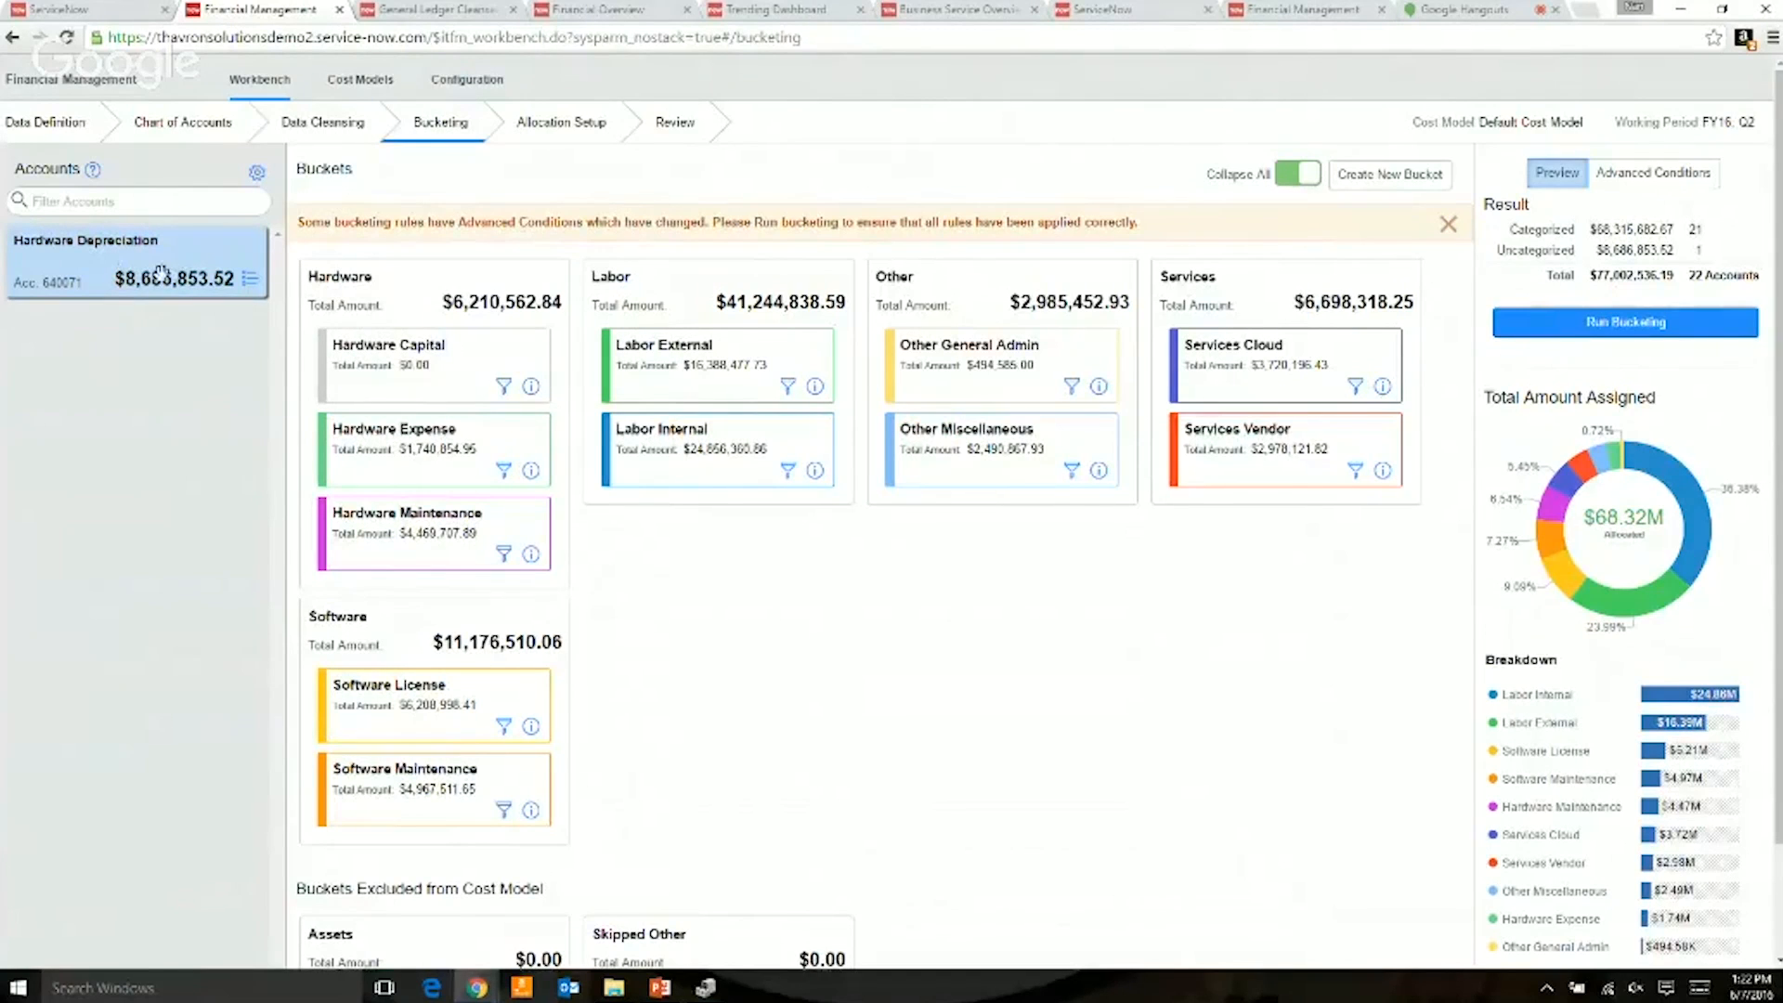
{"action": "left_click_drag", "start_coordinate": [137, 269], "coordinate": [430, 343]}
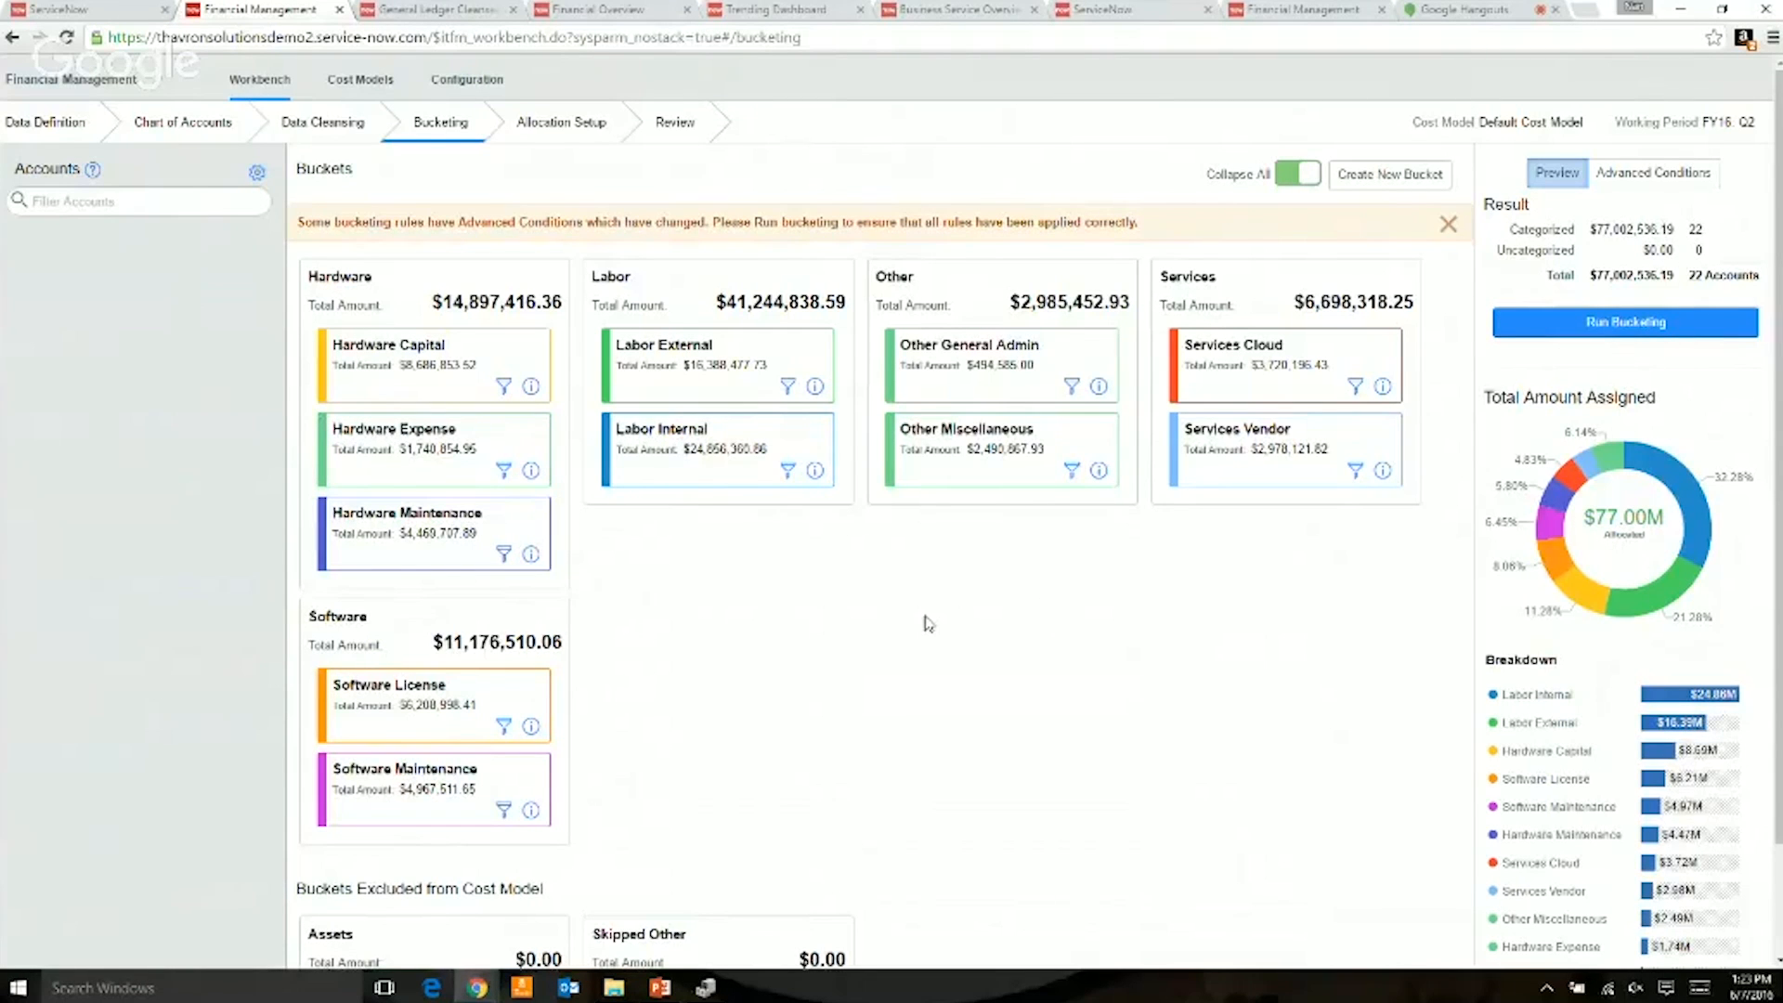
- Look over the buckets, including those excluded from the cost model, and run the bucketing
{"action": "scroll", "coordinate": [929, 623], "scroll_direction": "down", "scroll_amount": 2}
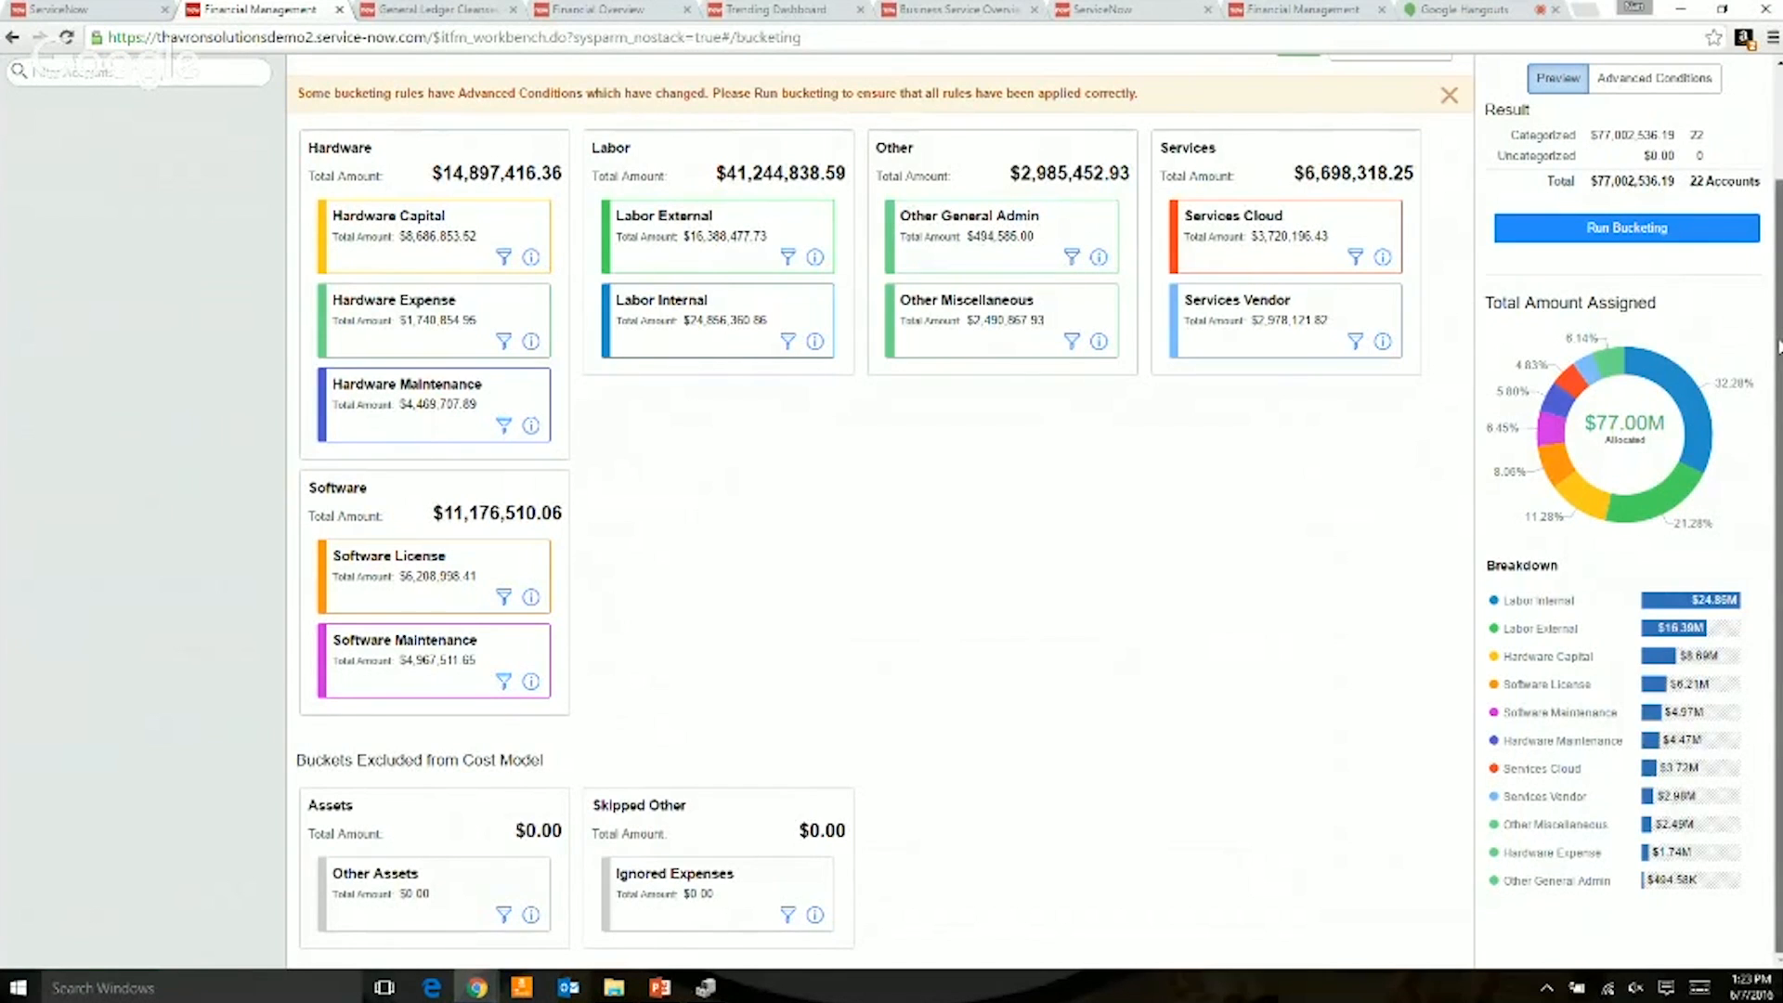
{"action": "scroll", "coordinate": [1778, 345], "scroll_direction": "up", "scroll_amount": 2}
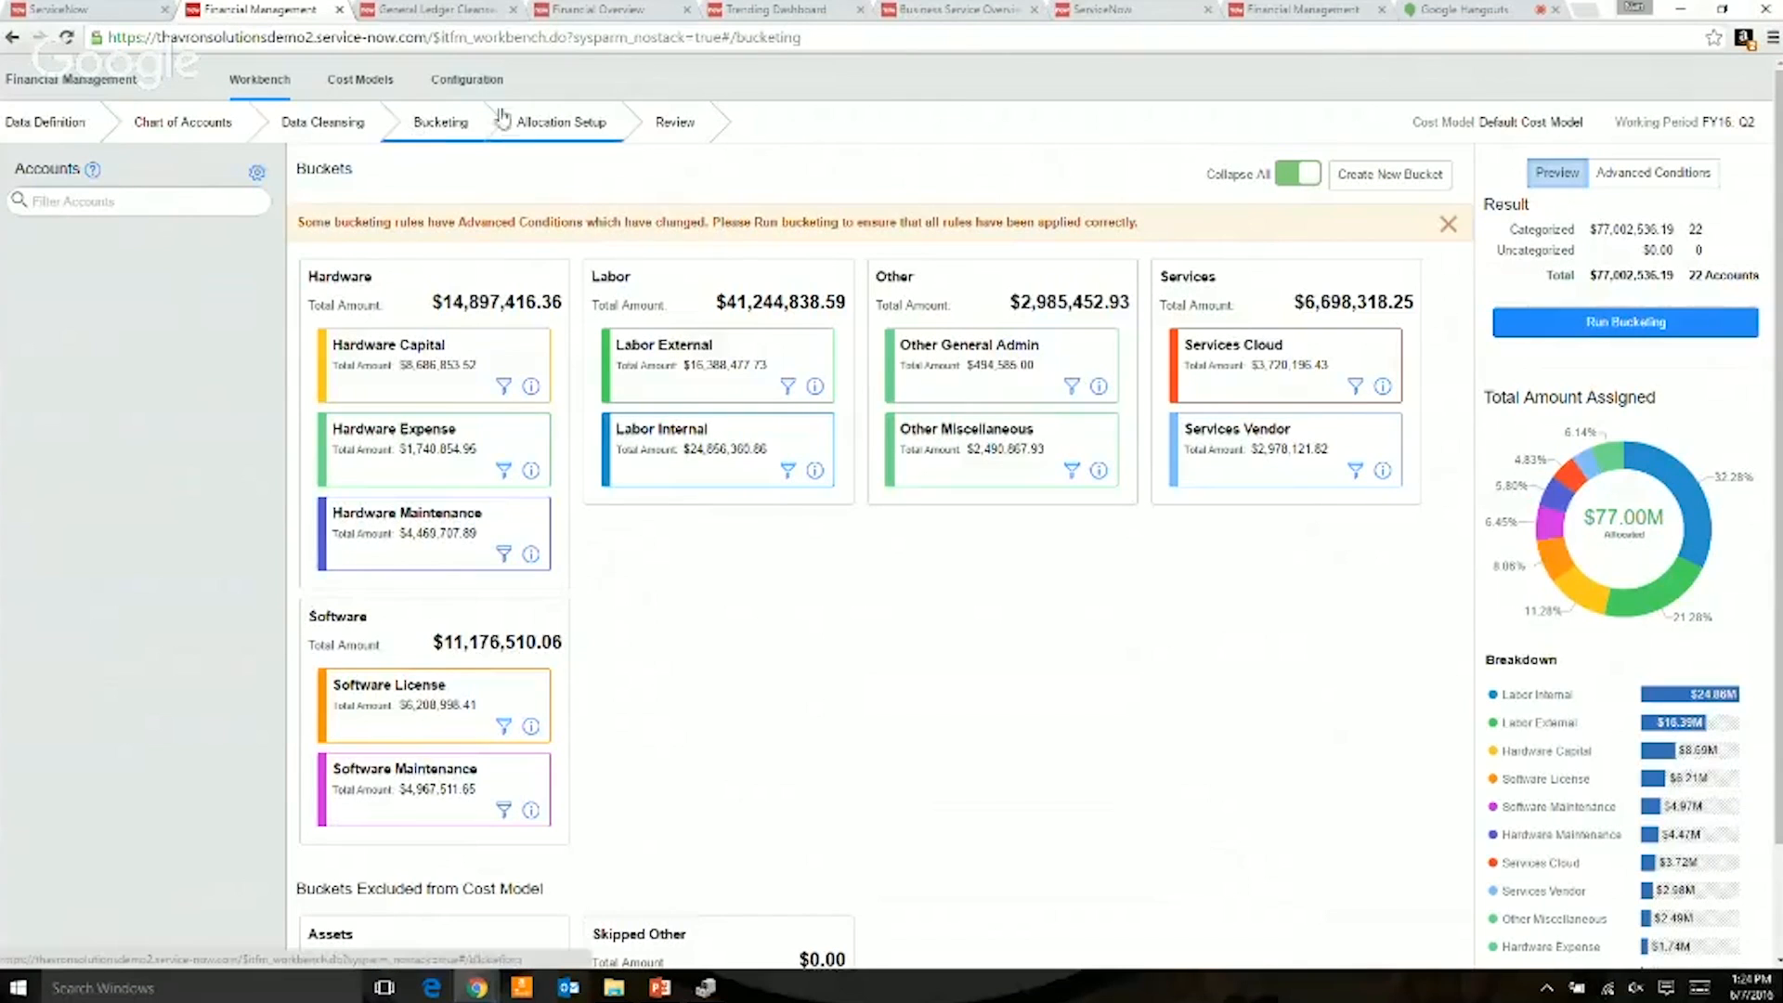
{"action": "left_click", "coordinate": [1683, 325]}
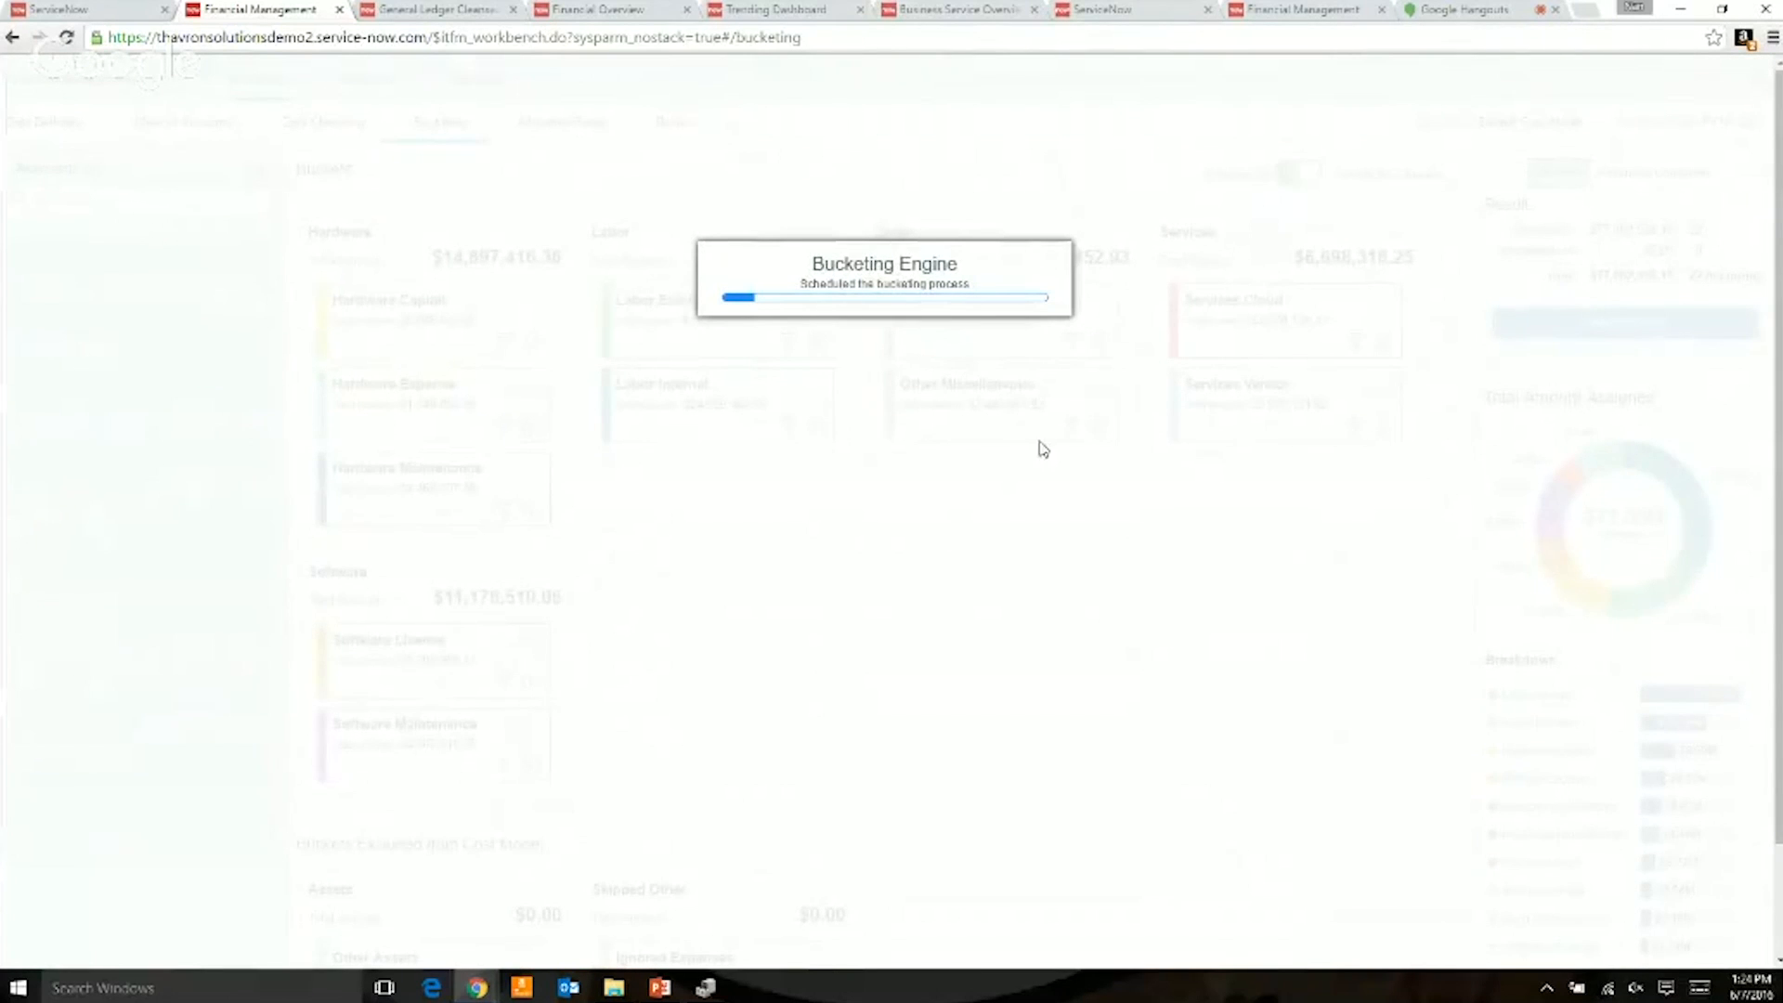
- Close and reopen the workbench of the sndpp22 ServiceNow instance, and return to the bucketing page of the first instance
{"action": "left_click", "coordinate": [1286, 9]}
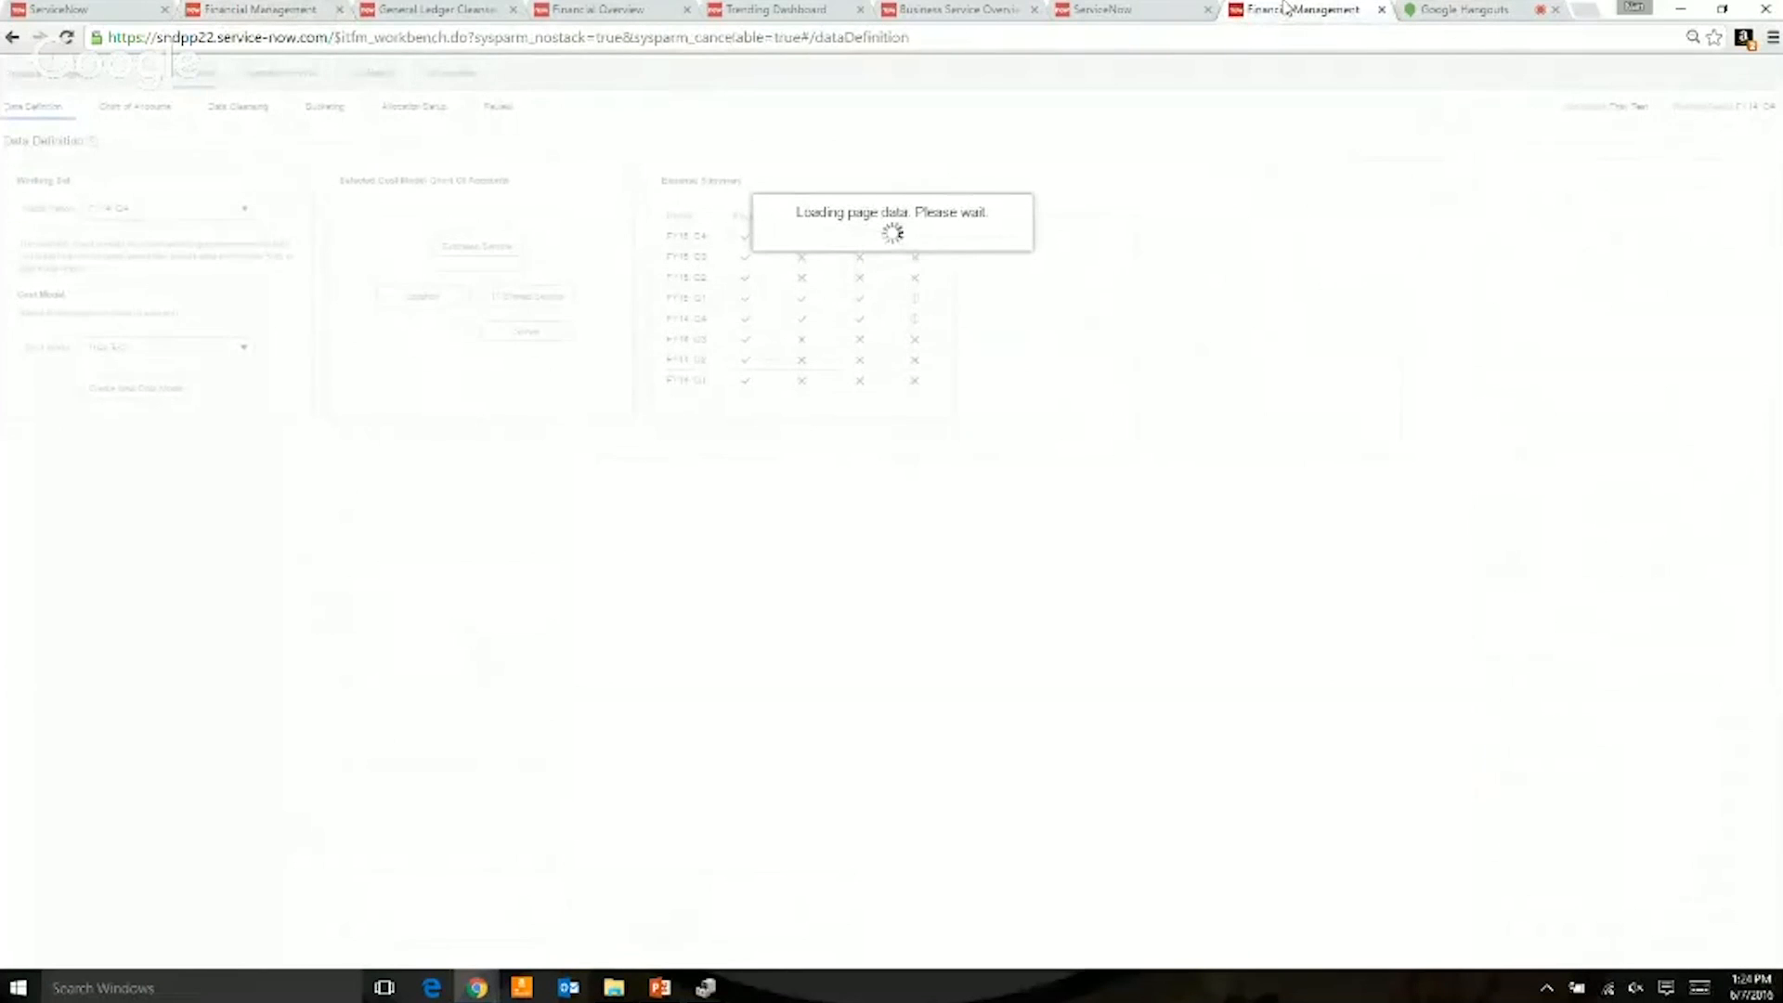
{"action": "left_click", "coordinate": [1382, 10]}
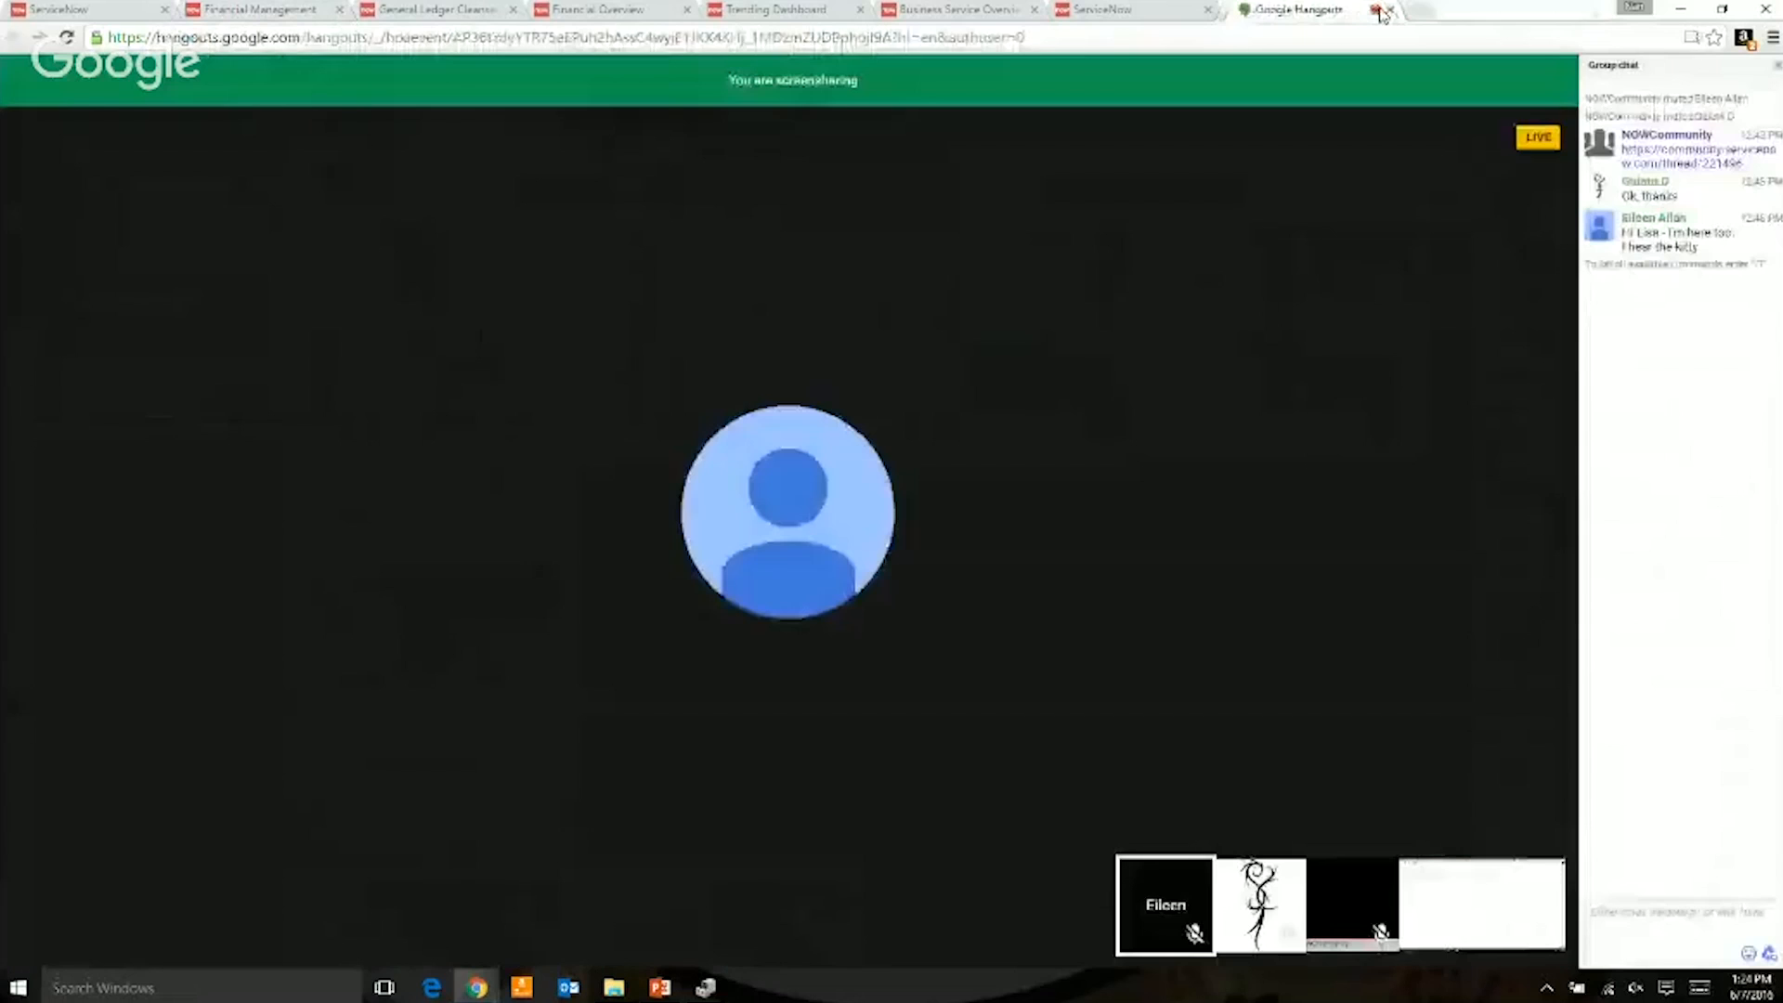
{"action": "left_click", "coordinate": [1110, 12]}
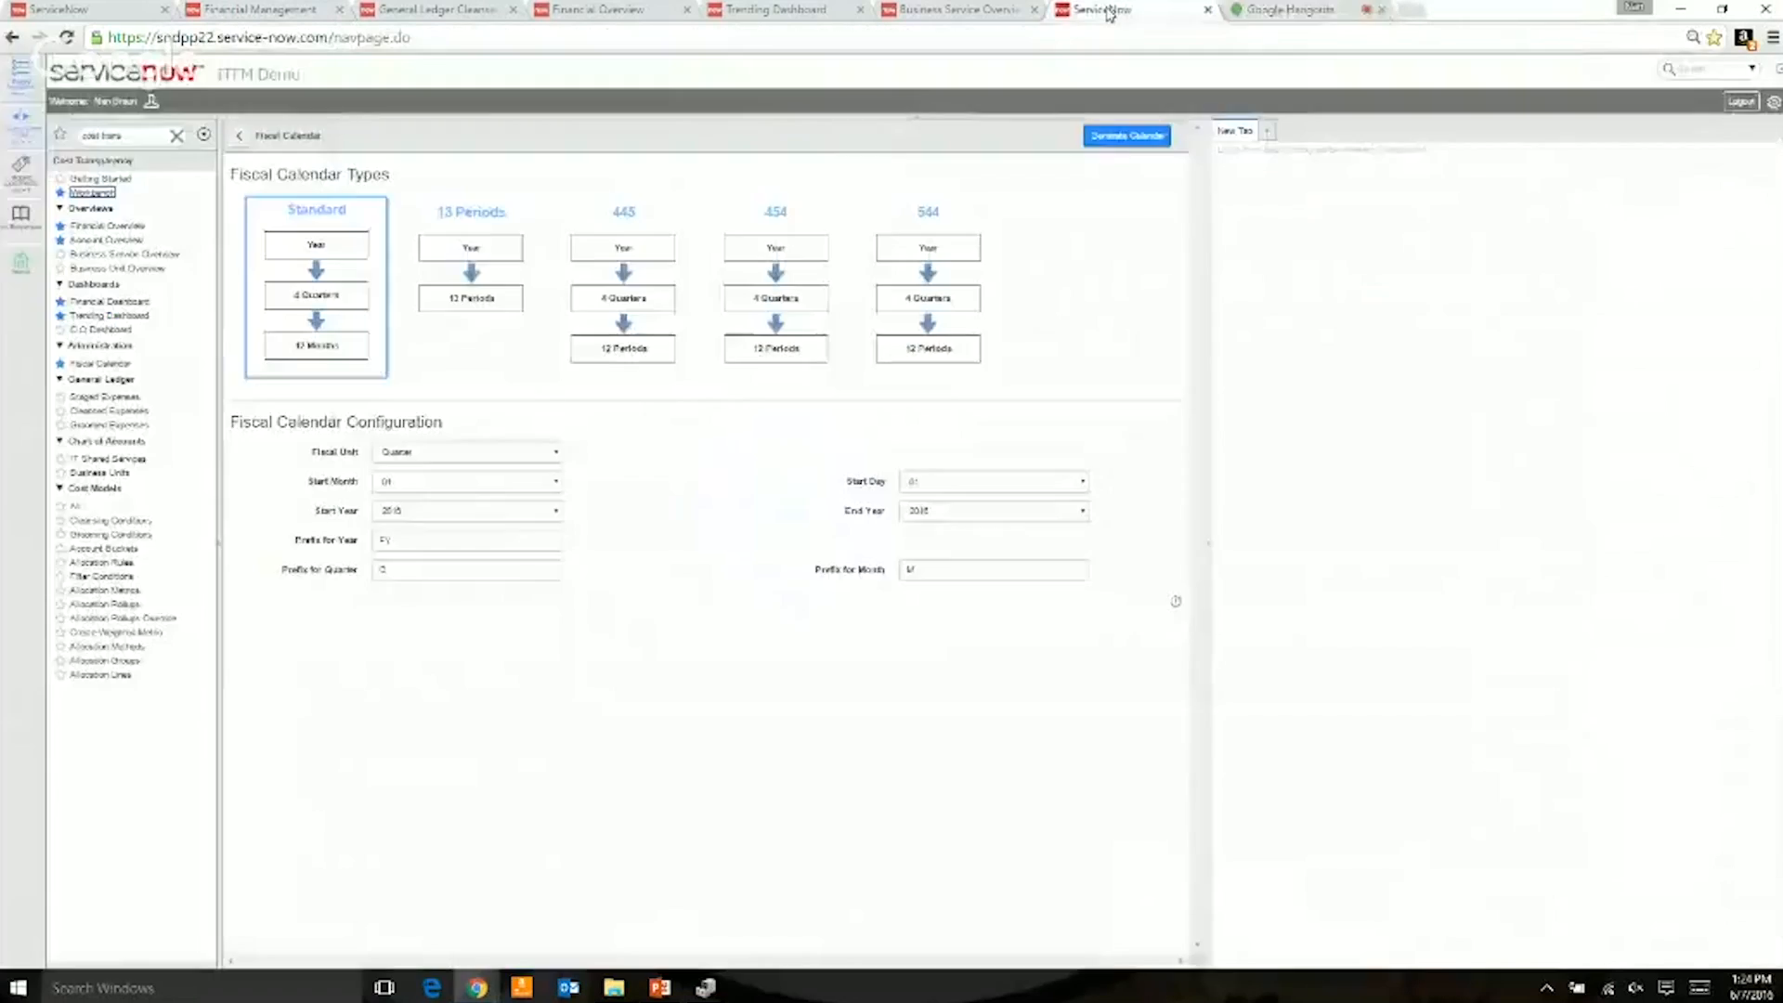
{"action": "left_click", "coordinate": [103, 193]}
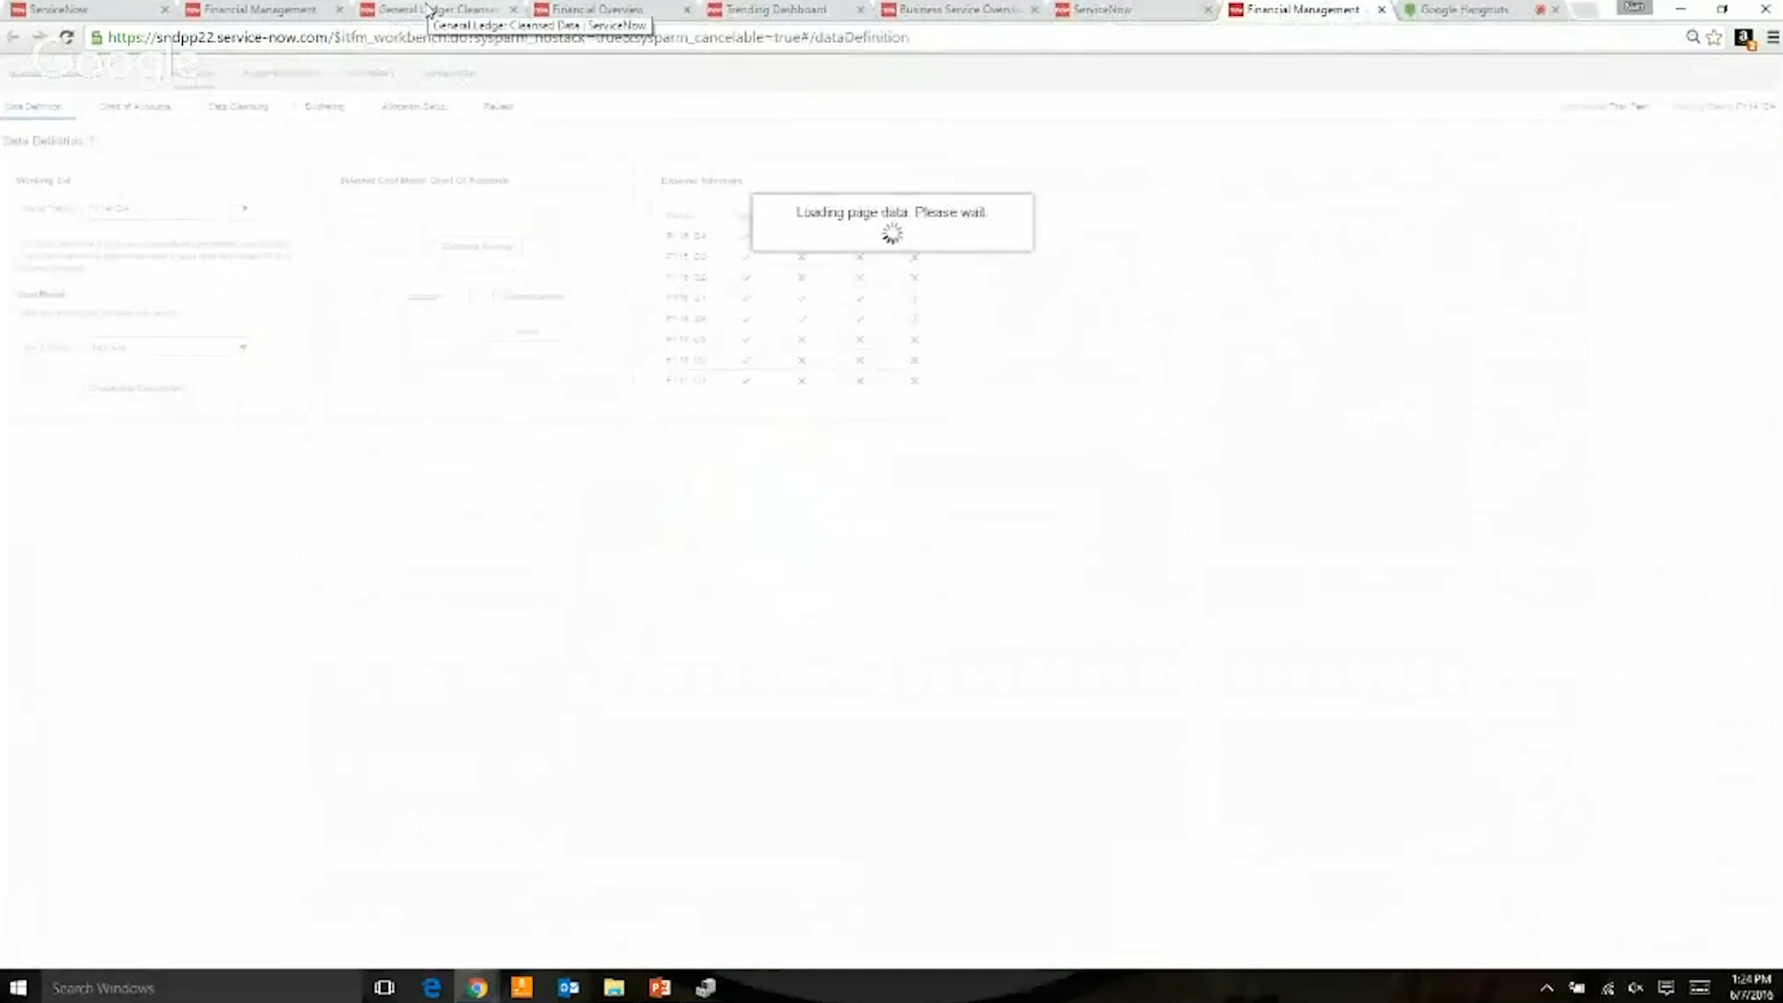
{"action": "left_click", "coordinate": [426, 9]}
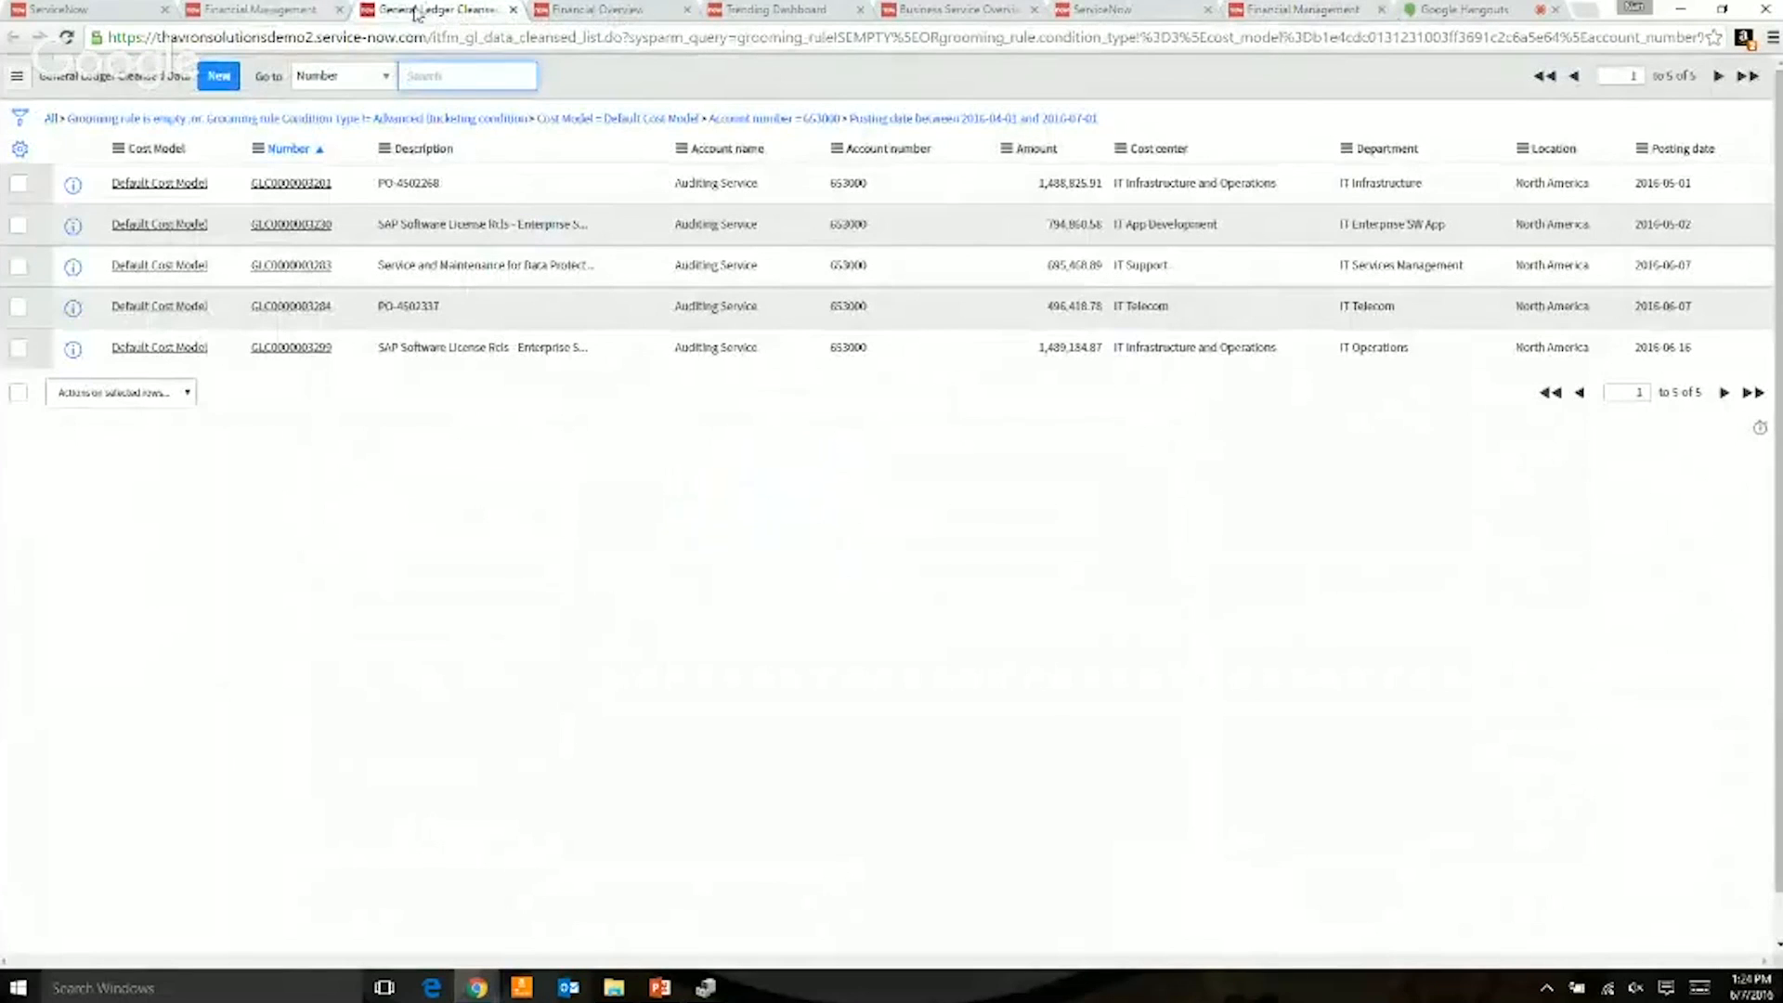
{"action": "left_click", "coordinate": [267, 12]}
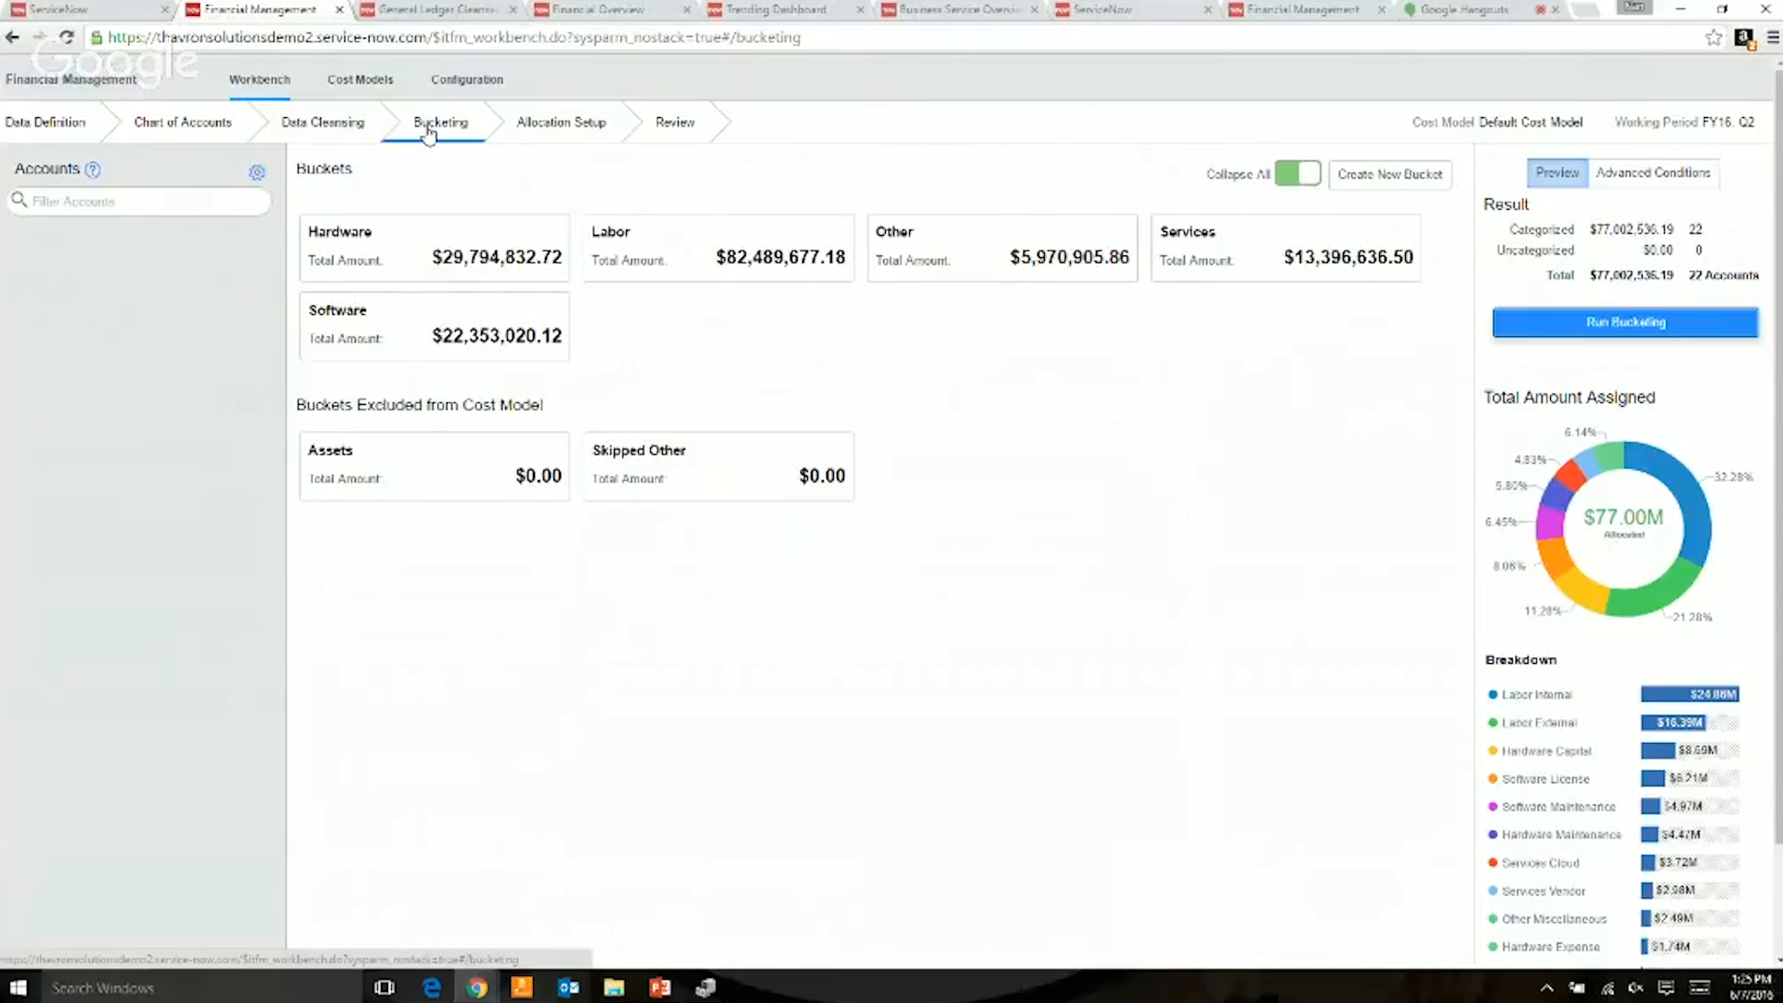
- Open the Allocation Setup stage, review its chart of accounts, and show the Marketing business unit's relationships
{"action": "left_click", "coordinate": [591, 125]}
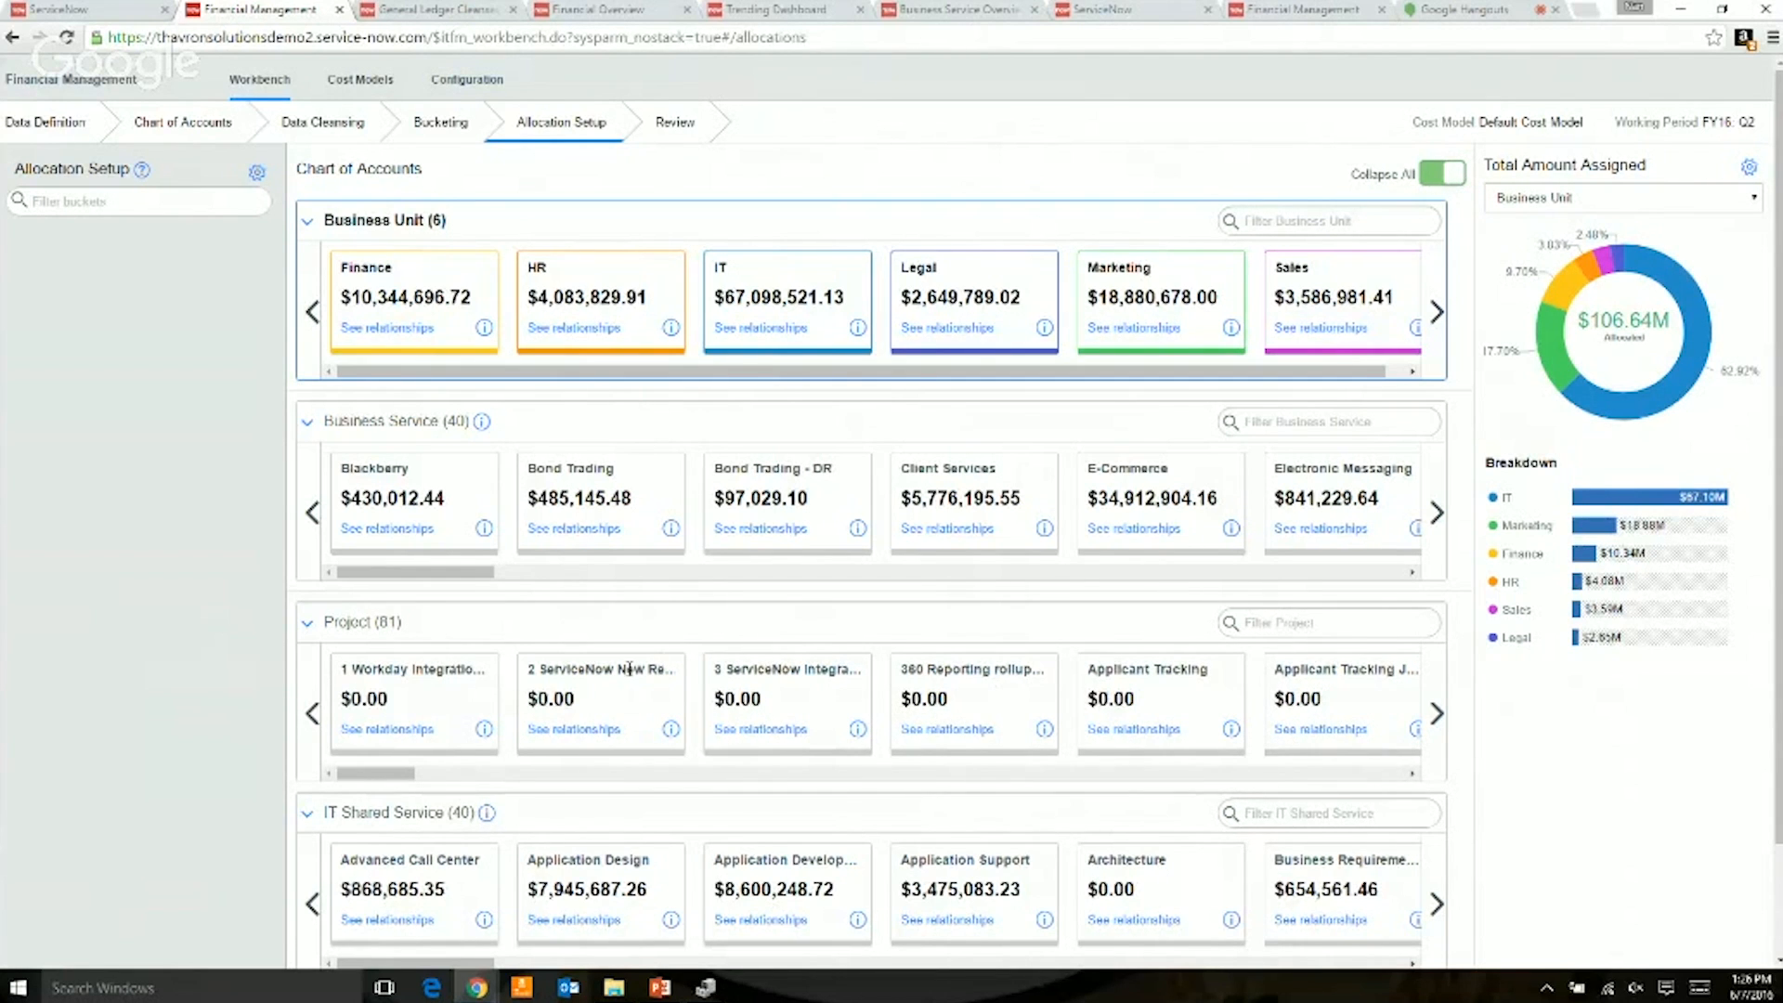
{"action": "scroll", "coordinate": [630, 668], "scroll_direction": "down", "scroll_amount": 3}
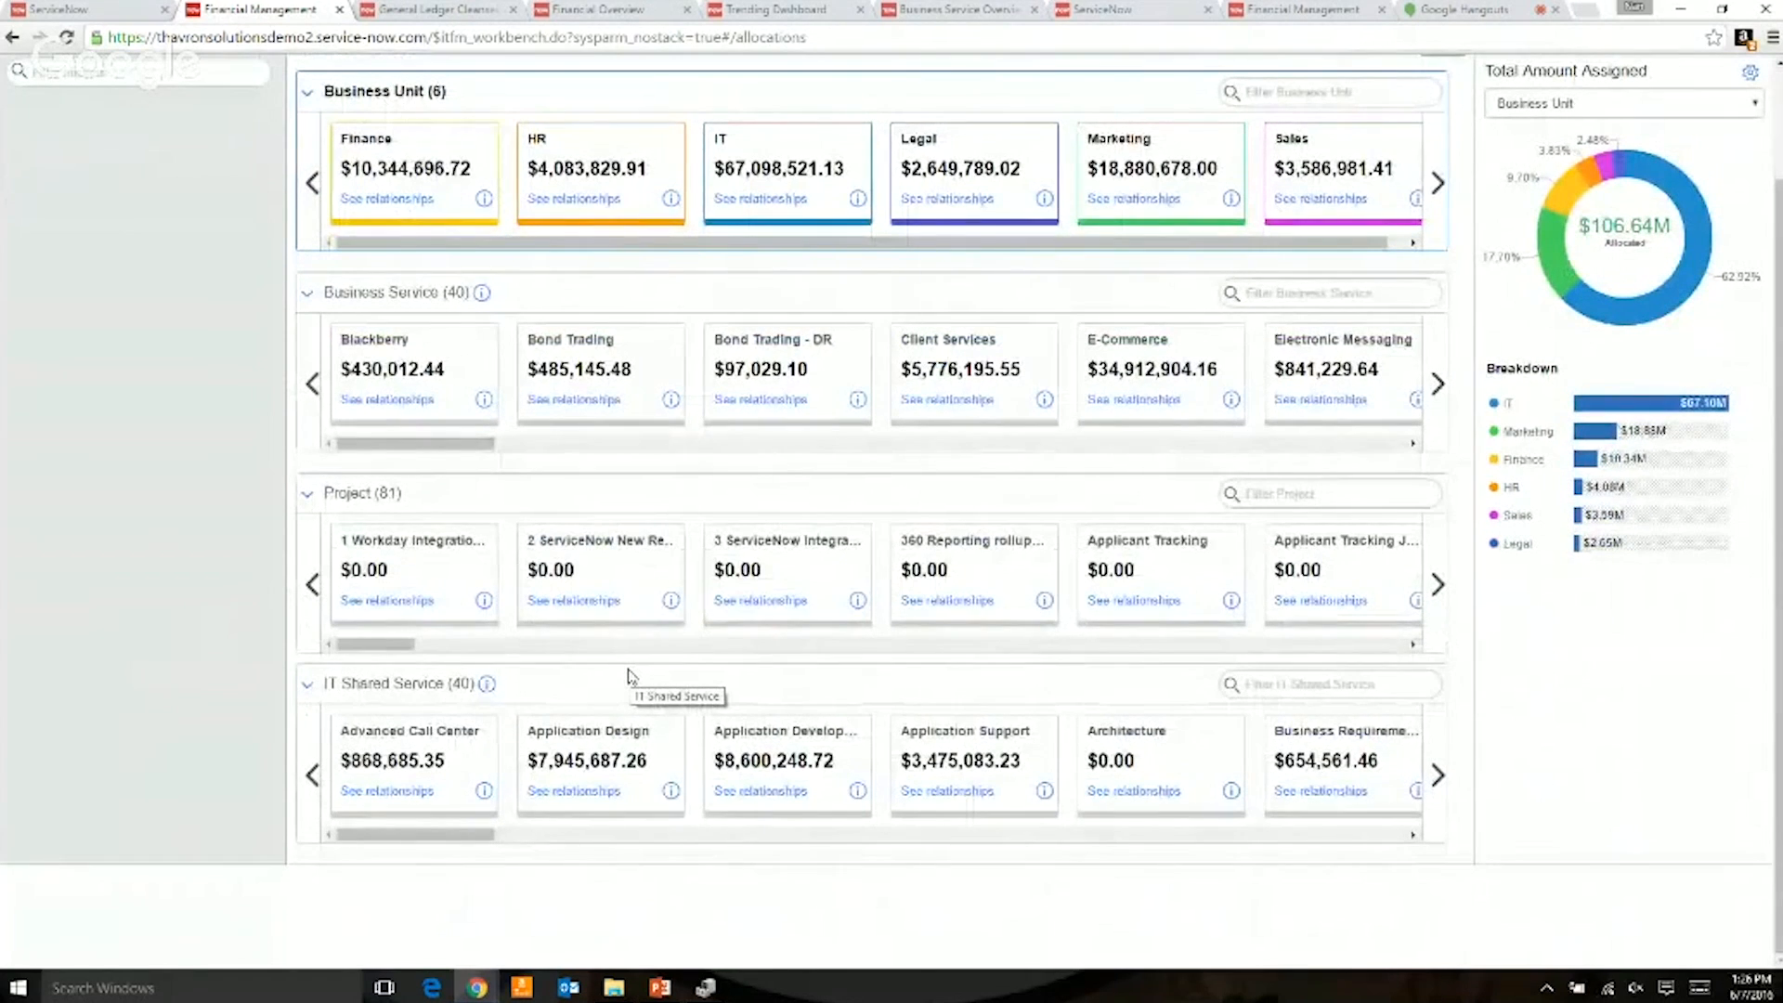
{"action": "scroll", "coordinate": [629, 677], "scroll_direction": "up", "scroll_amount": 3}
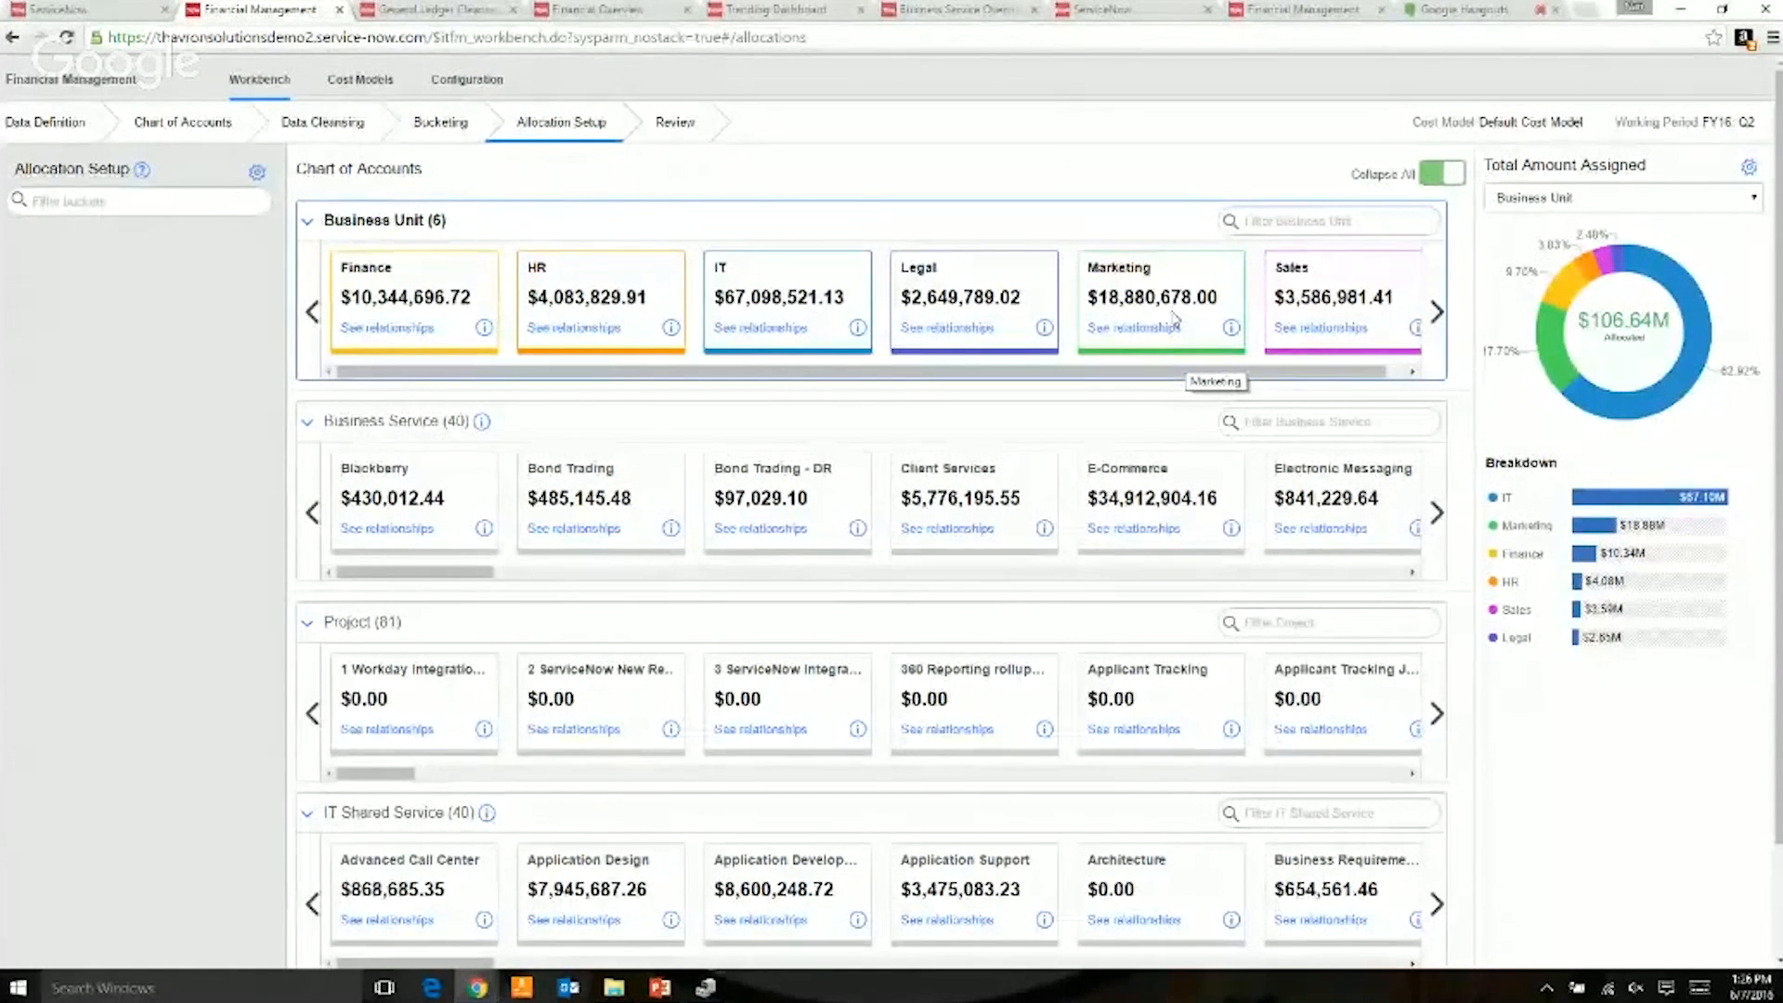
{"action": "left_click", "coordinate": [1153, 334]}
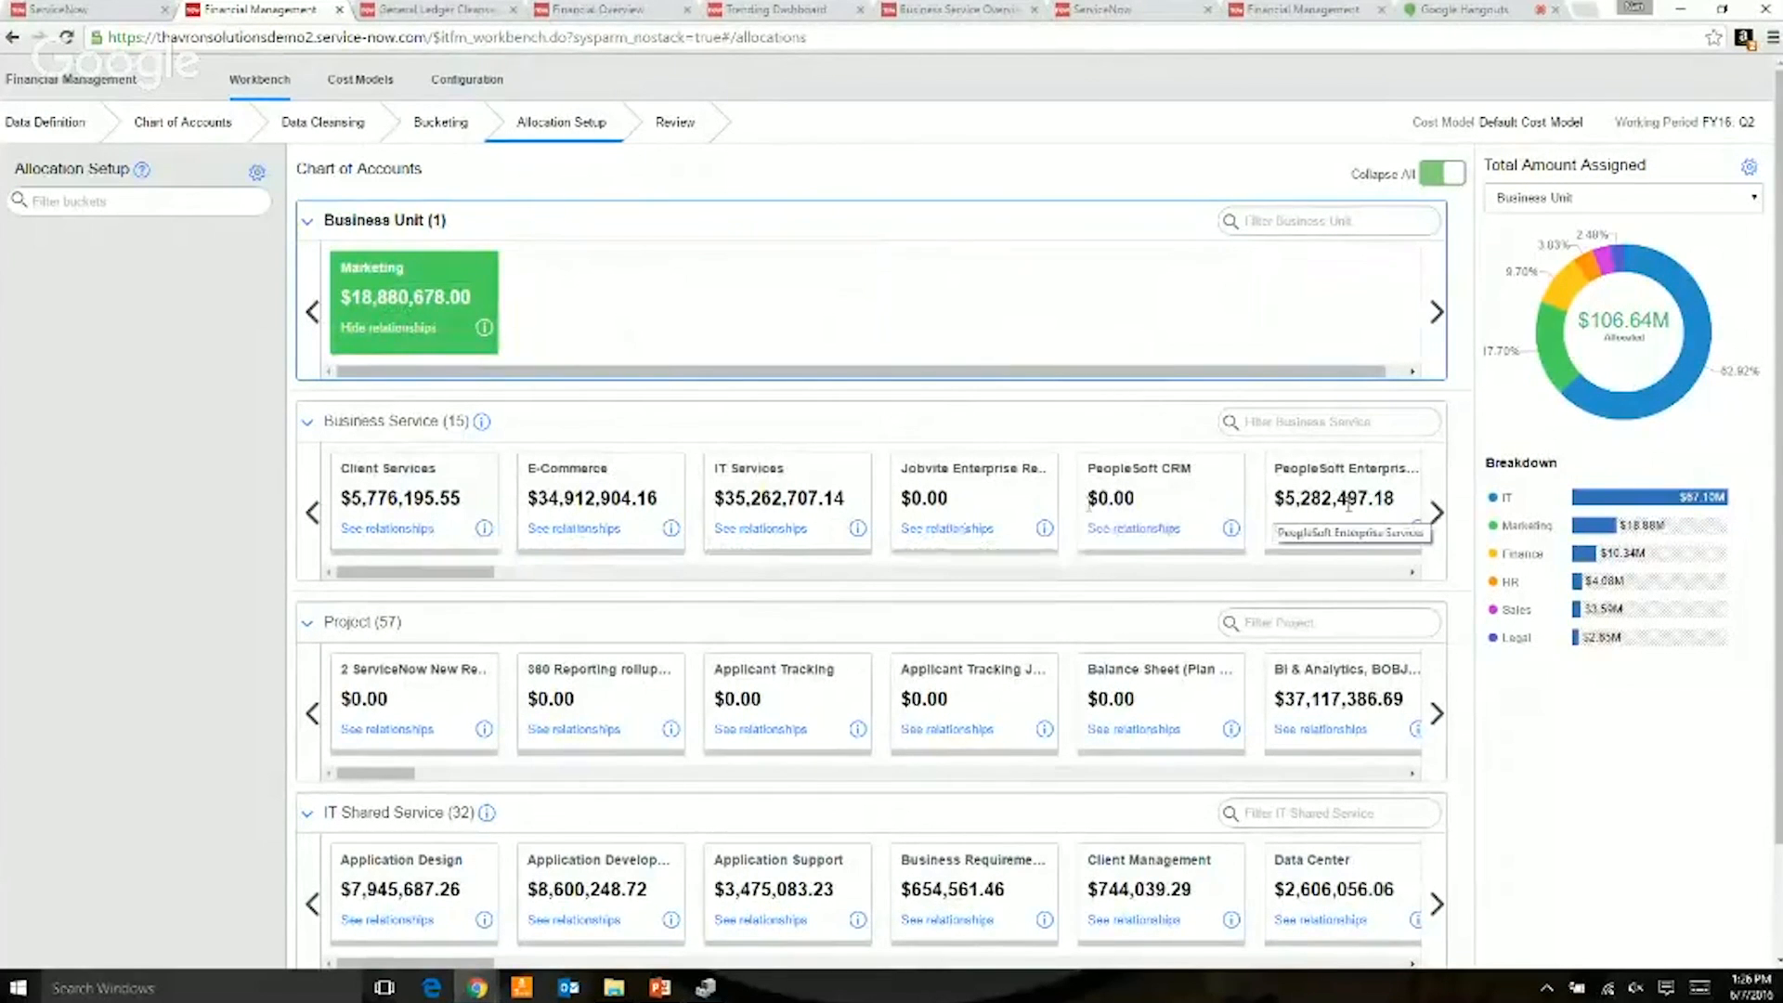
{"action": "mouse_move", "coordinate": [463, 572]}
{"action": "left_mouse_down"}
{"action": "mouse_move", "coordinate": [786, 588]}
{"action": "mouse_move", "coordinate": [465, 580]}
{"action": "left_mouse_up"}
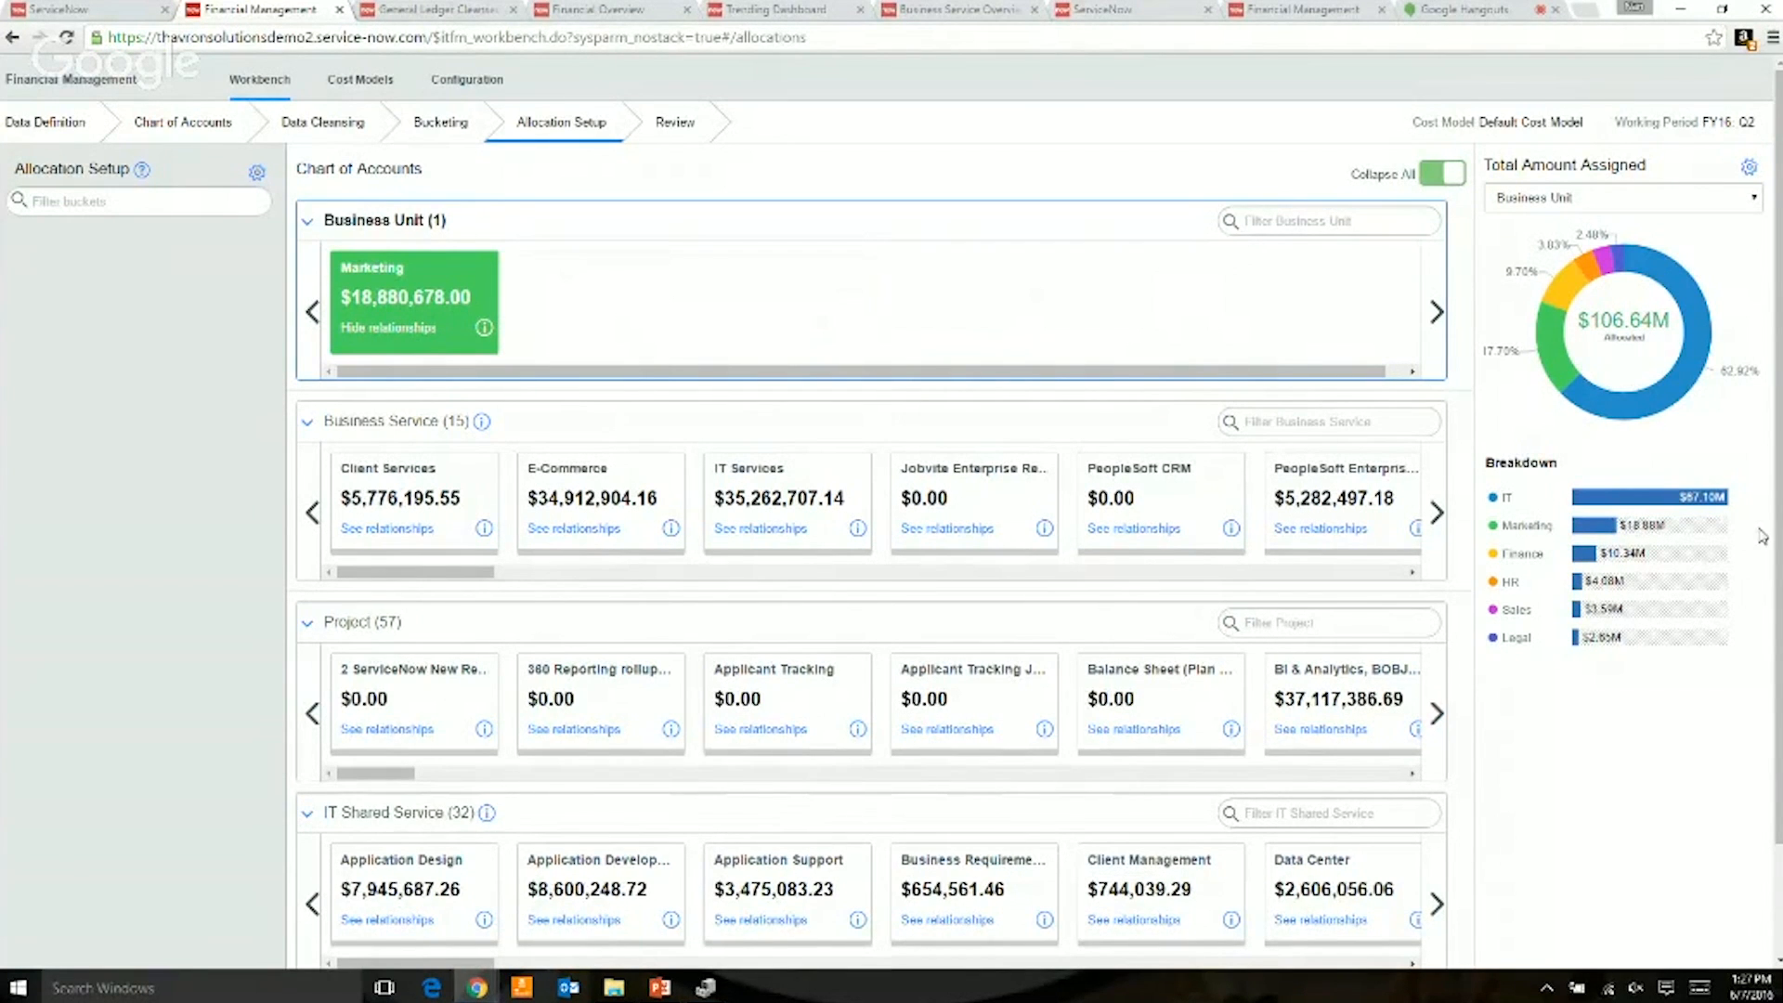
- Browse the IT shared services related to Marketing, clear that filter, and show and hide the Application Development service's relationships
{"action": "scroll", "coordinate": [1762, 536], "scroll_direction": "down", "scroll_amount": 2}
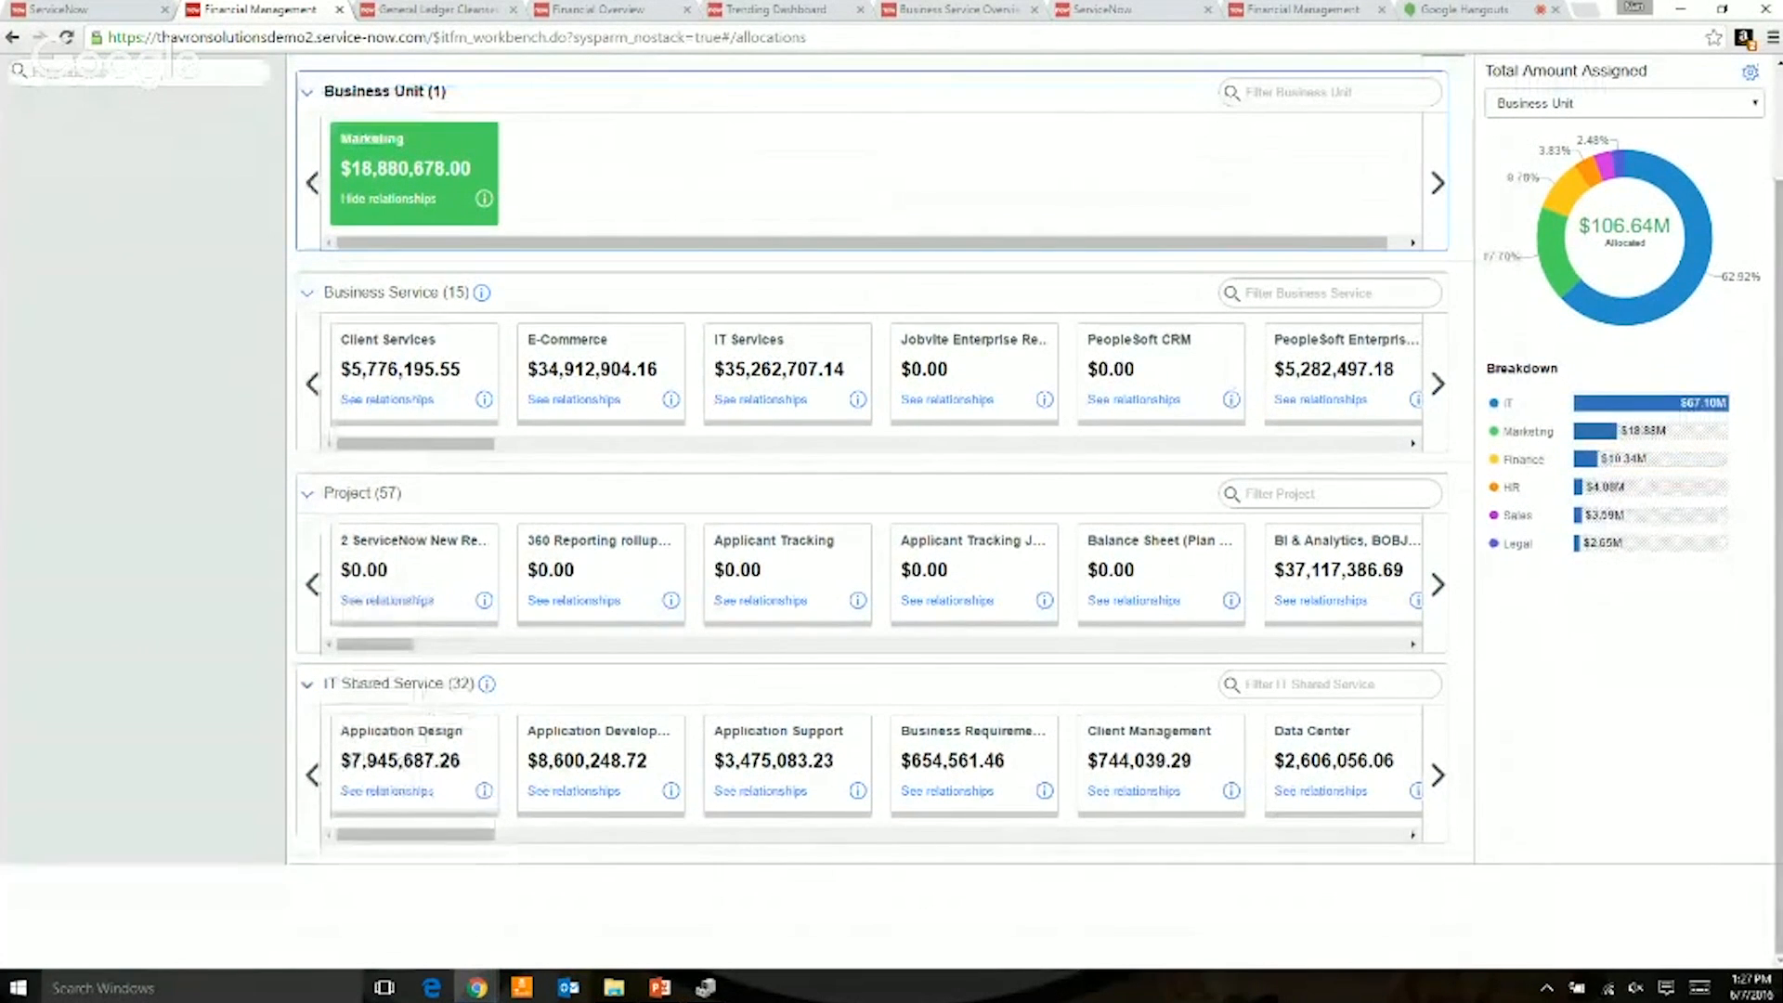
{"action": "left_click_drag", "start_coordinate": [362, 834], "coordinate": [458, 848]}
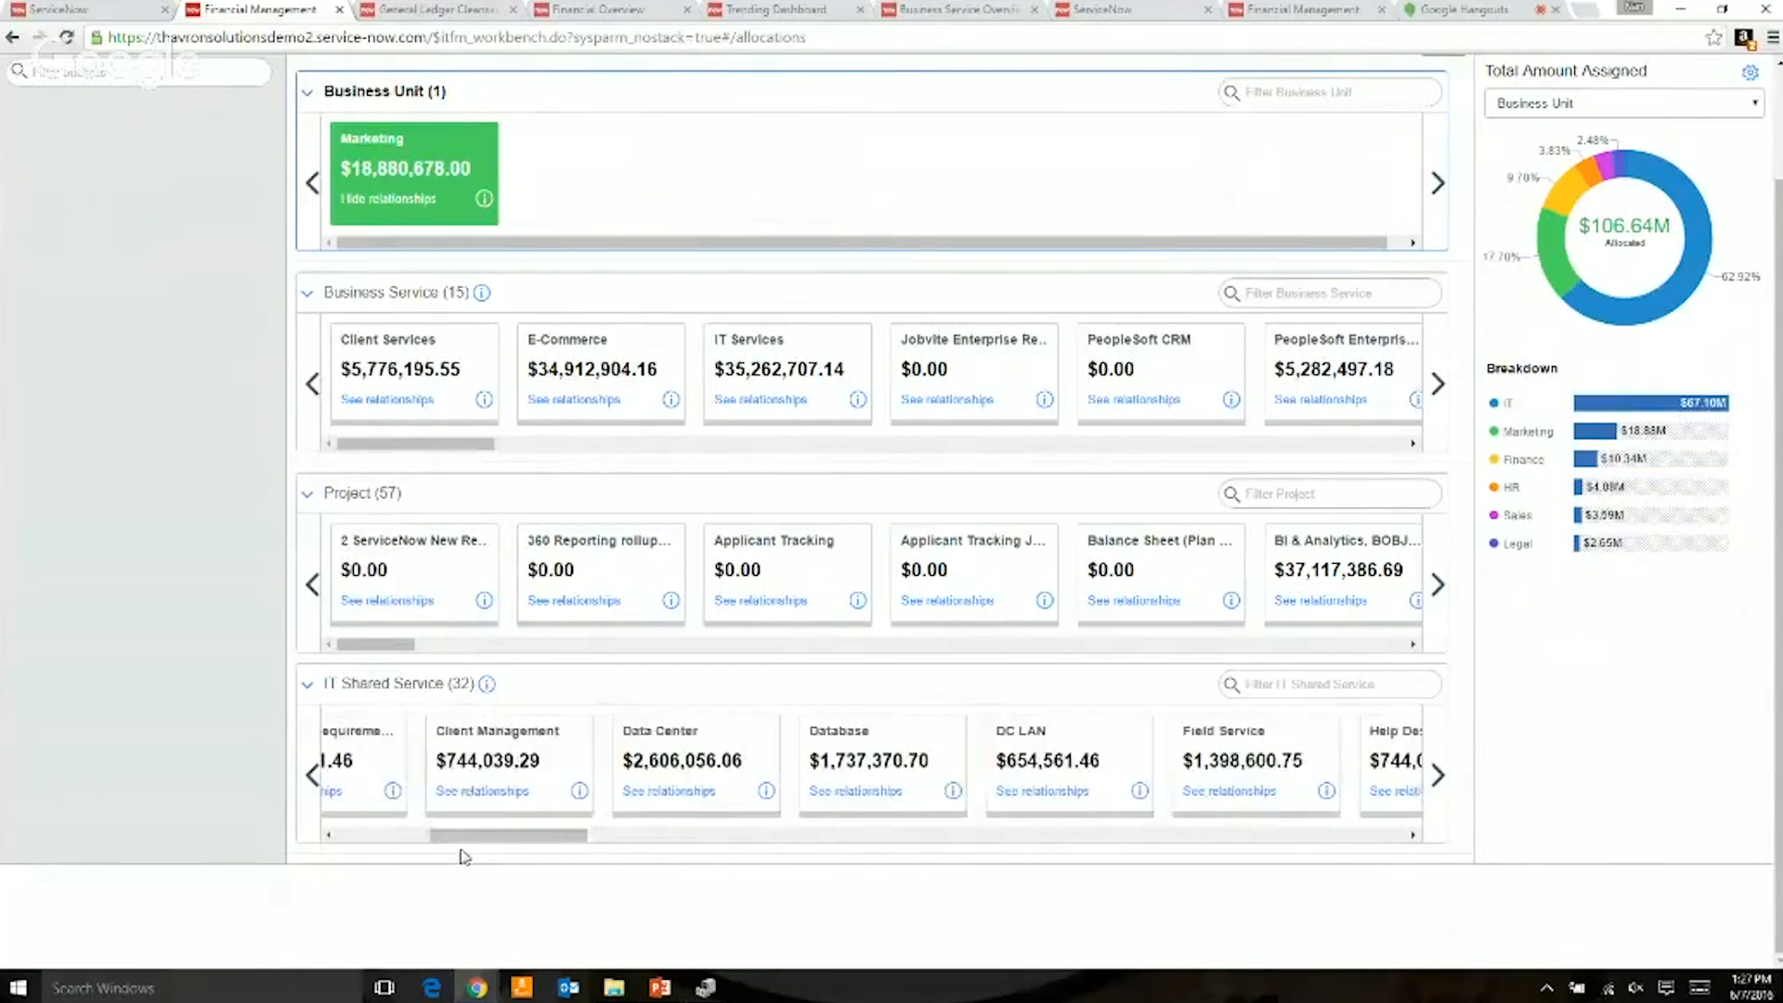
{"action": "left_click", "coordinate": [390, 200]}
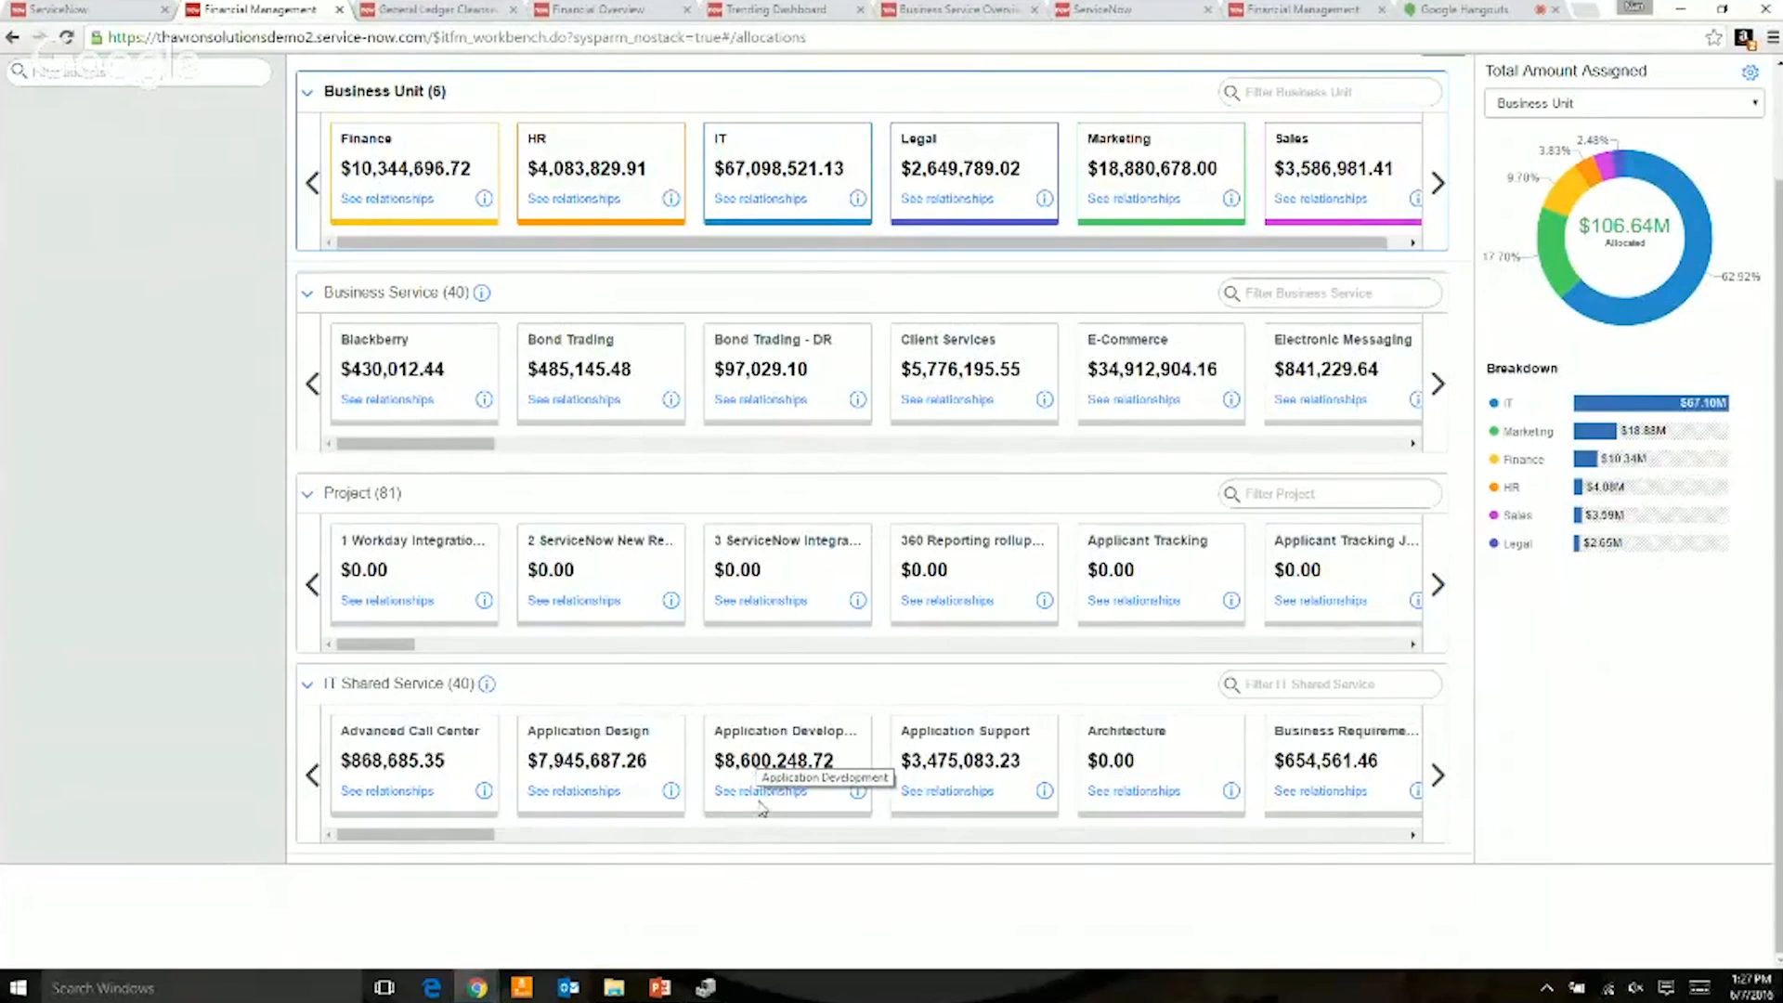
{"action": "left_click", "coordinate": [761, 792]}
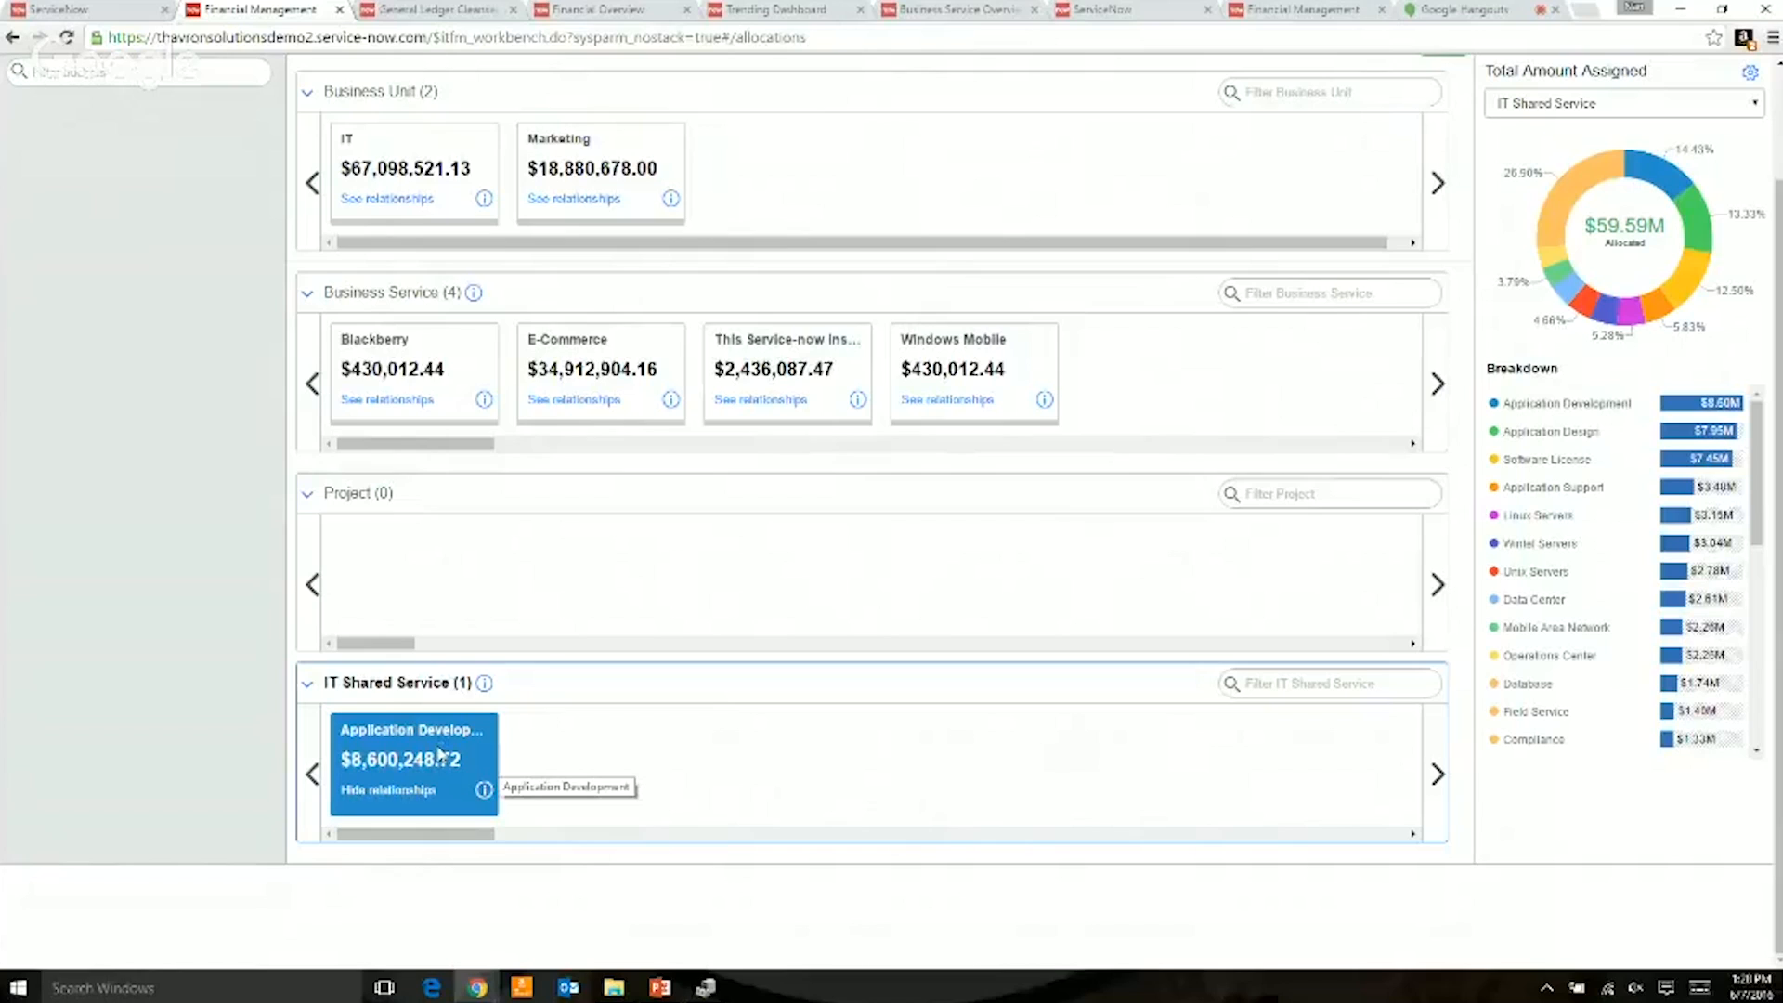
{"action": "left_click", "coordinate": [406, 792]}
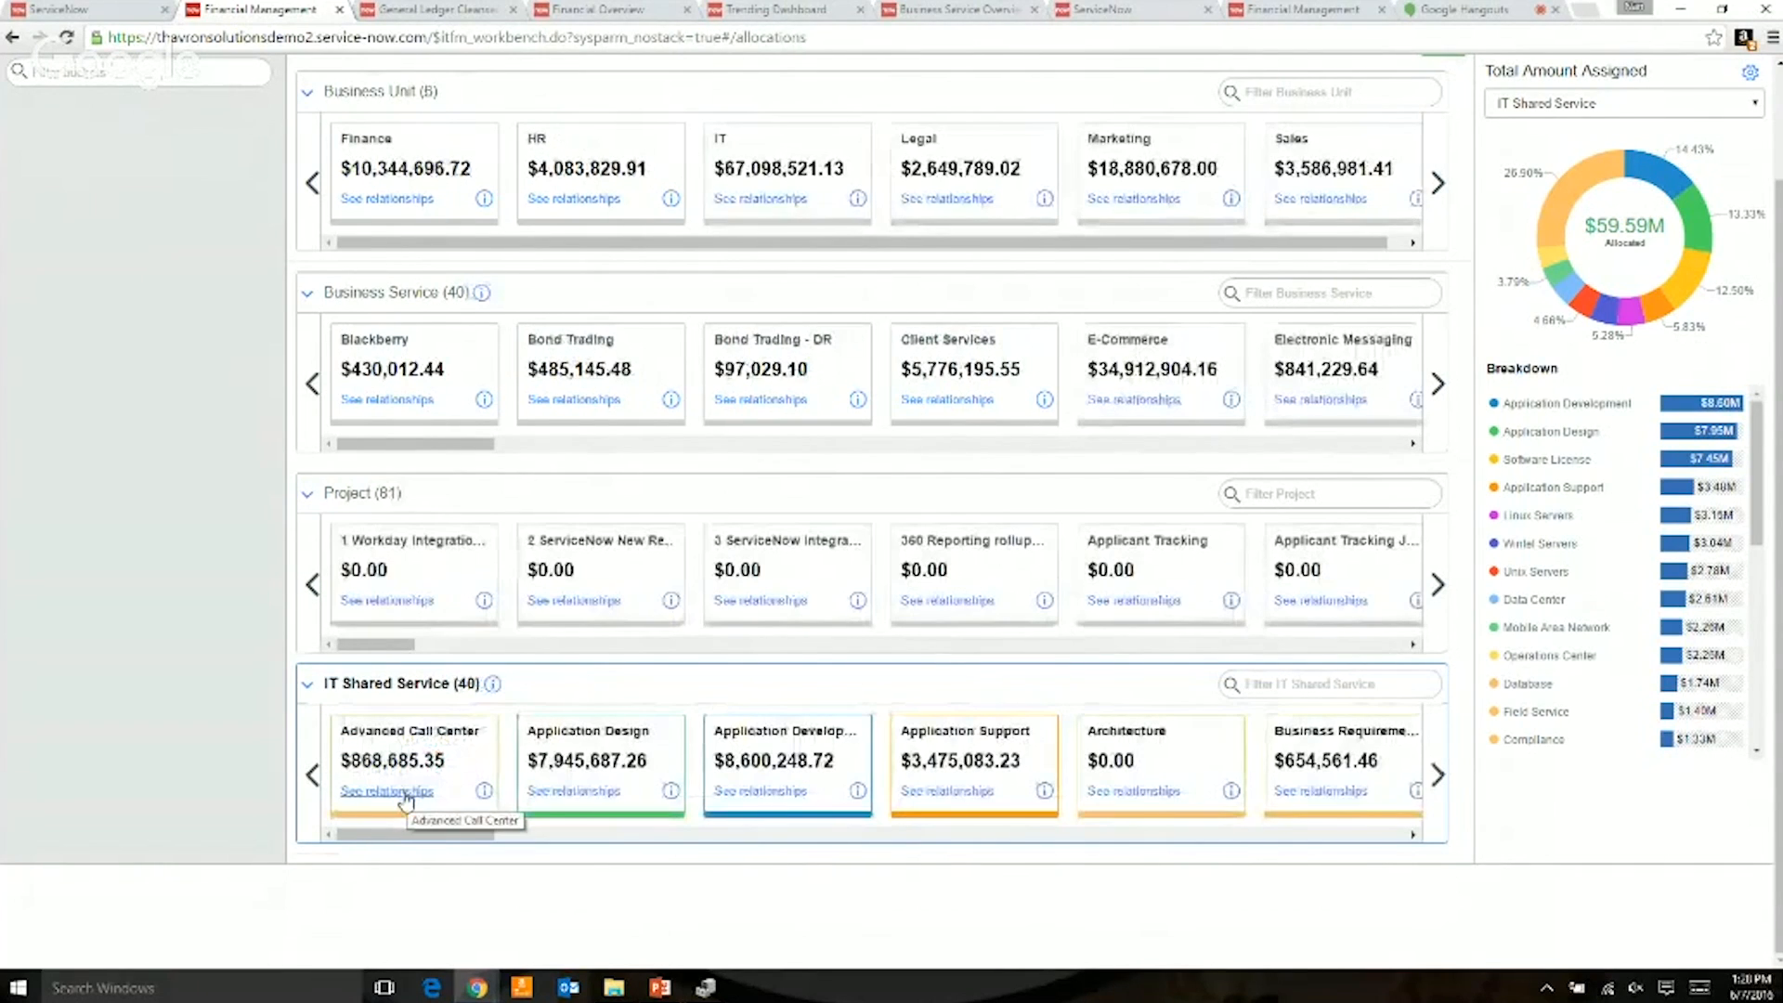
- Open the Advanced Call Center account's rollups and add E-Commerce as a parent account
{"action": "left_click", "coordinate": [484, 794]}
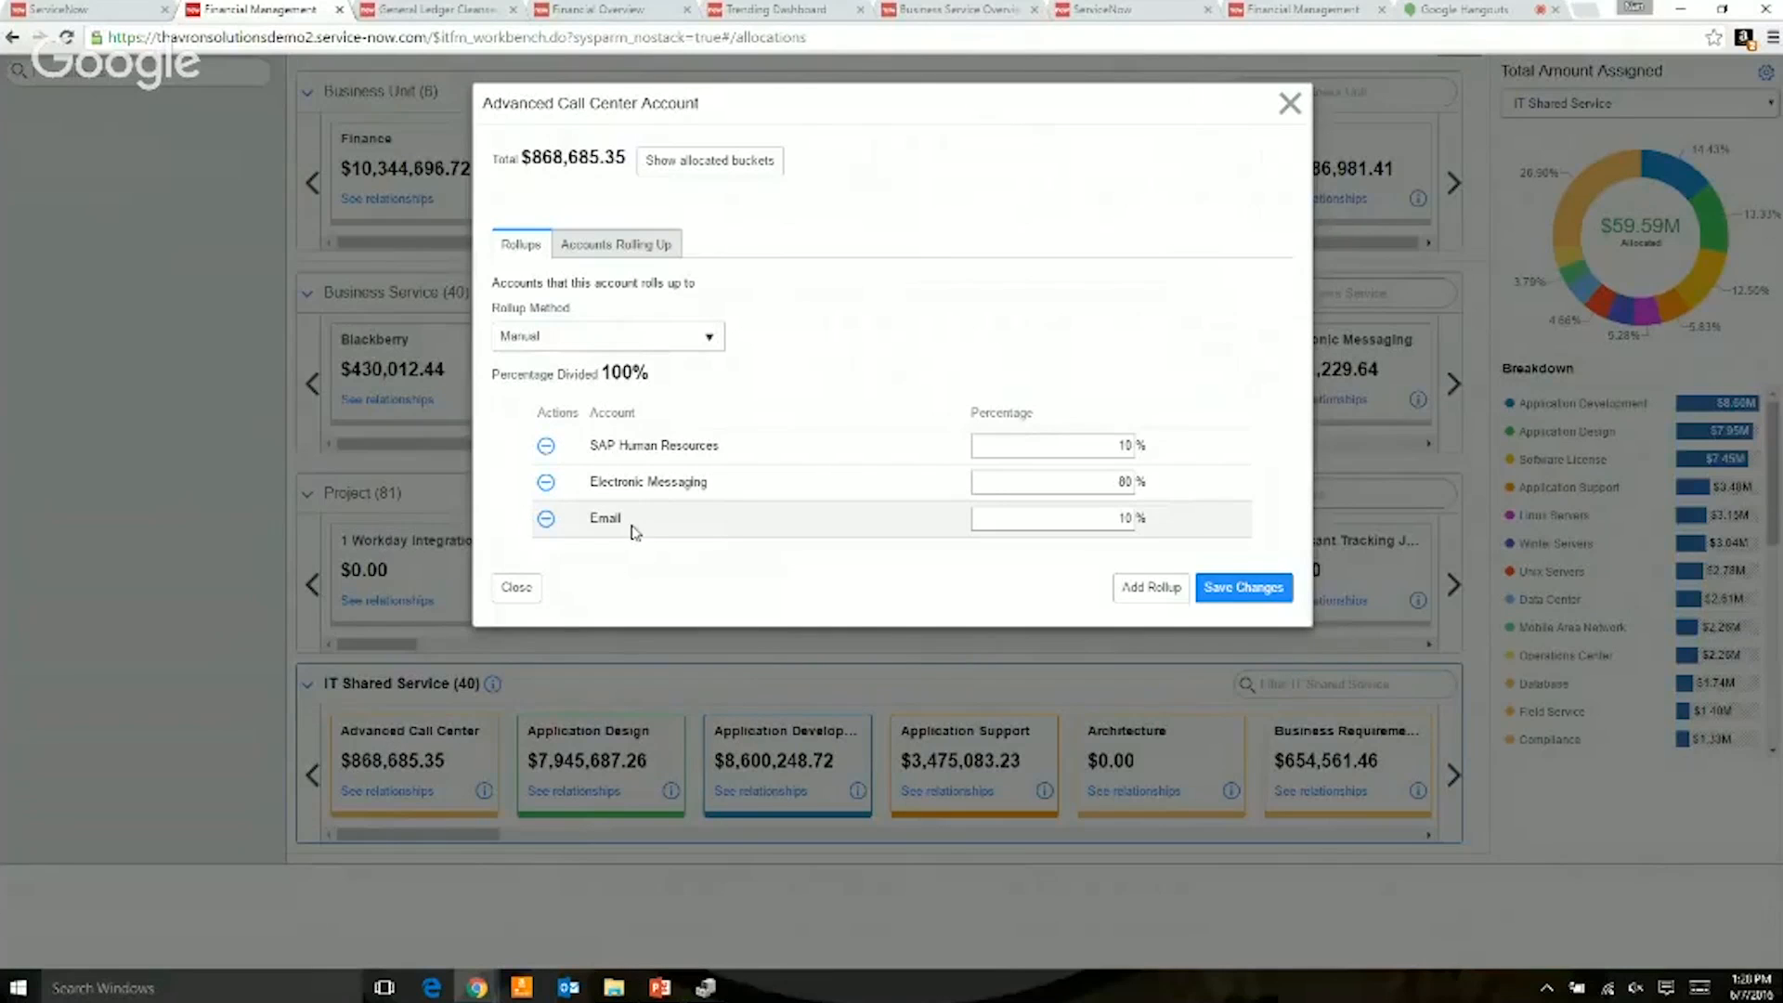
{"action": "left_click", "coordinate": [1156, 588]}
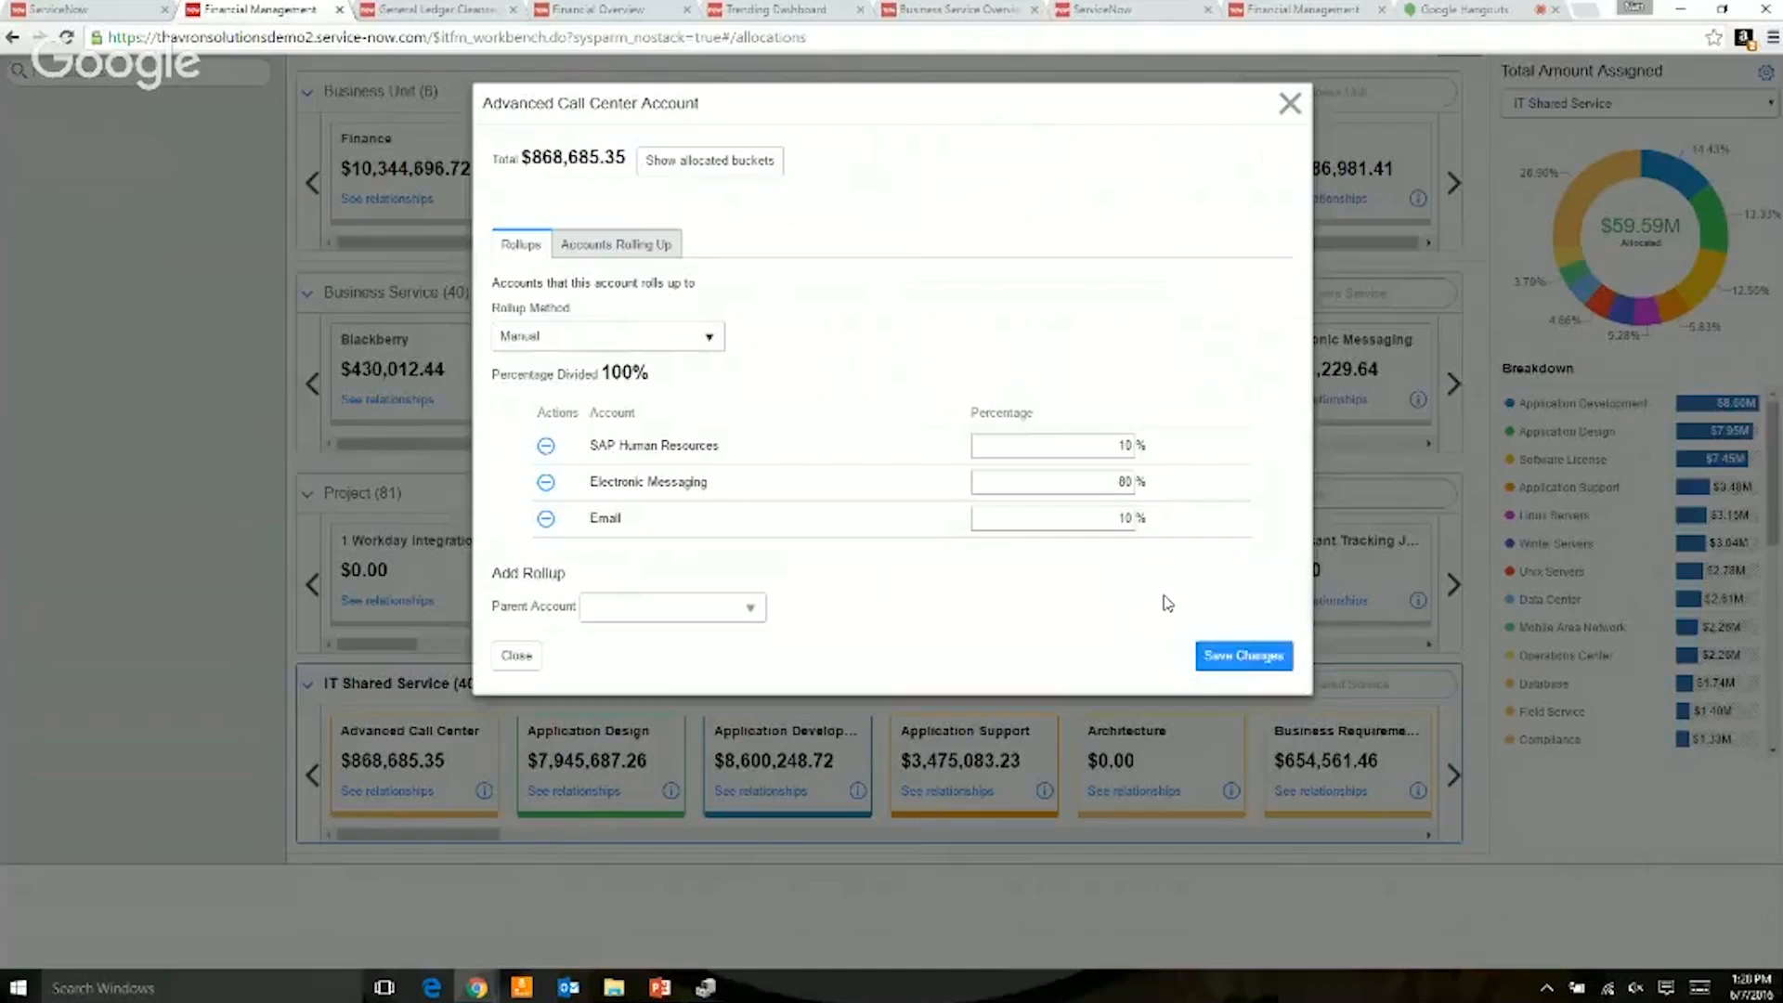
{"action": "left_click", "coordinate": [744, 609]}
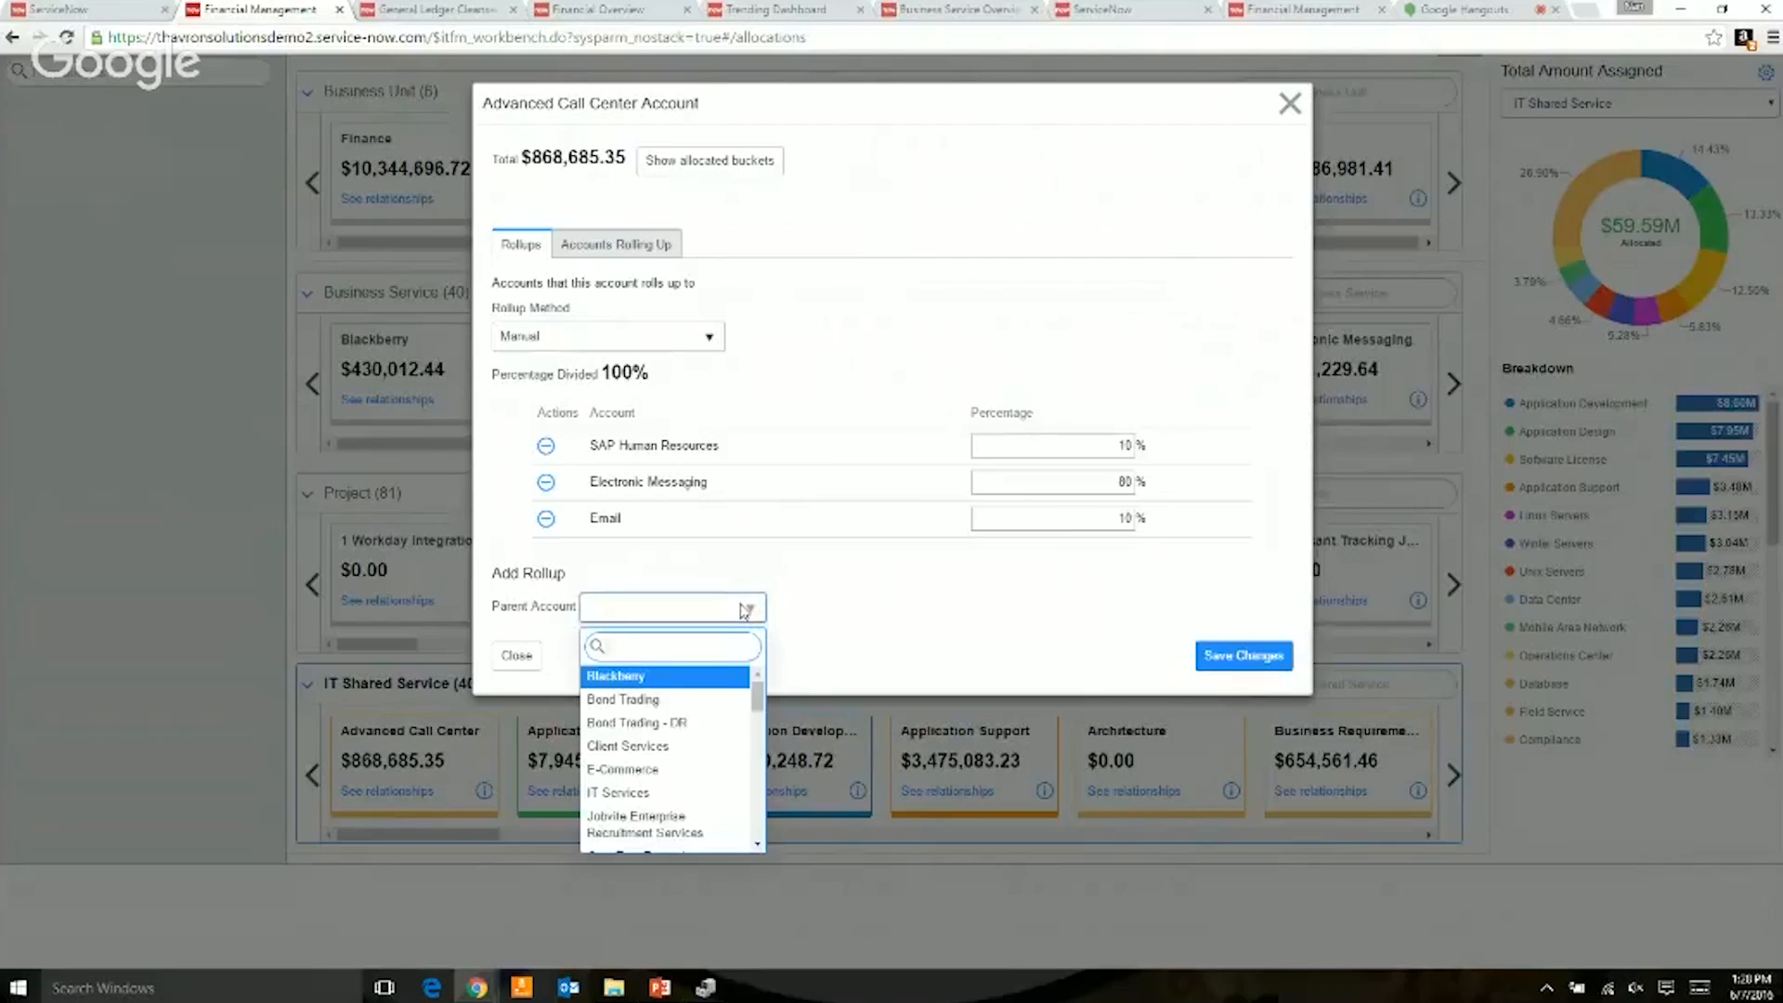
{"action": "left_click", "coordinate": [677, 770]}
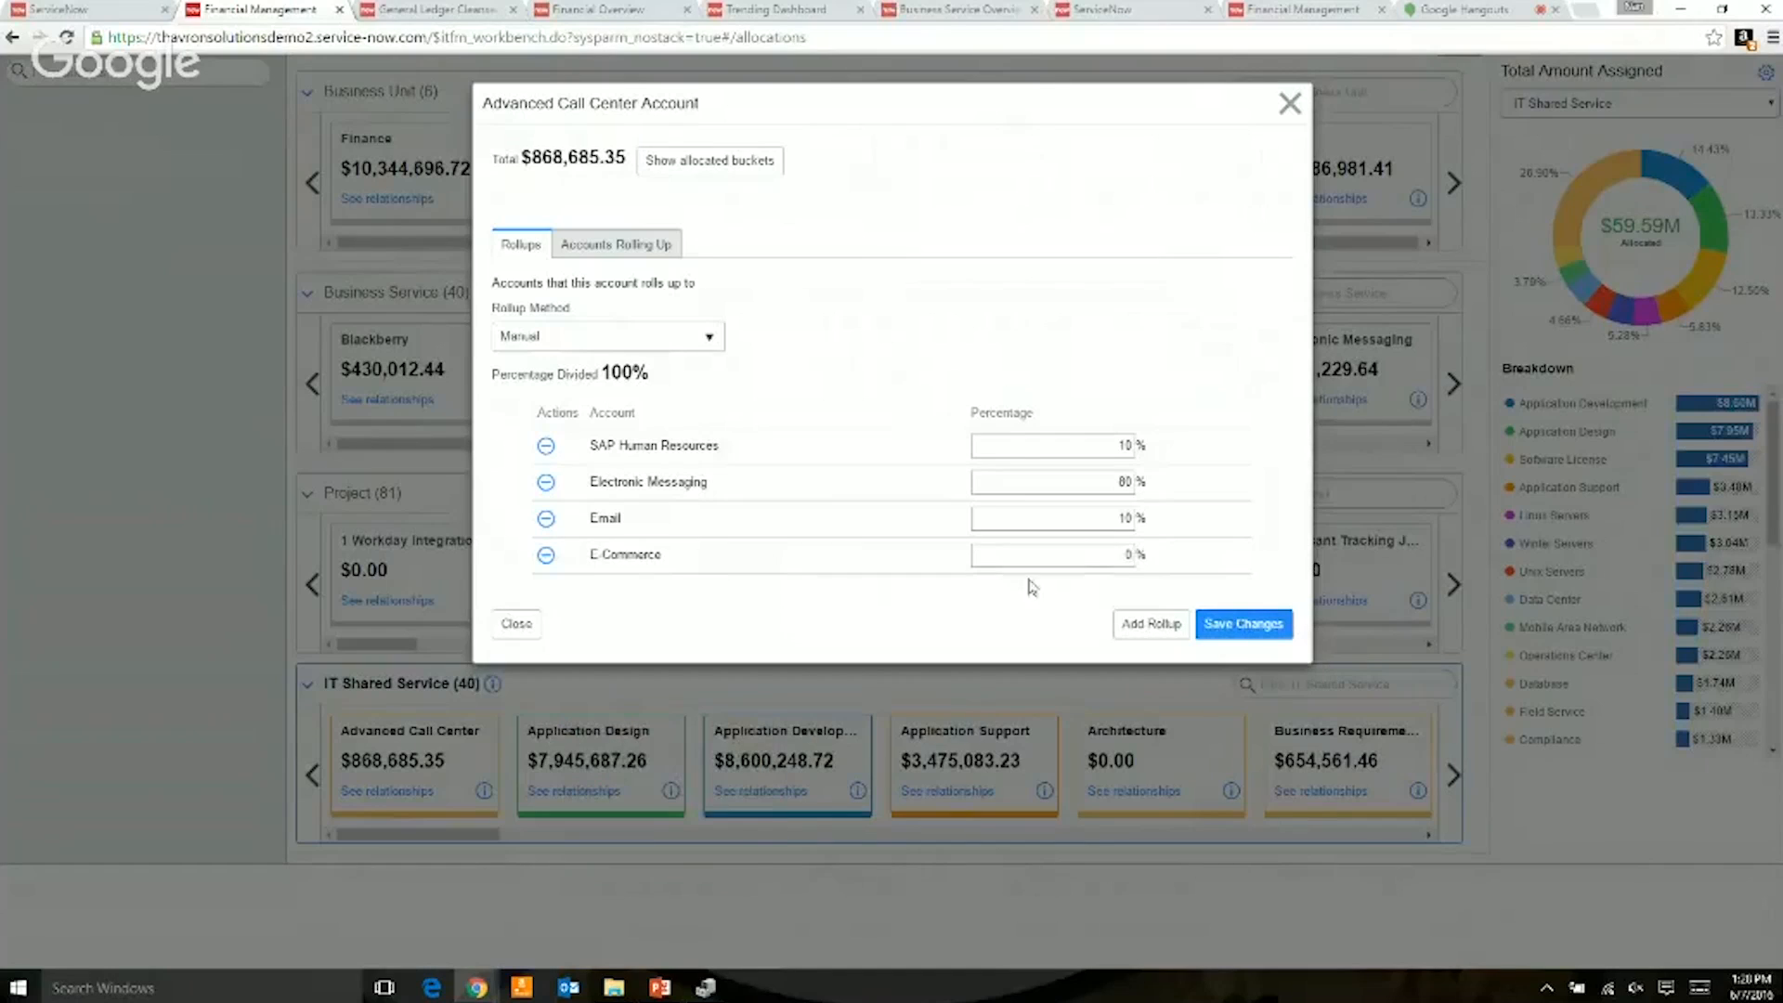
- Set the rollup percentages to 70% for Electronic Messaging and 10% for E-Commerce, and close the account without saving
{"action": "double_click", "coordinate": [1117, 481]}
{"action": "key", "text": "BackSpace"}
{"action": "type", "text": "70"}
{"action": "double_click", "coordinate": [1131, 554]}
{"action": "key", "text": "BackSpace"}
{"action": "type", "text": "10"}
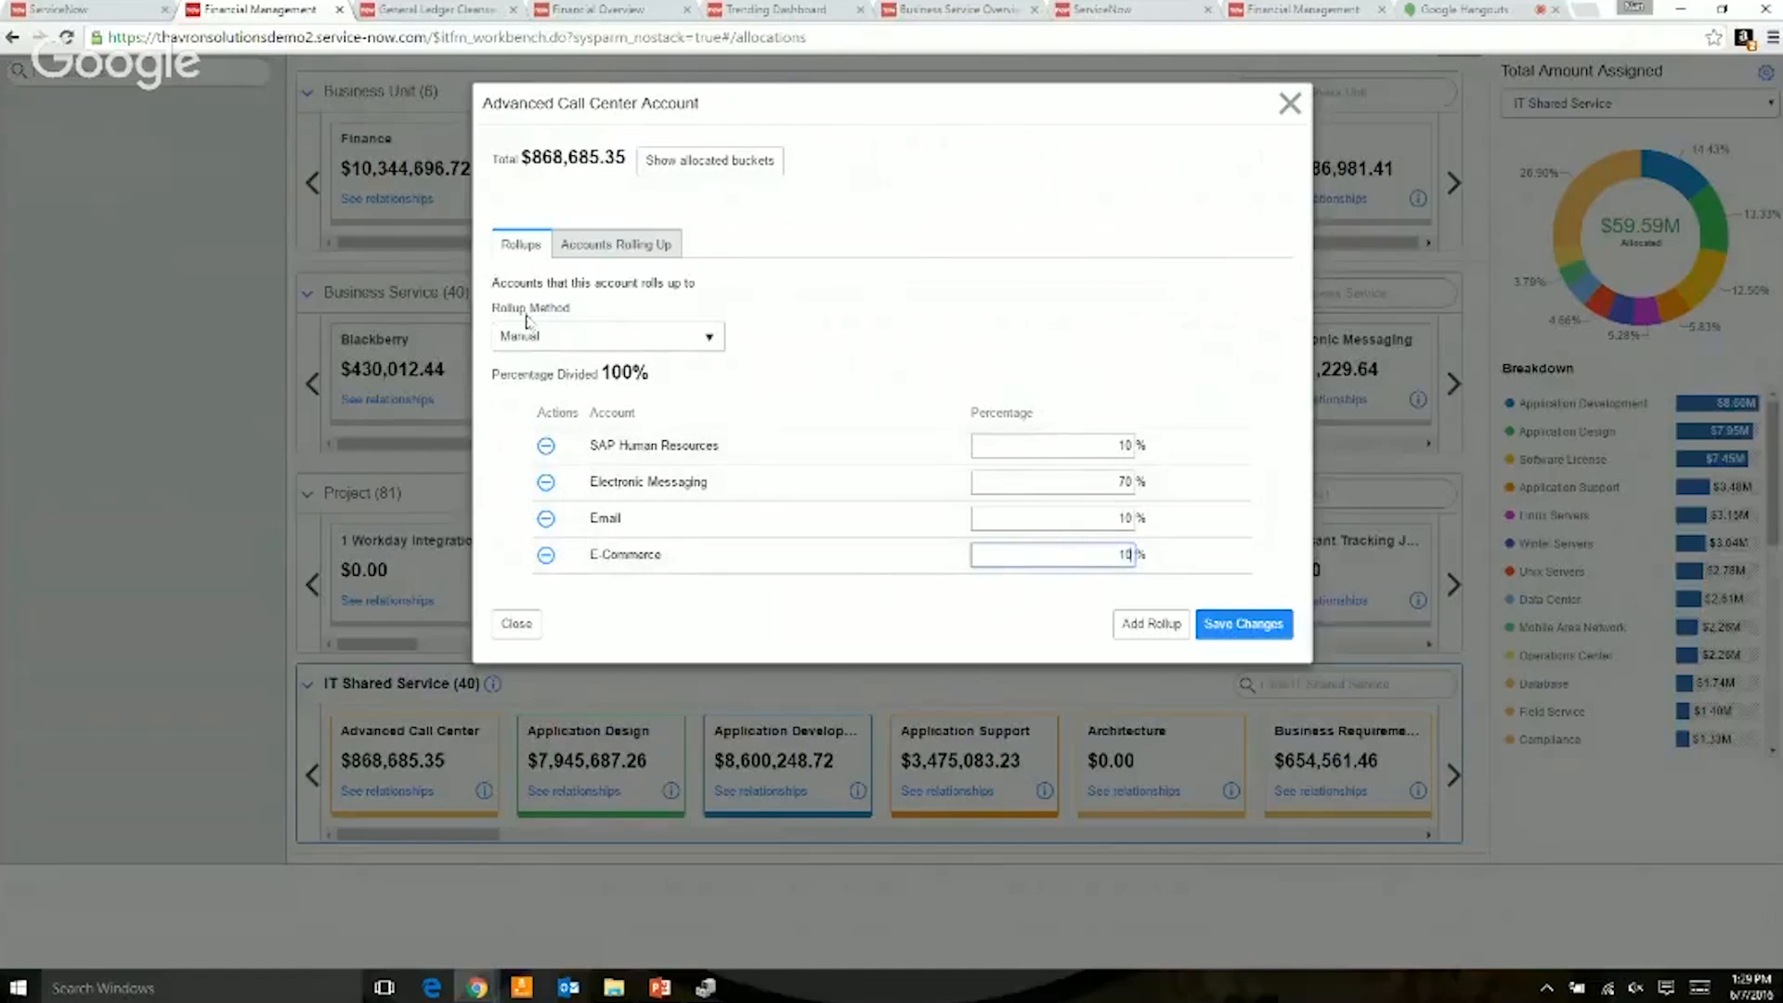
{"action": "left_click", "coordinate": [516, 625]}
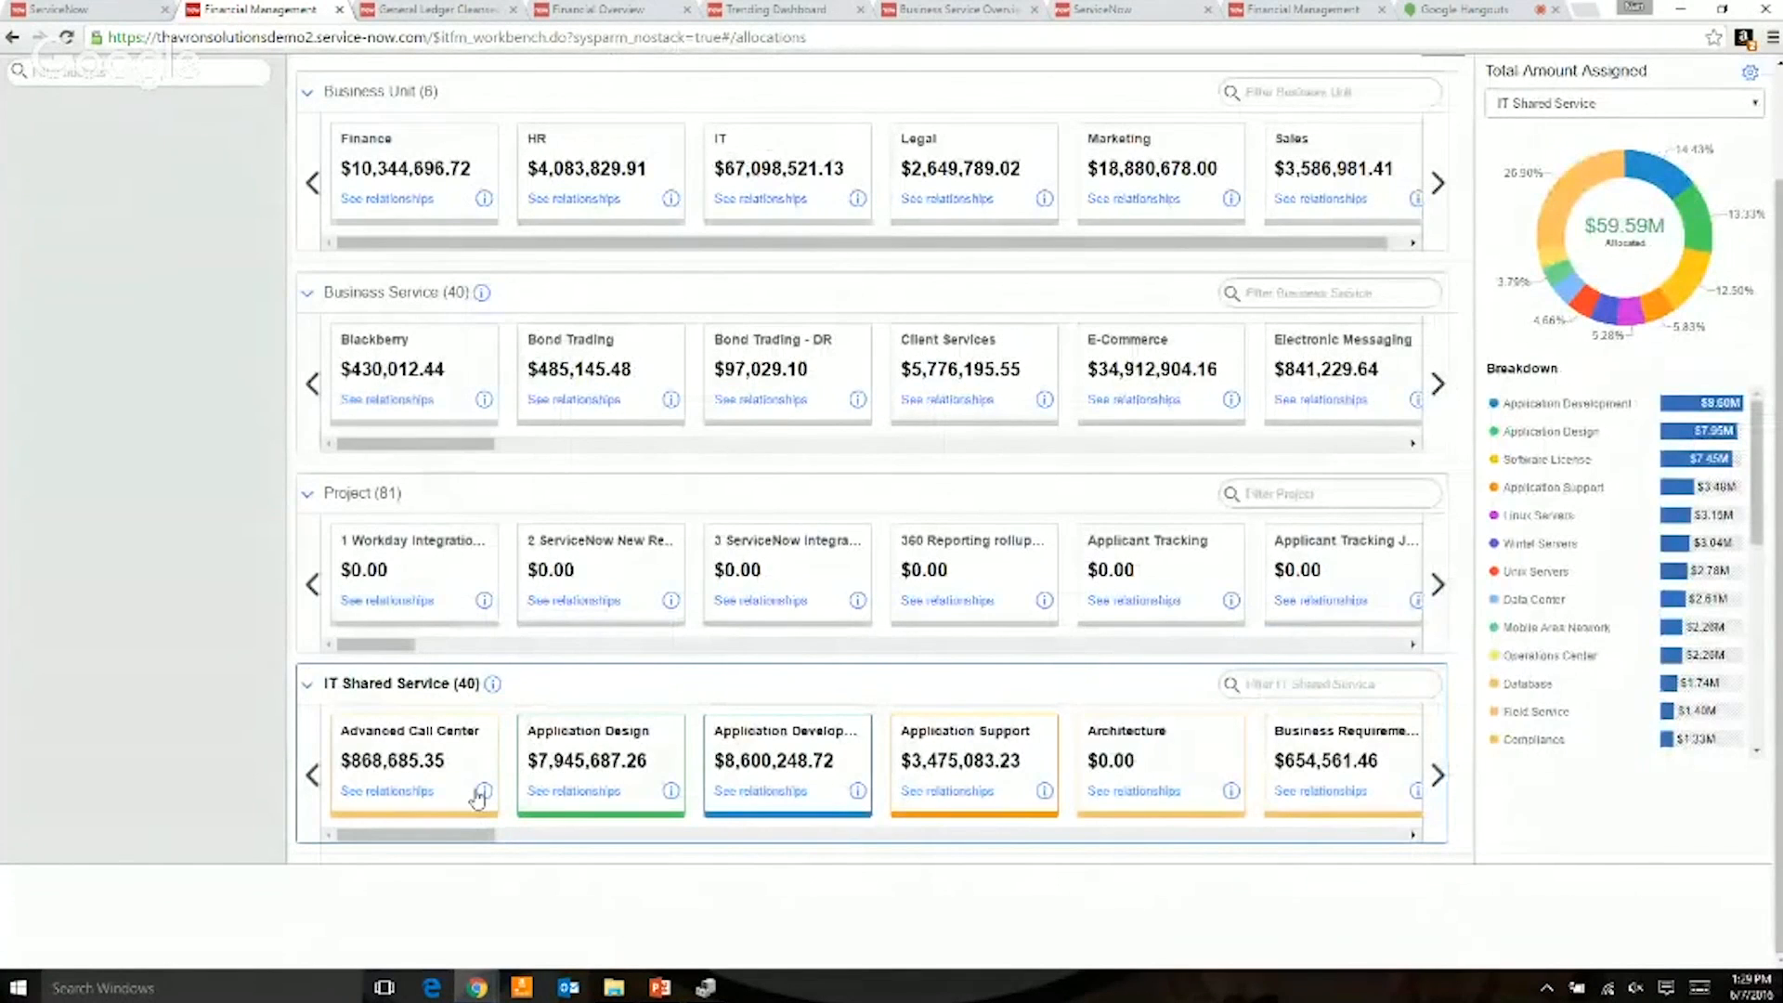
- Reopen the Advanced Call Center account, review the available rollup methods, and close it without changing the method
{"action": "left_click", "coordinate": [481, 791]}
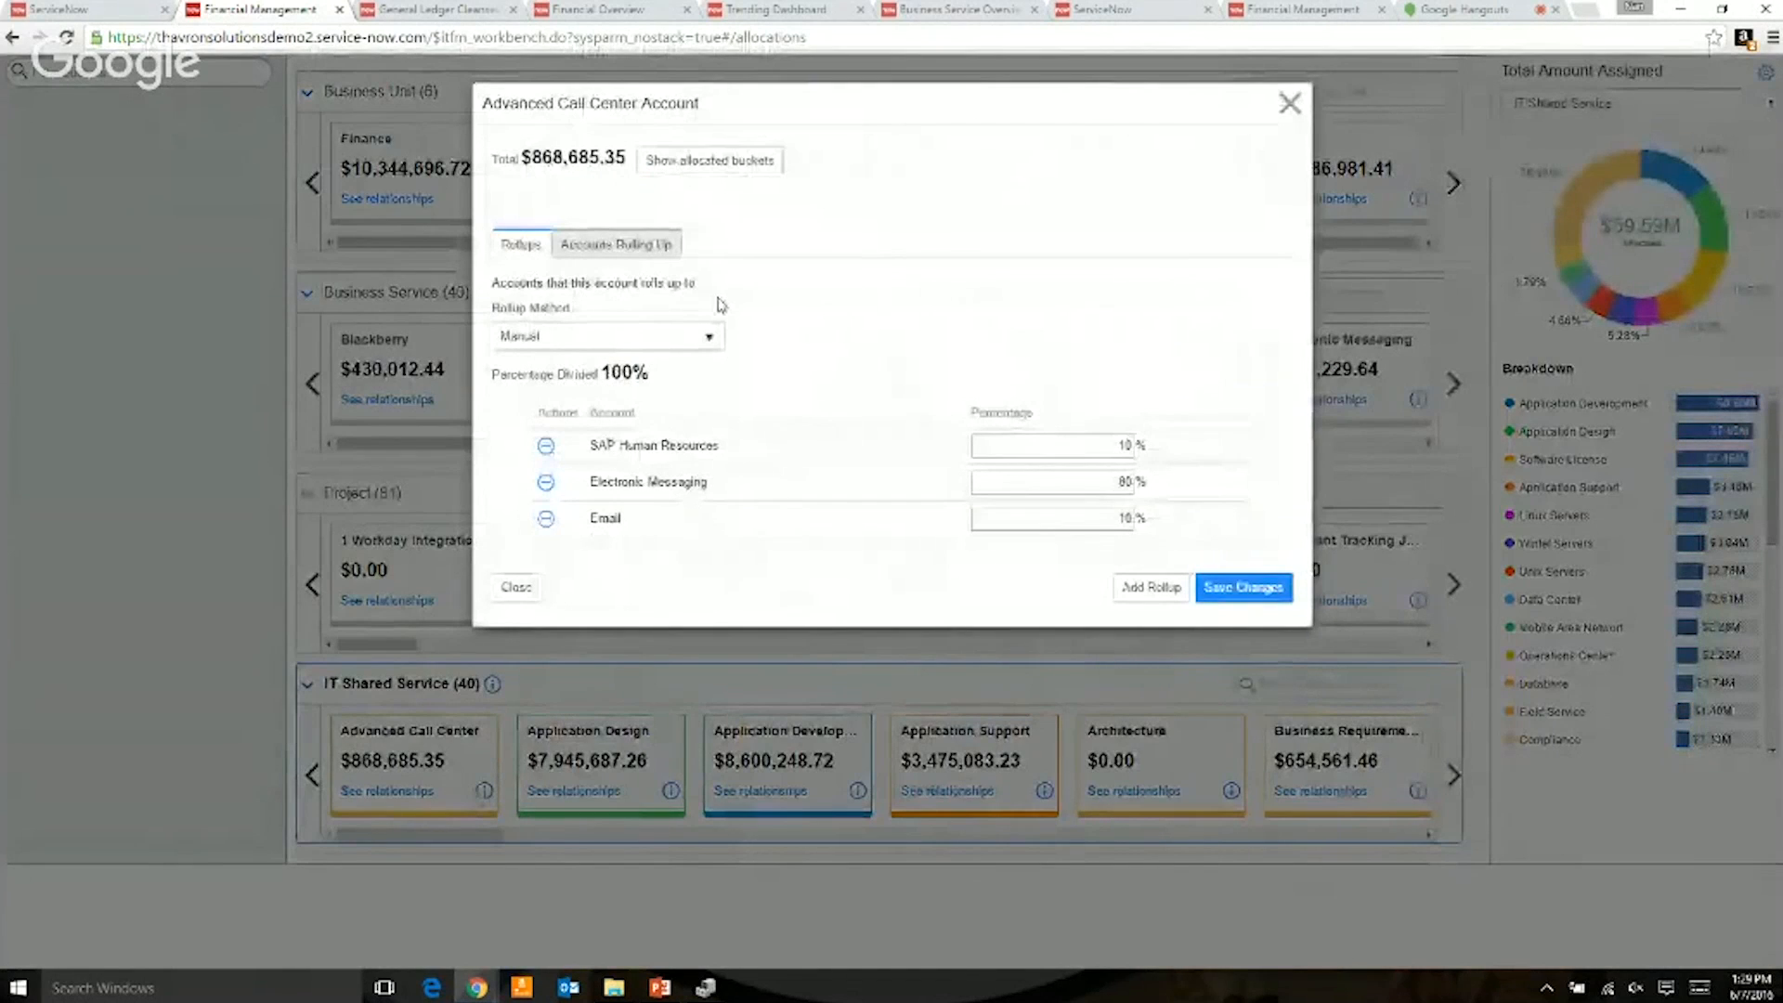
{"action": "left_click", "coordinate": [711, 342]}
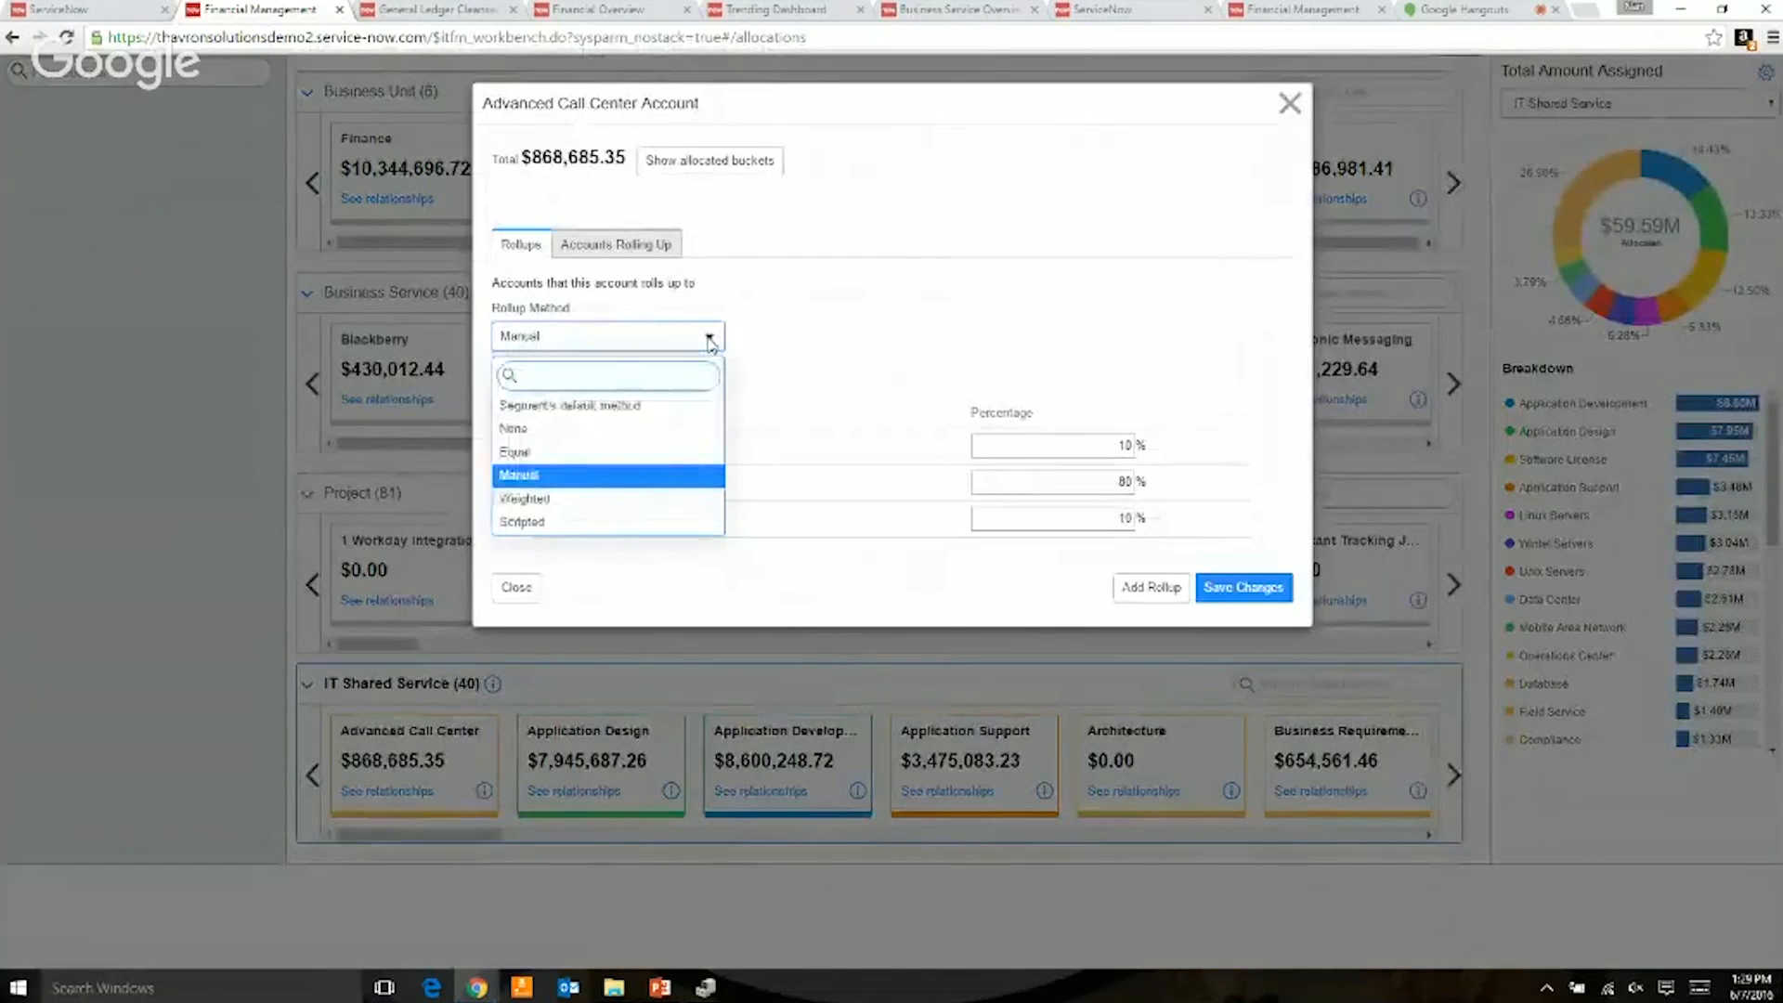
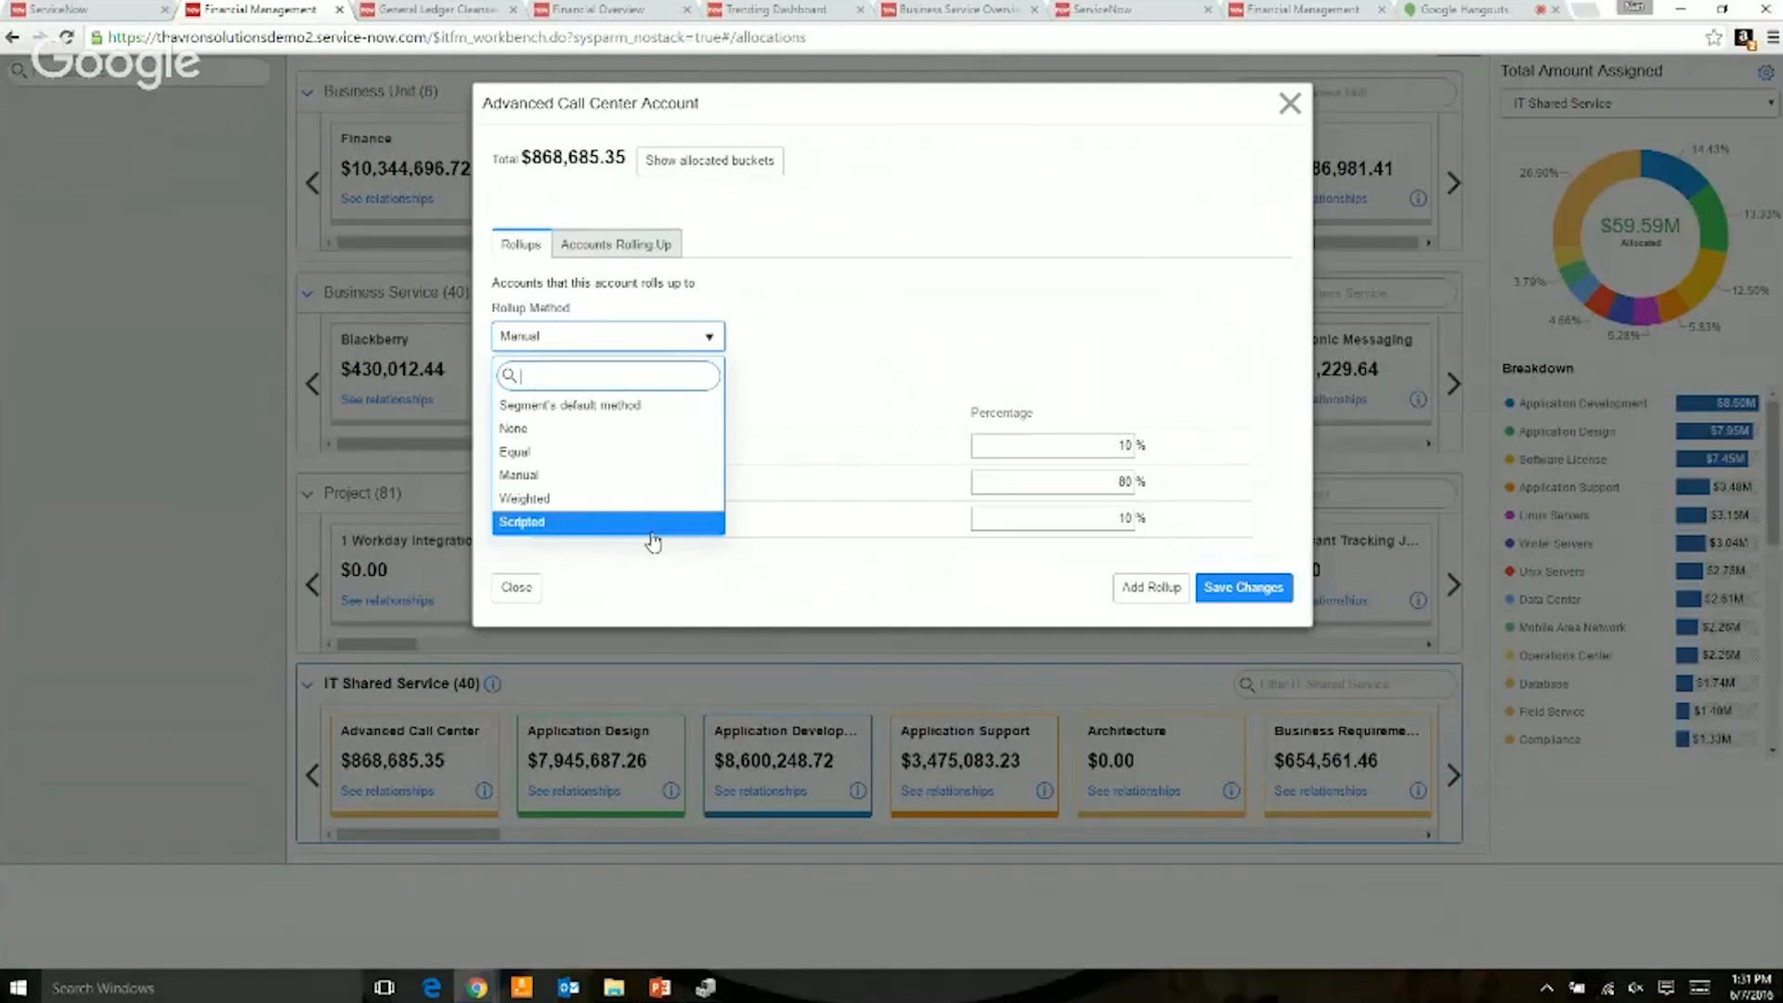
{"action": "left_click", "coordinate": [506, 592]}
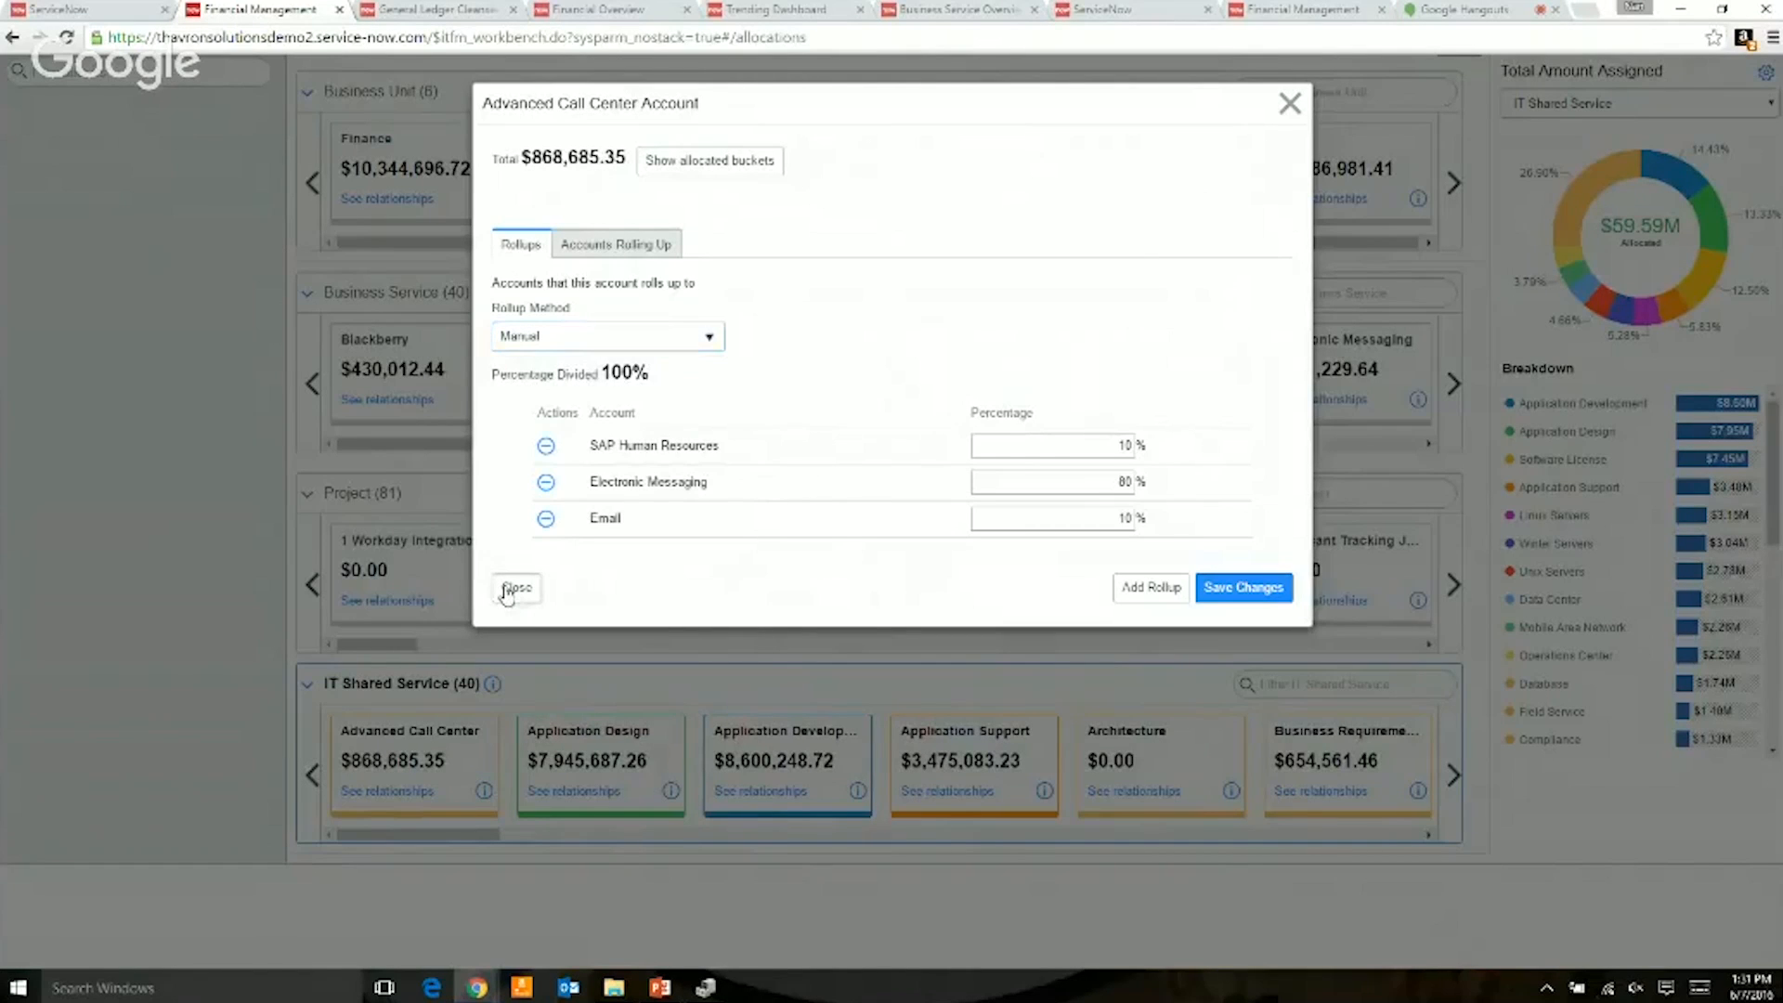
{"action": "left_click", "coordinate": [509, 589]}
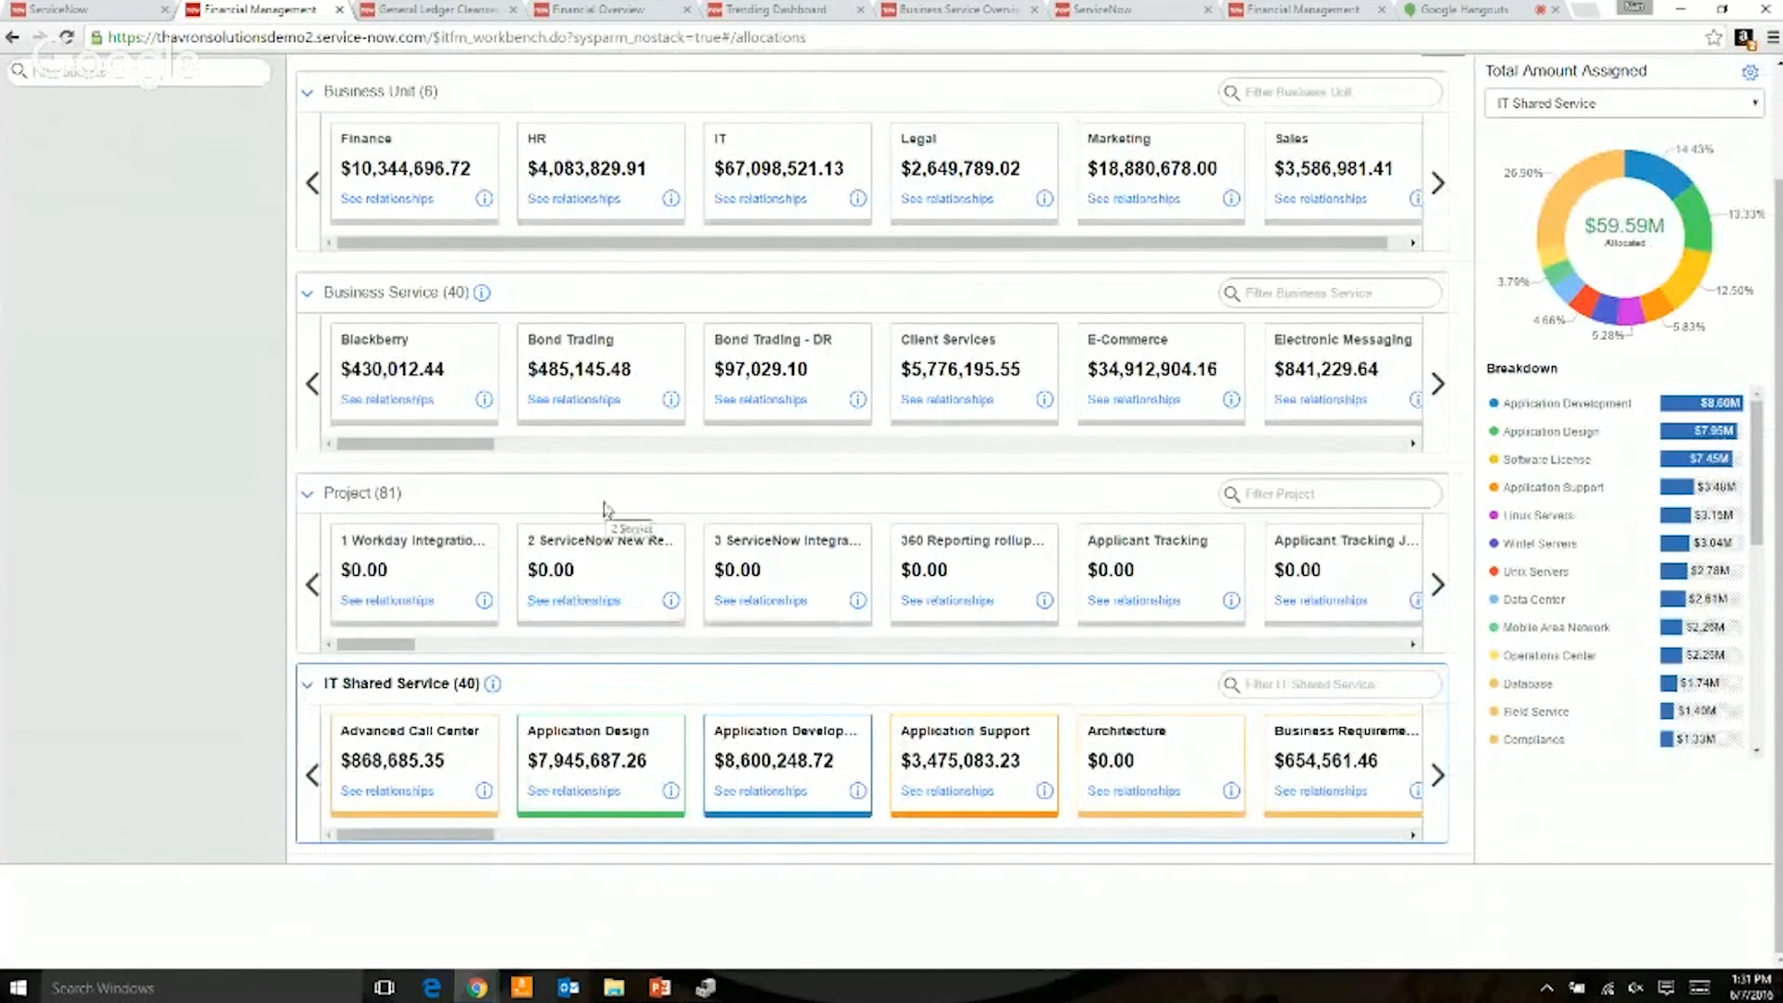
- Examine the Bond Trading account's rollups, the accounts rolling up to it and its allocated buckets, and close it
{"action": "left_click", "coordinate": [669, 402]}
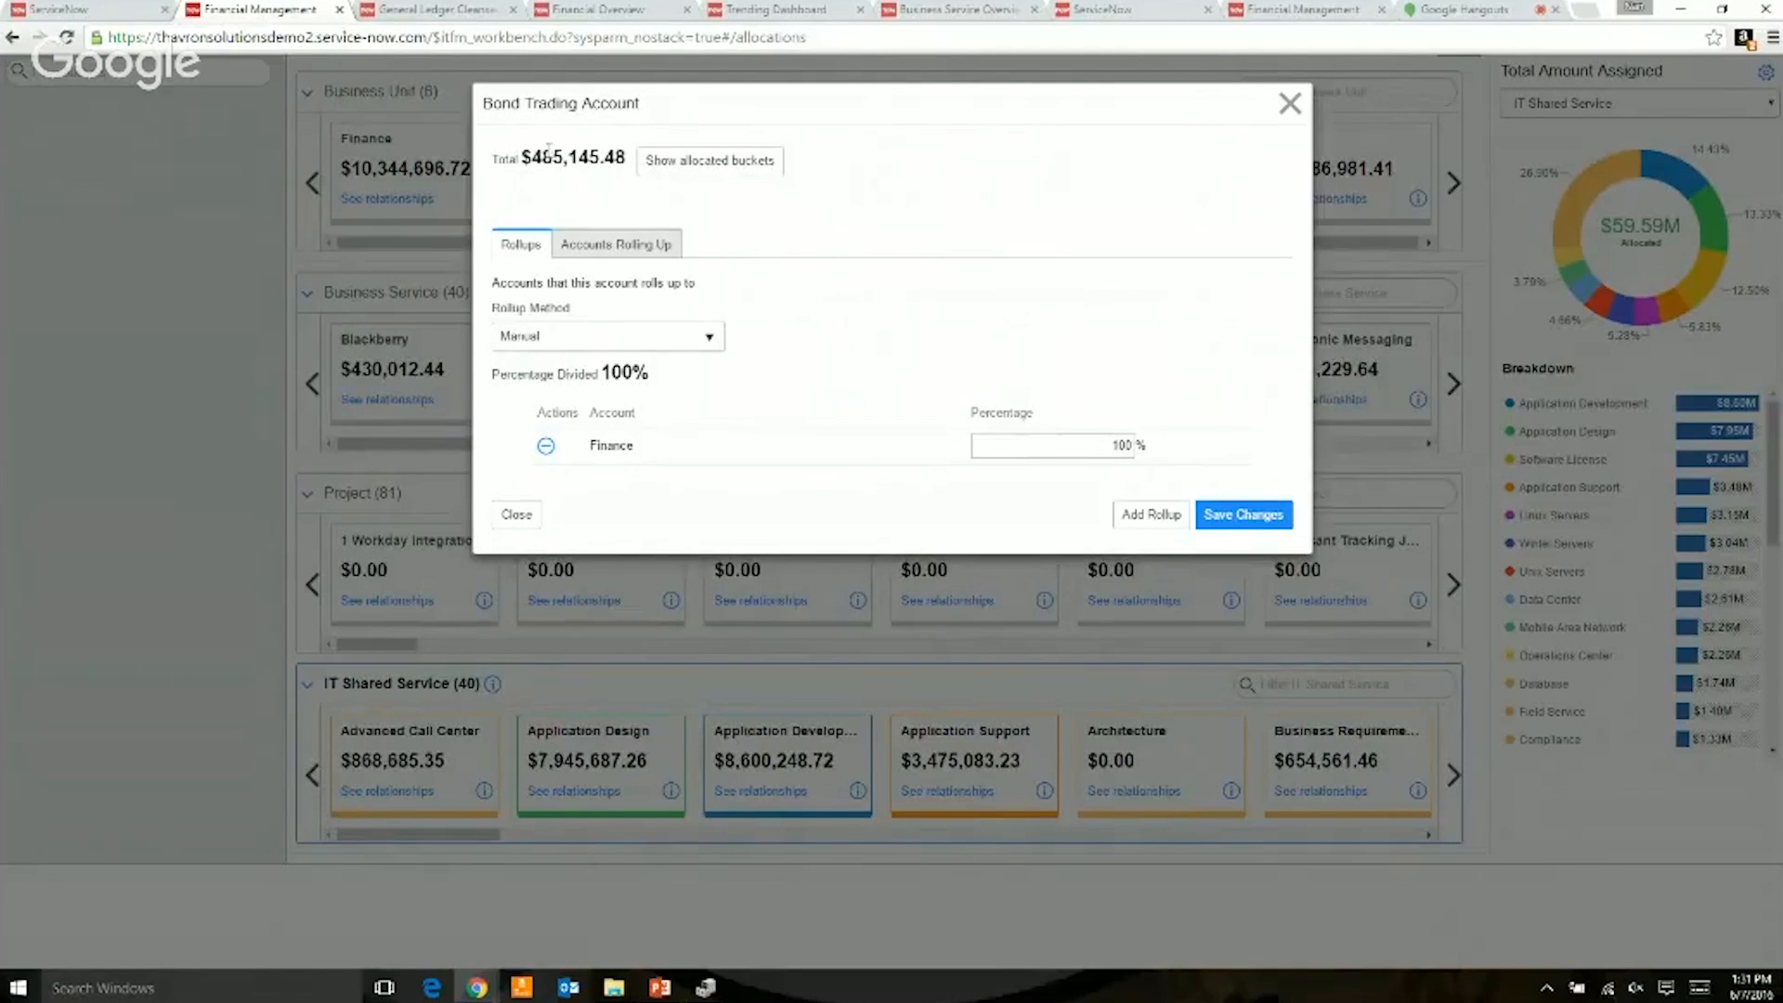
{"action": "left_click", "coordinate": [597, 247]}
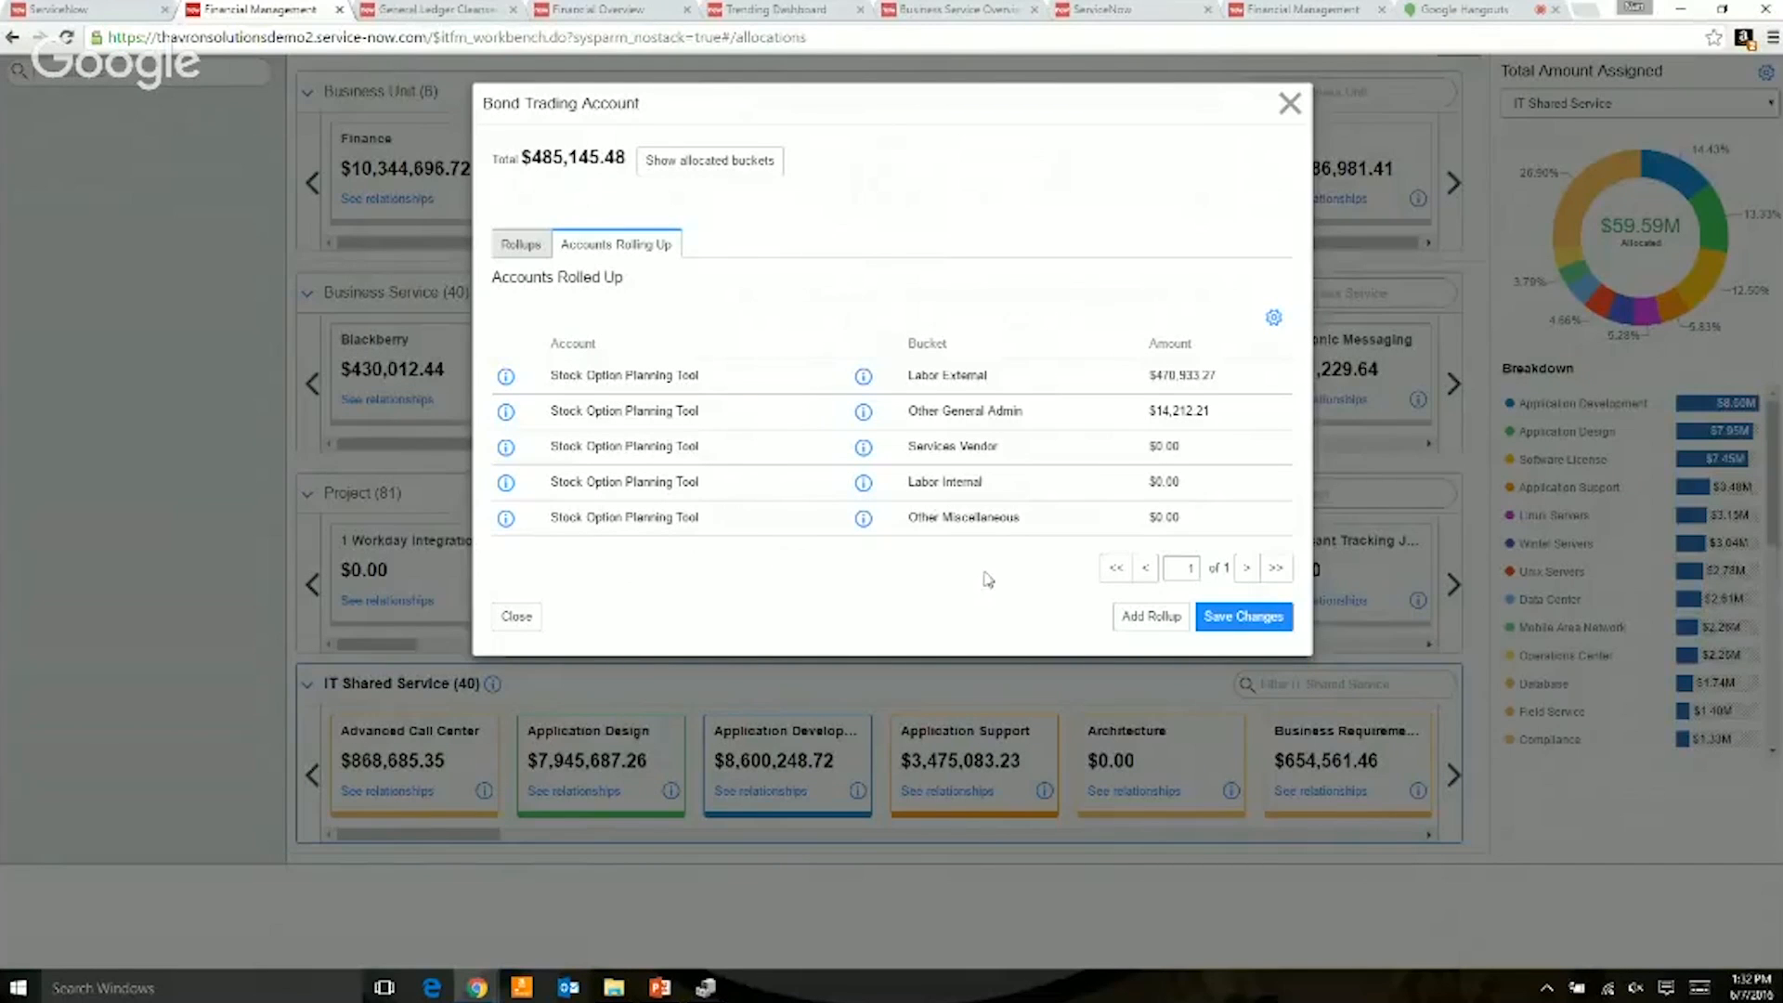
{"action": "left_click", "coordinate": [732, 164]}
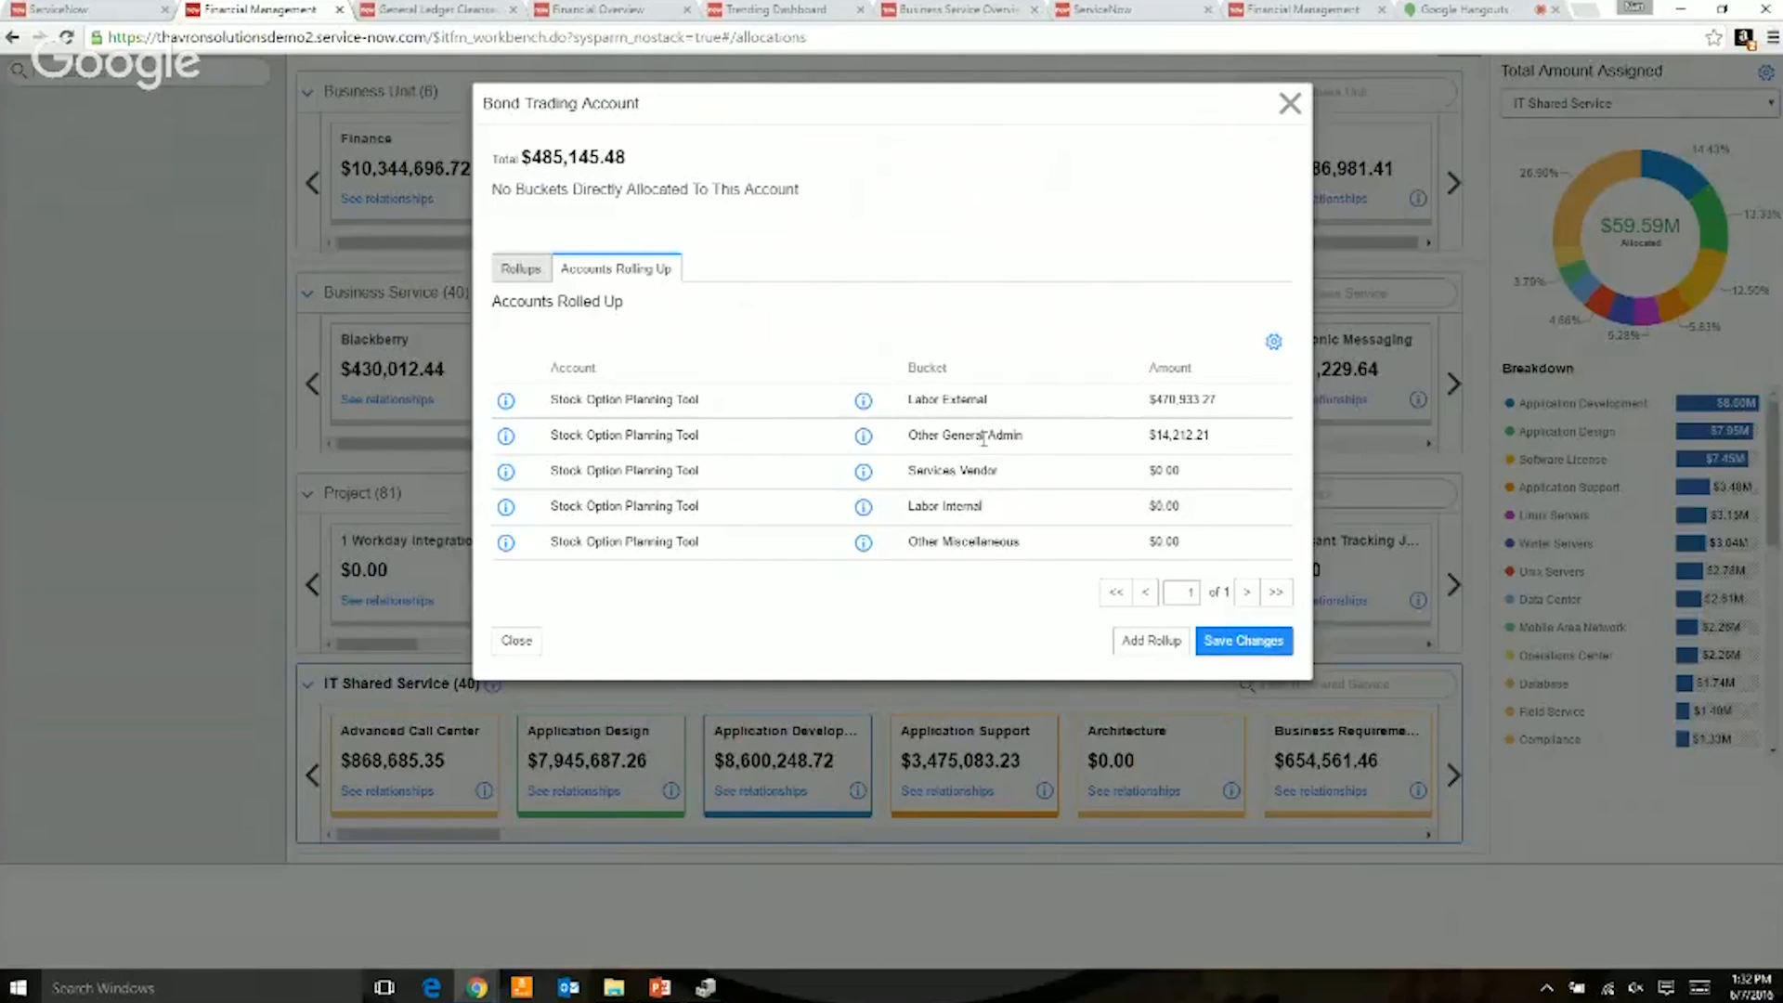
{"action": "left_click", "coordinate": [1291, 104]}
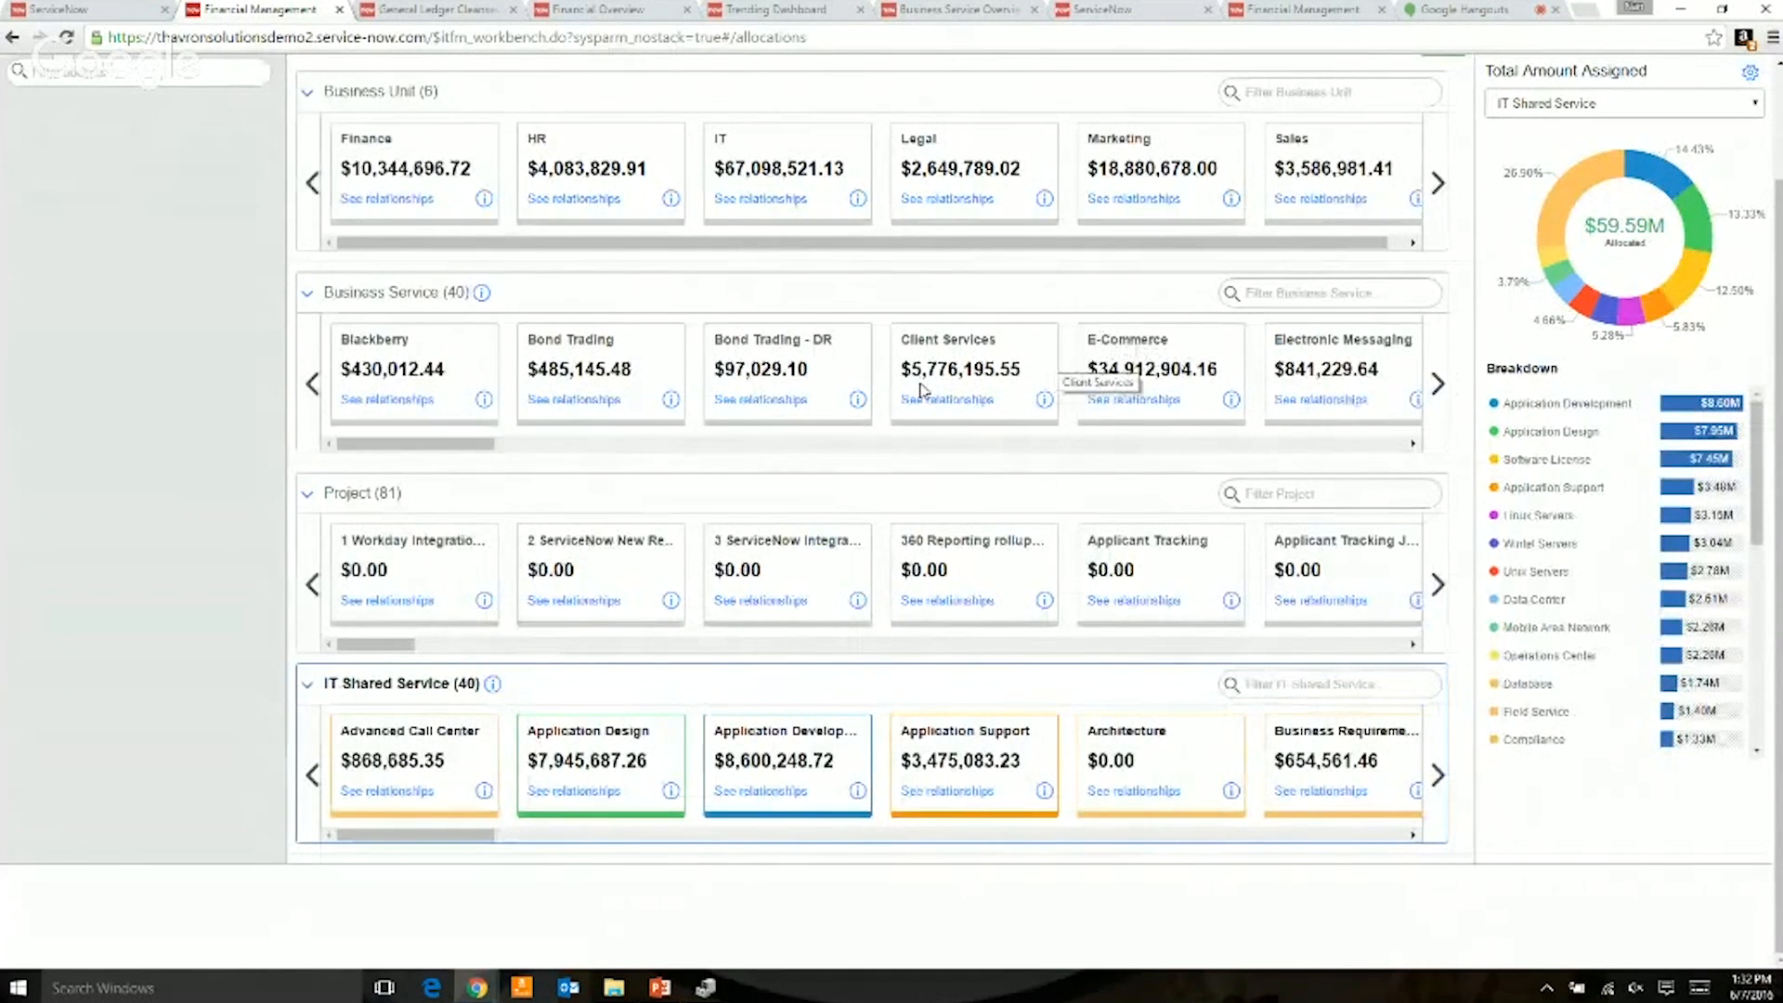
- Open the workbench's Review stage and look over the allocation setup summary
{"action": "scroll", "coordinate": [925, 390], "scroll_direction": "up", "scroll_amount": 2}
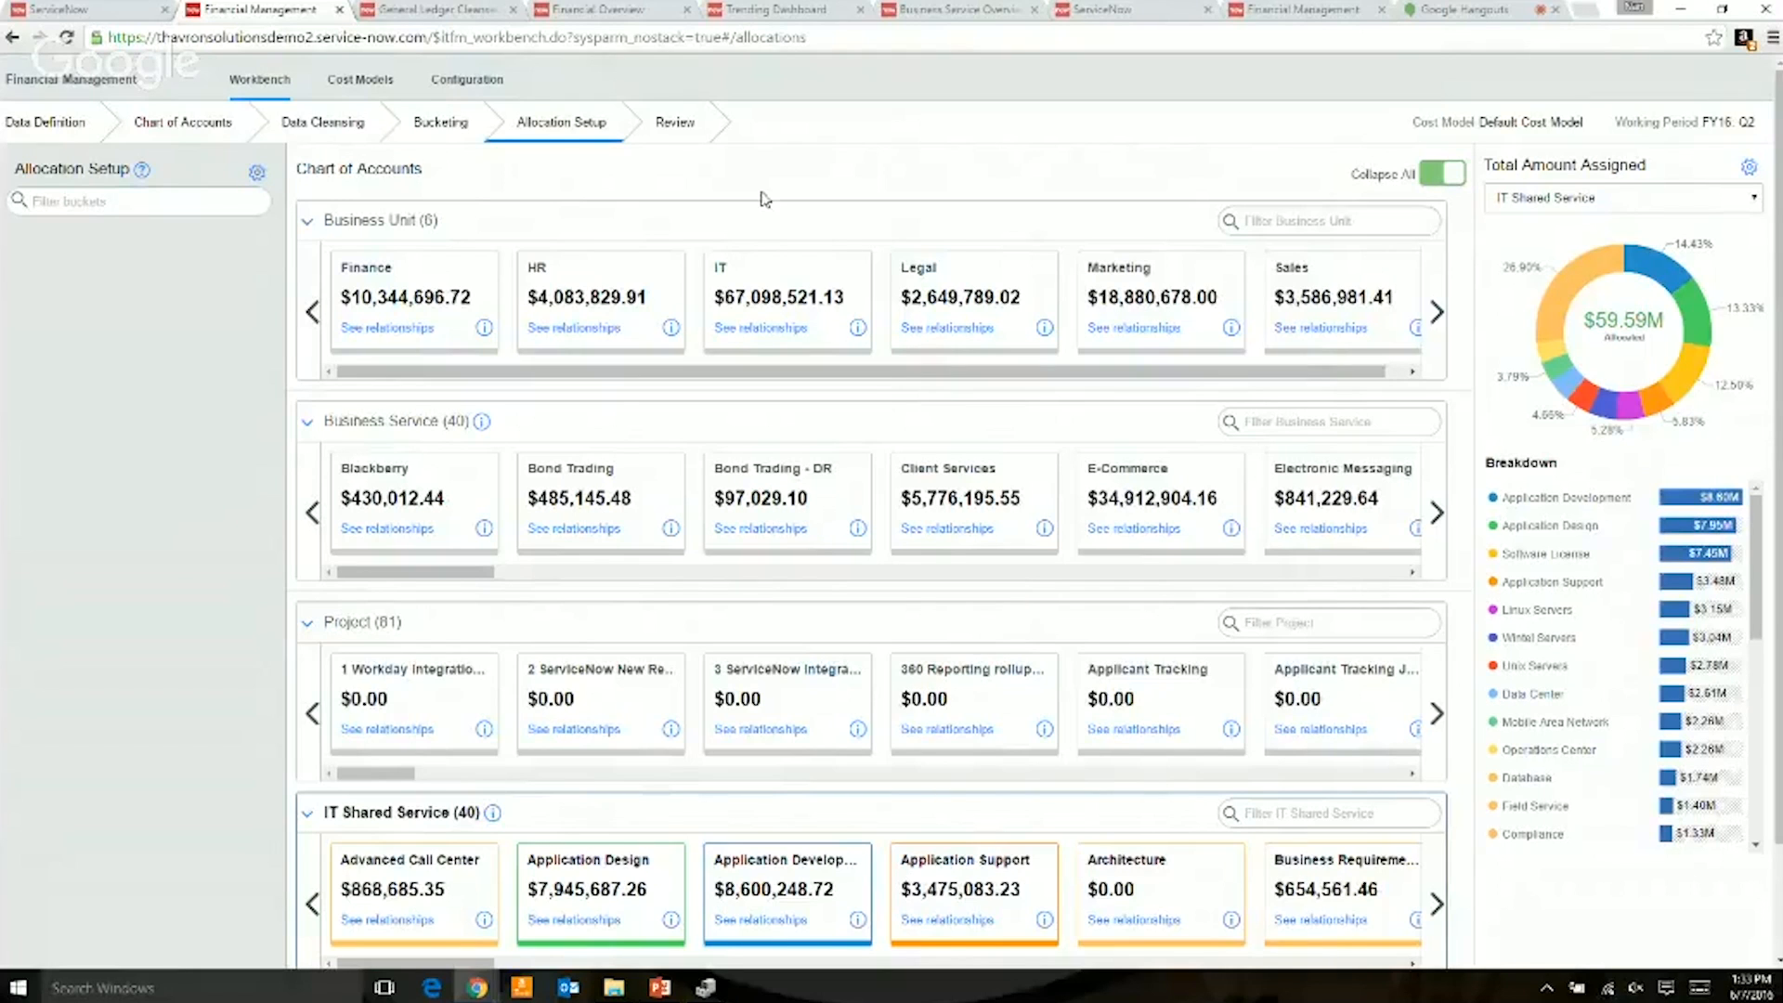
{"action": "left_click", "coordinate": [665, 119]}
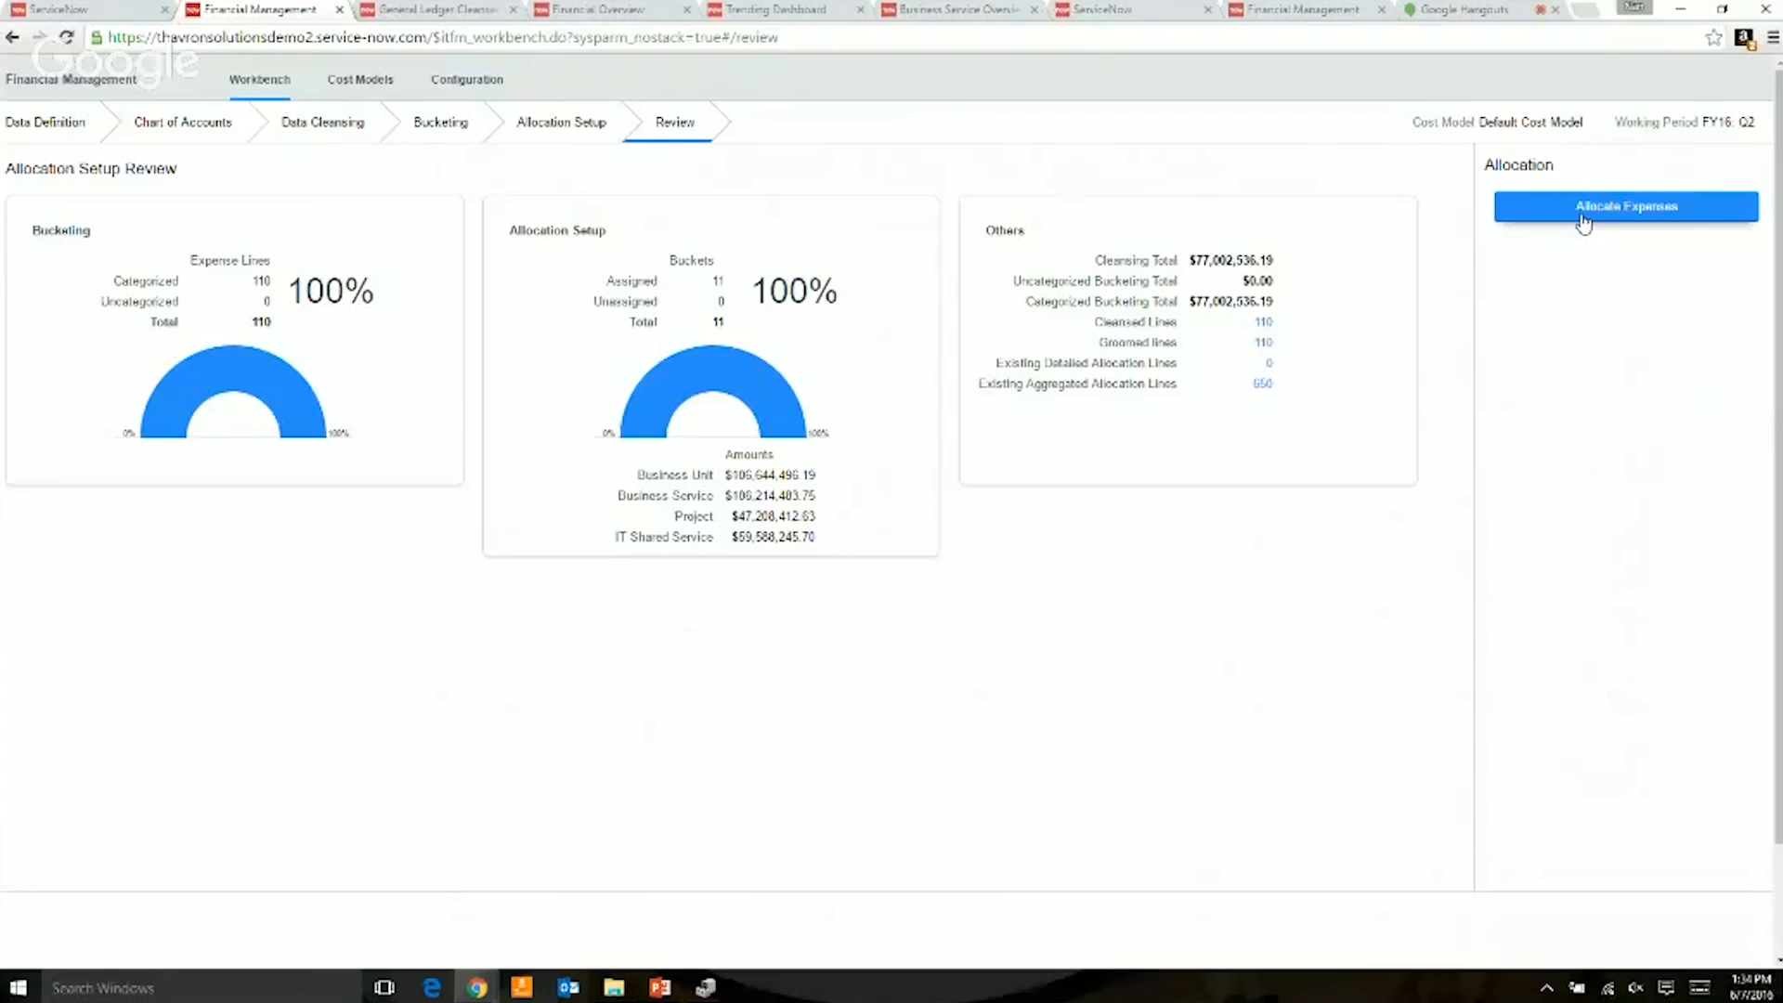
- Switch to the Business Service Overview dashboard and open the options of the Business Service chart
{"action": "left_click", "coordinate": [946, 20]}
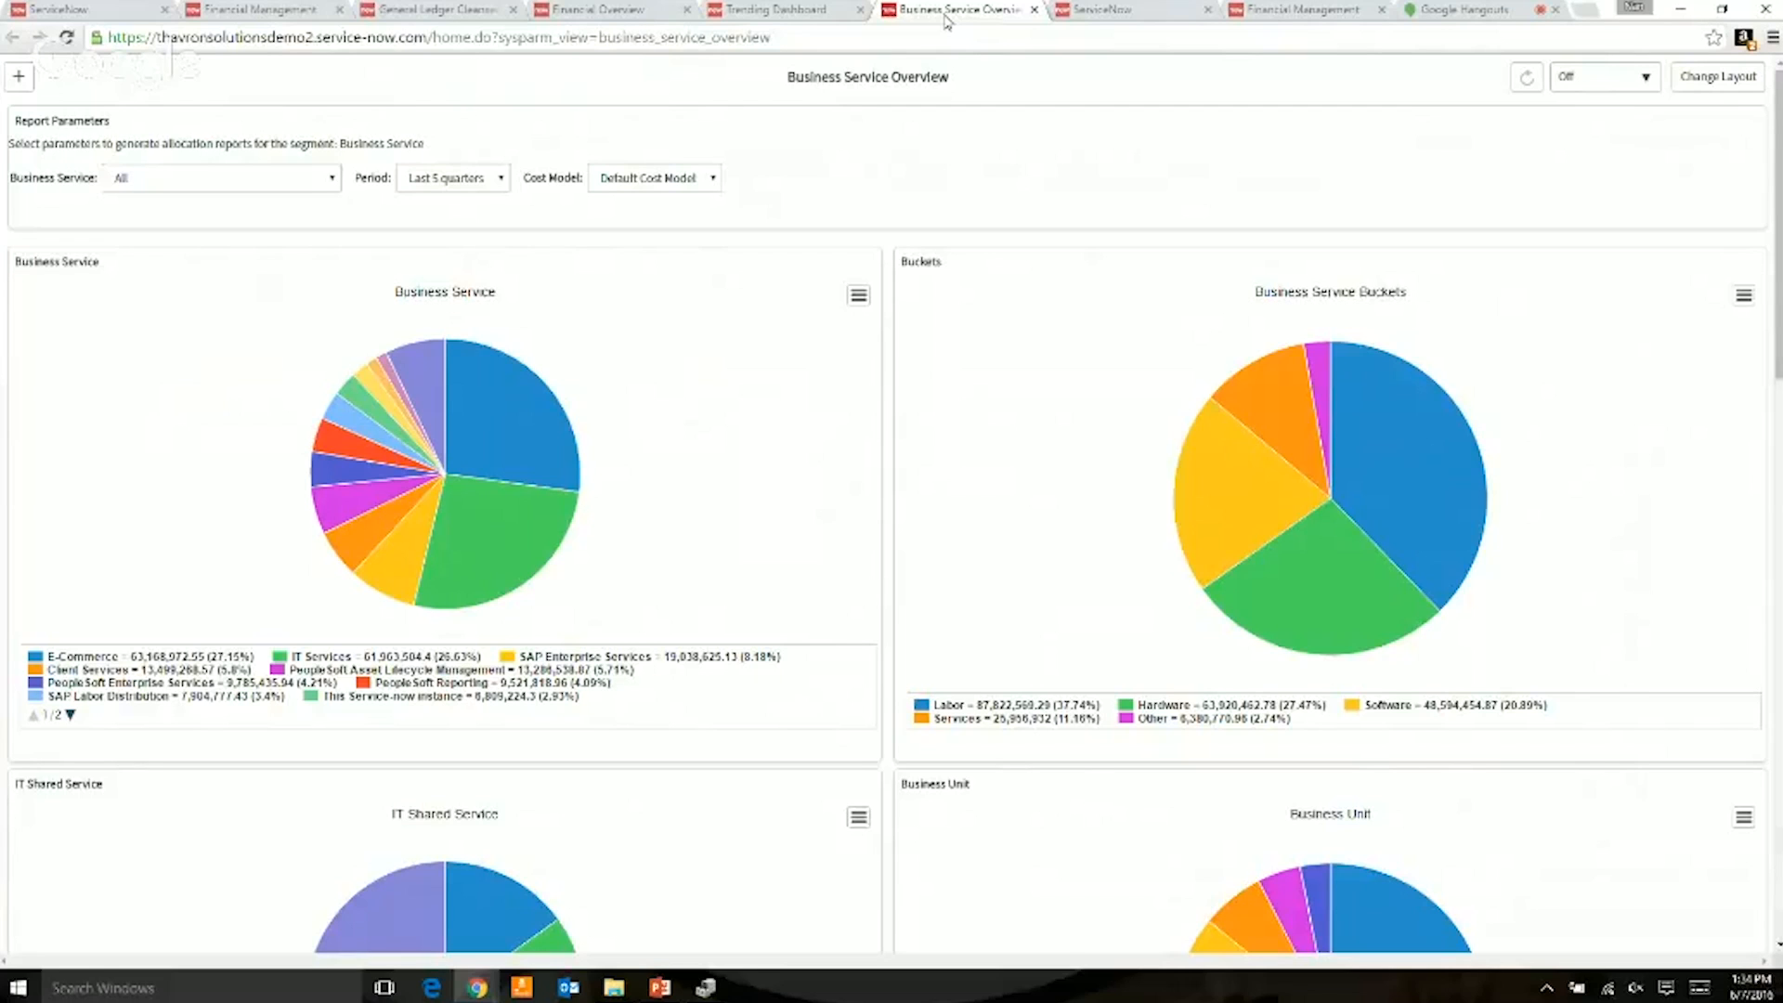
{"action": "left_click", "coordinate": [858, 297]}
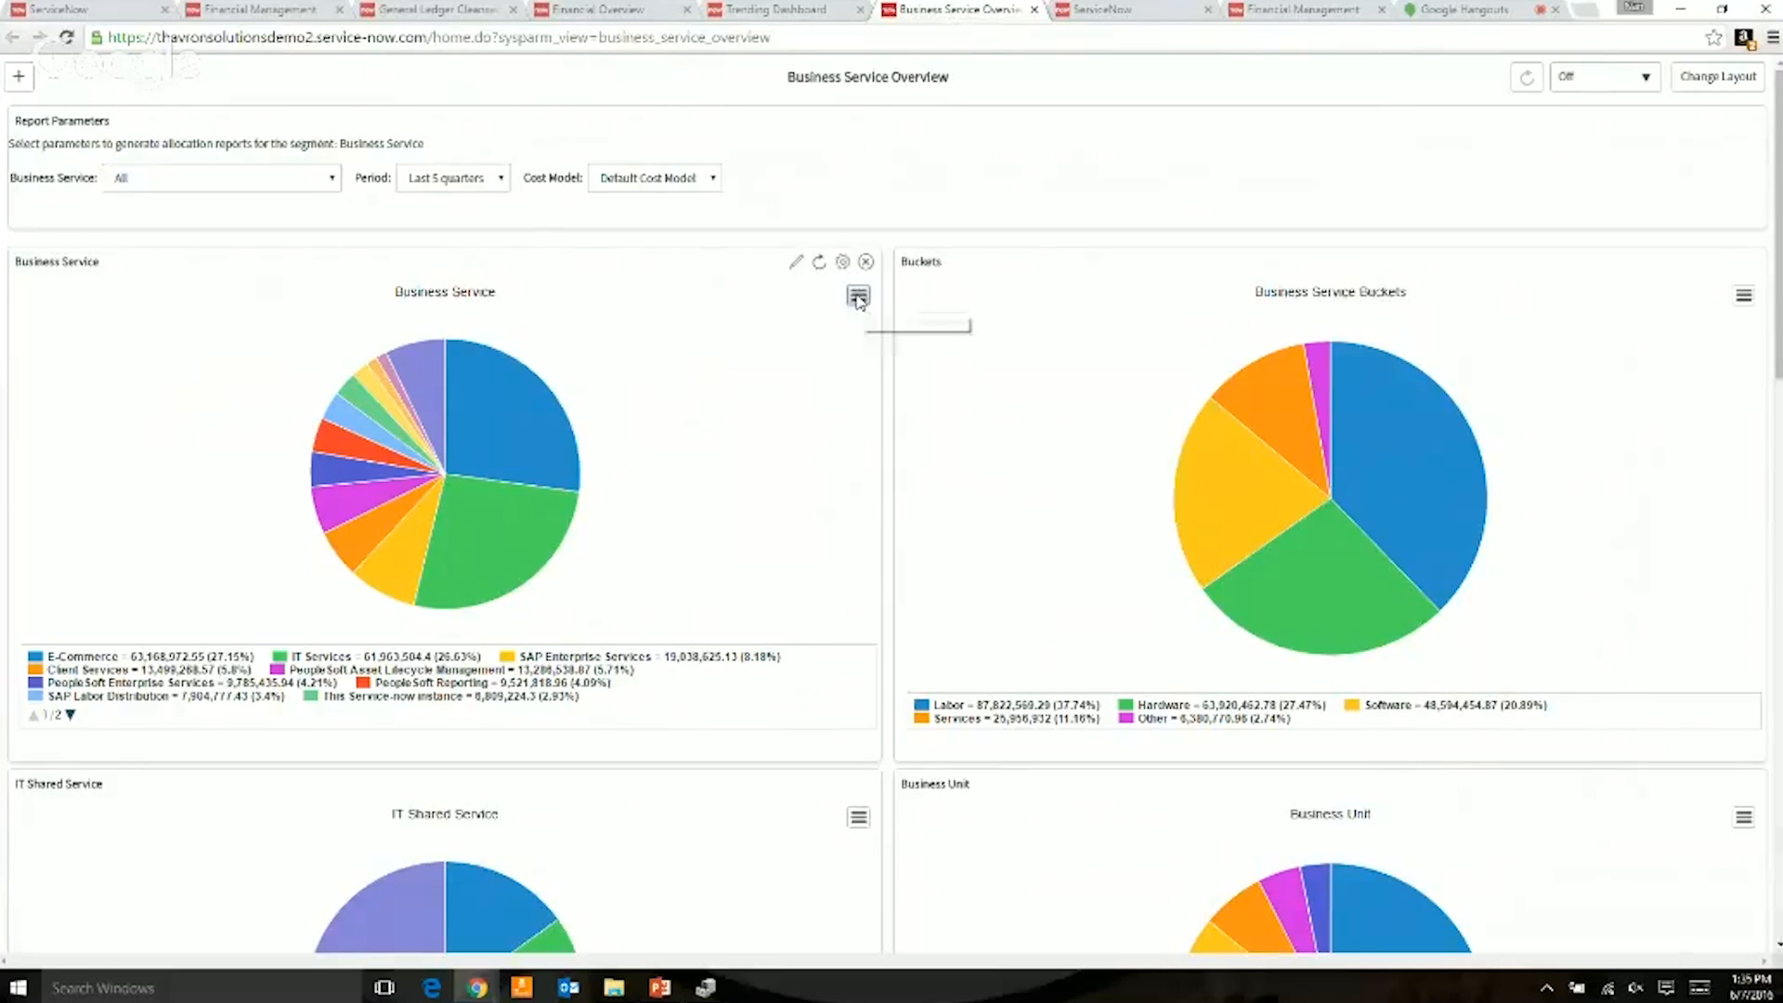